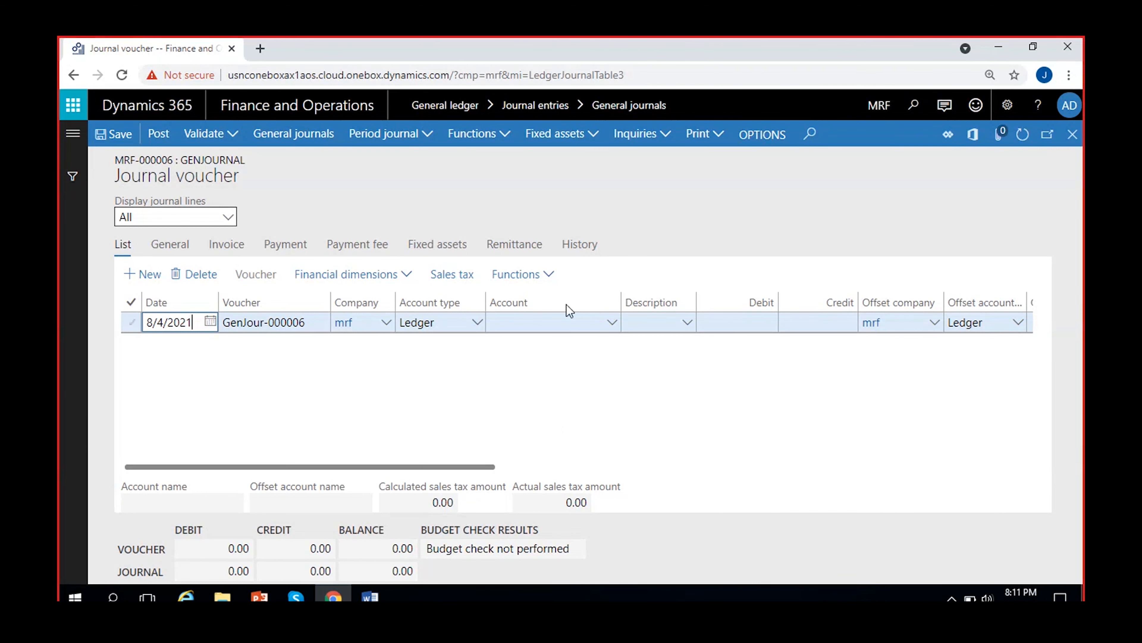
{"action": "left_click", "coordinate": [557, 275]}
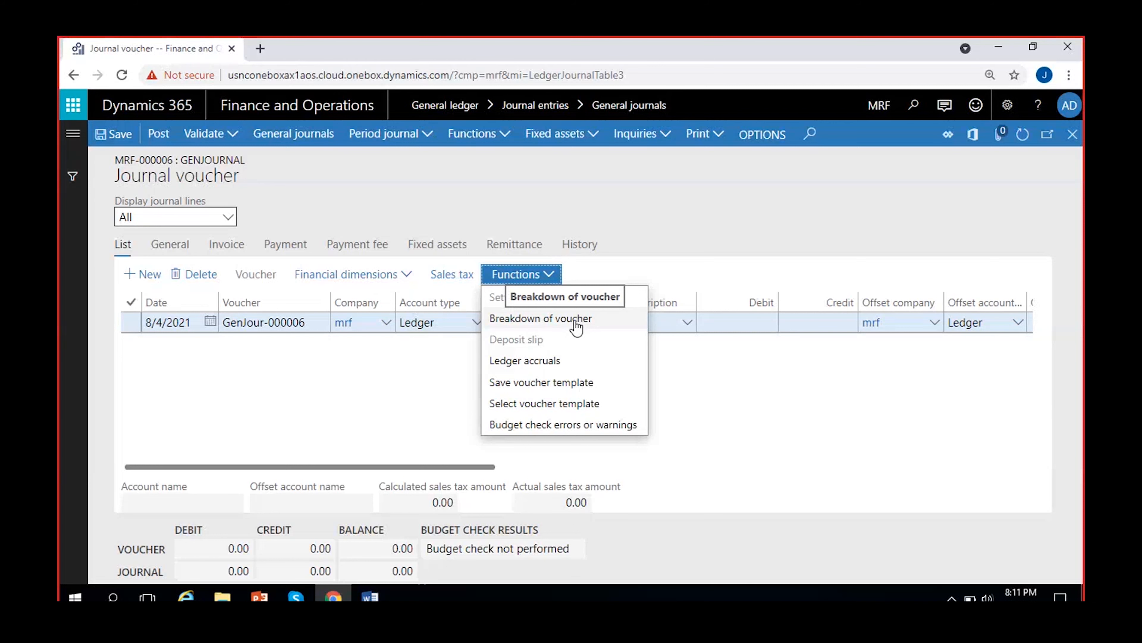
{"action": "left_click", "coordinate": [413, 392]}
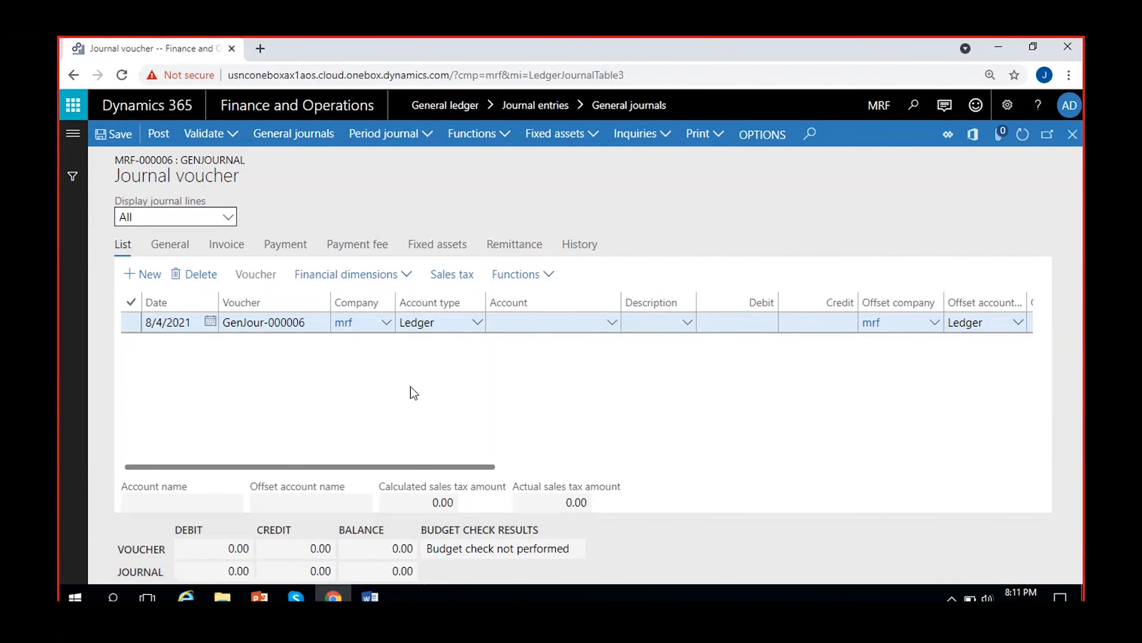
{"action": "left_click", "coordinate": [537, 275]}
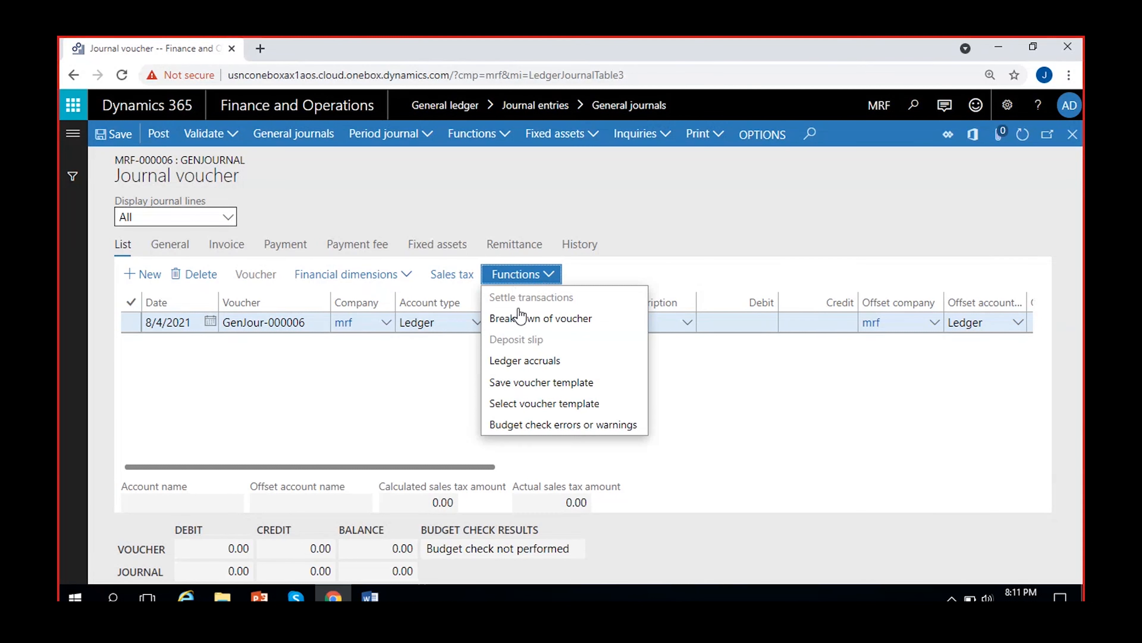
{"action": "left_click", "coordinate": [421, 398]}
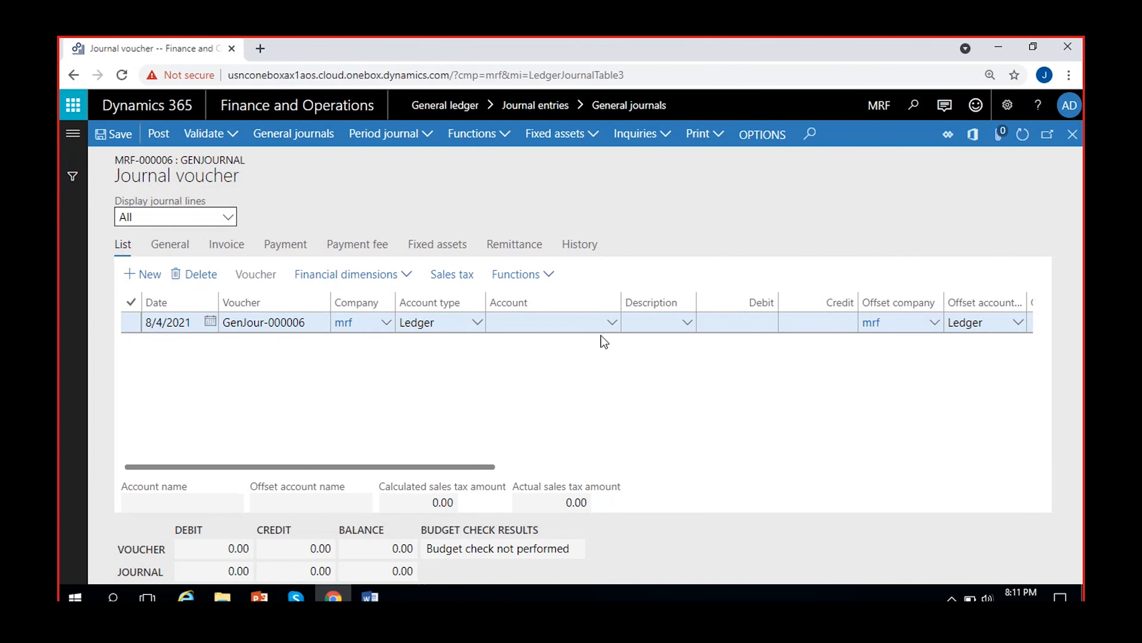
- Set the journal line's account to main account 500000 (Rent exepense) with location 102 Chennai
{"action": "left_click", "coordinate": [612, 322]}
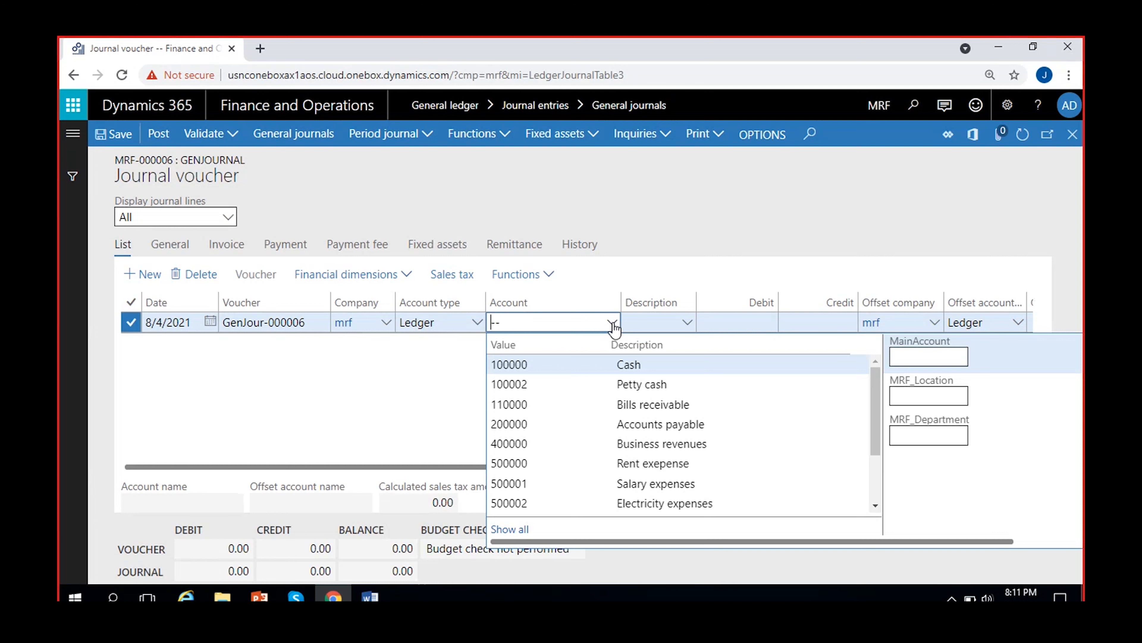
{"action": "type", "text": "rent"}
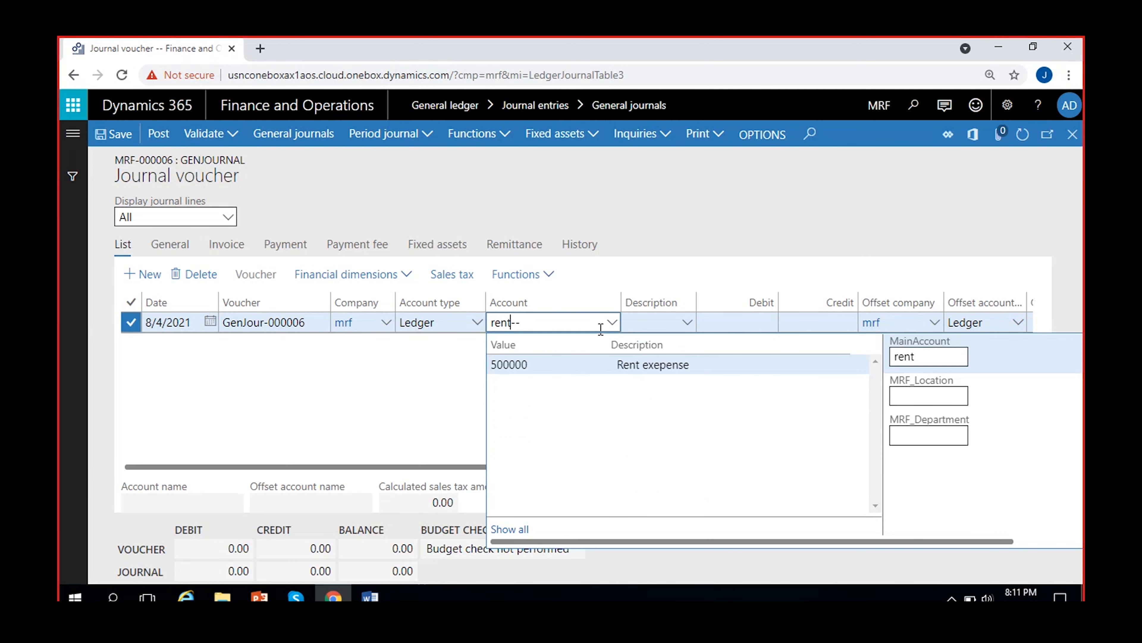
{"action": "left_click", "coordinate": [597, 364]}
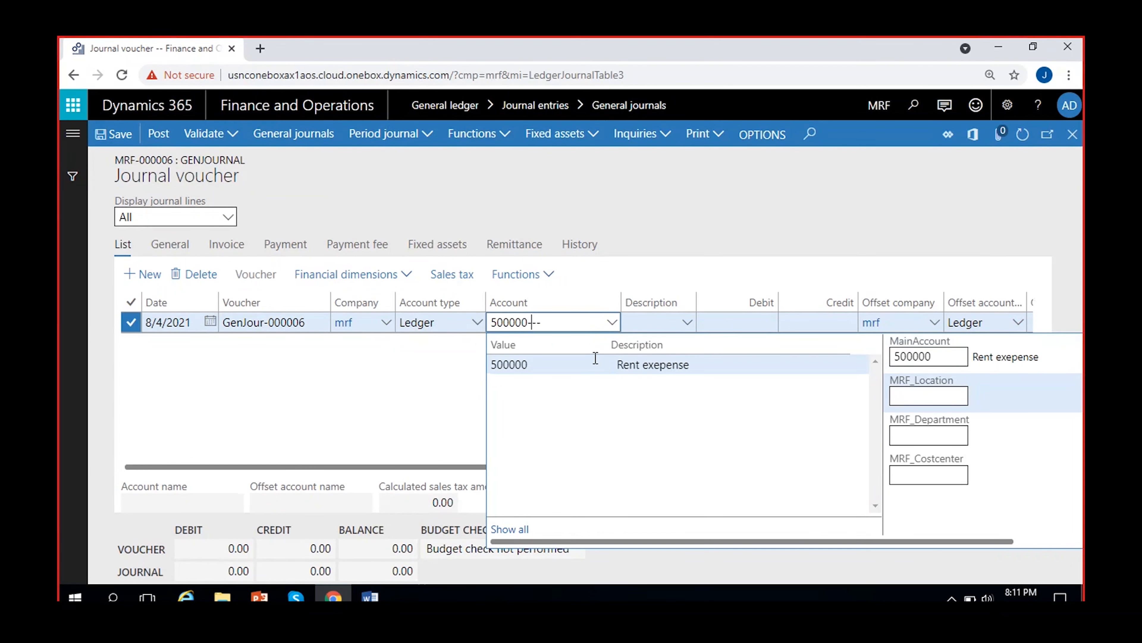
{"action": "left_click", "coordinate": [930, 390]}
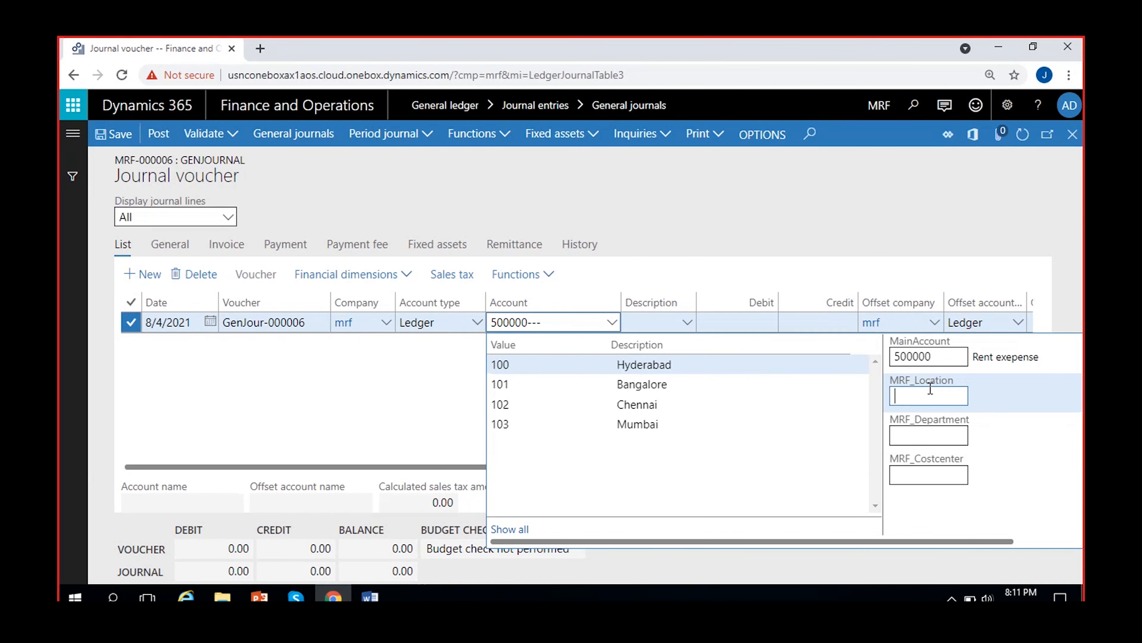
{"action": "left_click", "coordinate": [678, 402]}
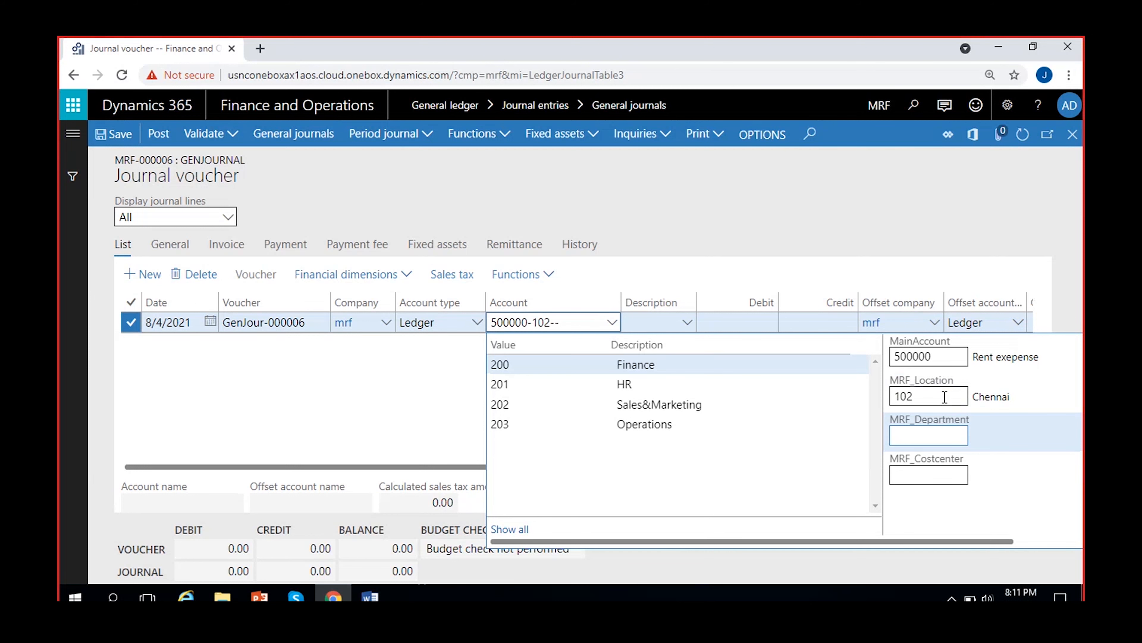
{"action": "left_click", "coordinate": [426, 420]}
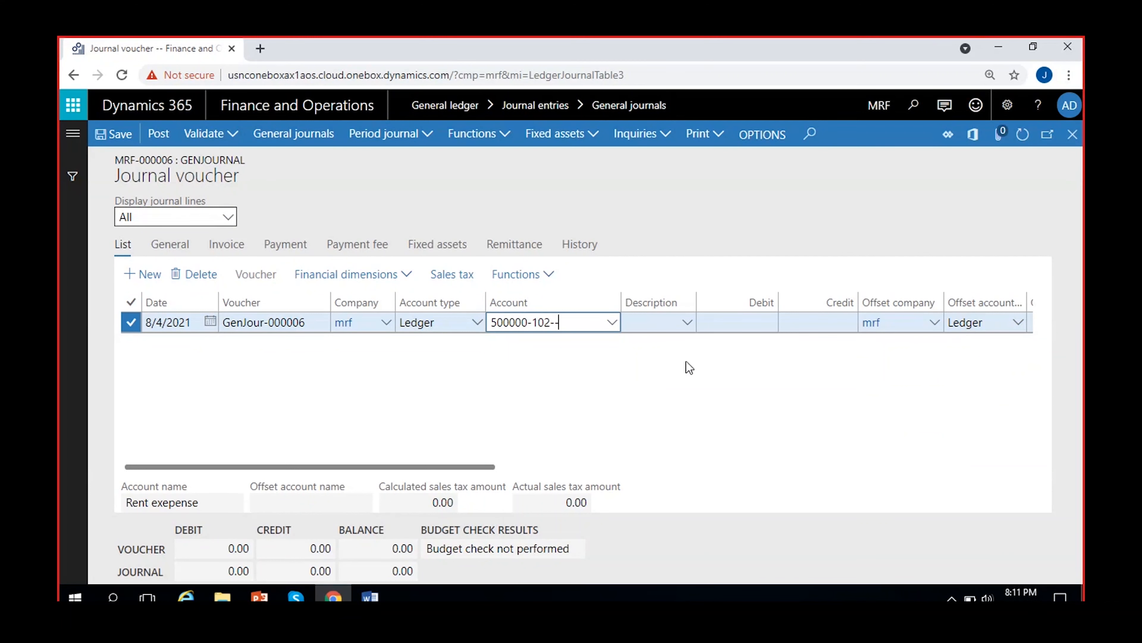
- Enter a debit amount of 10,000 on the journal line
{"action": "left_click", "coordinate": [736, 325]}
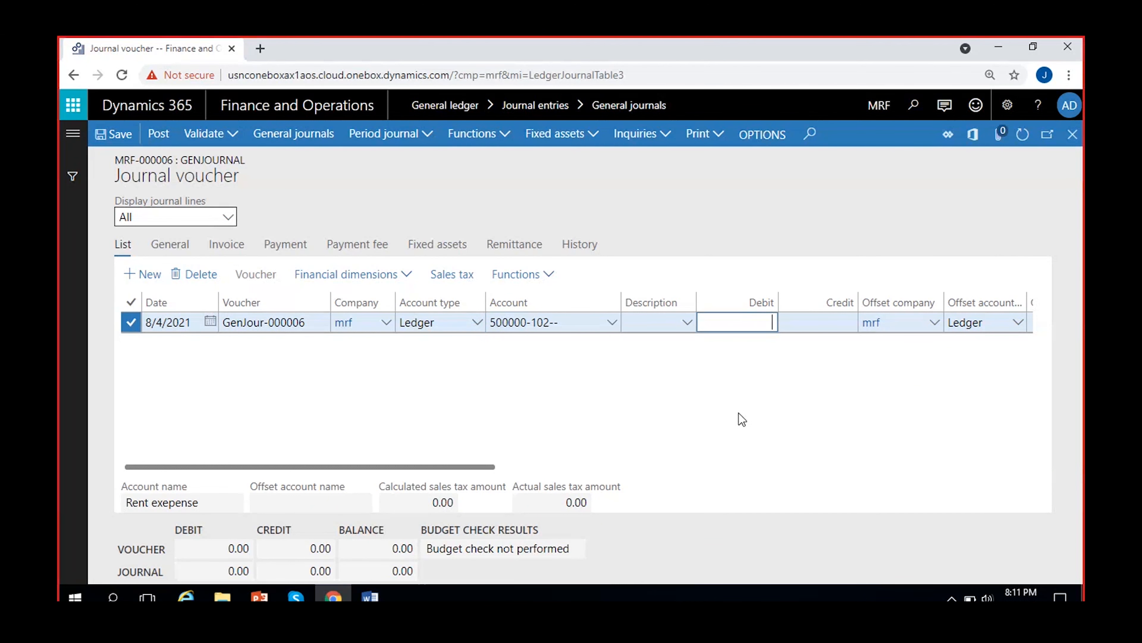
{"action": "type", "text": "10000"}
{"action": "left_click", "coordinate": [754, 407]}
- Set the line's offset account to main account 100000 (Cash) with location 102 Chennai
{"action": "scroll", "coordinate": [754, 407], "scroll_direction": "right", "scroll_amount": 5}
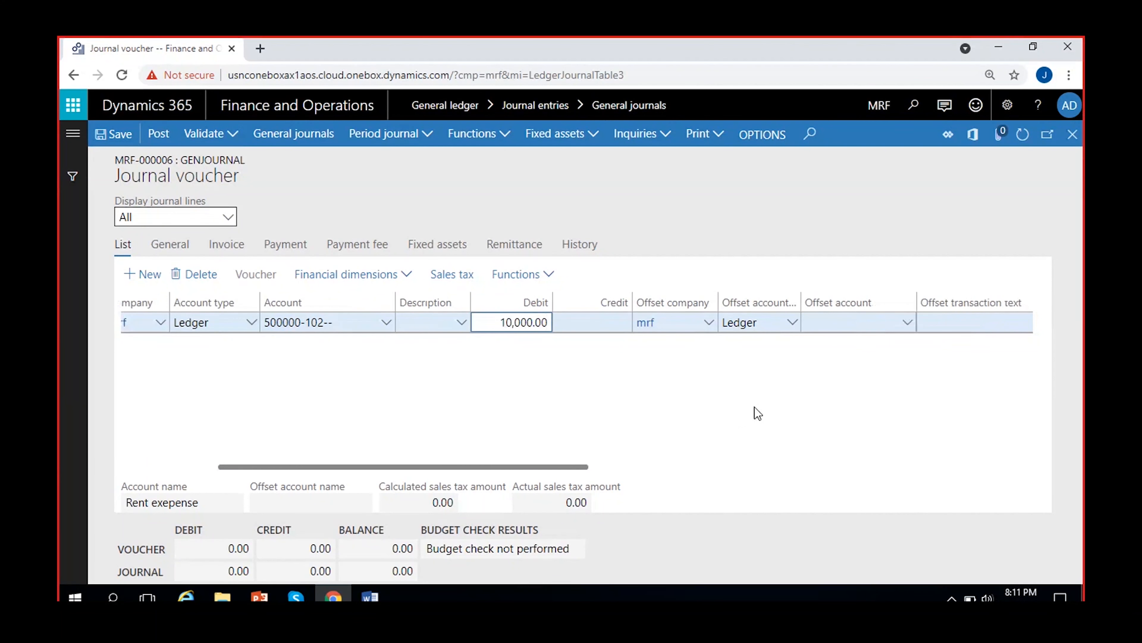
{"action": "left_click", "coordinate": [796, 323]}
{"action": "type", "text": "cash--"}
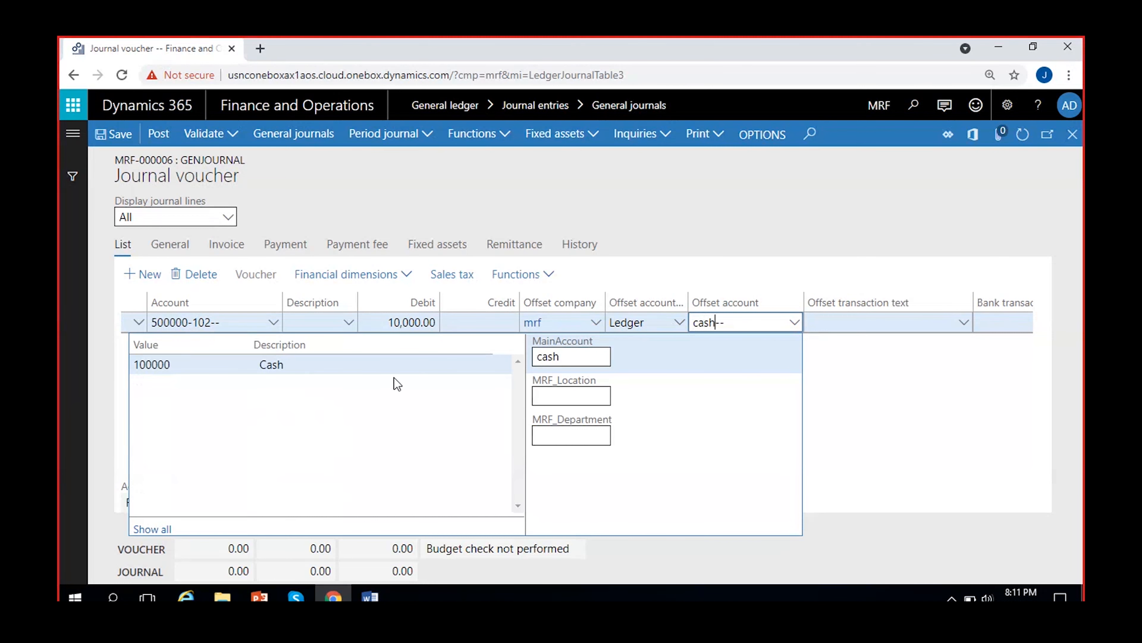
{"action": "left_click", "coordinate": [349, 363]}
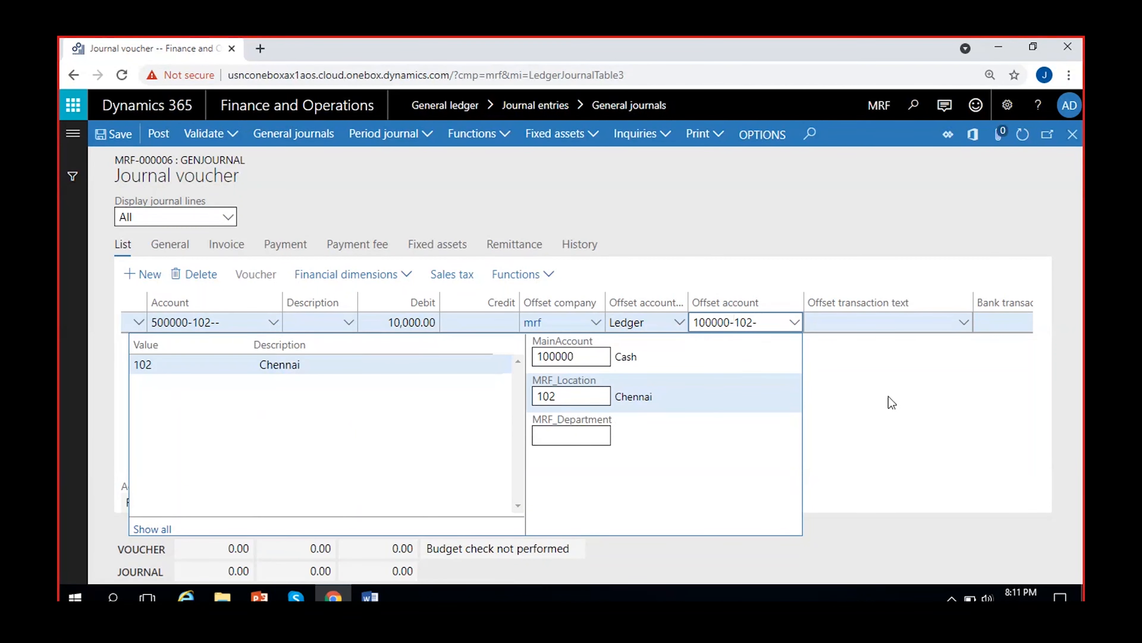
{"action": "left_click", "coordinate": [875, 388]}
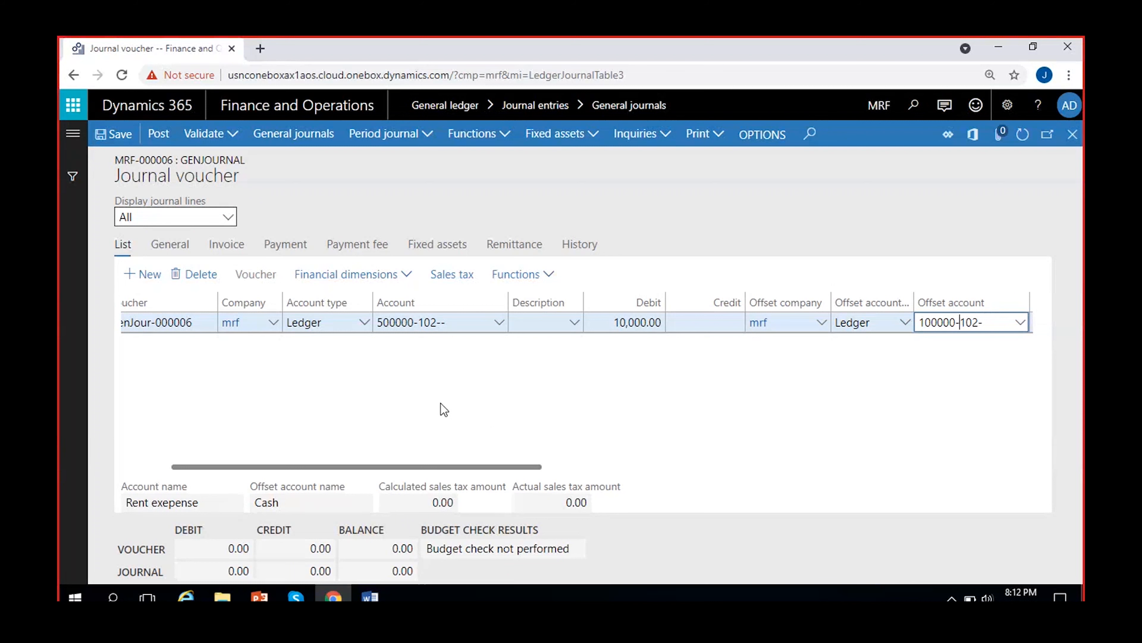
- Remove location 102 from both the account and the offset account, leaving only main accounts 500000 and 100000
{"action": "left_click", "coordinate": [440, 323]}
{"action": "key", "text": "BackSpace"}
{"action": "key", "text": "BackSpace"}
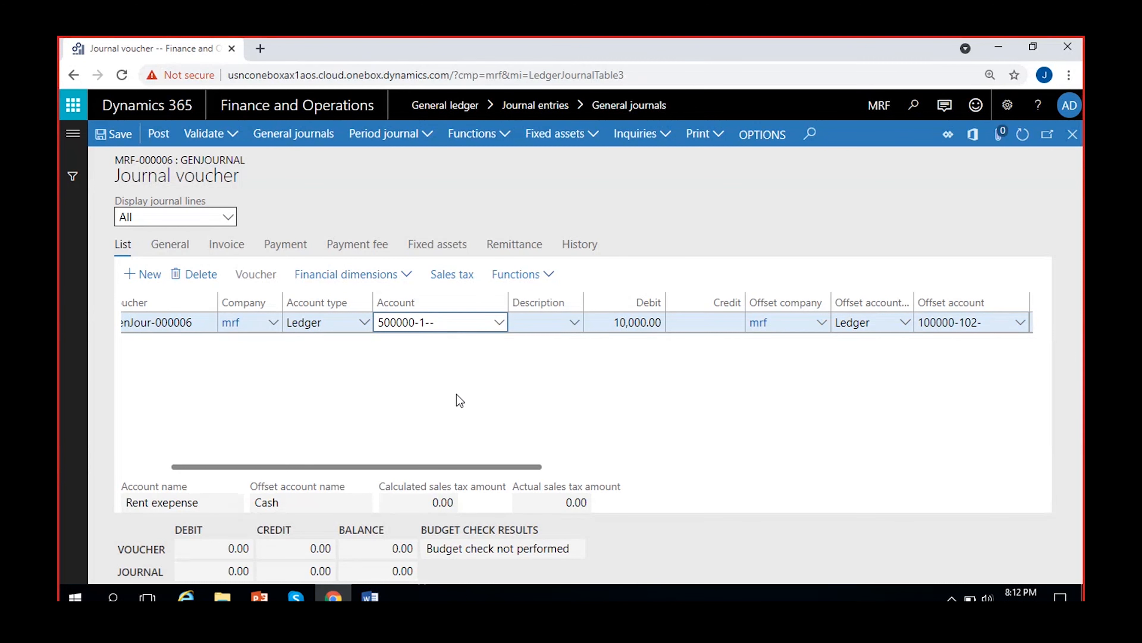
{"action": "key", "text": "BackSpace"}
{"action": "scroll", "coordinate": [803, 370], "scroll_direction": "right", "scroll_amount": 3}
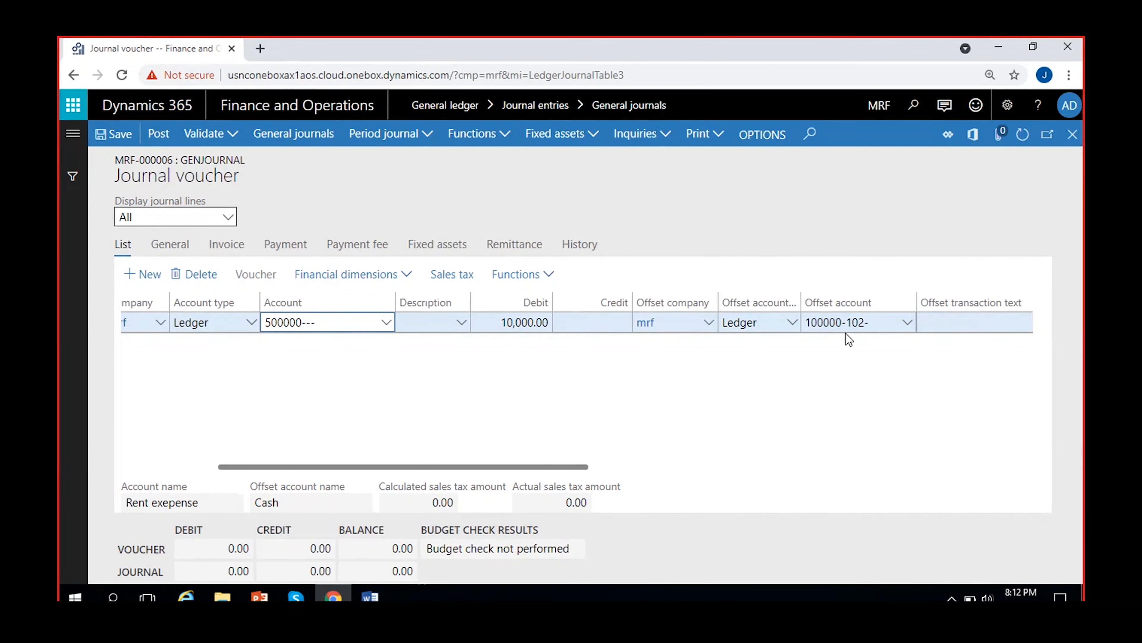
{"action": "left_click", "coordinate": [861, 324]}
{"action": "key", "text": "BackSpace"}
{"action": "key", "text": "BackSpace"}
{"action": "key", "text": "BackSpace"}
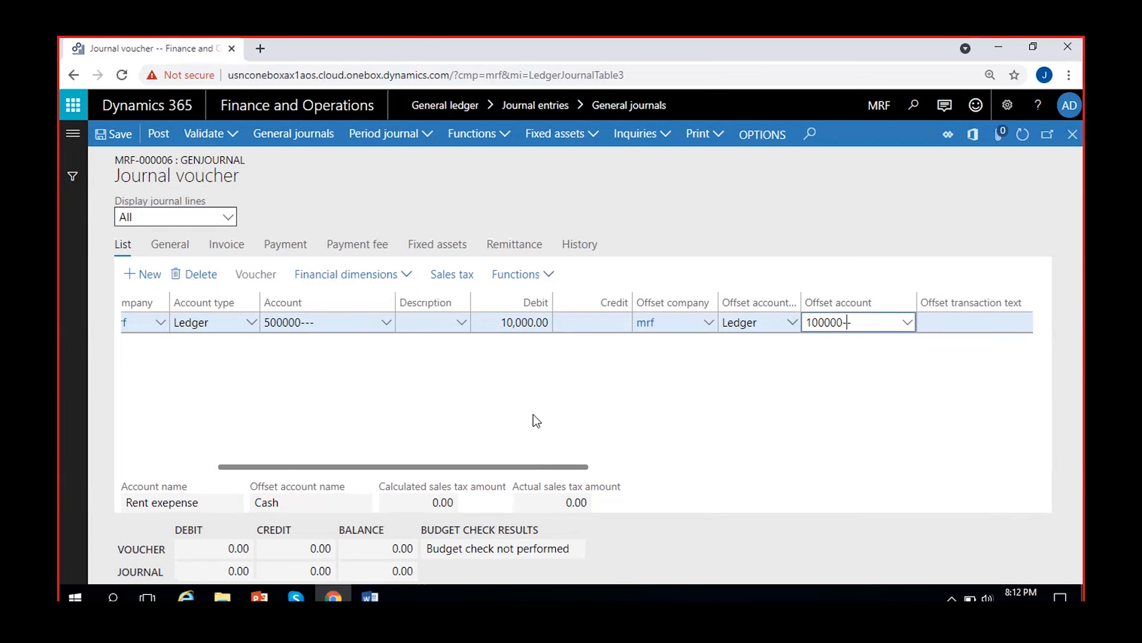
- Change the journal line's debit amount to 50,000
{"action": "scroll", "coordinate": [389, 419], "scroll_direction": "left", "scroll_amount": 3}
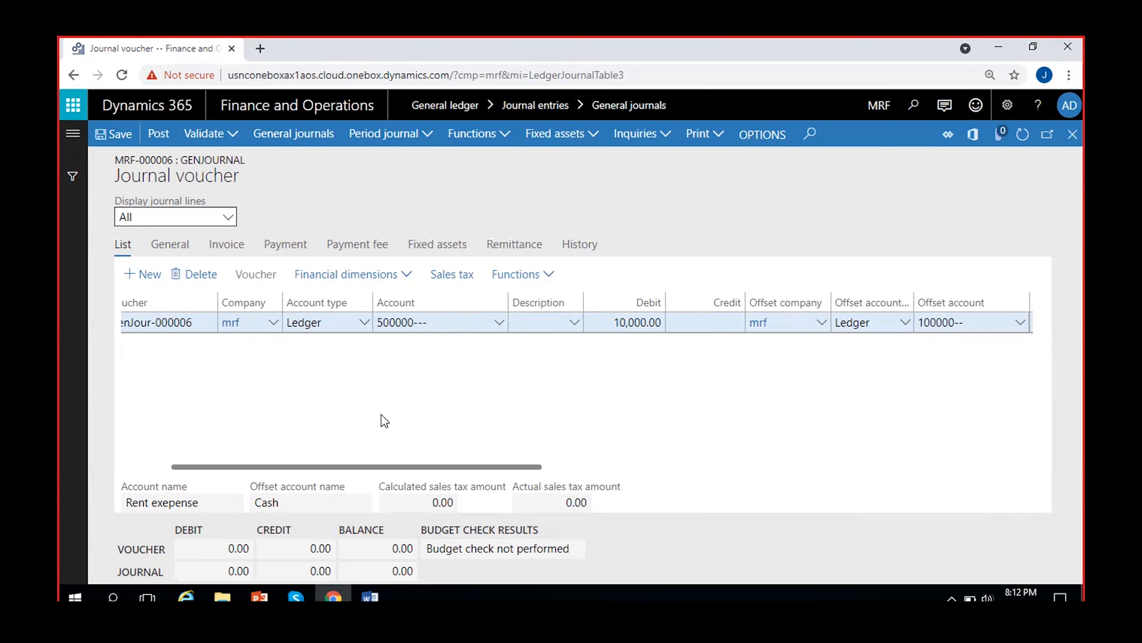
{"action": "left_click", "coordinate": [611, 322]}
{"action": "key", "text": "Delete"}
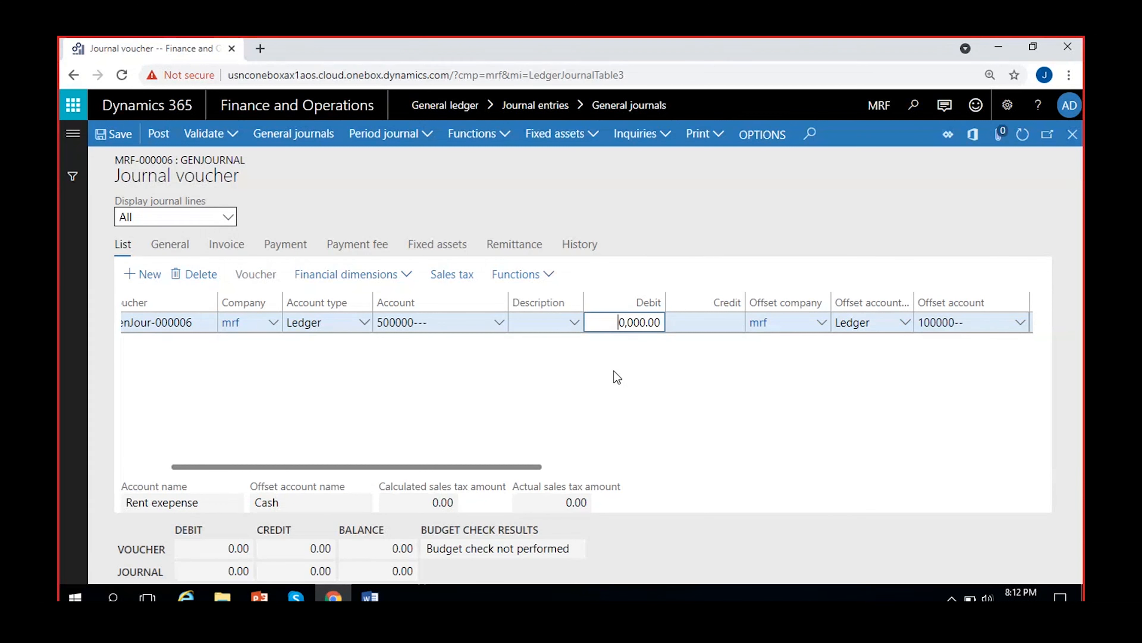
{"action": "type", "text": "5"}
{"action": "key", "text": "End"}
{"action": "scroll", "coordinate": [664, 391], "scroll_direction": "right", "scroll_amount": 1}
{"action": "scroll", "coordinate": [607, 393], "scroll_direction": "left", "scroll_amount": 2}
{"action": "left_click", "coordinate": [512, 392]}
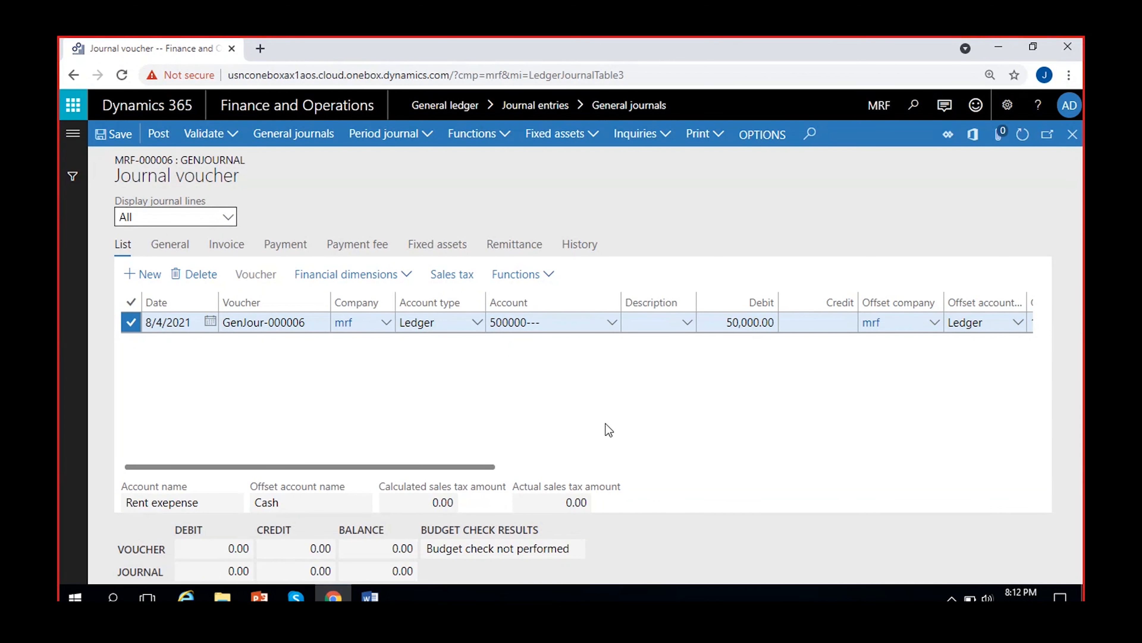
- Open the breakdown of voucher for the rent expense journal line
{"action": "scroll", "coordinate": [530, 375], "scroll_direction": "right", "scroll_amount": 3}
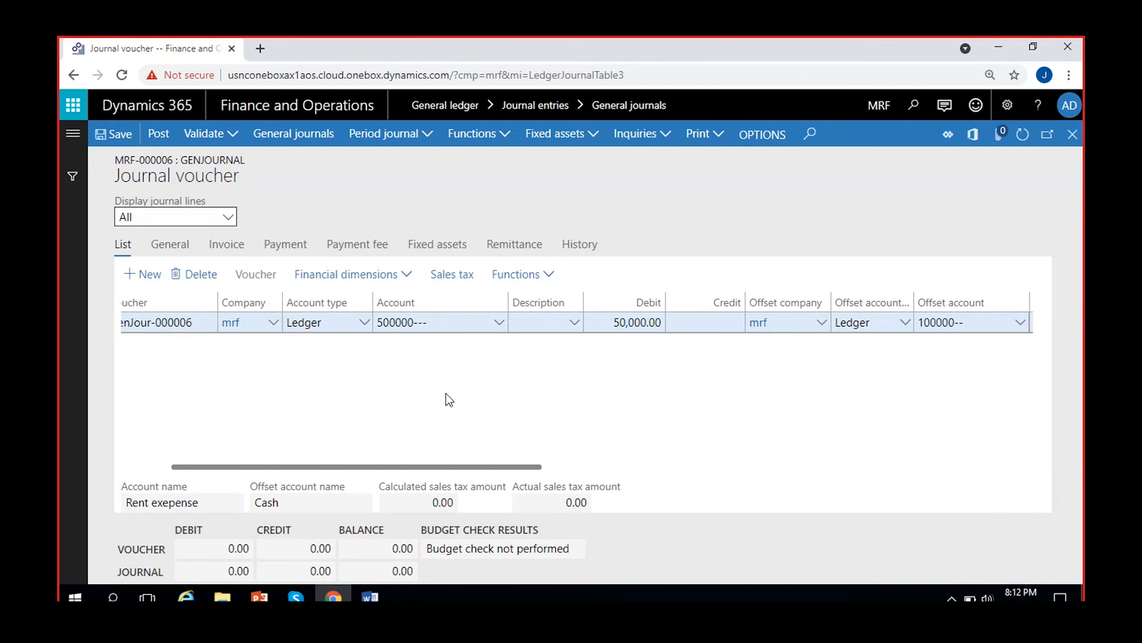
{"action": "scroll", "coordinate": [573, 388], "scroll_direction": "left", "scroll_amount": 3}
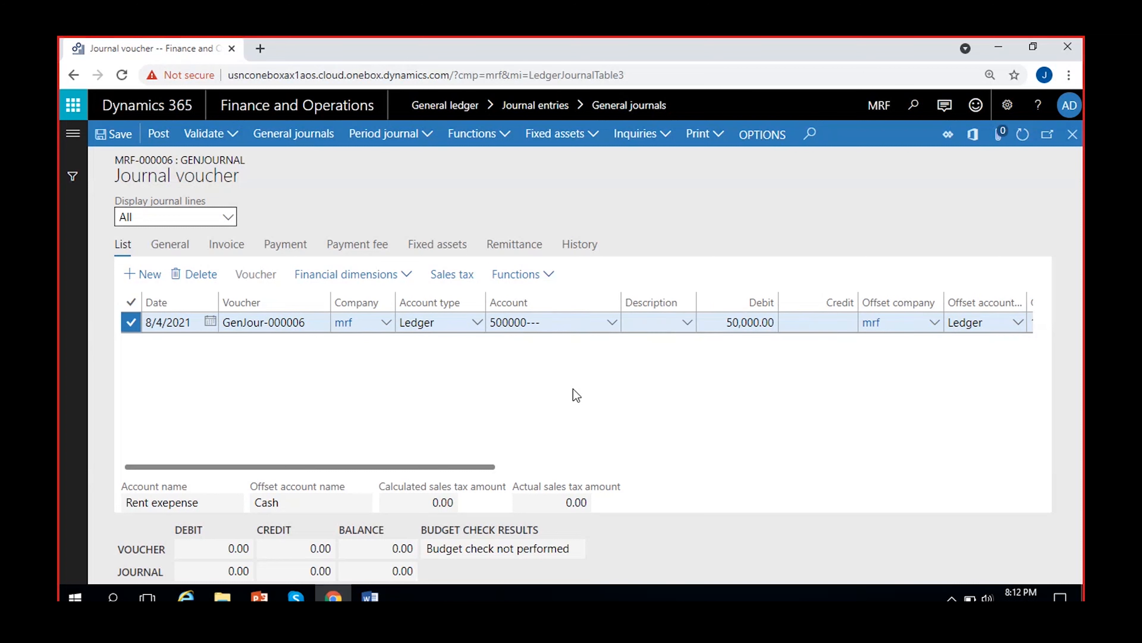
{"action": "left_click", "coordinate": [540, 274]}
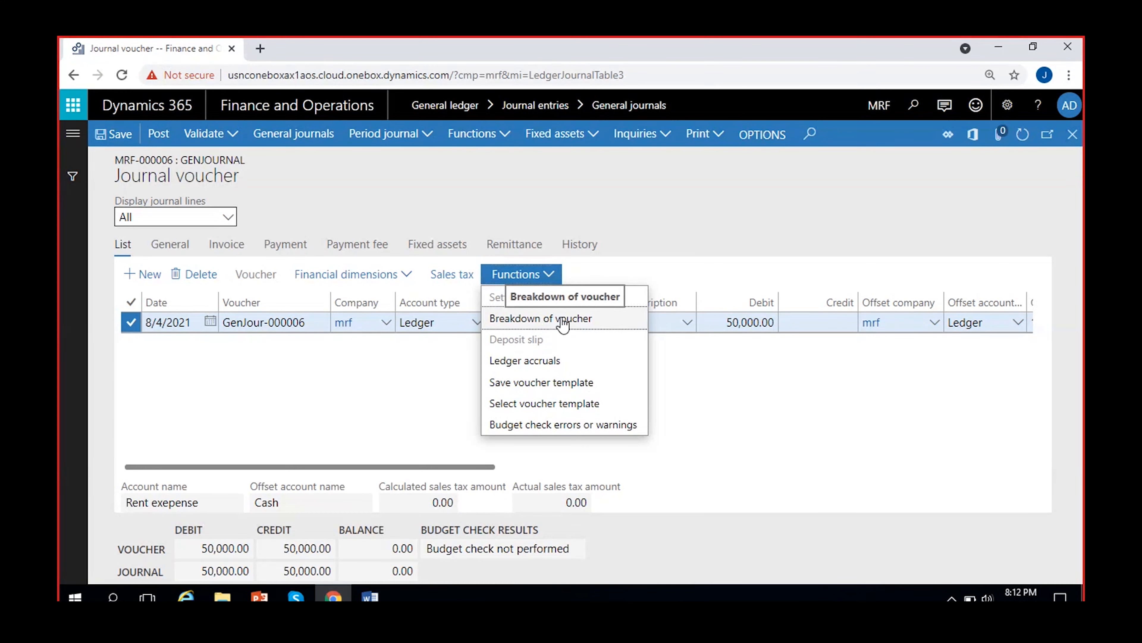
{"action": "left_click", "coordinate": [556, 328]}
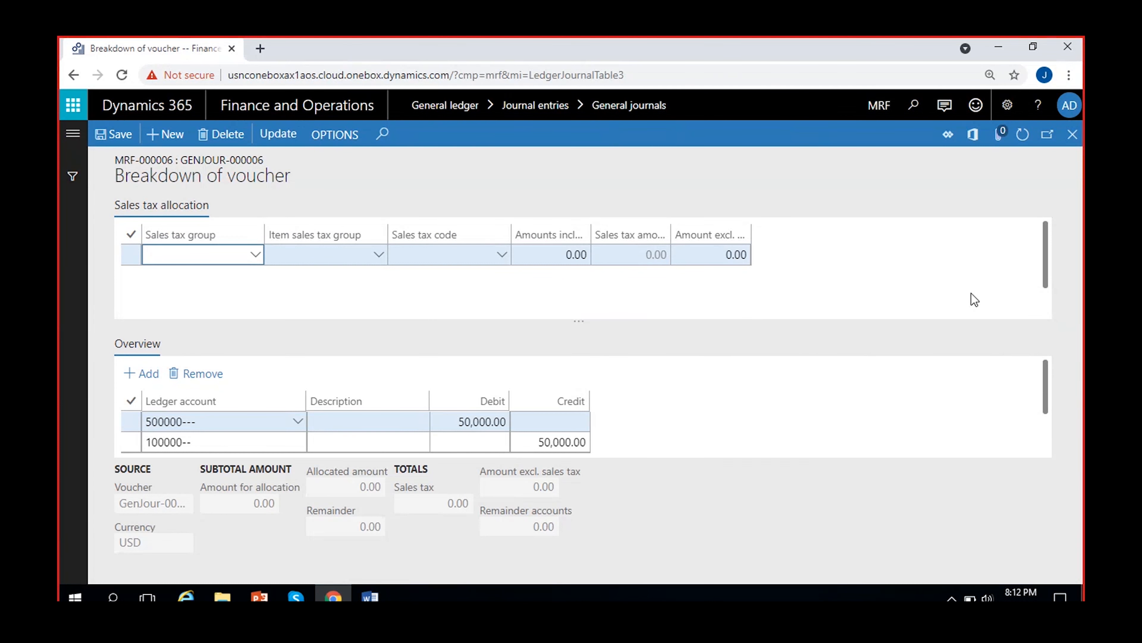
{"action": "left_click_drag", "start_coordinate": [1047, 374], "coordinate": [1048, 379]}
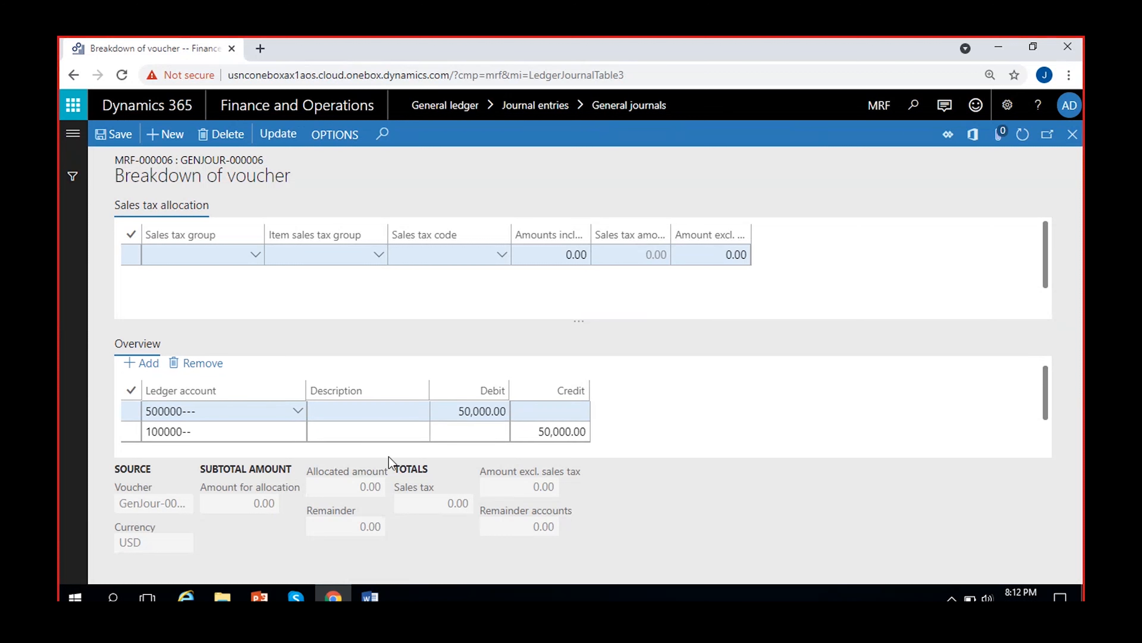
{"action": "left_click", "coordinate": [243, 410]}
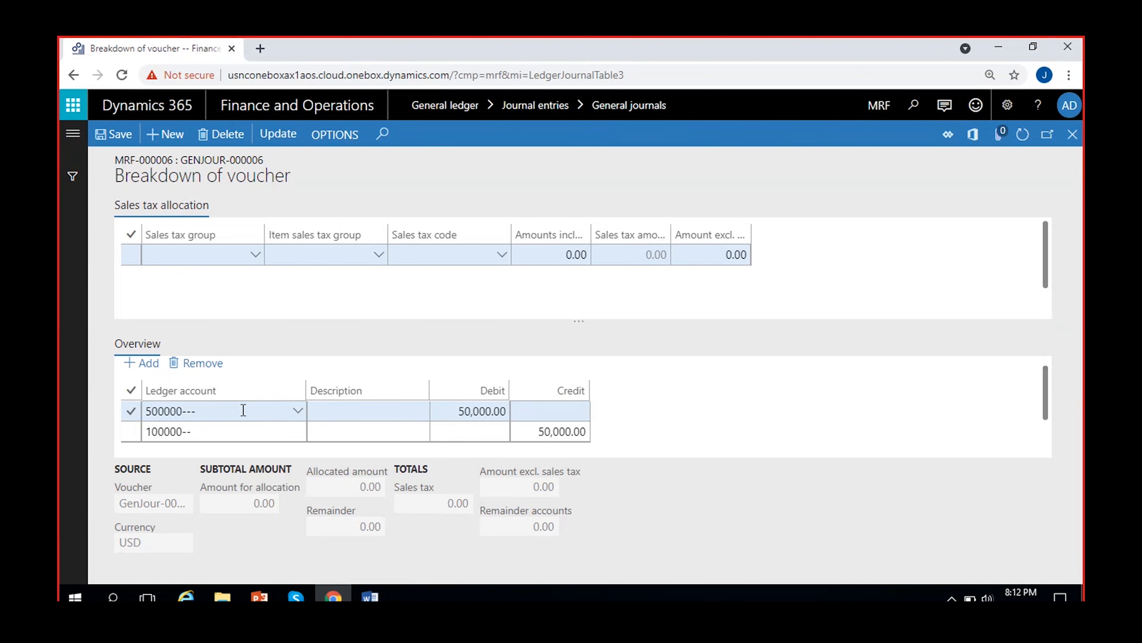
{"action": "left_click", "coordinate": [451, 411]}
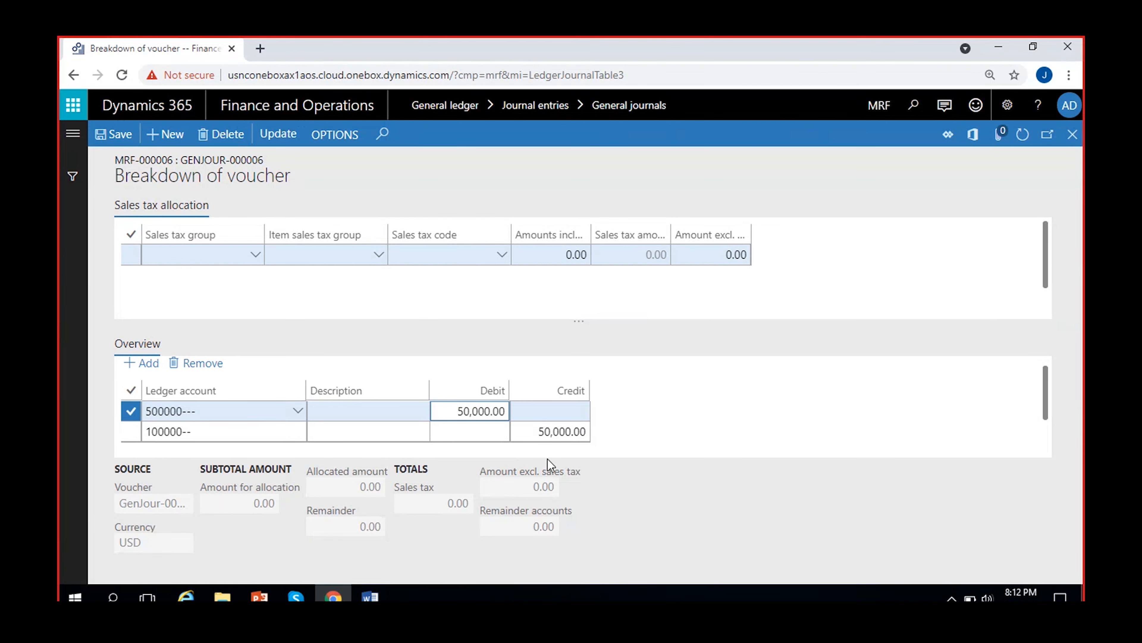
{"action": "left_click", "coordinate": [542, 431]}
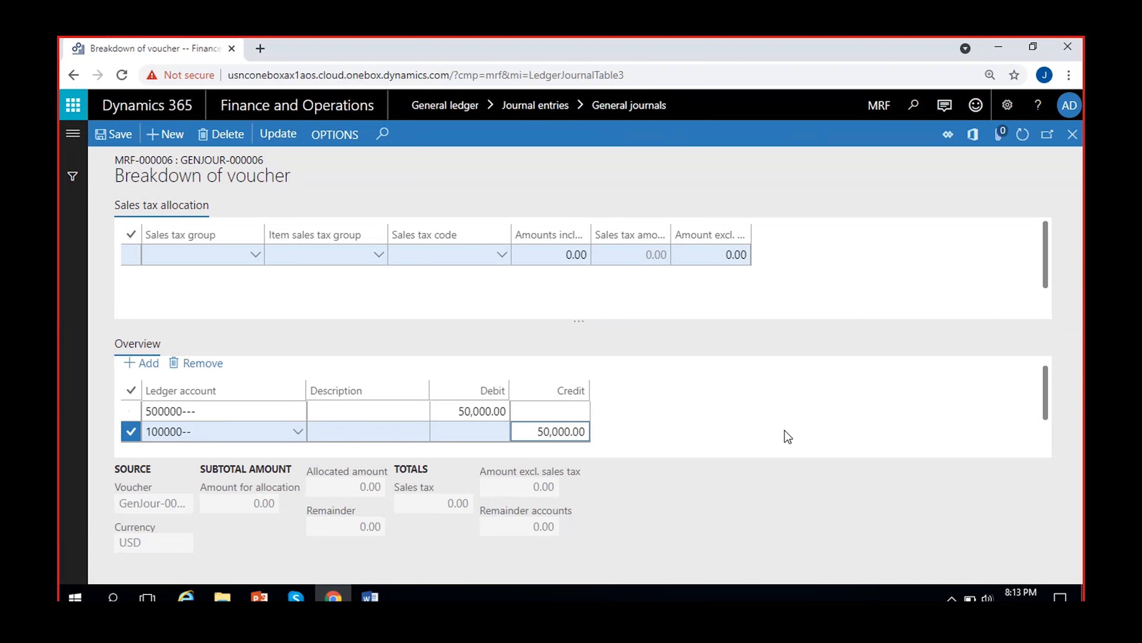
- Assign location 100 Hyderabad to the 500000 ledger account line in the voucher breakdown overview
{"action": "left_click", "coordinate": [195, 411]}
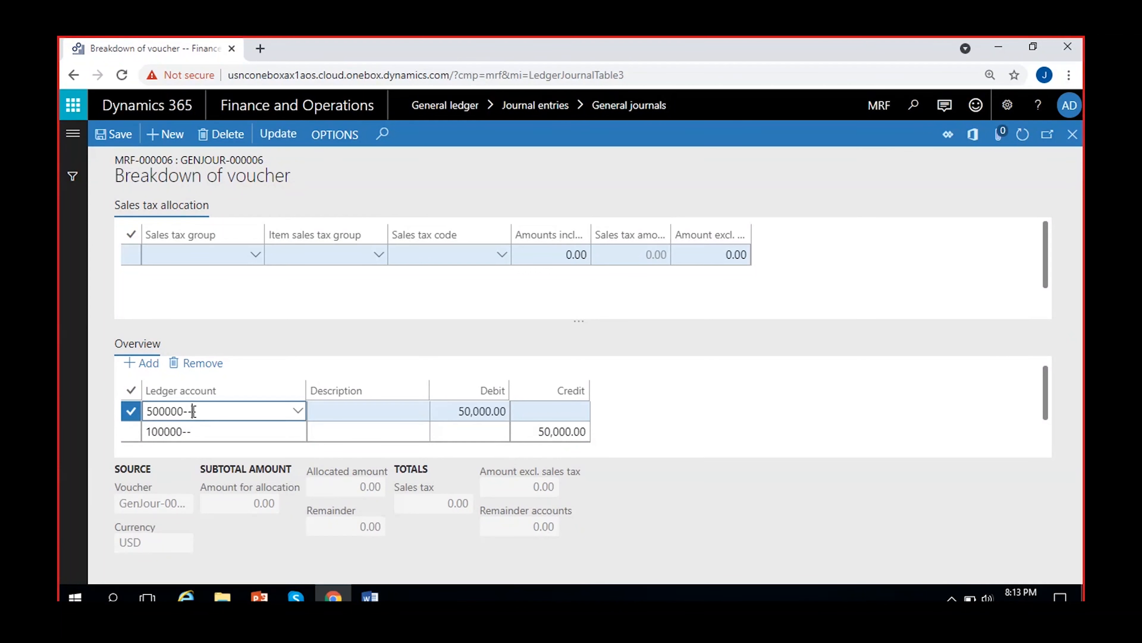
{"action": "left_click", "coordinate": [297, 411]}
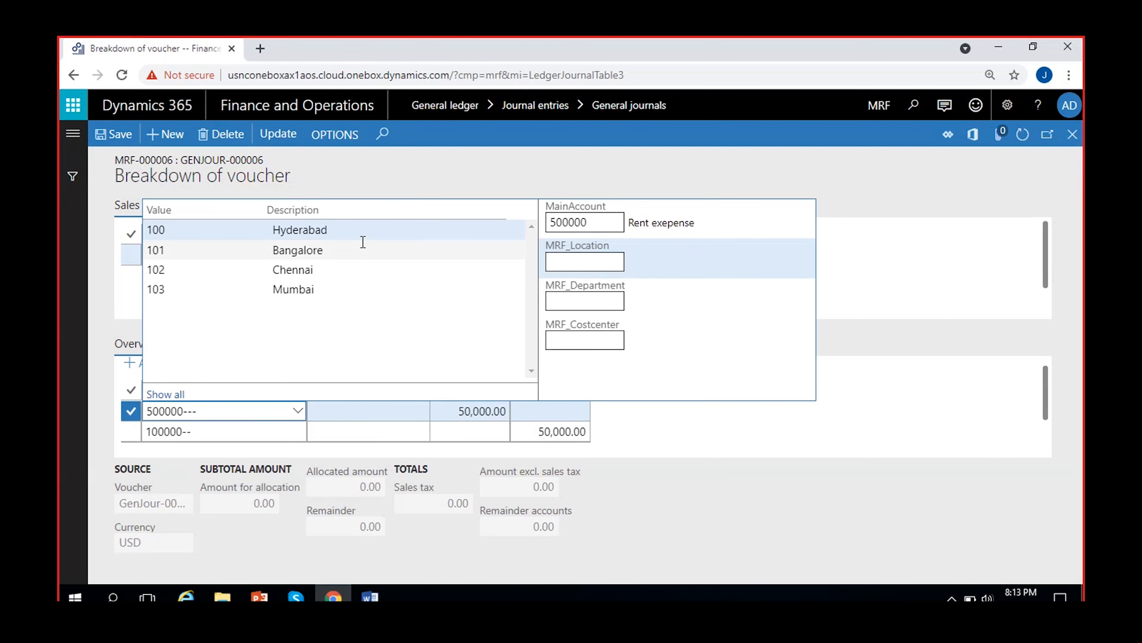
{"action": "left_click", "coordinate": [582, 259]}
{"action": "left_click", "coordinate": [300, 227]}
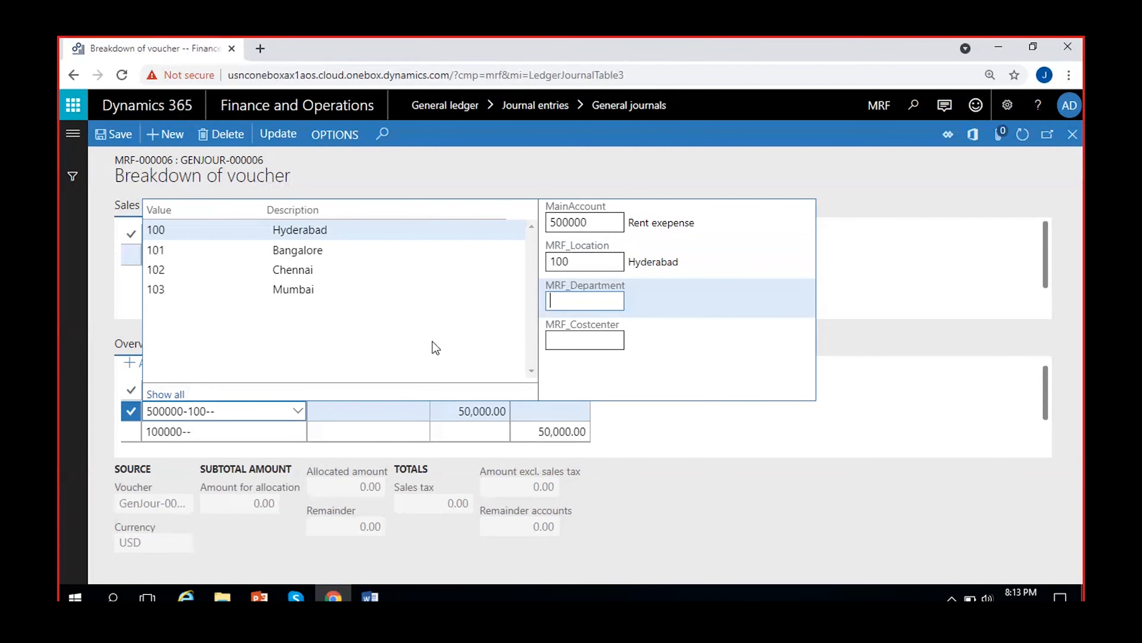
- Set the debit of the Hyderabad rent expense line to 10000
{"action": "left_click", "coordinate": [452, 411]}
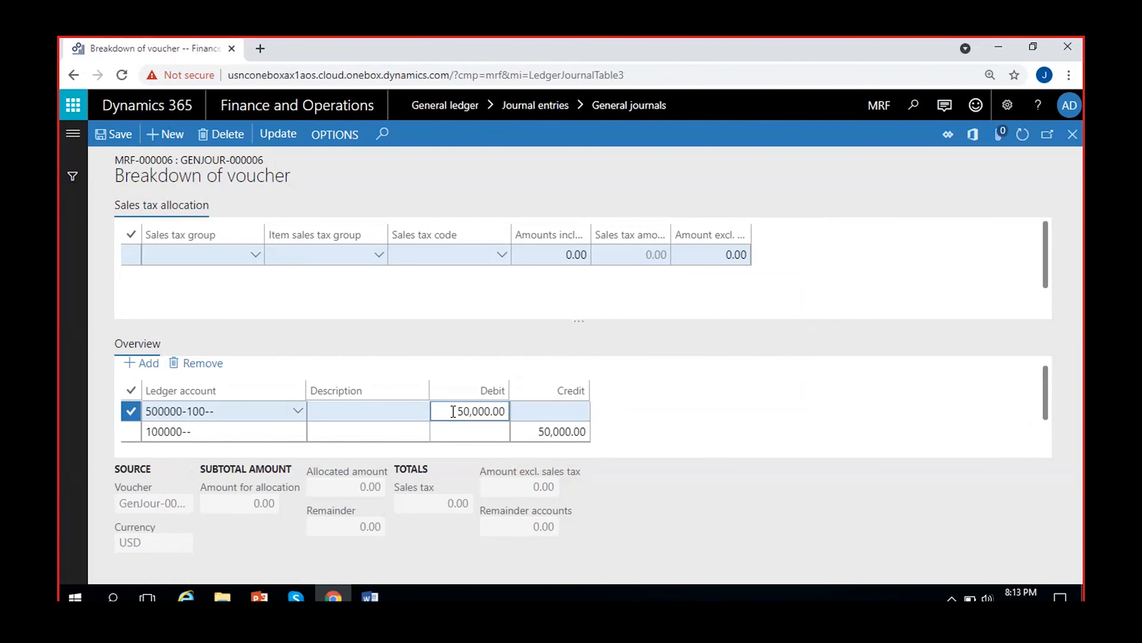
{"action": "left_click_drag", "start_coordinate": [454, 411], "coordinate": [543, 414]}
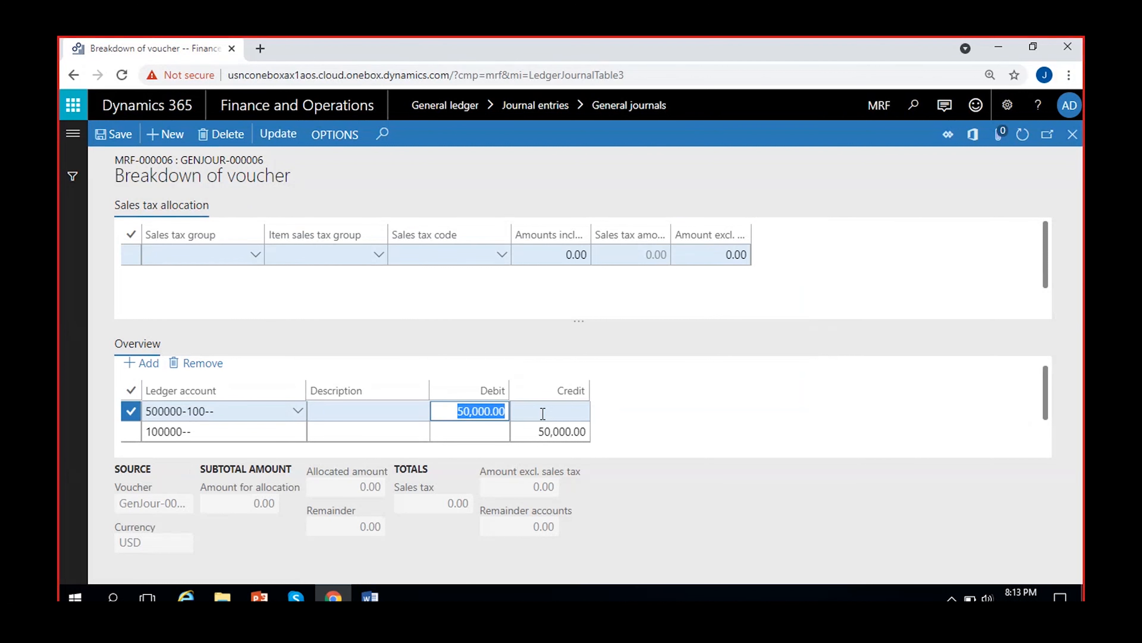
{"action": "type", "text": "10000"}
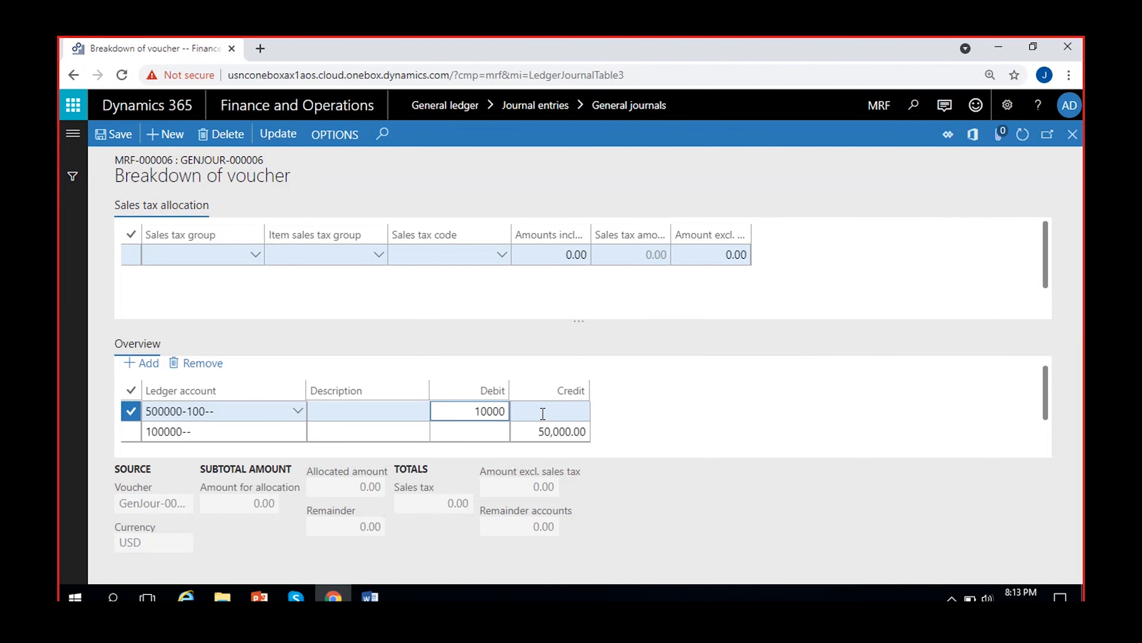
- Add a breakdown line for main account 500000 rent expense with location 101 Bangalore
{"action": "left_click", "coordinate": [659, 404]}
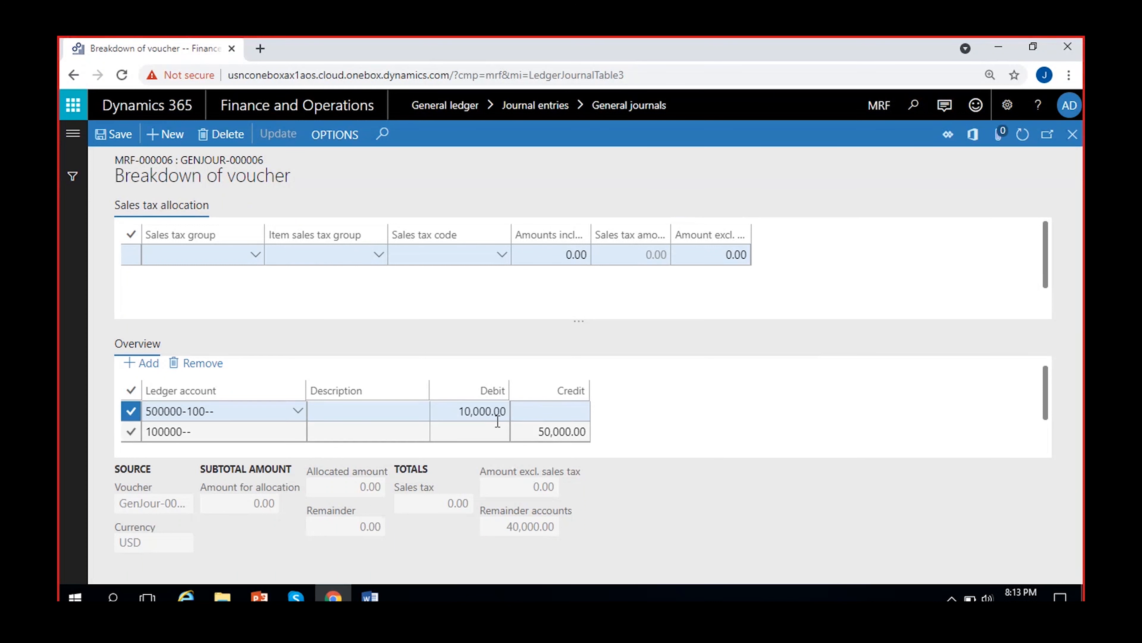
{"action": "left_click", "coordinate": [150, 366]}
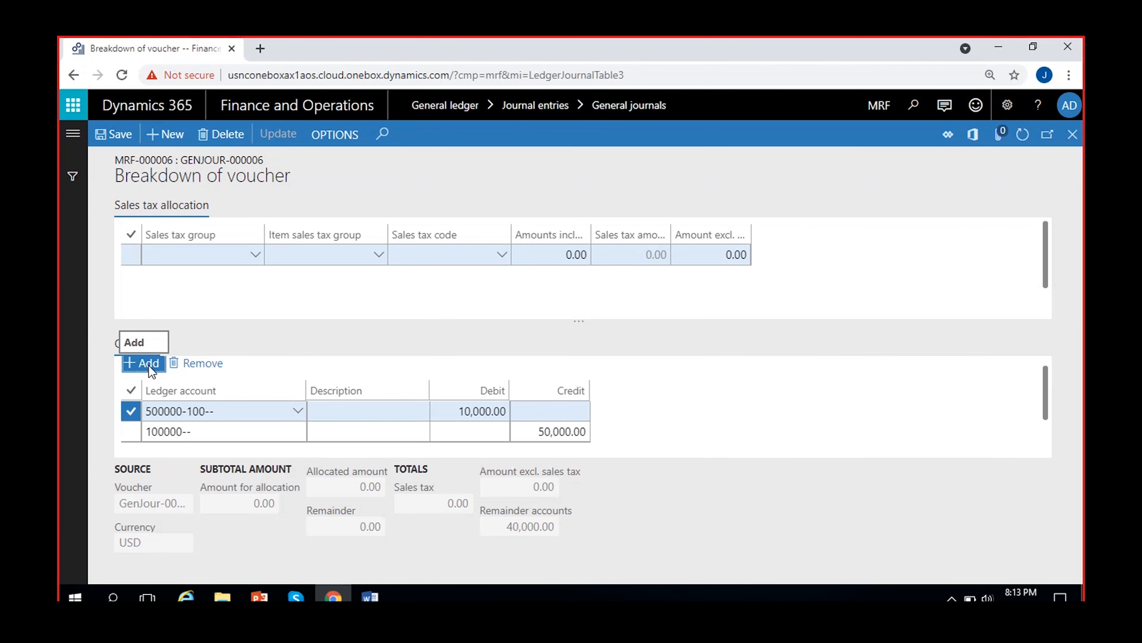
{"action": "left_click", "coordinate": [298, 410]}
{"action": "left_click", "coordinate": [564, 225]}
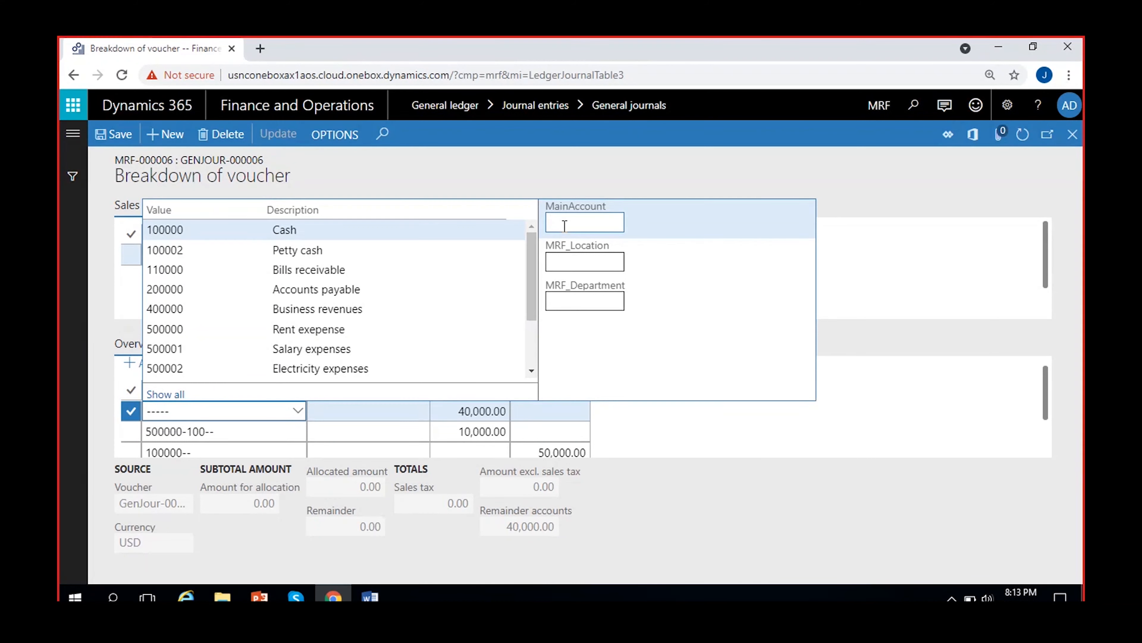
{"action": "type", "text": "5"}
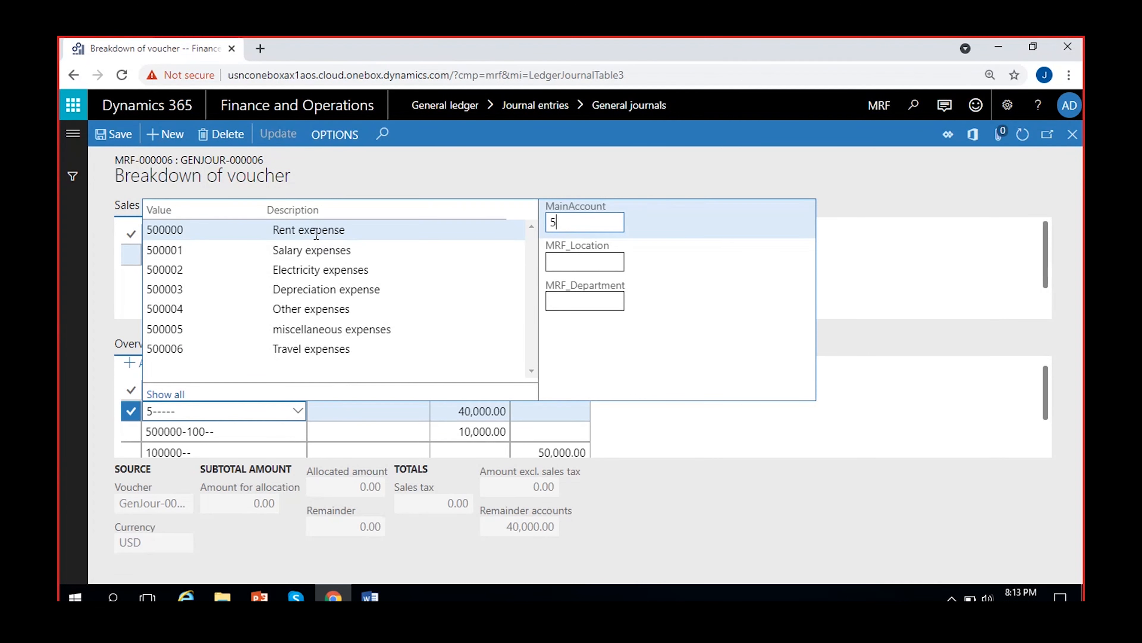
{"action": "left_click", "coordinate": [317, 234]}
{"action": "left_click", "coordinate": [341, 250]}
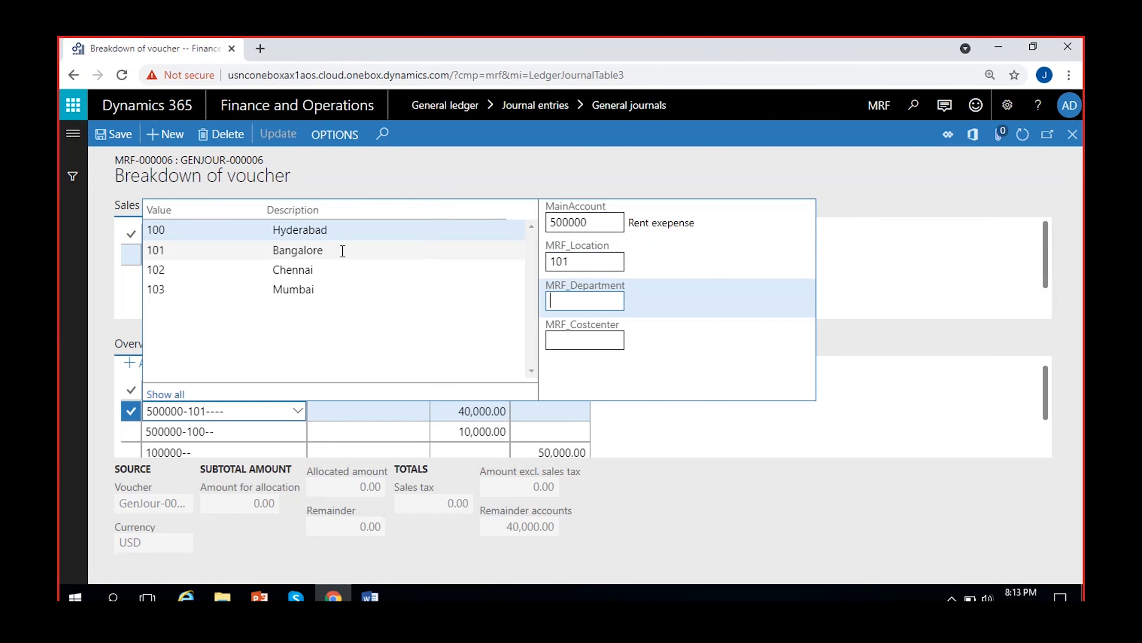
- Set the debit of the Bangalore rent expense line to 20,000
{"action": "left_click", "coordinate": [447, 411]}
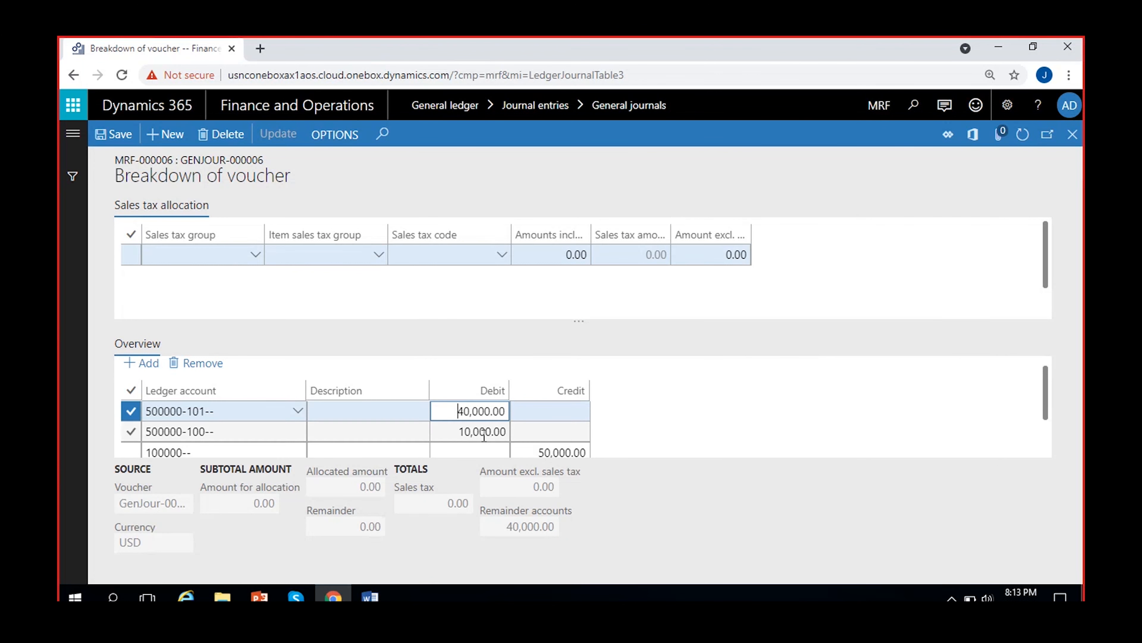
{"action": "scroll", "coordinate": [562, 446], "scroll_direction": "down", "scroll_amount": 2}
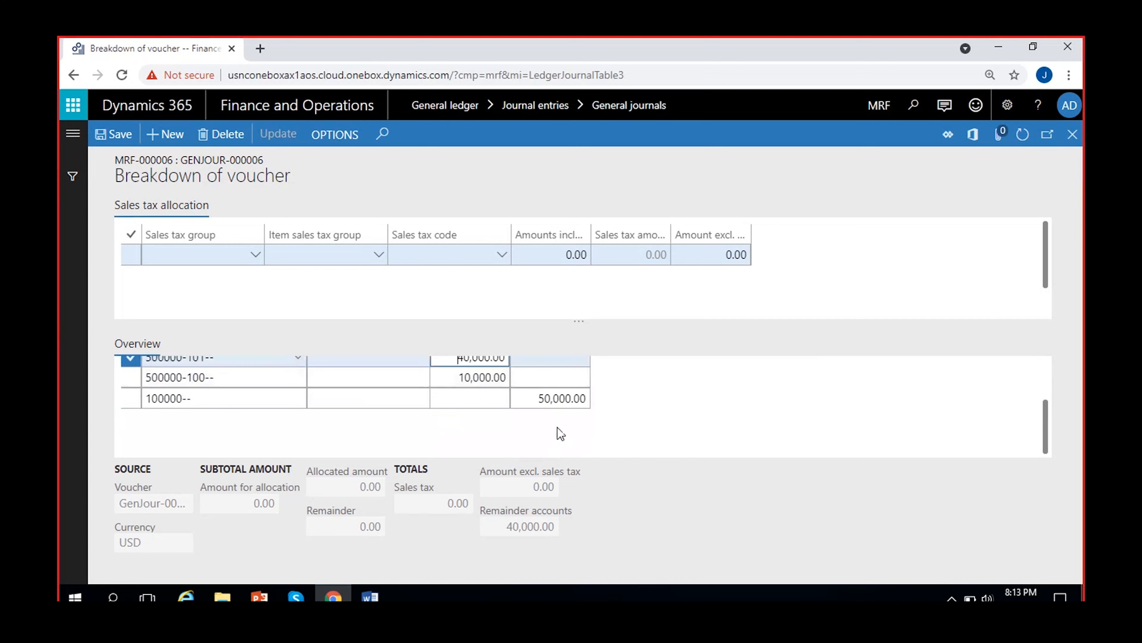
{"action": "scroll", "coordinate": [563, 433], "scroll_direction": "up", "scroll_amount": 2}
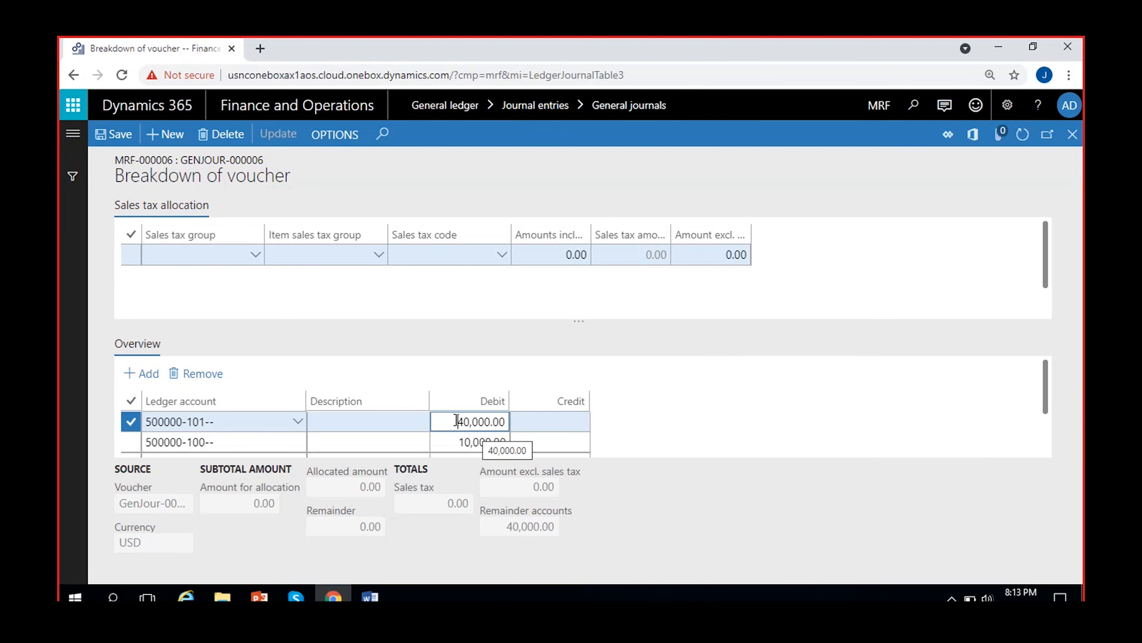
{"action": "left_click_drag", "start_coordinate": [456, 421], "coordinate": [523, 421]}
{"action": "key", "text": "BackSpace"}
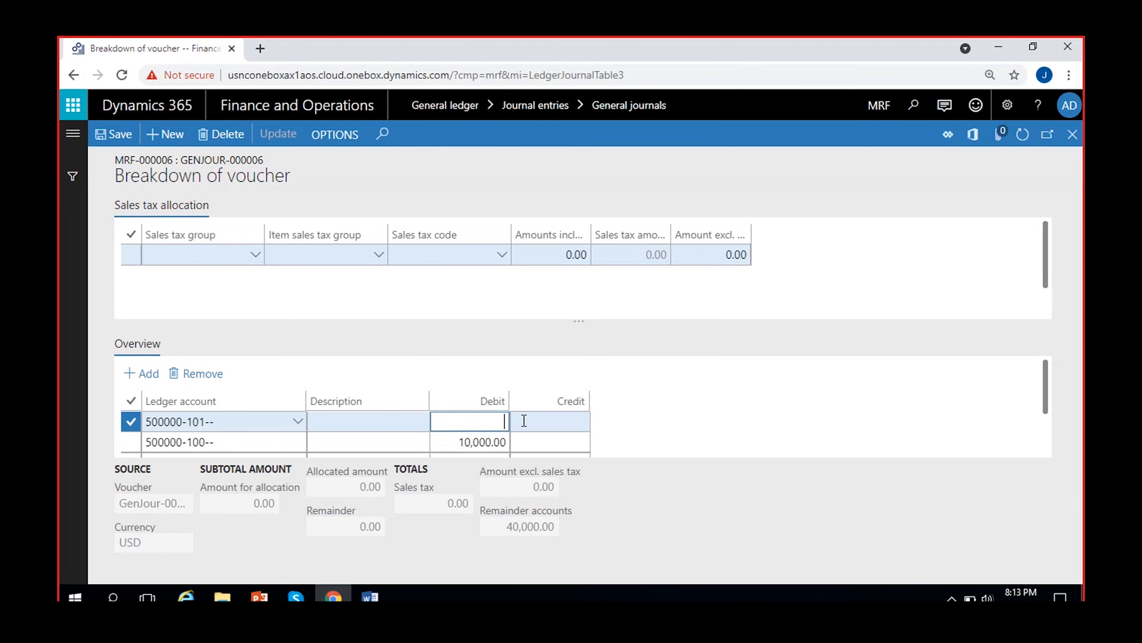
{"action": "type", "text": "20,000"}
{"action": "left_click", "coordinate": [680, 414]}
{"action": "scroll", "coordinate": [679, 414], "scroll_direction": "down", "scroll_amount": 2}
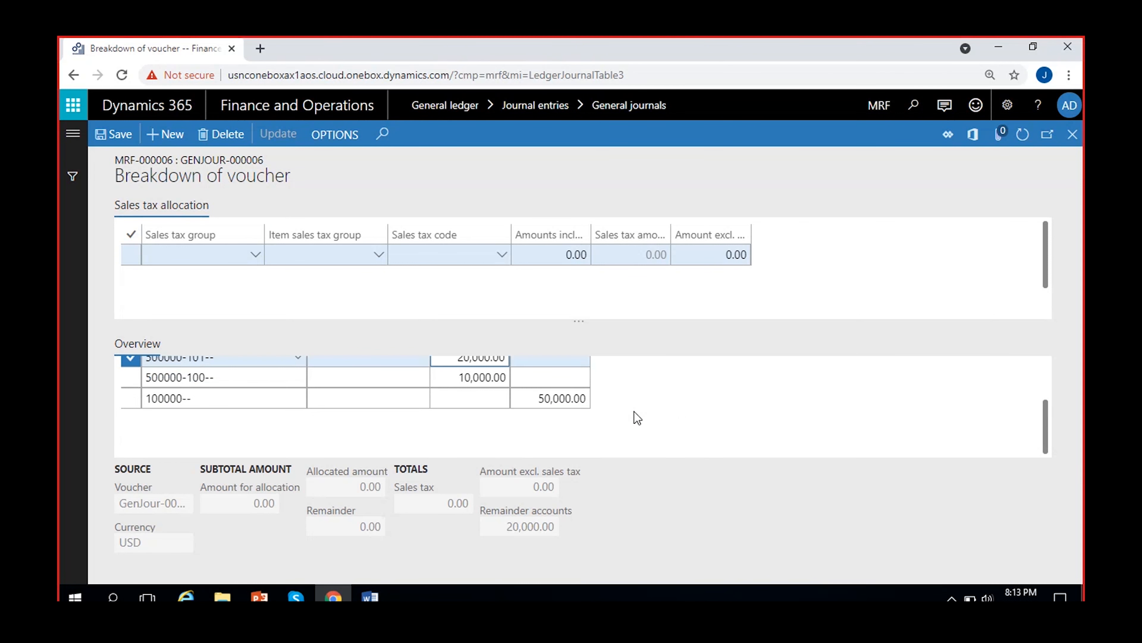
{"action": "scroll", "coordinate": [632, 416], "scroll_direction": "up", "scroll_amount": 2}
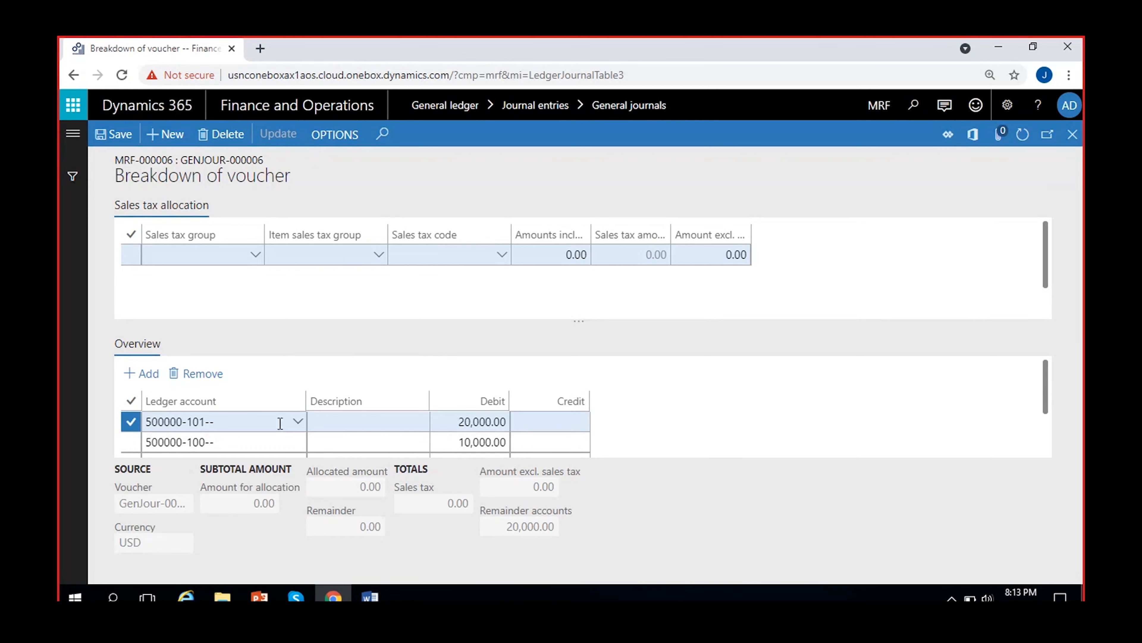
- Add a breakdown line for main account 500000 rent expense with location 102 Chennai
{"action": "left_click", "coordinate": [154, 374]}
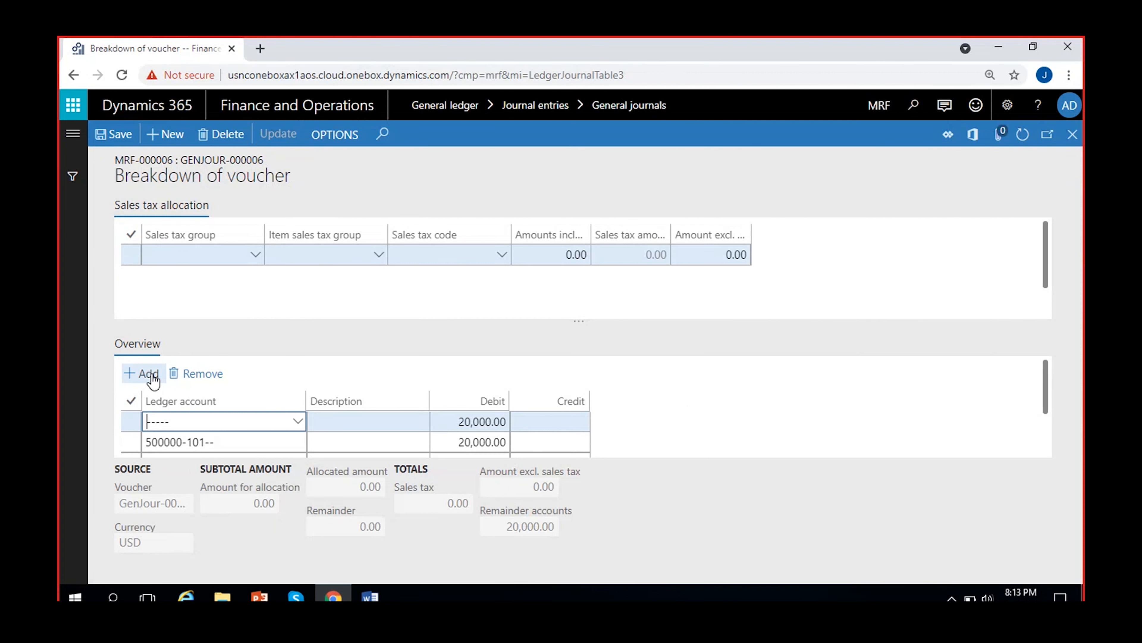
{"action": "left_click", "coordinate": [294, 423]}
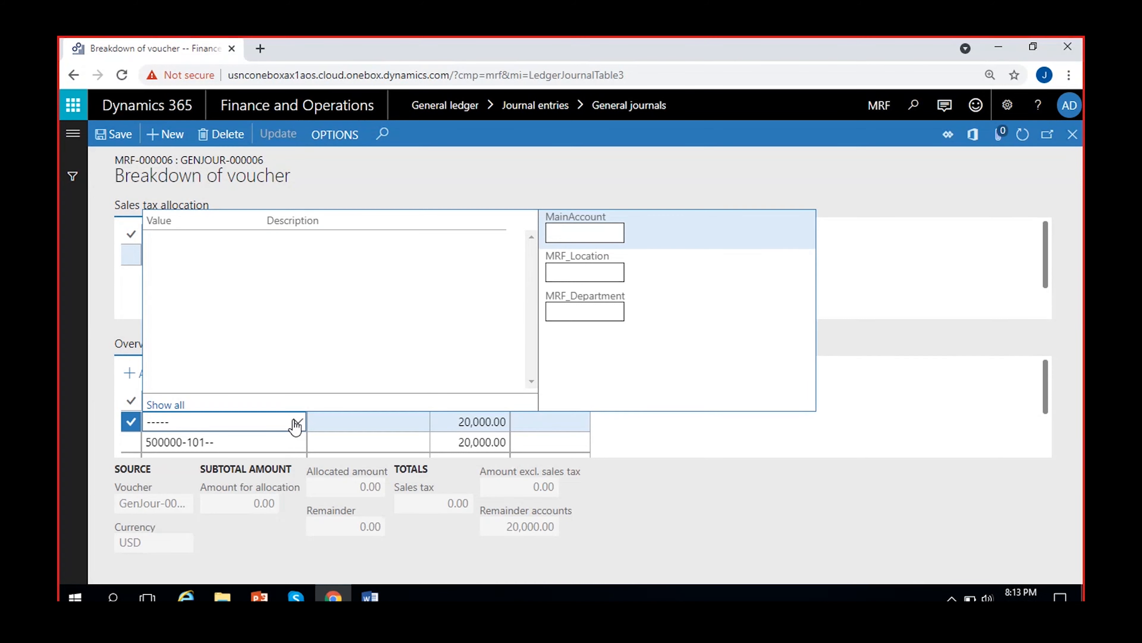
{"action": "type", "text": "5"}
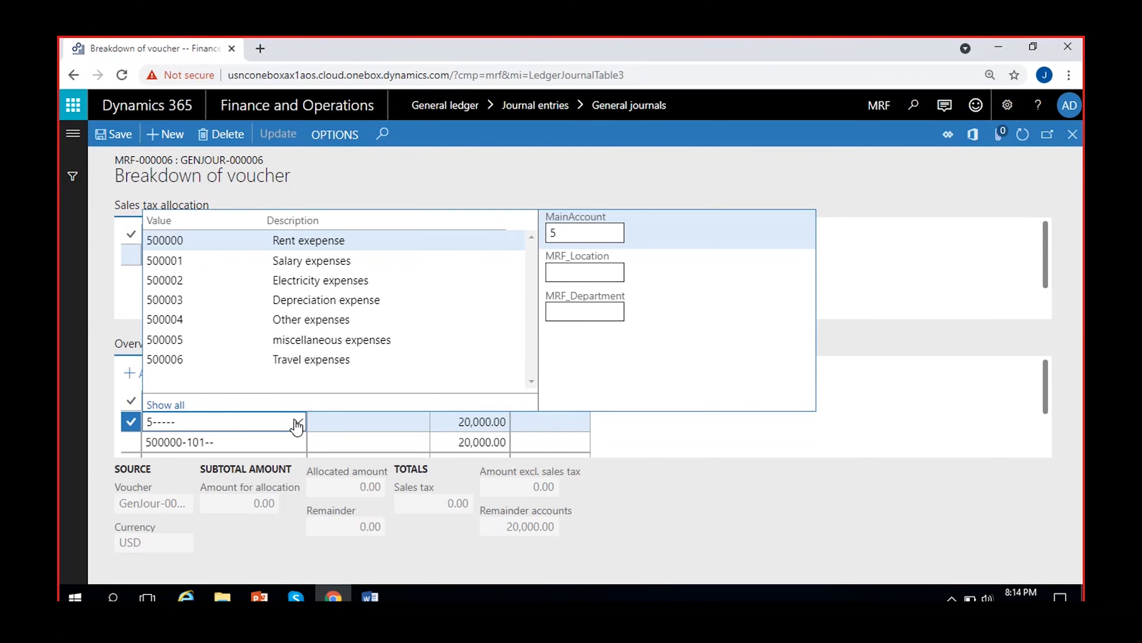
{"action": "left_click", "coordinate": [324, 240]}
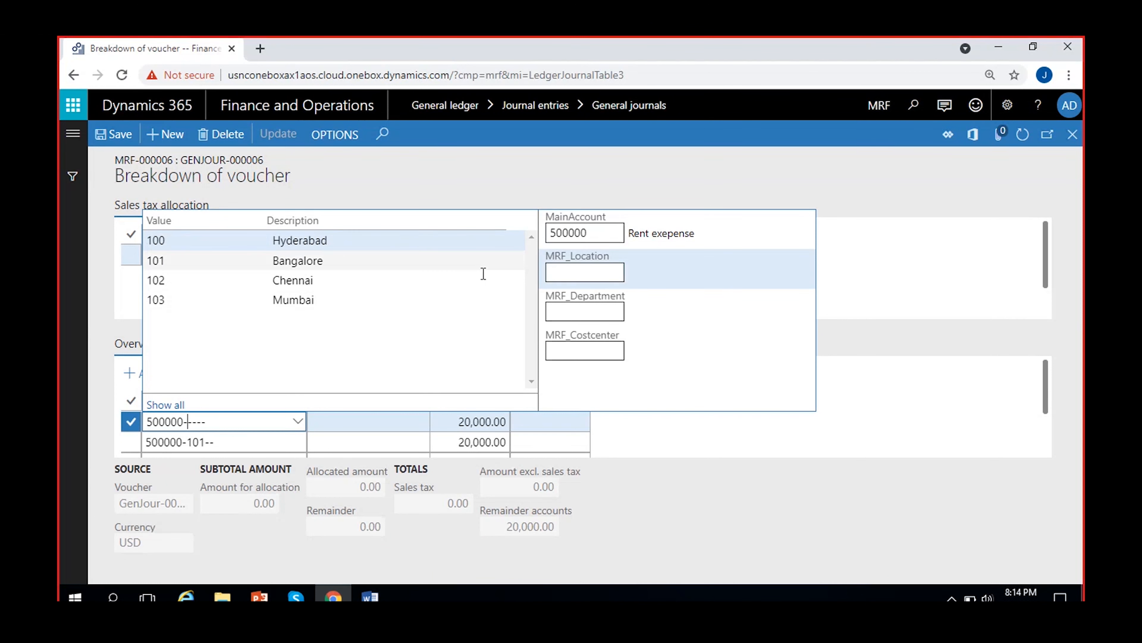
{"action": "left_click", "coordinate": [317, 275]}
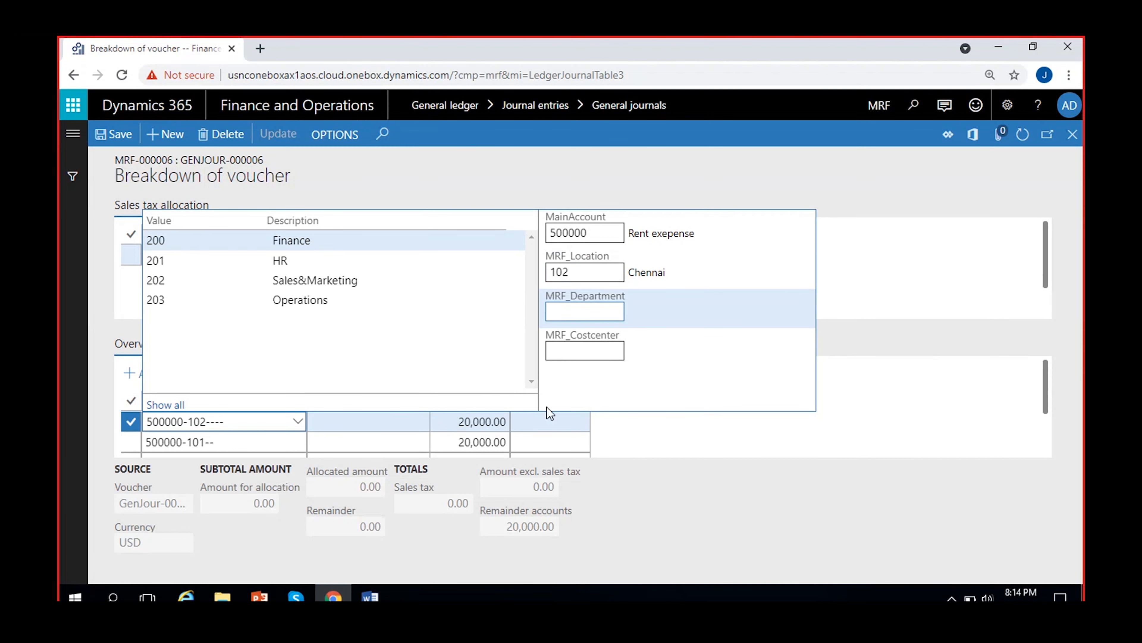
{"action": "left_click", "coordinate": [668, 439]}
{"action": "scroll", "coordinate": [457, 394], "scroll_direction": "down", "scroll_amount": 2}
{"action": "scroll", "coordinate": [456, 394], "scroll_direction": "up", "scroll_amount": 2}
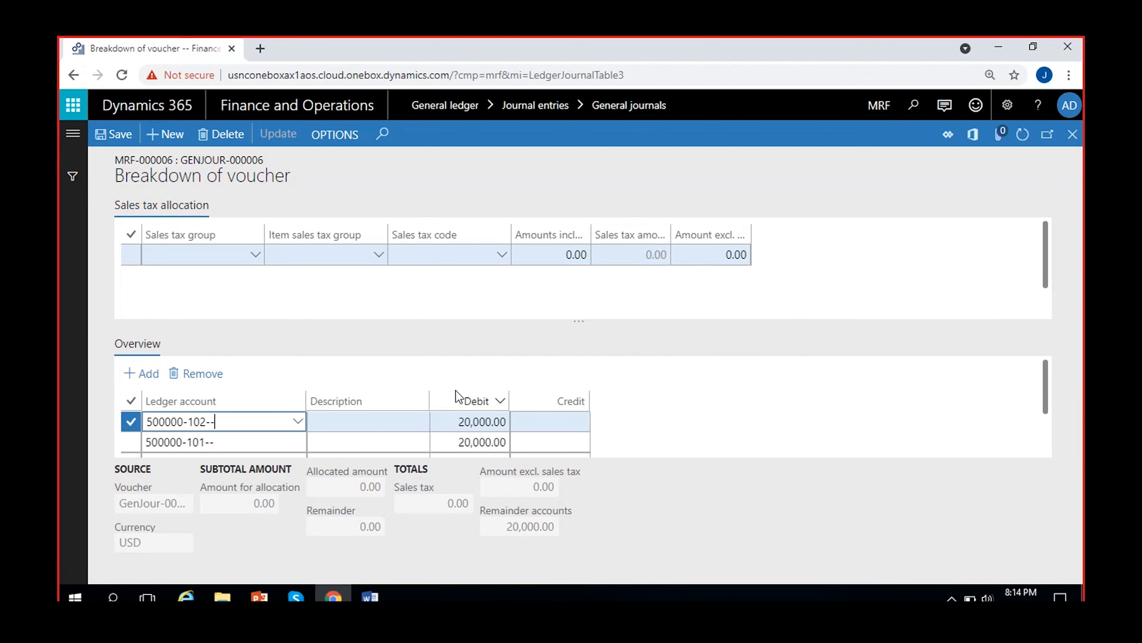
- Set the debit of the Chennai rent expense line to 10,000
{"action": "left_click", "coordinate": [453, 425]}
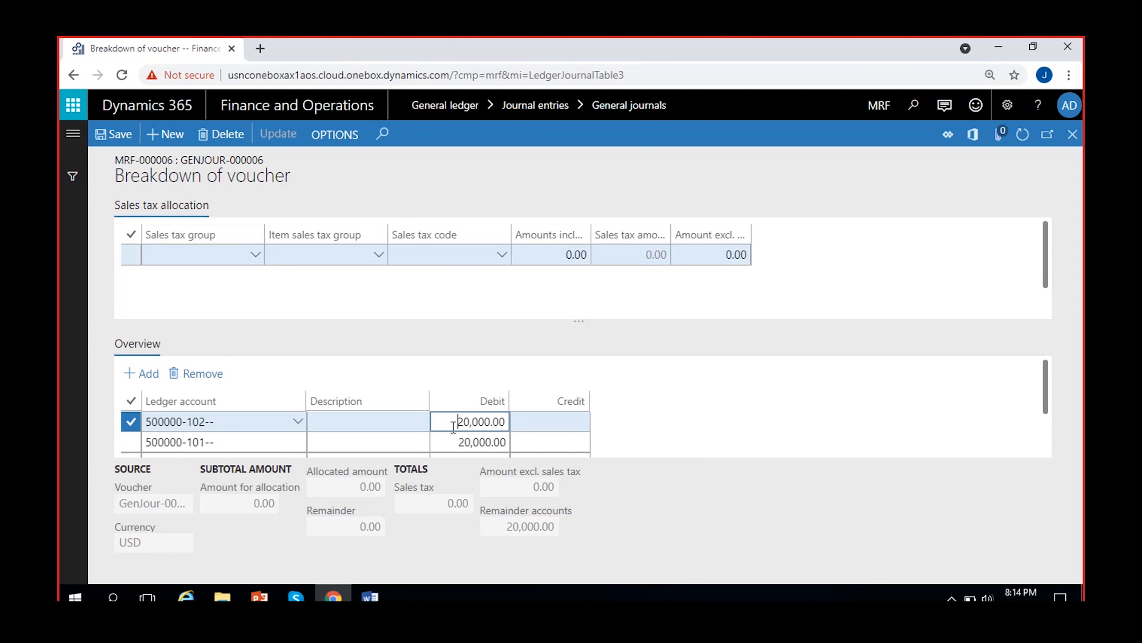
{"action": "key", "text": "Delete"}
{"action": "key", "text": "Delete"}
{"action": "key", "text": "Delete"}
{"action": "type", "text": "000"}
{"action": "left_click", "coordinate": [689, 421]}
{"action": "scroll", "coordinate": [700, 404], "scroll_direction": "down", "scroll_amount": 2}
{"action": "scroll", "coordinate": [684, 407], "scroll_direction": "up", "scroll_amount": 2}
{"action": "scroll", "coordinate": [683, 408], "scroll_direction": "down", "scroll_amount": 2}
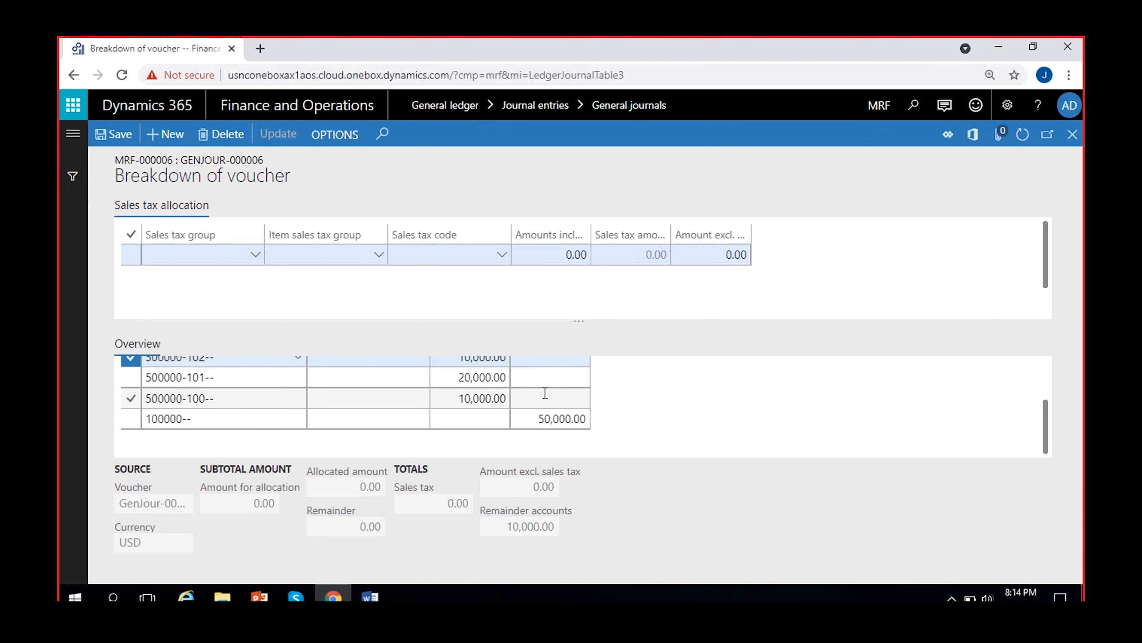
{"action": "scroll", "coordinate": [656, 419], "scroll_direction": "up", "scroll_amount": 2}
- Add a breakdown line for main account 500000 rent expense with location 103 Mumbai, keeping the proposed 10,000 debit
{"action": "left_click", "coordinate": [155, 380]}
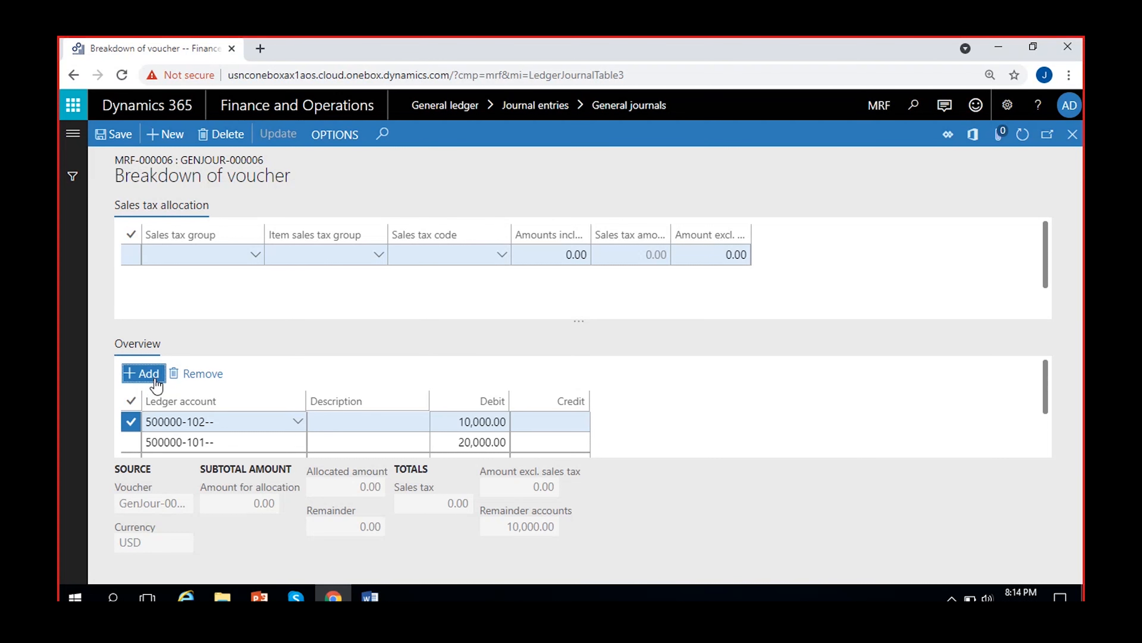
{"action": "left_click", "coordinate": [297, 427]}
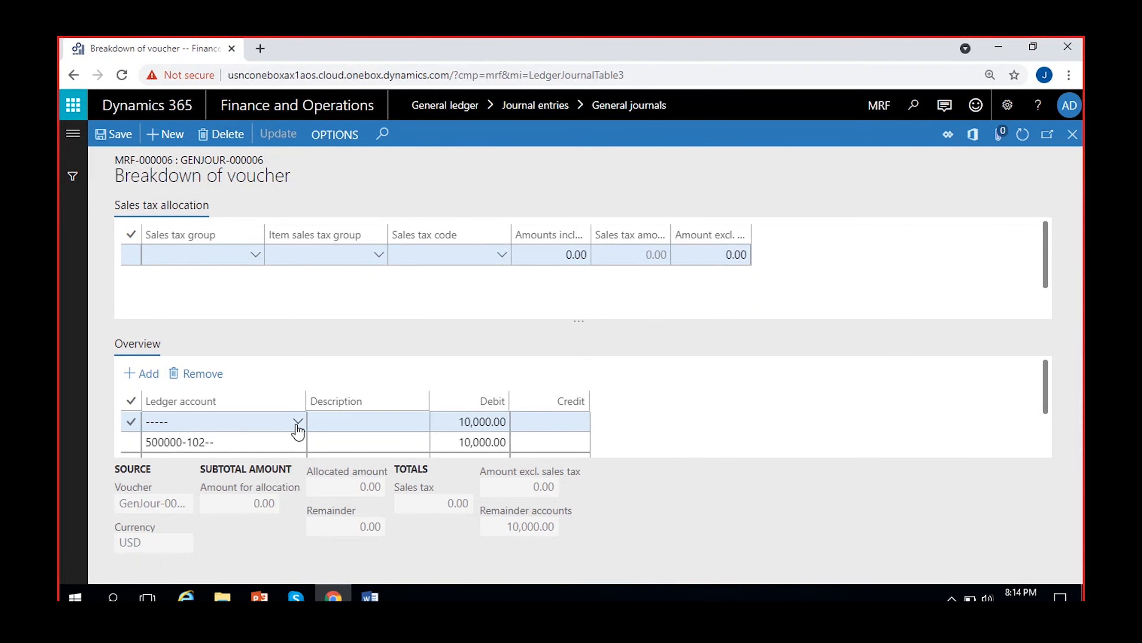
{"action": "left_click", "coordinate": [297, 423]}
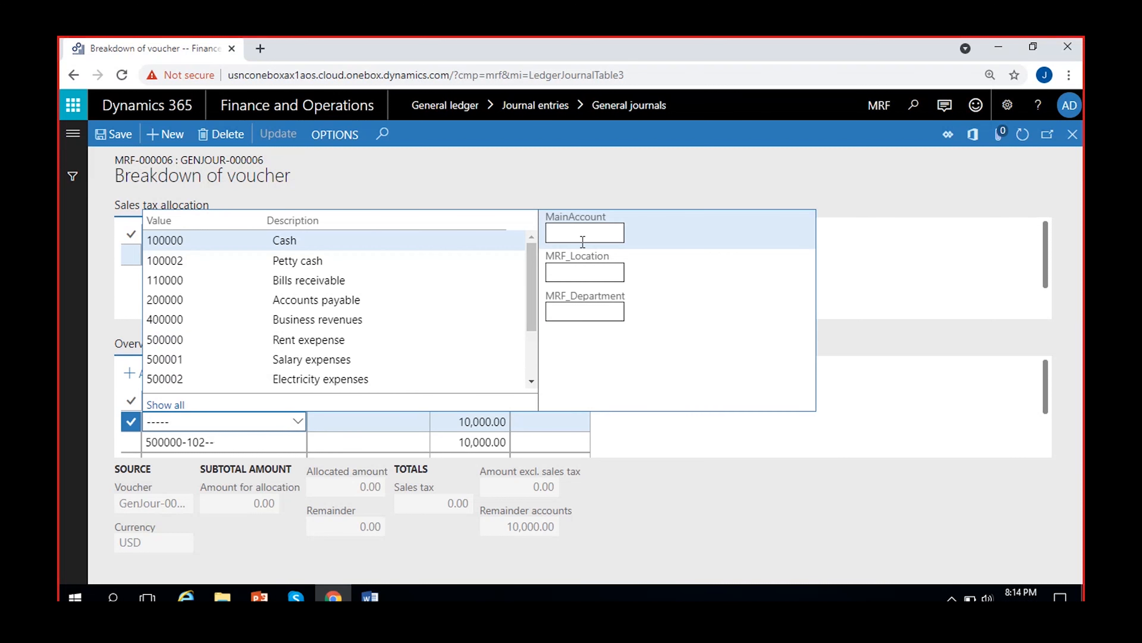
{"action": "left_click", "coordinate": [233, 342]}
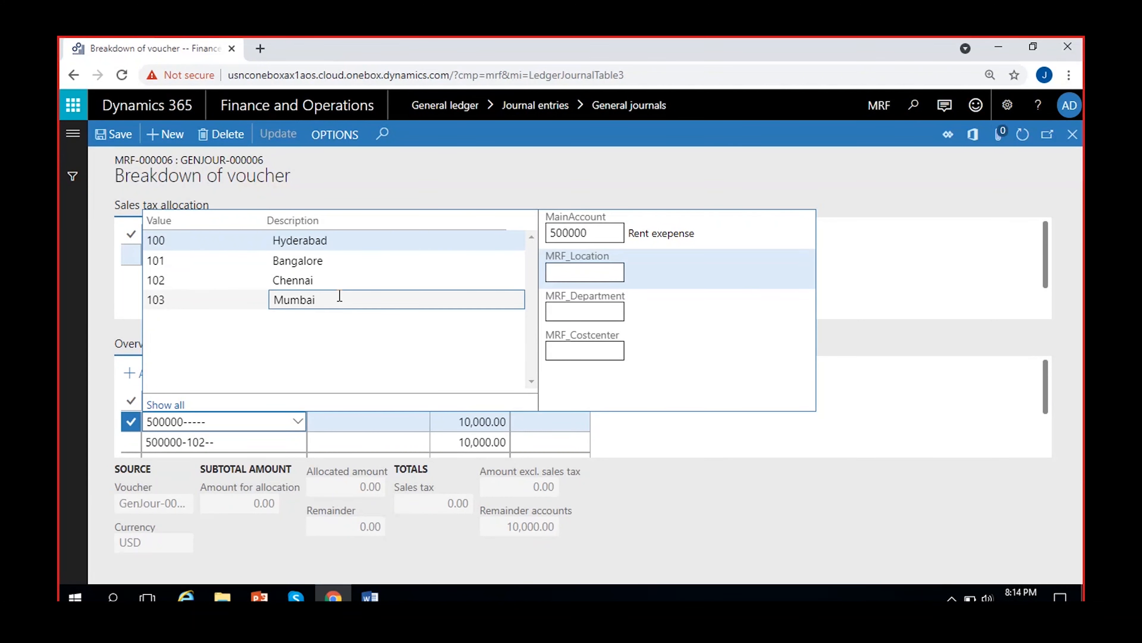
{"action": "left_click", "coordinate": [339, 299]}
{"action": "left_click", "coordinate": [670, 425]}
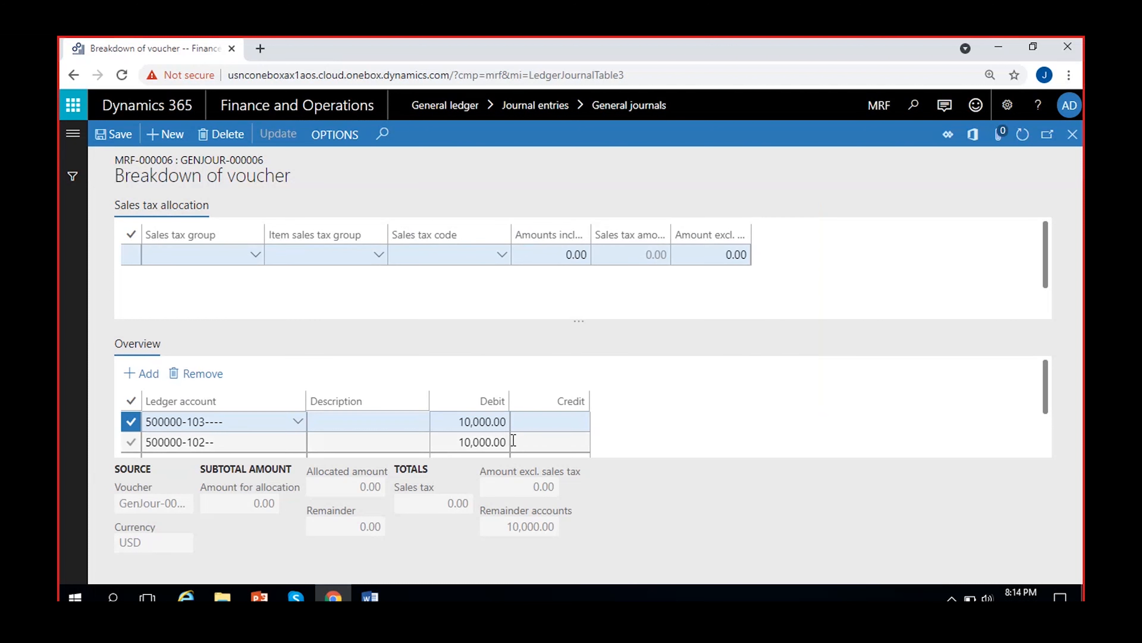
{"action": "left_click", "coordinate": [460, 424]}
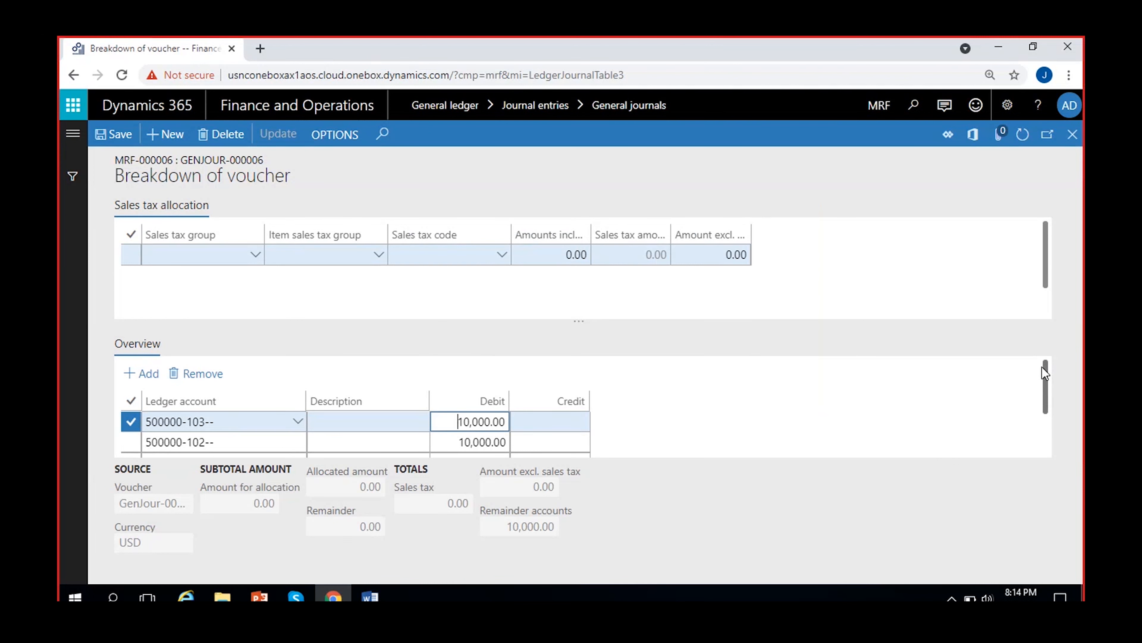
{"action": "left_click_drag", "start_coordinate": [1043, 367], "coordinate": [1051, 420]}
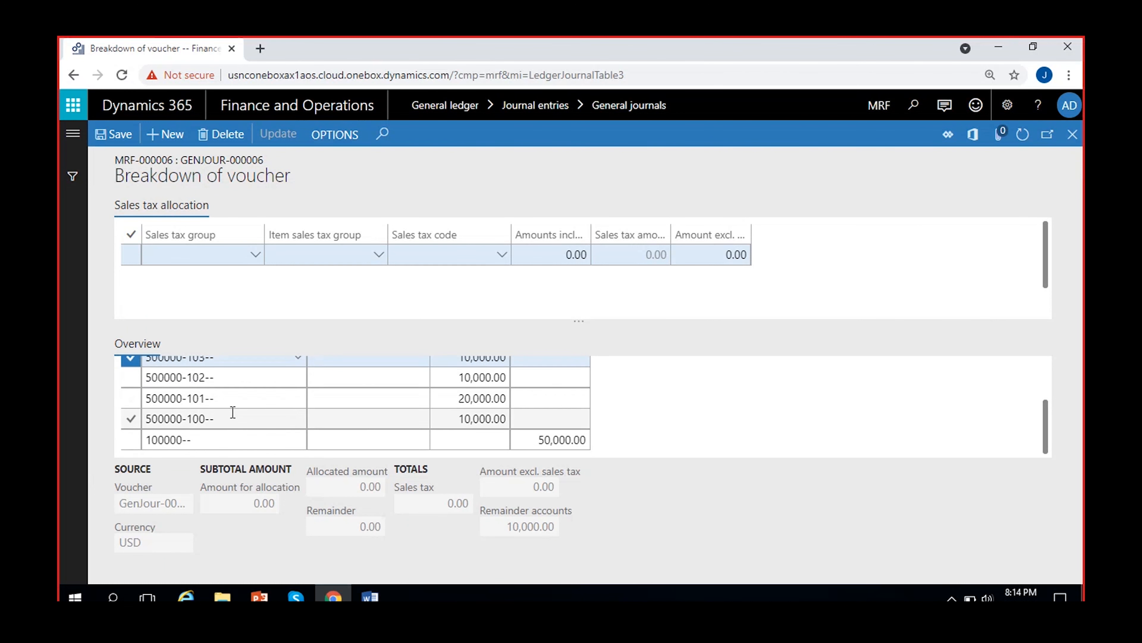
{"action": "left_click", "coordinate": [557, 444]}
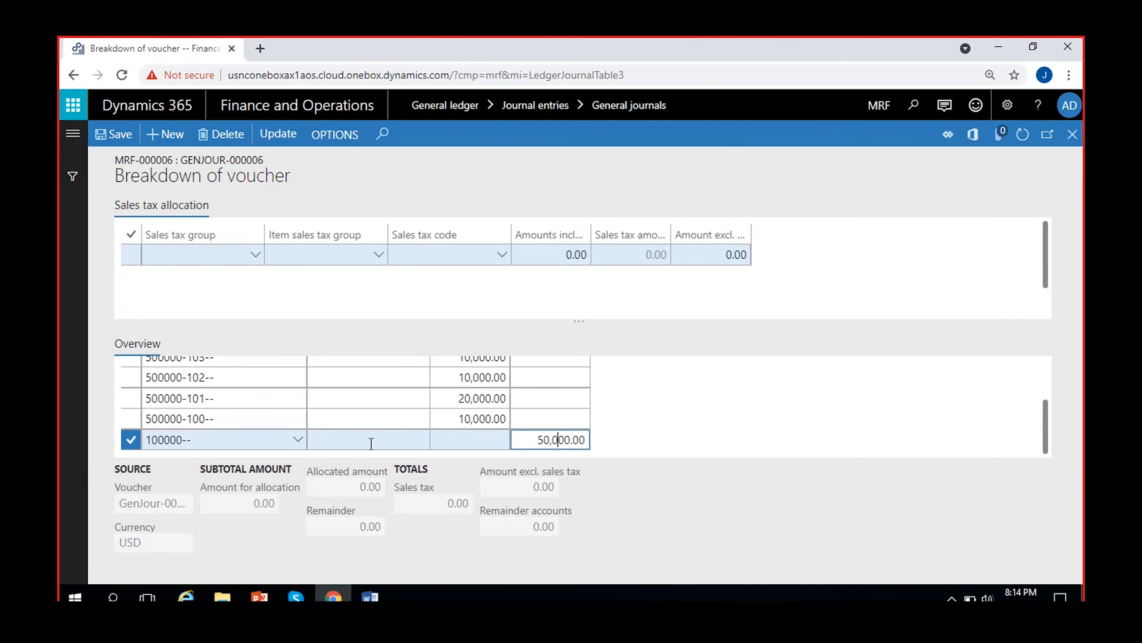
- Change the debit of the Hyderabad rent expense line (500000-100) to 9000
{"action": "left_click_drag", "start_coordinate": [1046, 417], "coordinate": [1046, 411]}
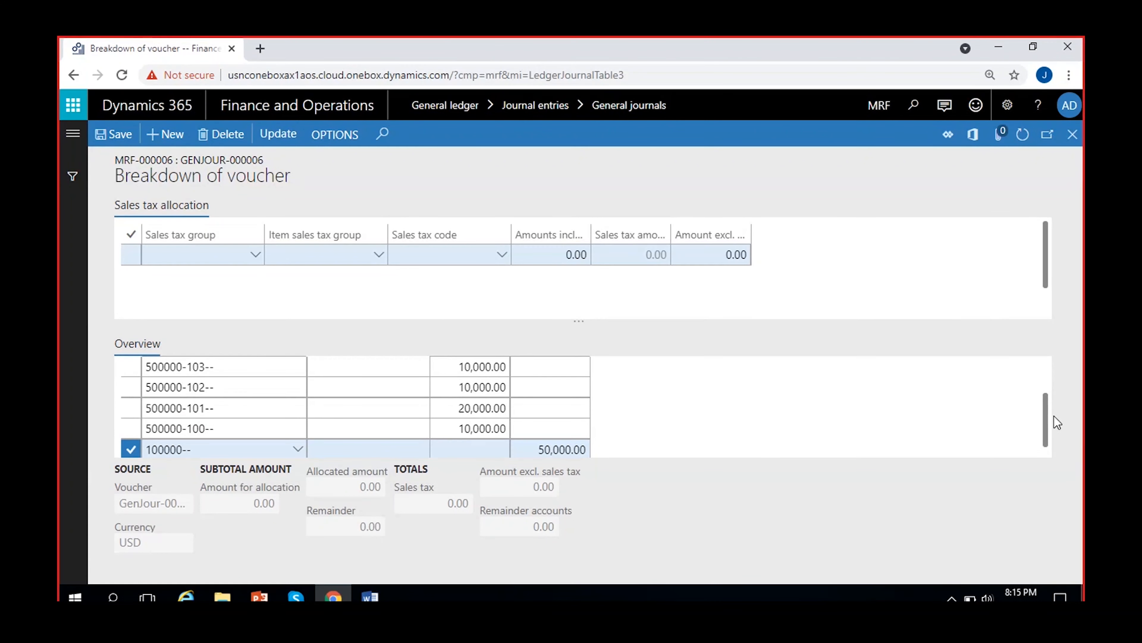
{"action": "left_click_drag", "start_coordinate": [1041, 406], "coordinate": [1043, 415]}
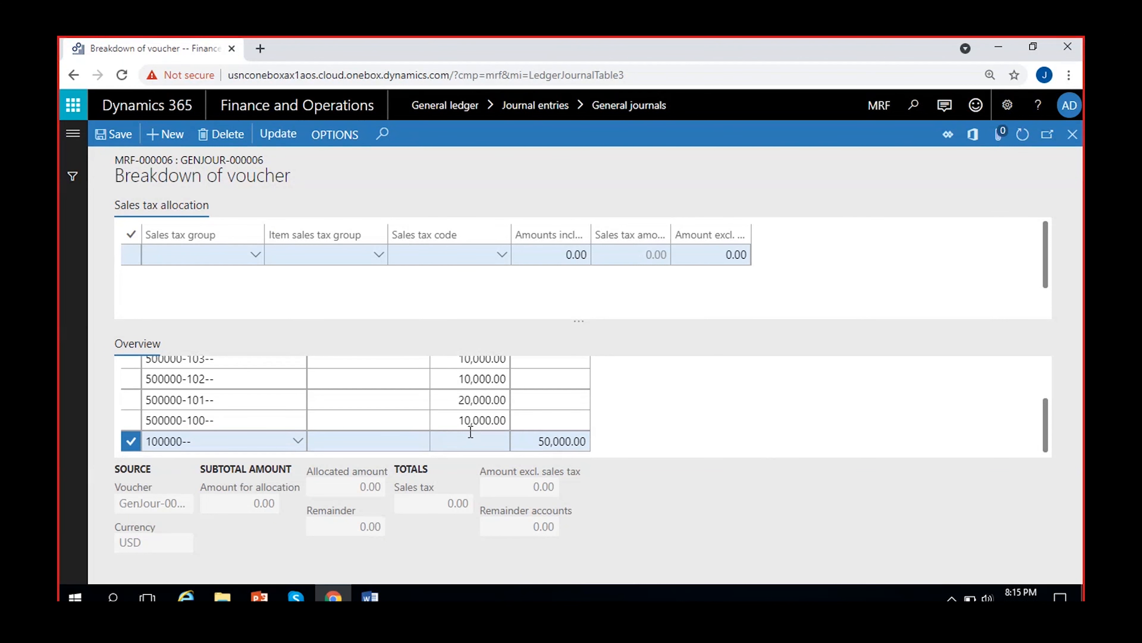
{"action": "left_click", "coordinate": [457, 421]}
{"action": "left_click_drag", "start_coordinate": [456, 421], "coordinate": [506, 421]}
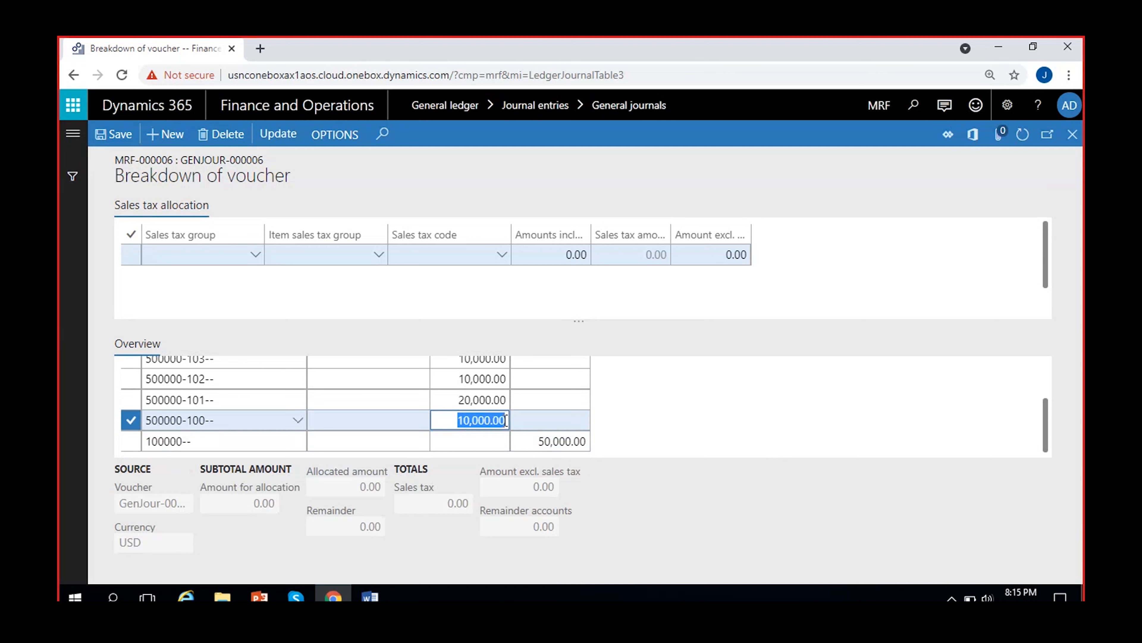
{"action": "type", "text": "9000"}
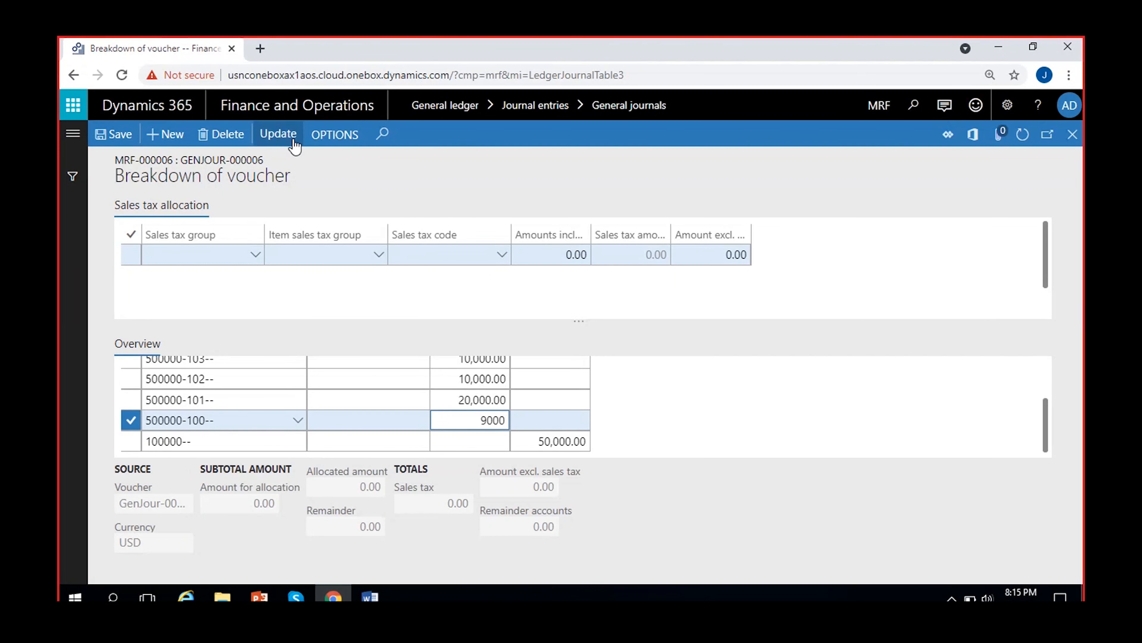
{"action": "left_click", "coordinate": [686, 398]}
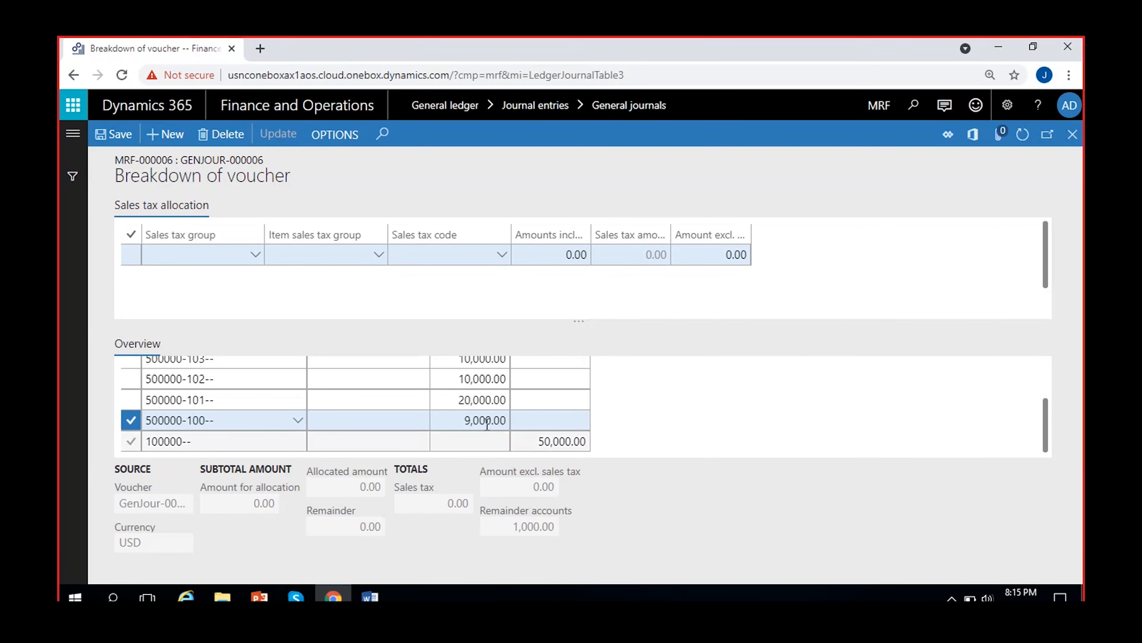
- Change the credit of the 100000 cash line to 49,000
{"action": "scroll", "coordinate": [517, 431], "scroll_direction": "up", "scroll_amount": 3}
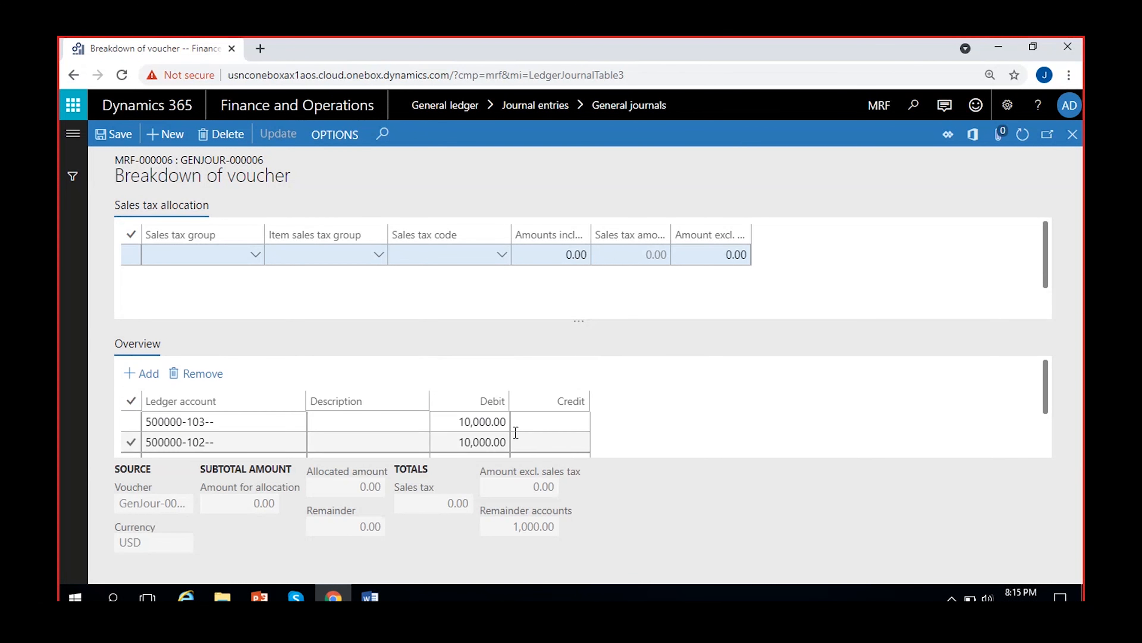
{"action": "scroll", "coordinate": [516, 432], "scroll_direction": "down", "scroll_amount": 3}
{"action": "left_click", "coordinate": [542, 441]}
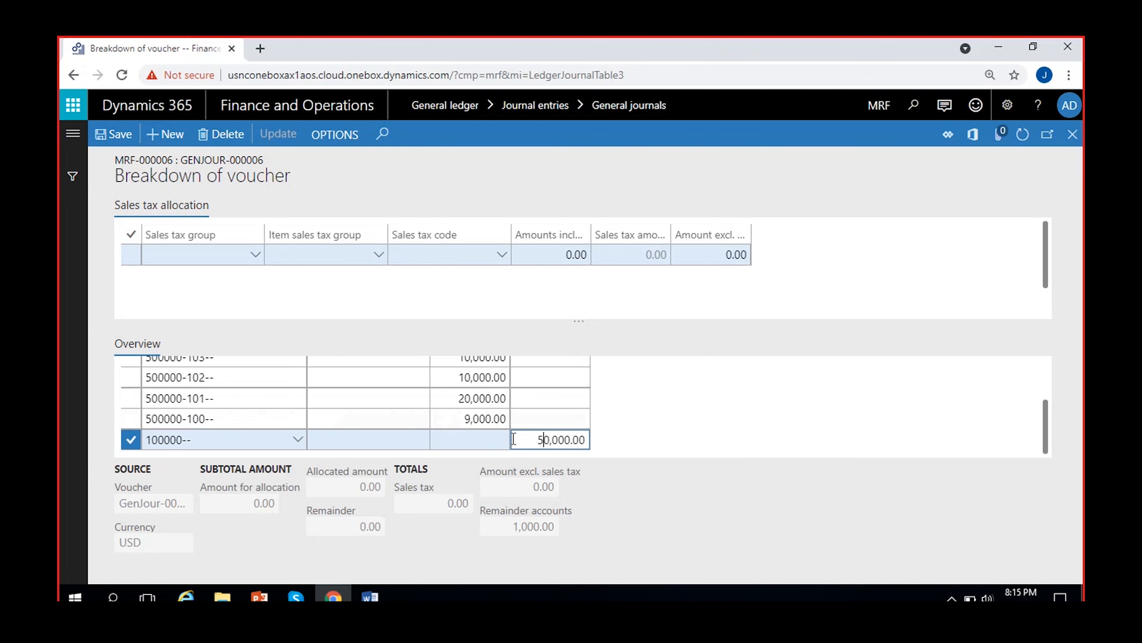
{"action": "left_click", "coordinate": [458, 423]}
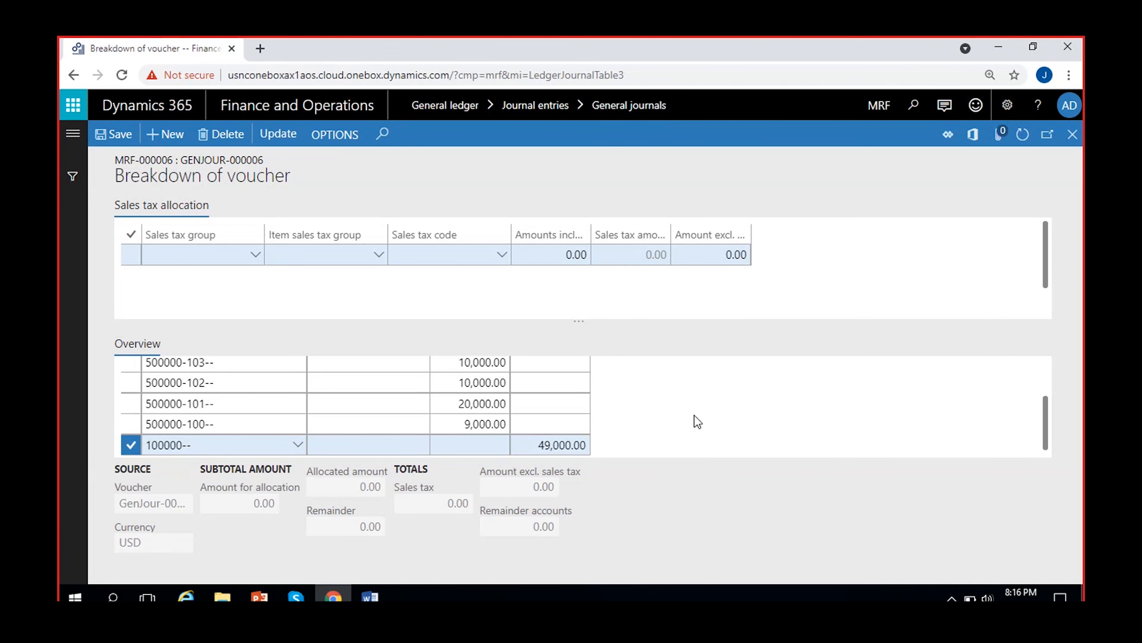
- Update the journal with the voucher breakdown and compare the voucher number and accounts across the resulting journal lines
{"action": "left_click", "coordinate": [281, 140]}
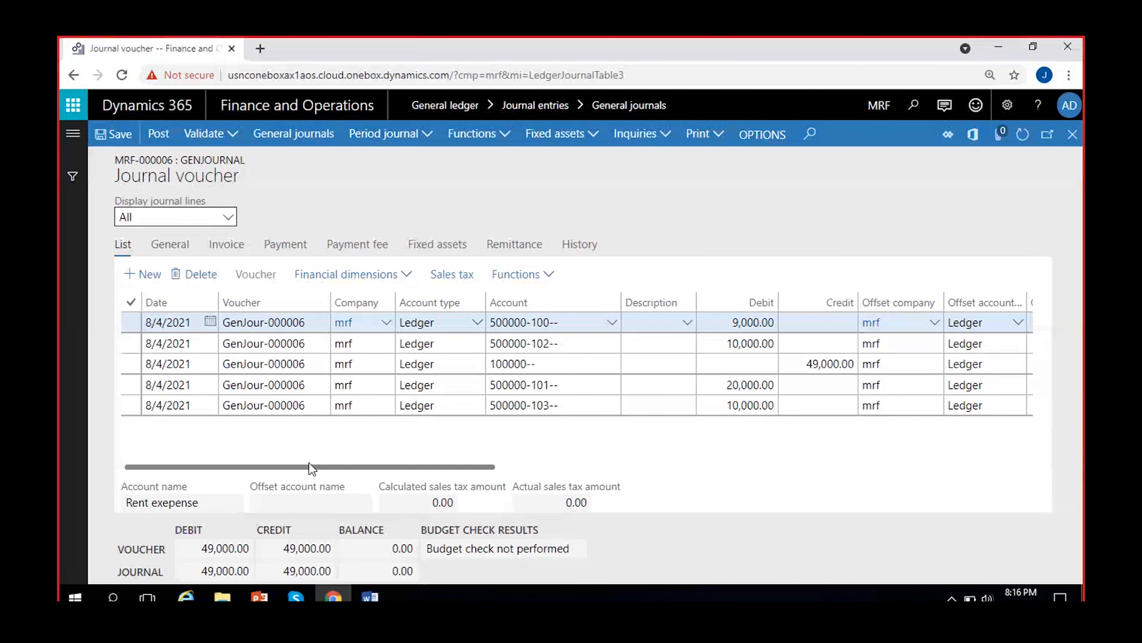
{"action": "left_click_drag", "start_coordinate": [313, 326], "coordinate": [269, 325]}
{"action": "left_click_drag", "start_coordinate": [309, 407], "coordinate": [272, 406]}
{"action": "left_click_drag", "start_coordinate": [397, 466], "coordinate": [451, 468]}
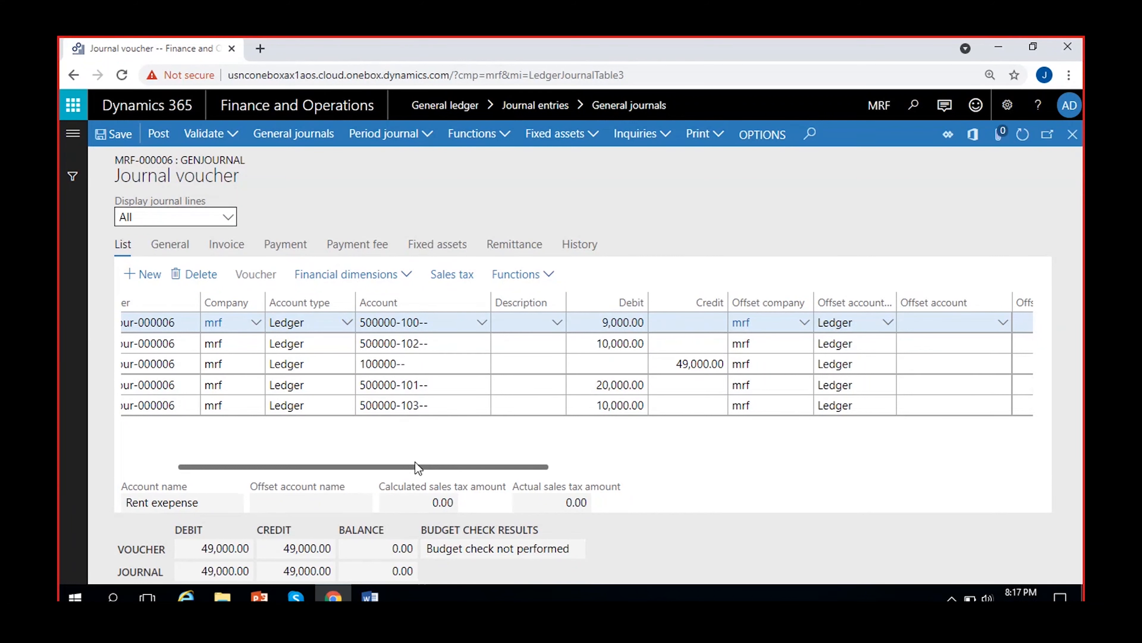
- Check the cash line's credit against the rent expense debits, and examine the voucher's debit, credit and balance totals
{"action": "left_click", "coordinate": [693, 364]}
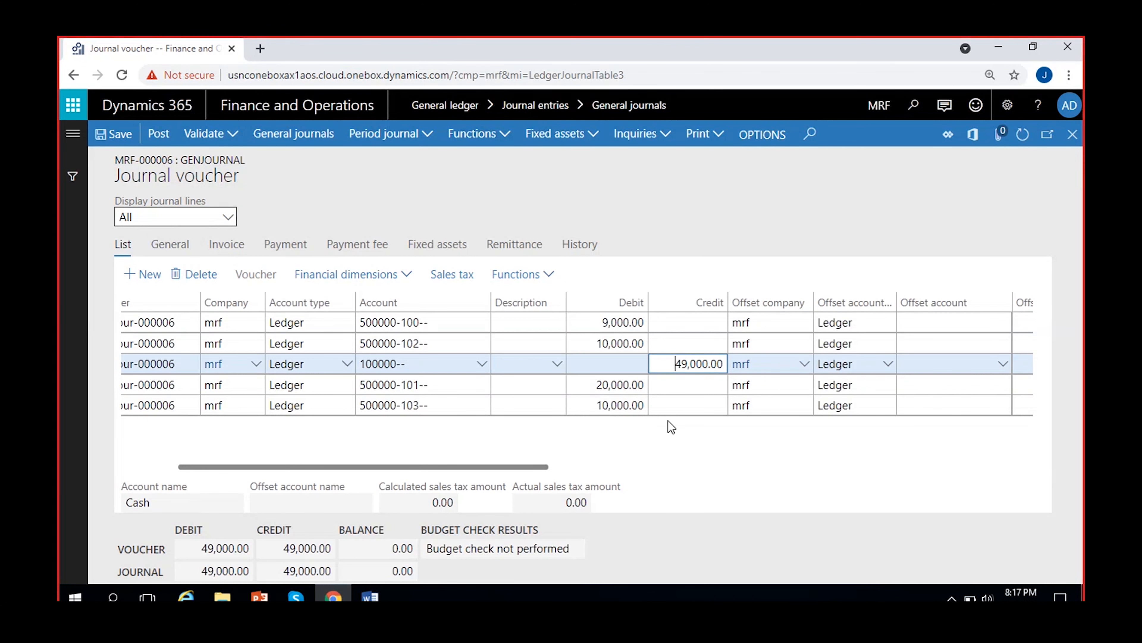
{"action": "left_click", "coordinate": [681, 411]}
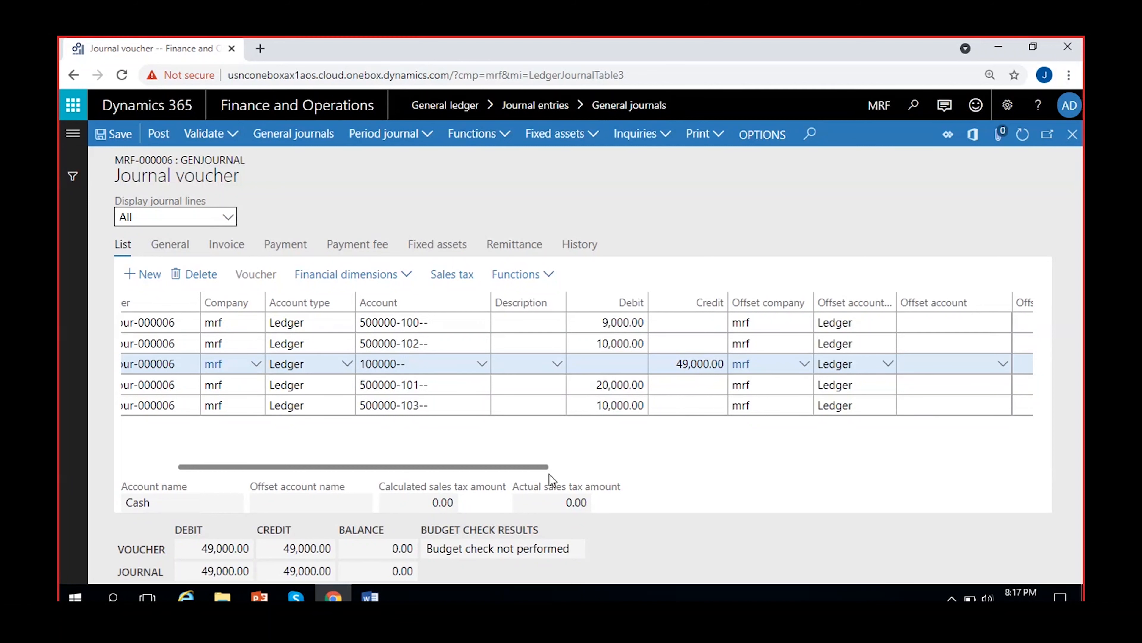
{"action": "left_click_drag", "start_coordinate": [539, 469], "coordinate": [475, 468]}
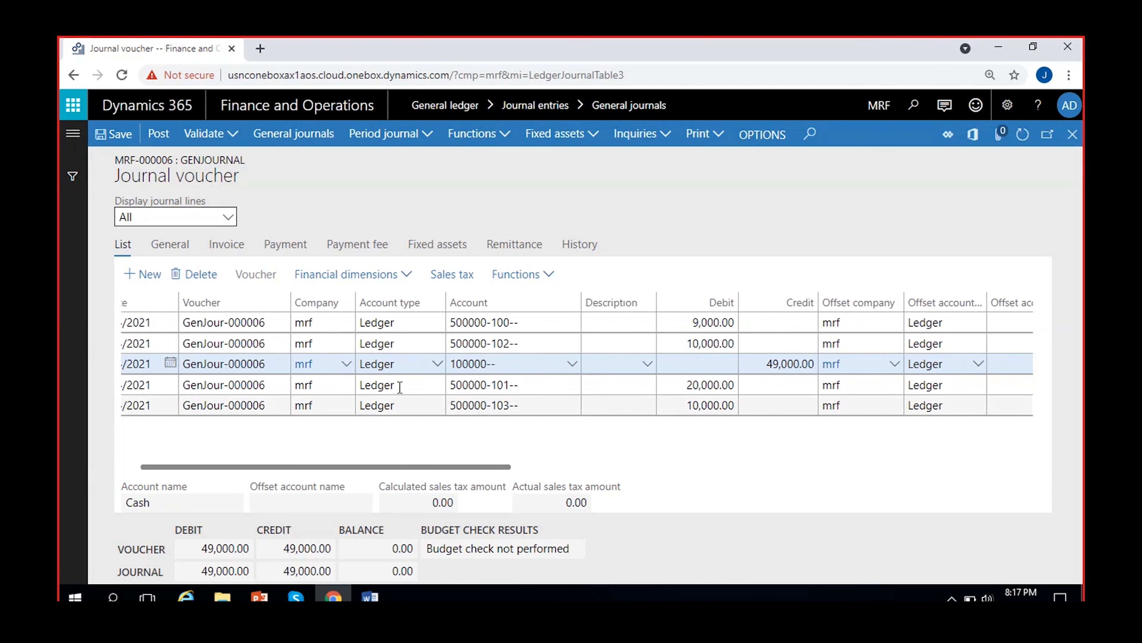
{"action": "left_click", "coordinate": [541, 364]}
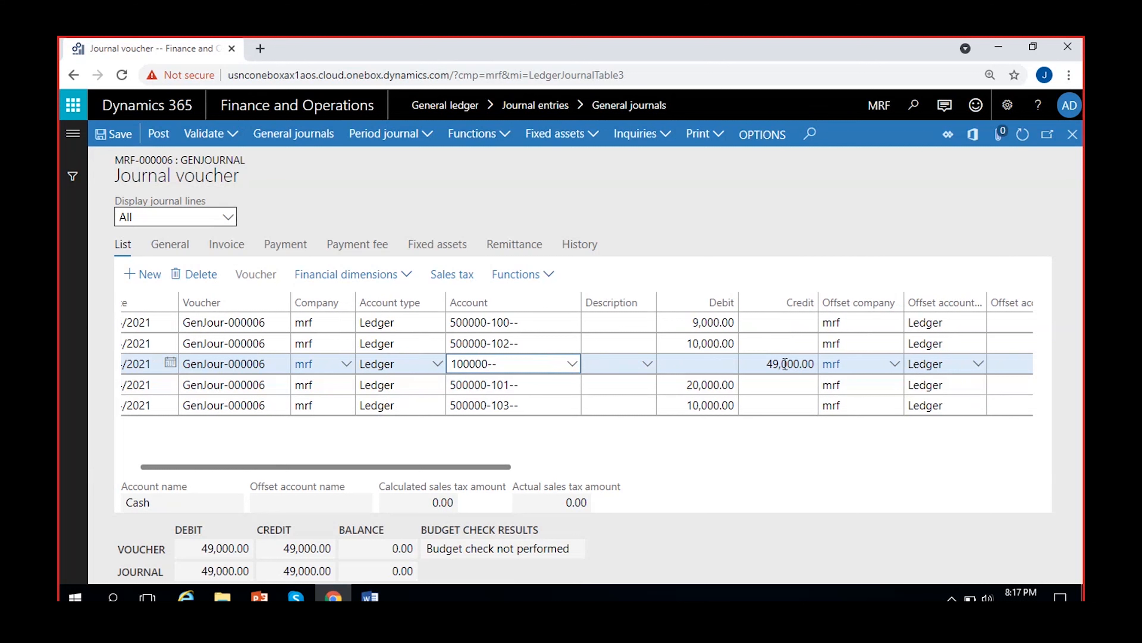
{"action": "left_click", "coordinate": [772, 364]}
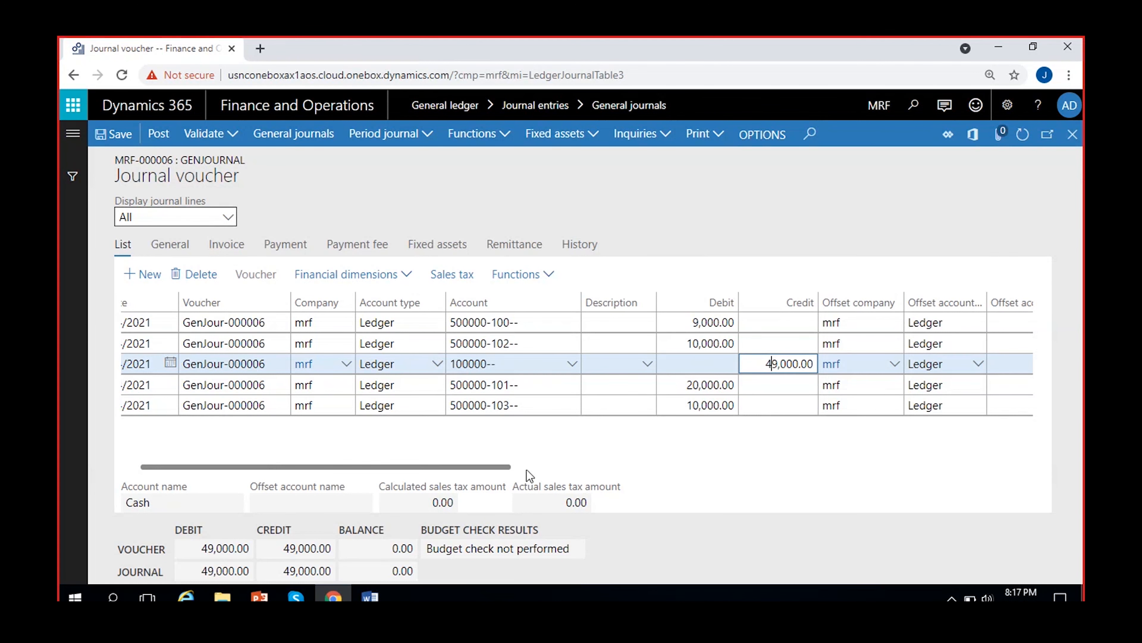
{"action": "left_click_drag", "start_coordinate": [517, 467], "coordinate": [462, 465]}
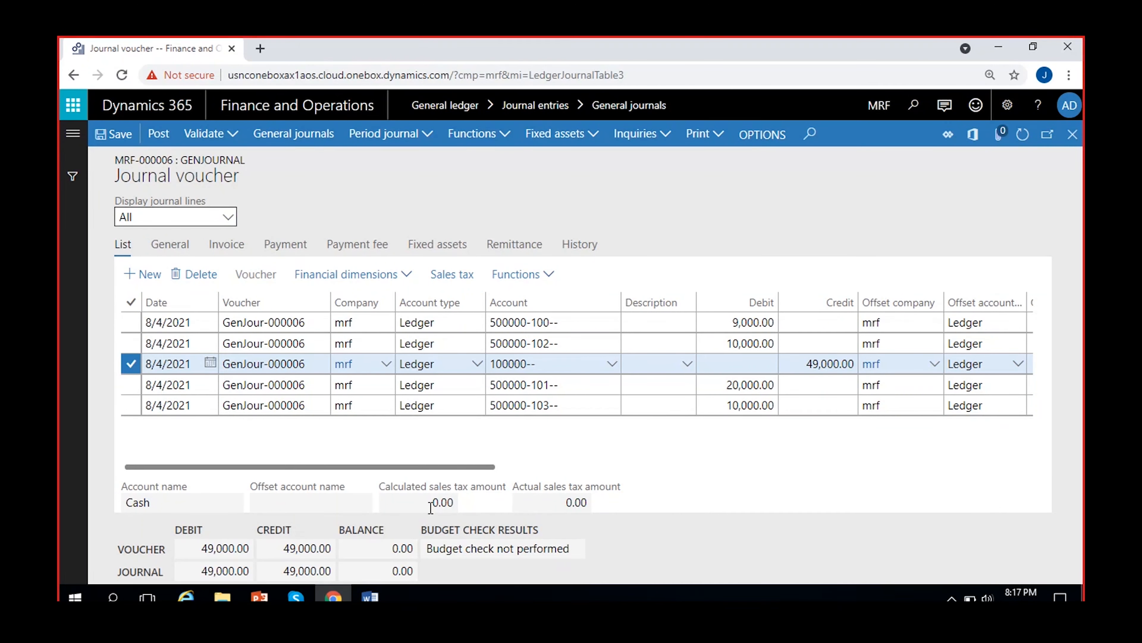
{"action": "left_click", "coordinate": [201, 547]}
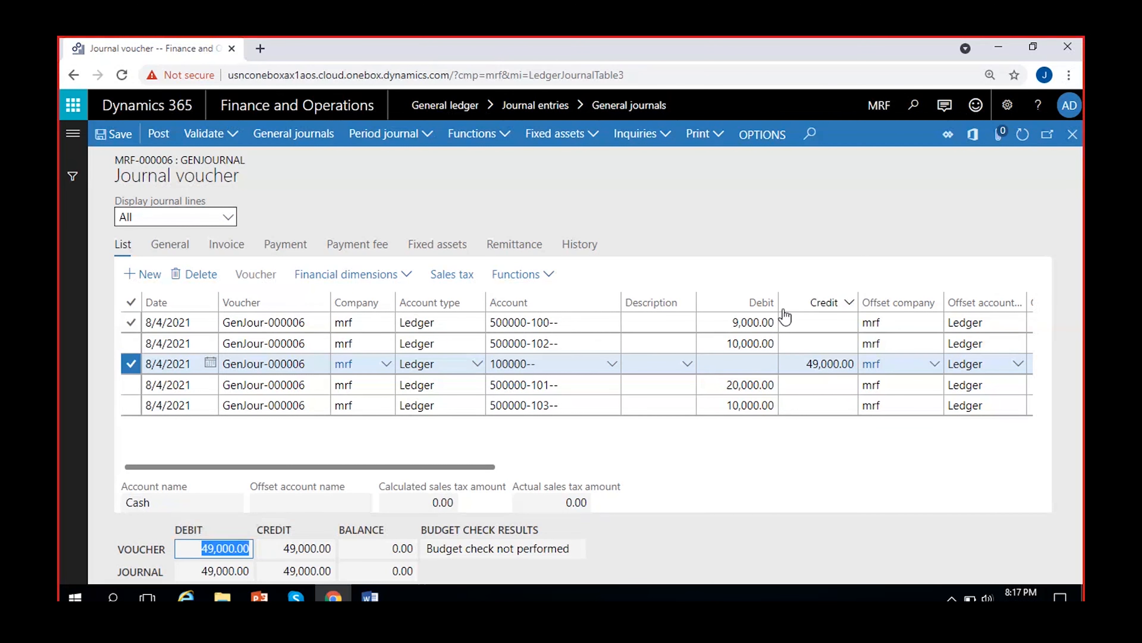
{"action": "left_click", "coordinate": [288, 547]}
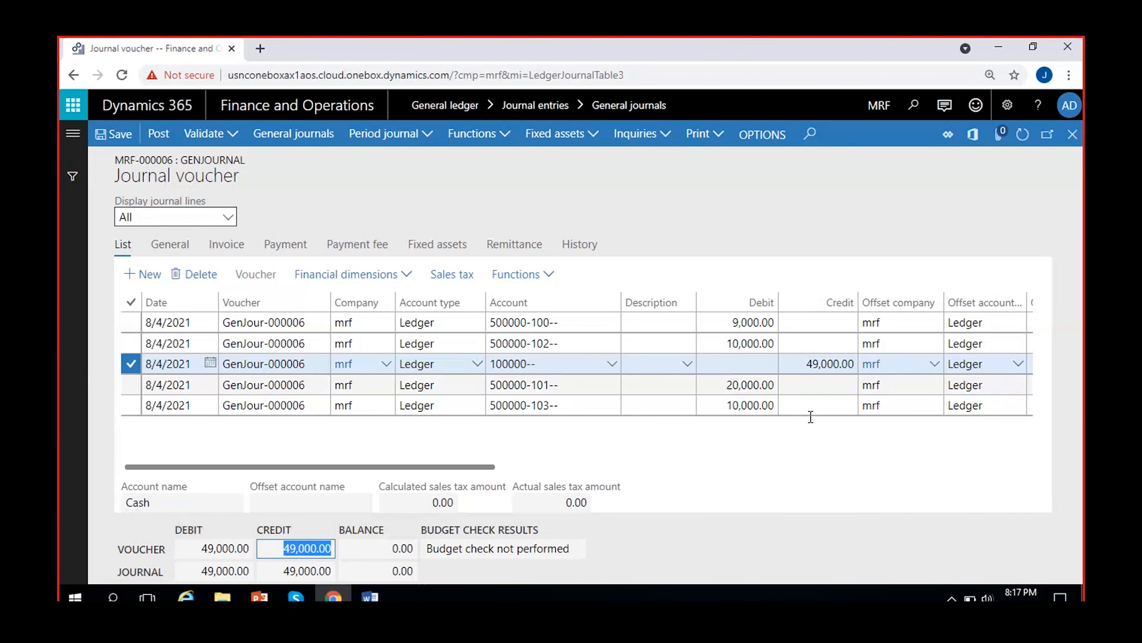
{"action": "left_click", "coordinate": [392, 546]}
{"action": "left_click", "coordinate": [739, 474]}
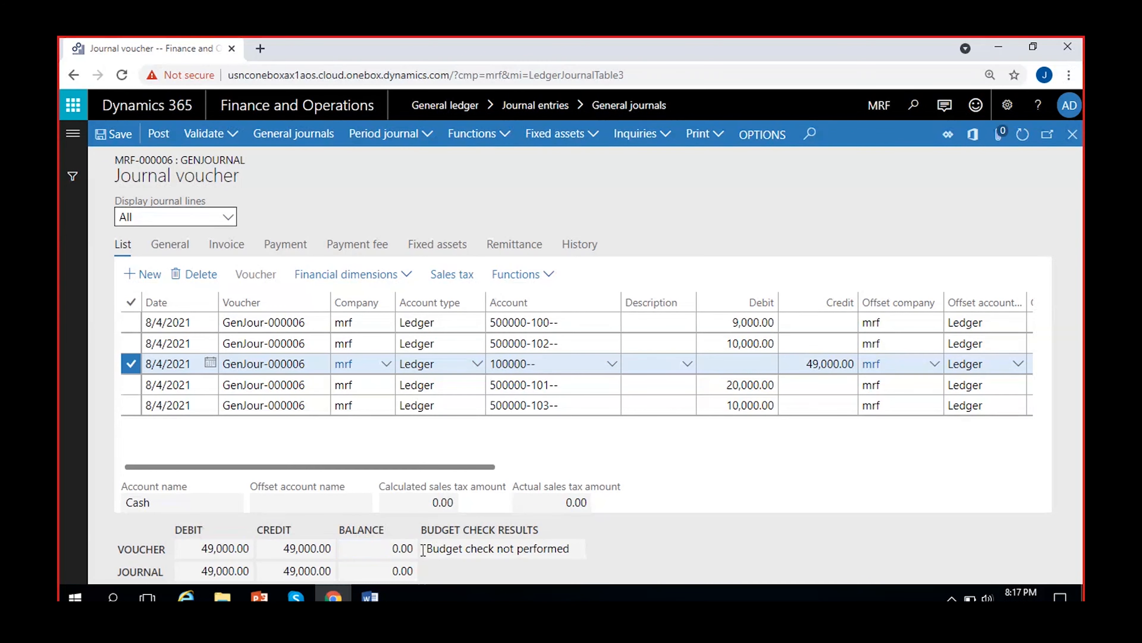
{"action": "left_click", "coordinate": [390, 551]}
{"action": "left_click", "coordinate": [726, 481]}
{"action": "scroll", "coordinate": [695, 453], "scroll_direction": "right", "scroll_amount": 2}
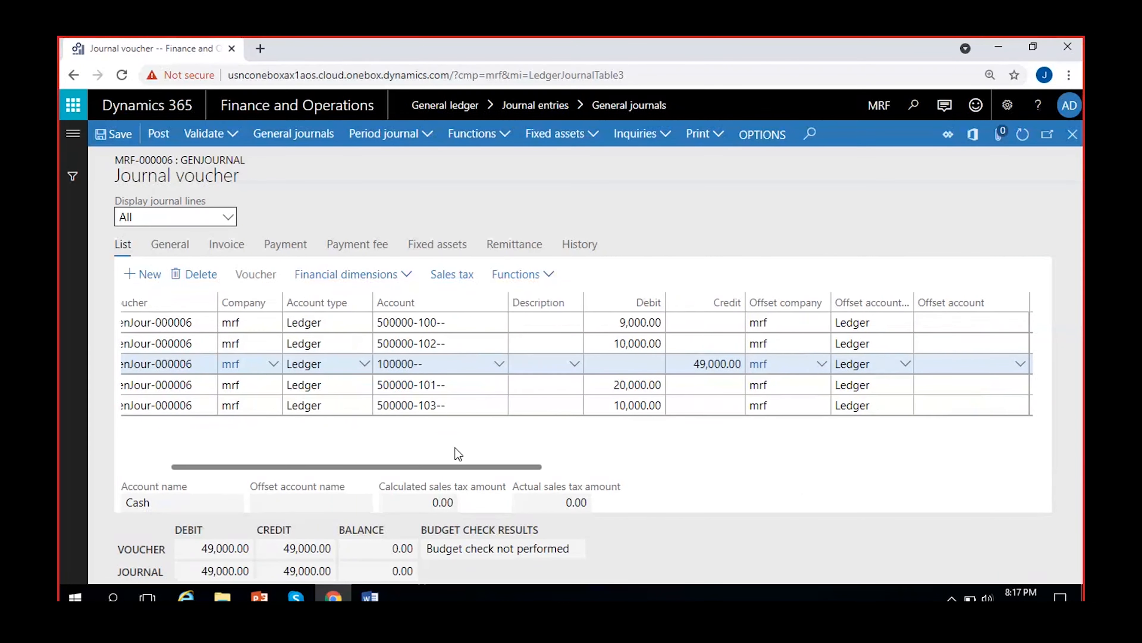
{"action": "scroll", "coordinate": [456, 447], "scroll_direction": "left", "scroll_amount": 2}
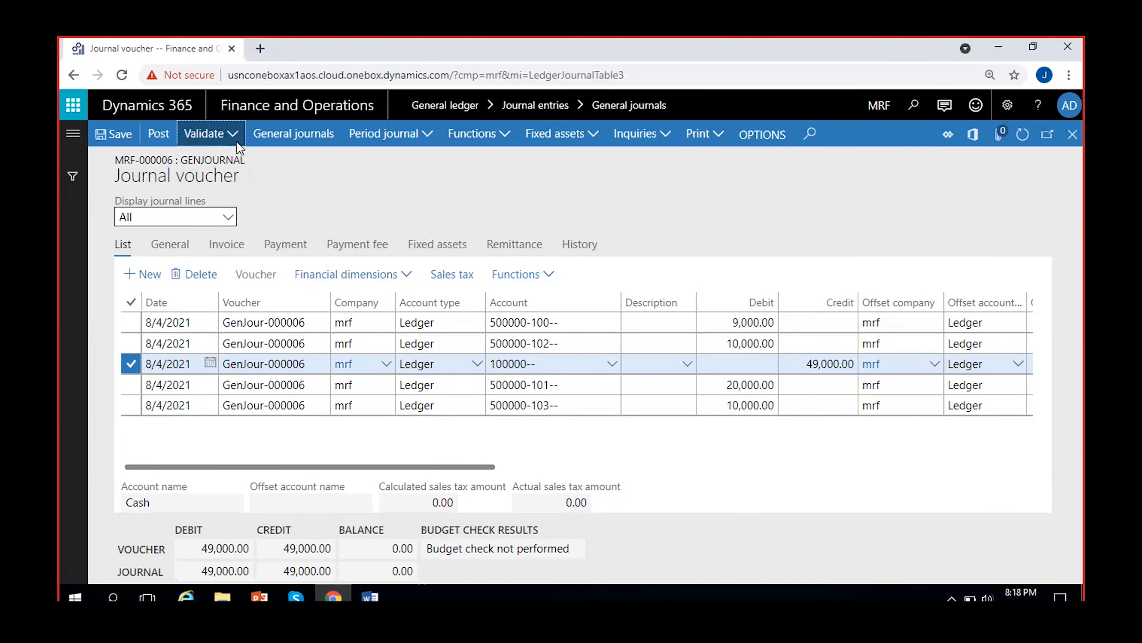
- Validate and post the rent expense journal, expanding its messages
{"action": "left_click", "coordinate": [230, 134]}
{"action": "left_click", "coordinate": [232, 158]}
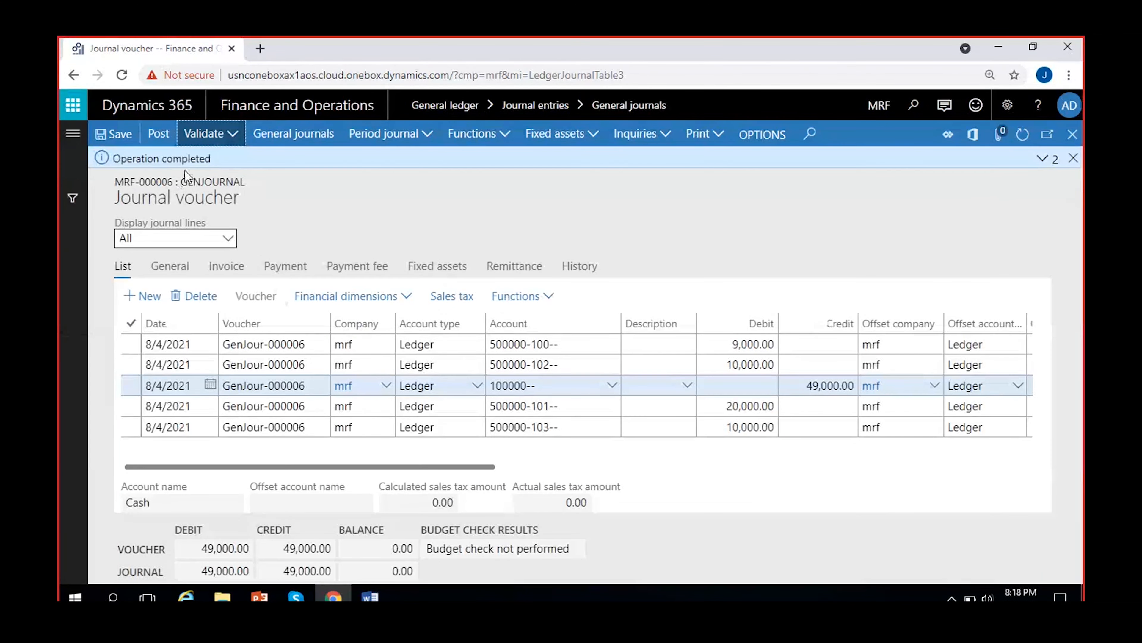
{"action": "left_click", "coordinate": [1042, 159]}
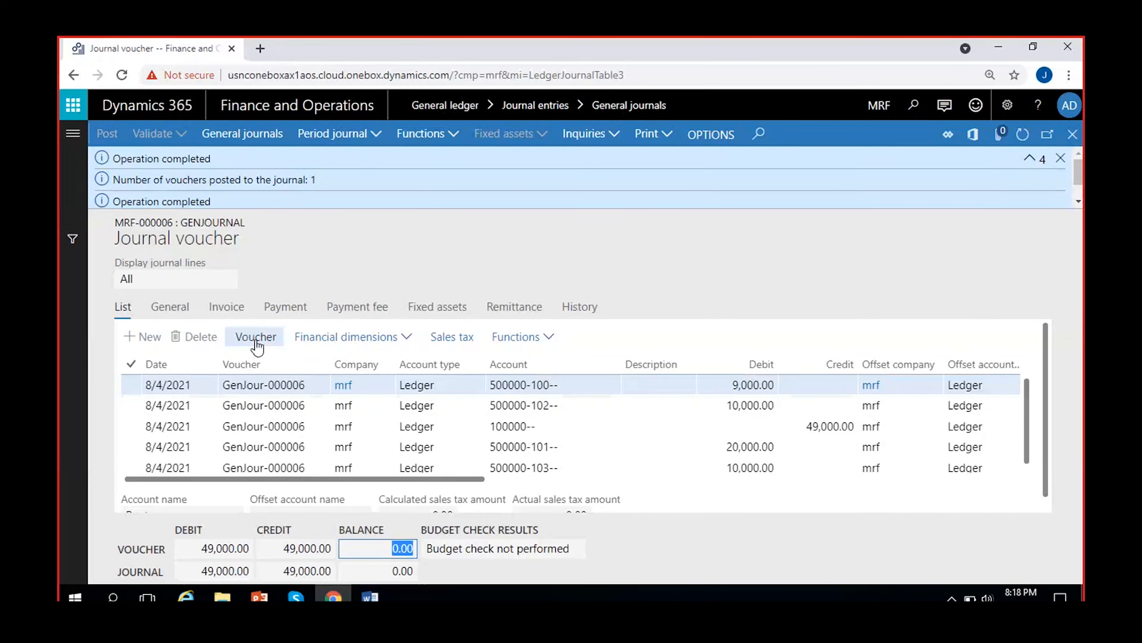
- Review the posted voucher transactions by ledger account and amount, and return to the general journals list
{"action": "left_click", "coordinate": [259, 341]}
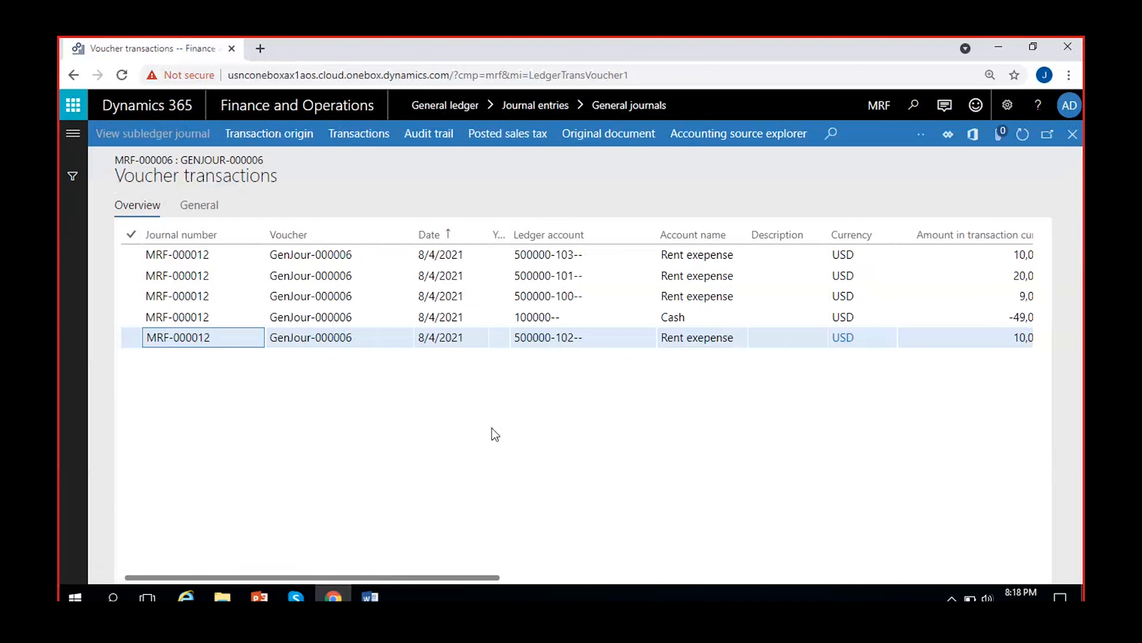
{"action": "scroll", "coordinate": [492, 428], "scroll_direction": "right", "scroll_amount": 2}
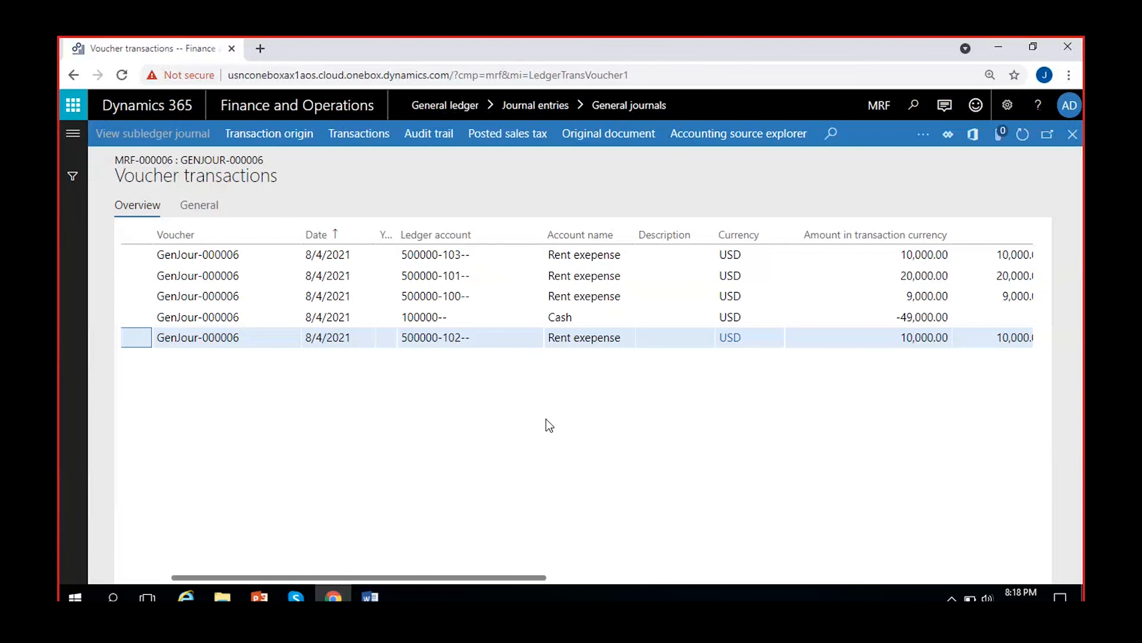
{"action": "scroll", "coordinate": [573, 454], "scroll_direction": "right", "scroll_amount": 2}
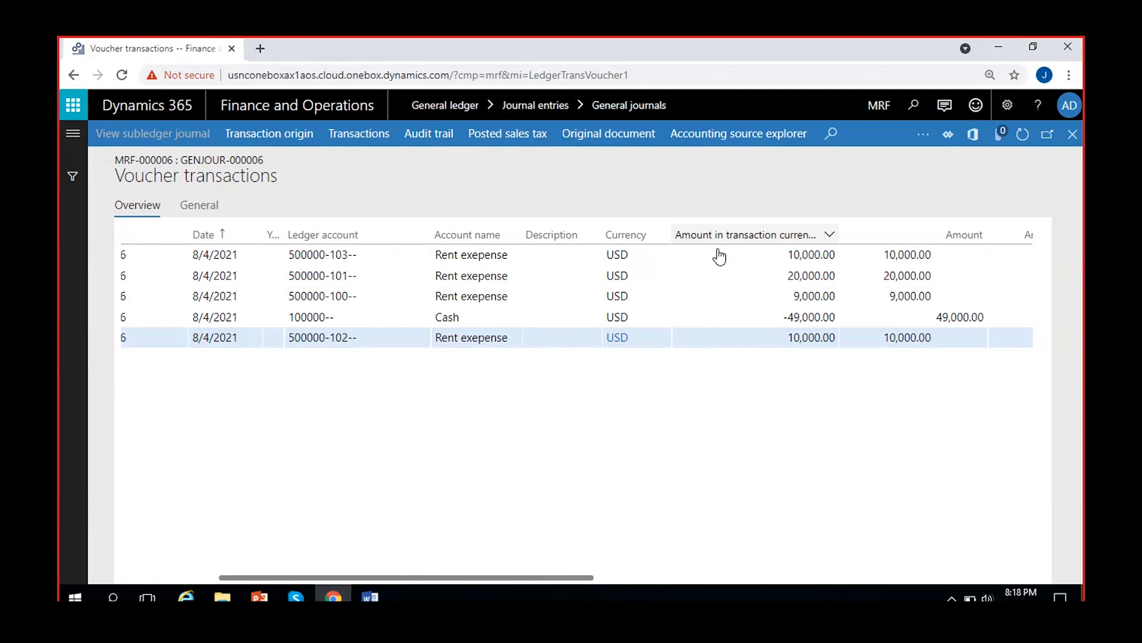
{"action": "scroll", "coordinate": [462, 481], "scroll_direction": "left", "scroll_amount": 2}
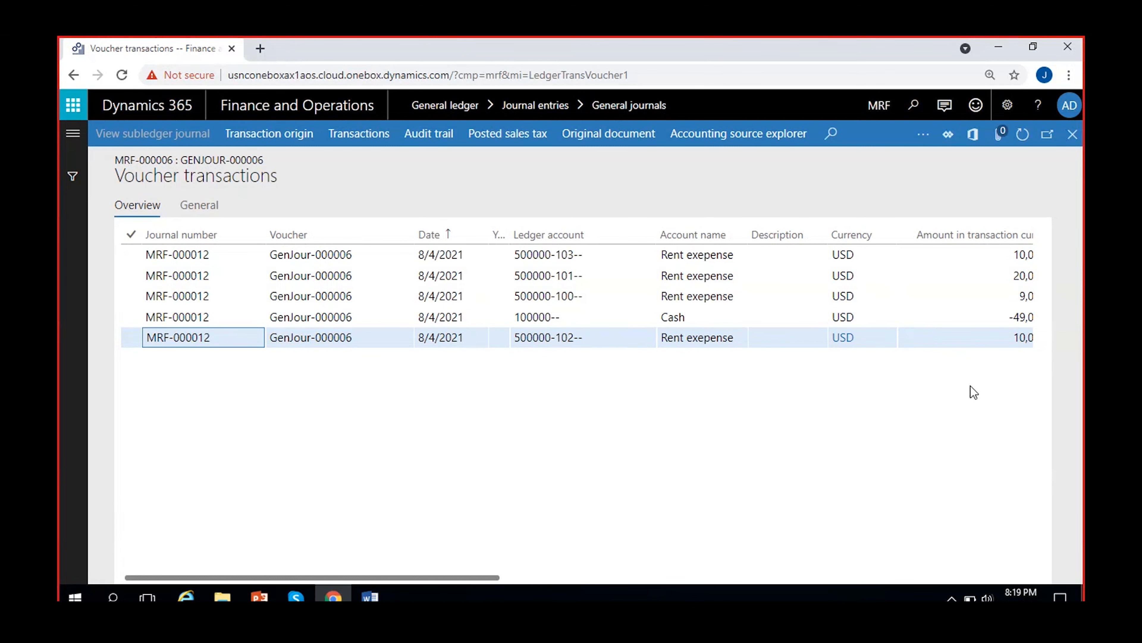
{"action": "scroll", "coordinate": [973, 392], "scroll_direction": "right", "scroll_amount": 2}
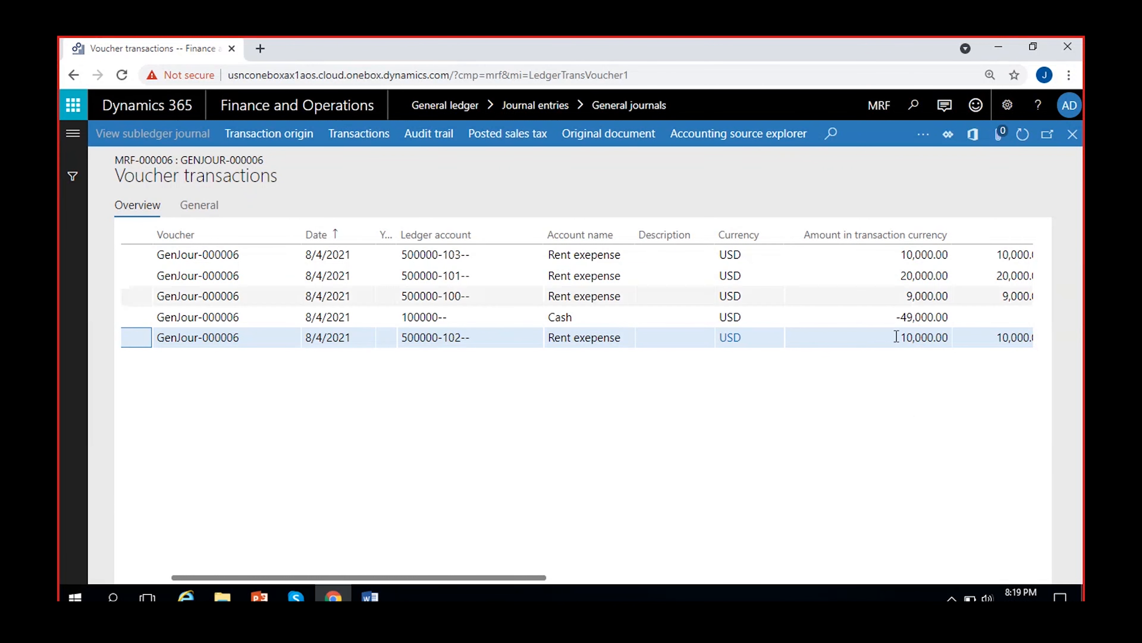
{"action": "scroll", "coordinate": [930, 466], "scroll_direction": "right", "scroll_amount": 2}
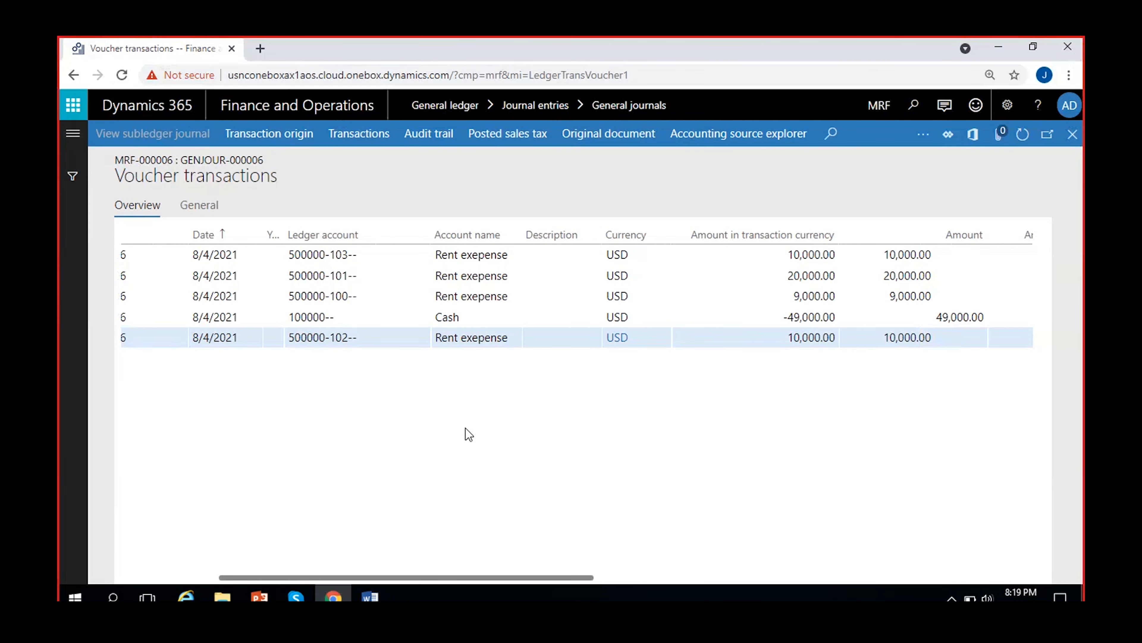
{"action": "scroll", "coordinate": [566, 485], "scroll_direction": "left", "scroll_amount": 4}
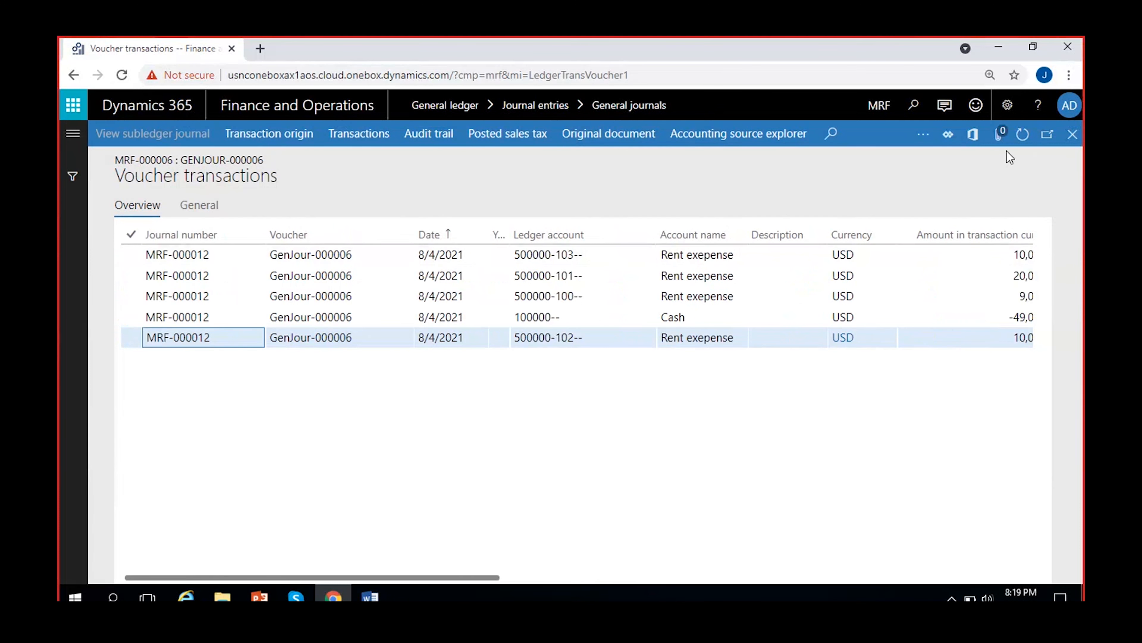
{"action": "left_click", "coordinate": [1073, 135]}
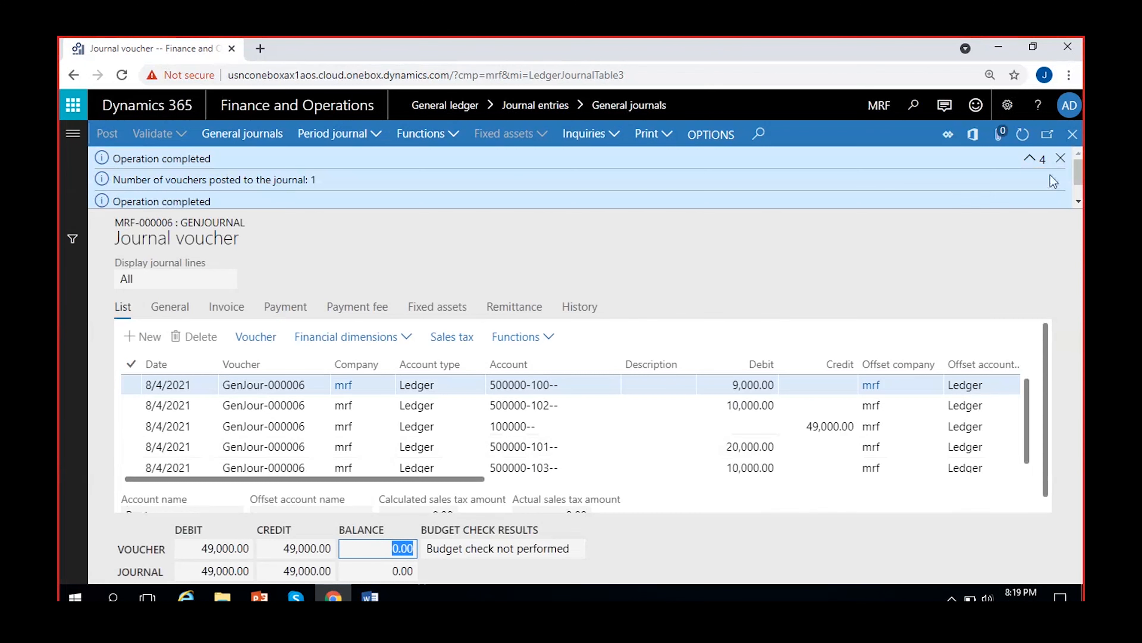
{"action": "left_click", "coordinate": [1061, 157]}
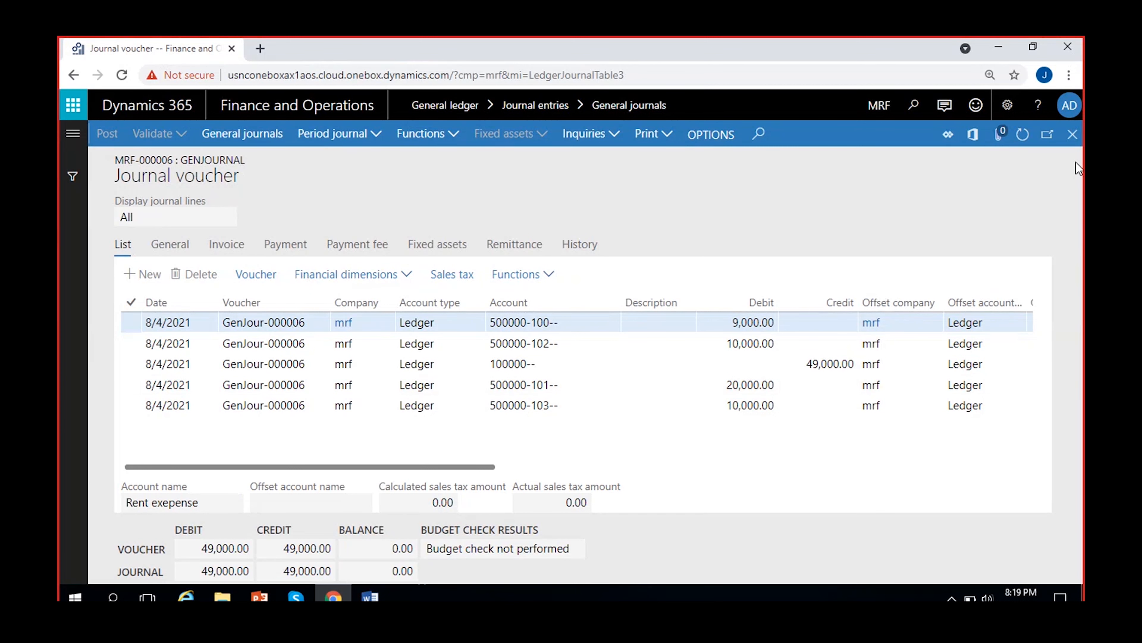
{"action": "left_click", "coordinate": [1075, 143]}
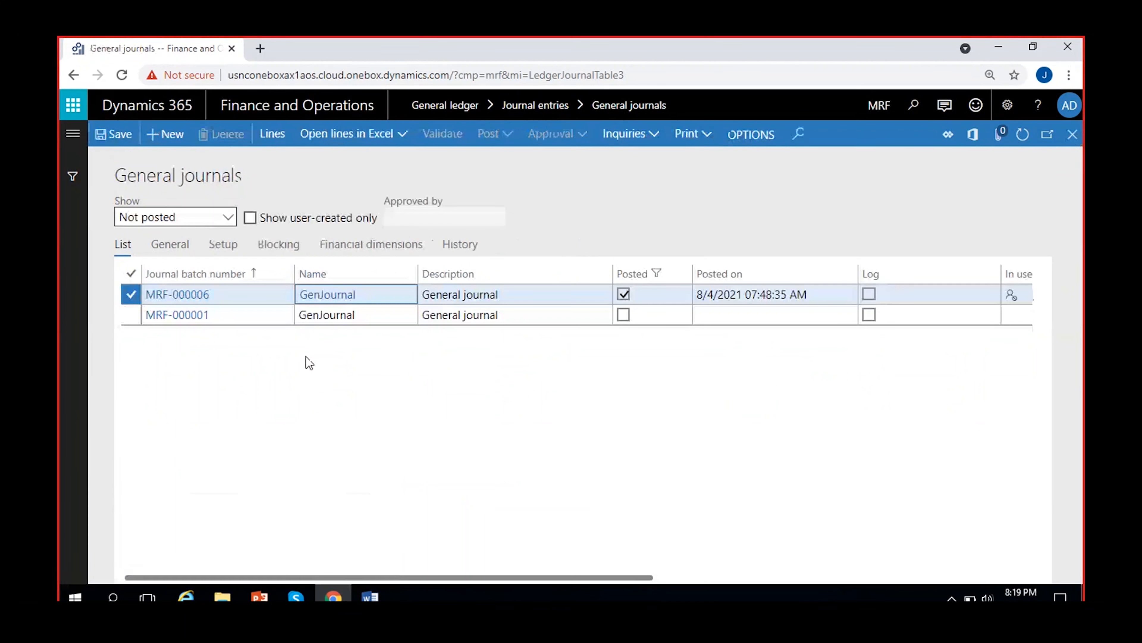
- Create a new general journal with the name GenJournal and open its lines
{"action": "left_click", "coordinate": [167, 135]}
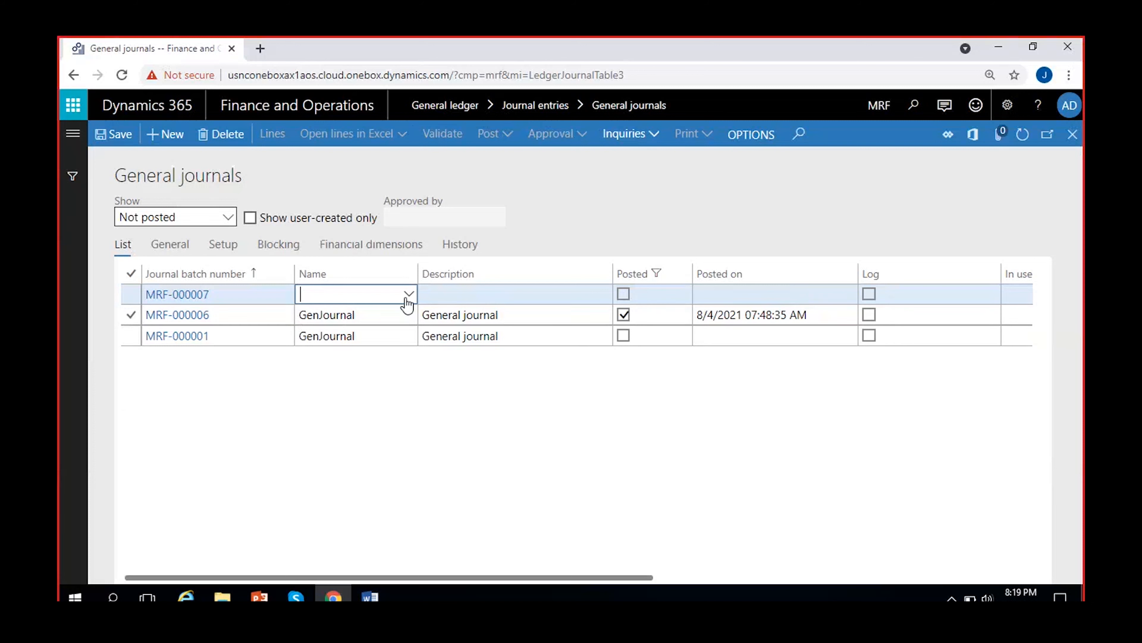
{"action": "left_click", "coordinate": [408, 296]}
{"action": "left_click", "coordinate": [365, 334]}
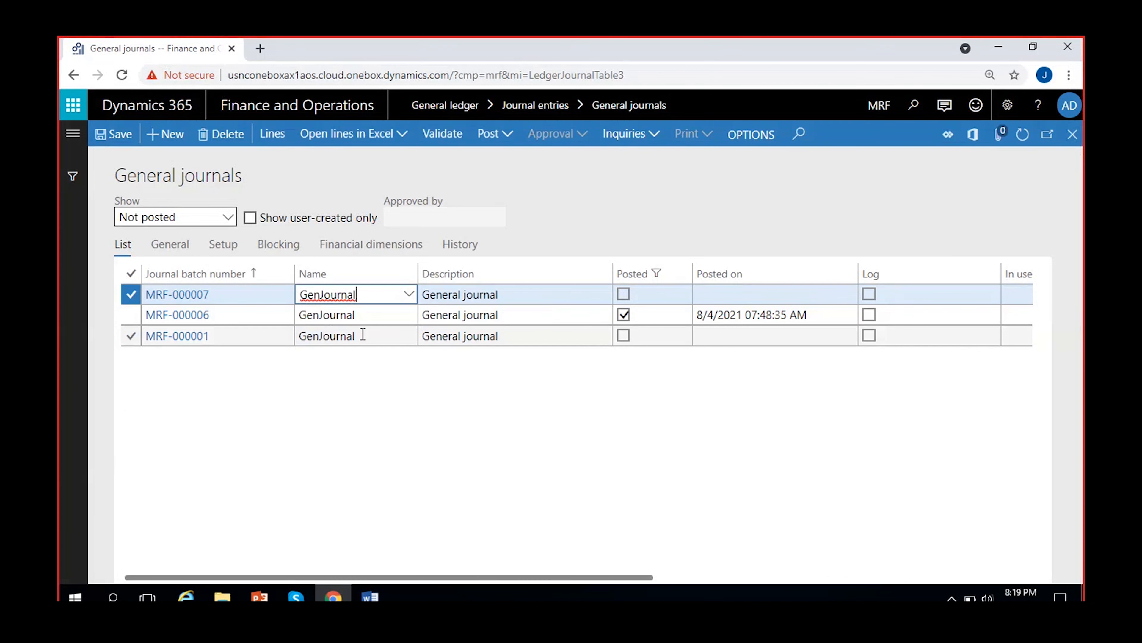
{"action": "left_click", "coordinate": [275, 142]}
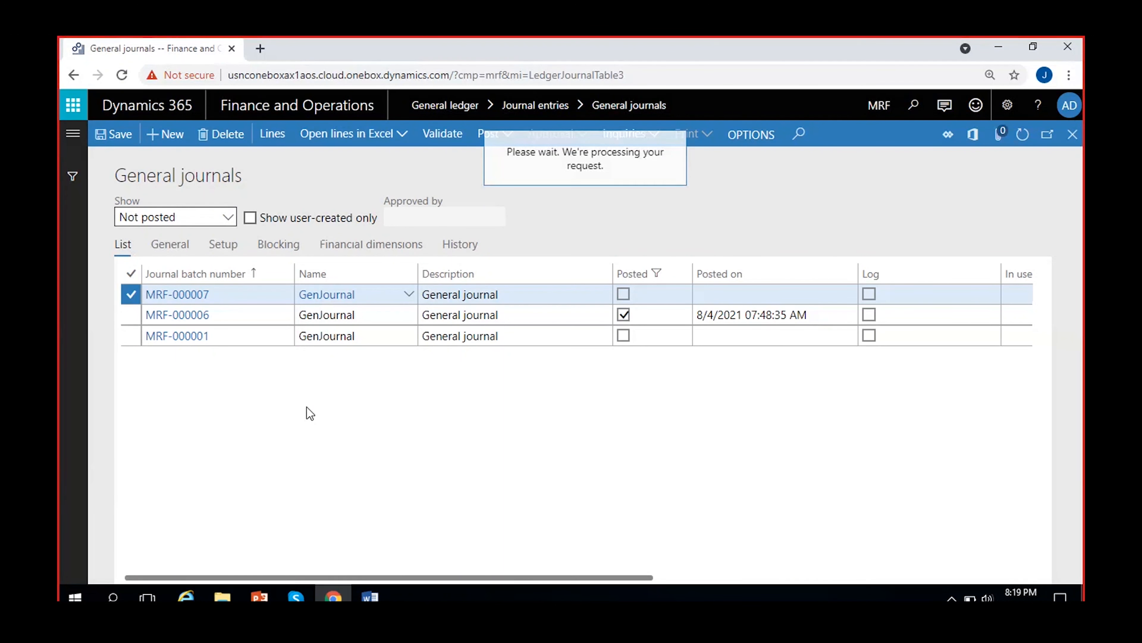
- Enter main account 100000 Cash without location or department on the journal line, with a credit of 5000
{"action": "left_click", "coordinate": [542, 323]}
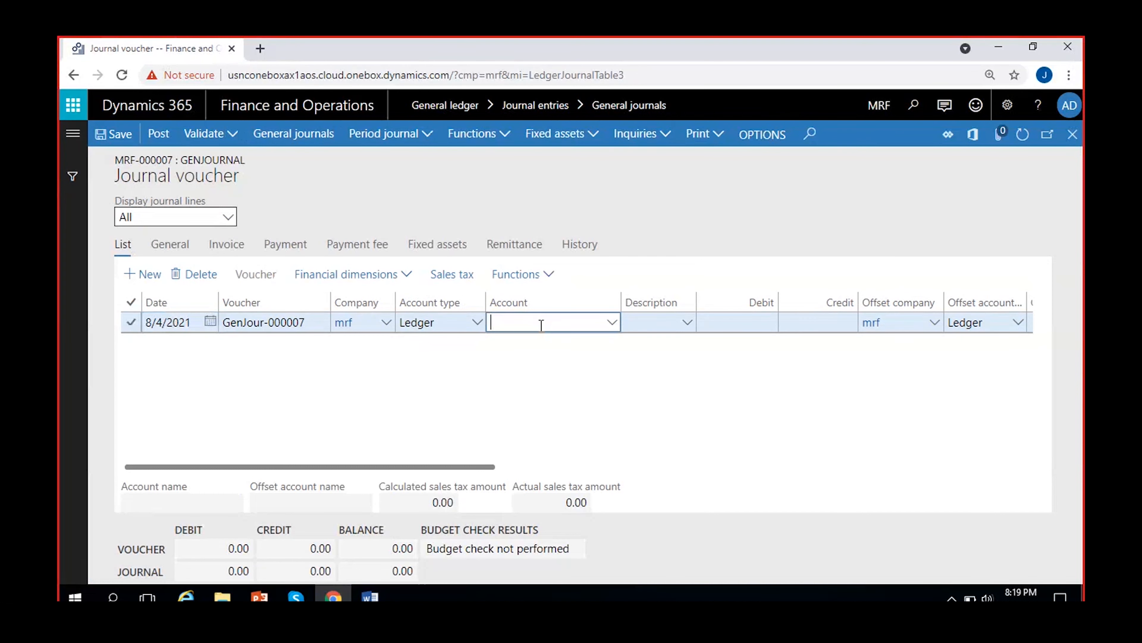
{"action": "left_click", "coordinate": [612, 323]}
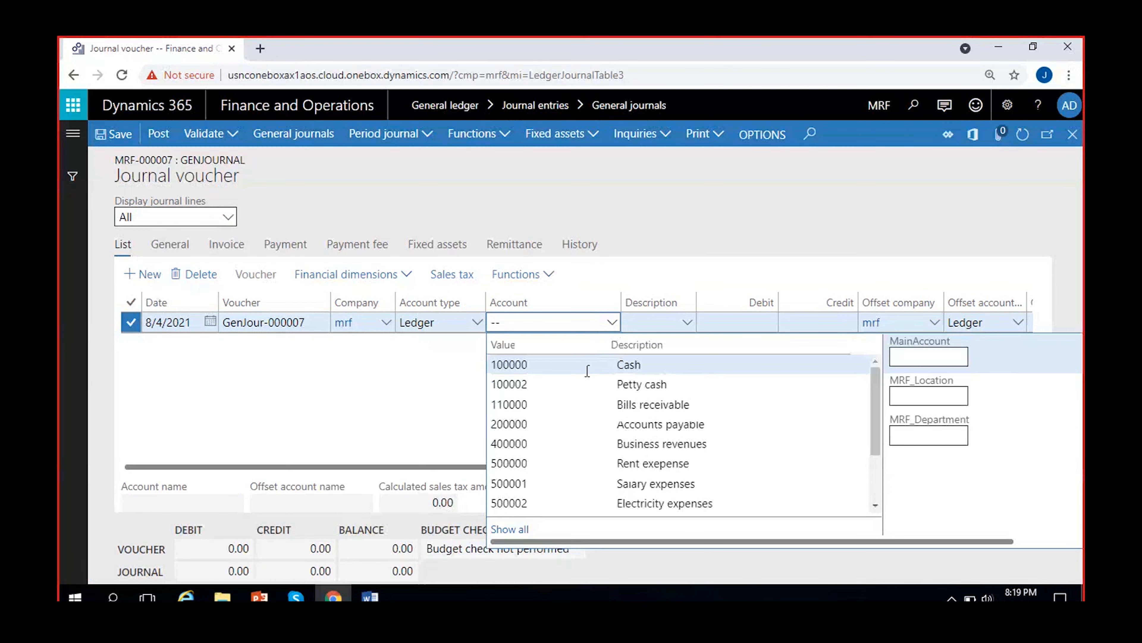
{"action": "left_click", "coordinate": [587, 369]}
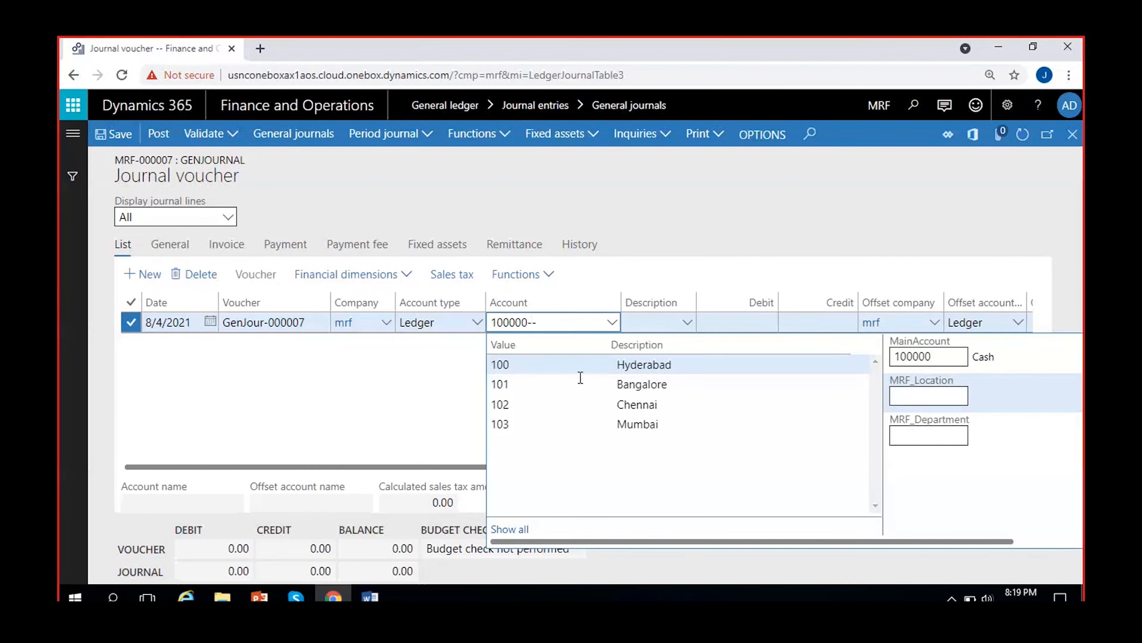
{"action": "left_click", "coordinate": [355, 414]}
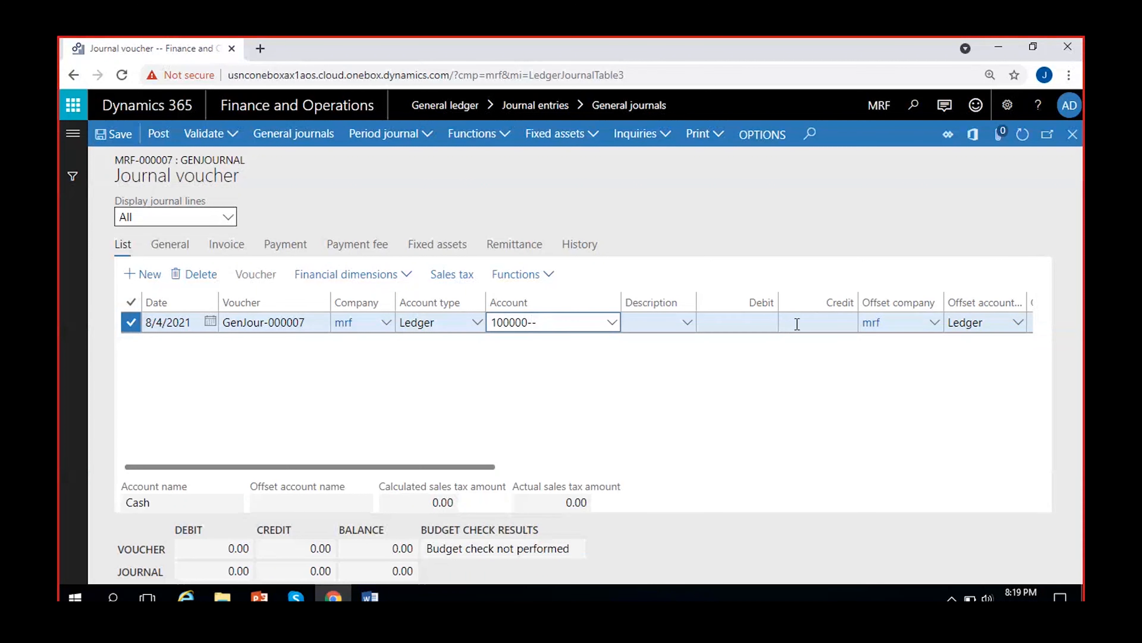
{"action": "left_click", "coordinate": [812, 322]}
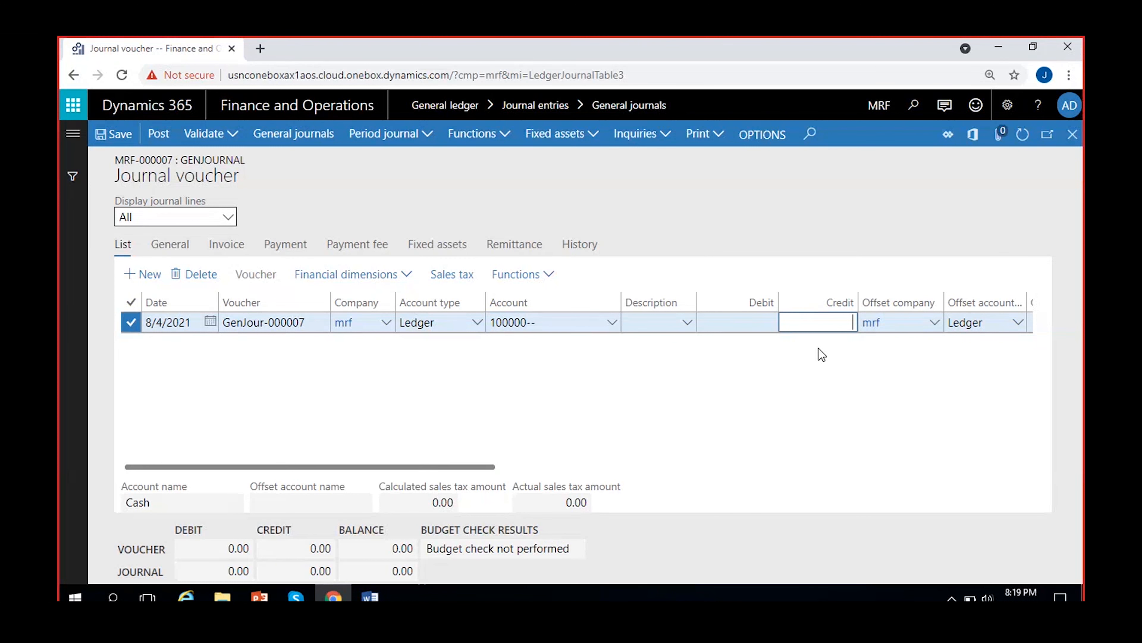
{"action": "type", "text": "5000"}
{"action": "left_click", "coordinate": [818, 349]}
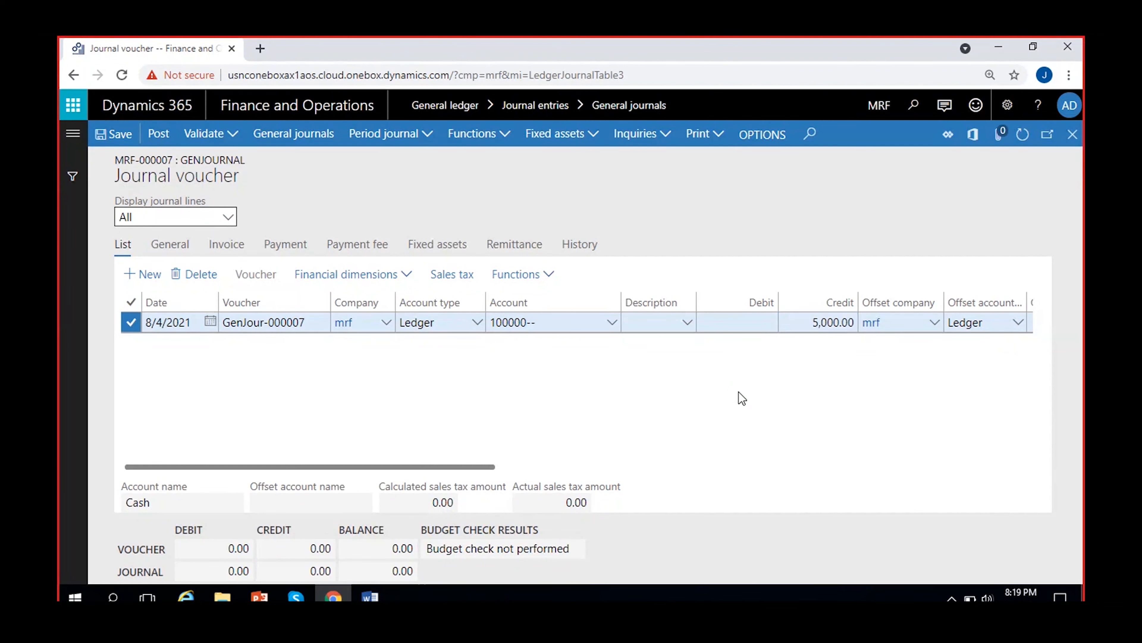
- Open the breakdown of voucher for the cash line and add a line for main account 500002 Electricity expenses without dimensions
{"action": "left_click", "coordinate": [549, 274]}
{"action": "left_click", "coordinate": [544, 319]}
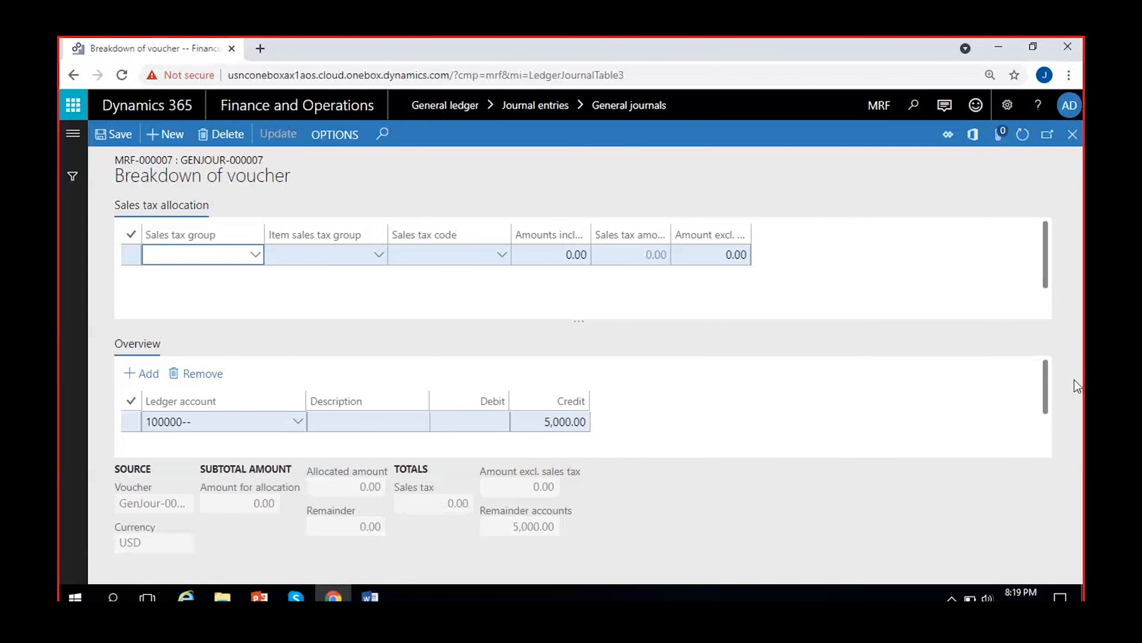
{"action": "mouse_move", "coordinate": [1047, 388]}
{"action": "left_mouse_down"}
{"action": "mouse_move", "coordinate": [1048, 398]}
{"action": "mouse_move", "coordinate": [1048, 387]}
{"action": "left_mouse_up"}
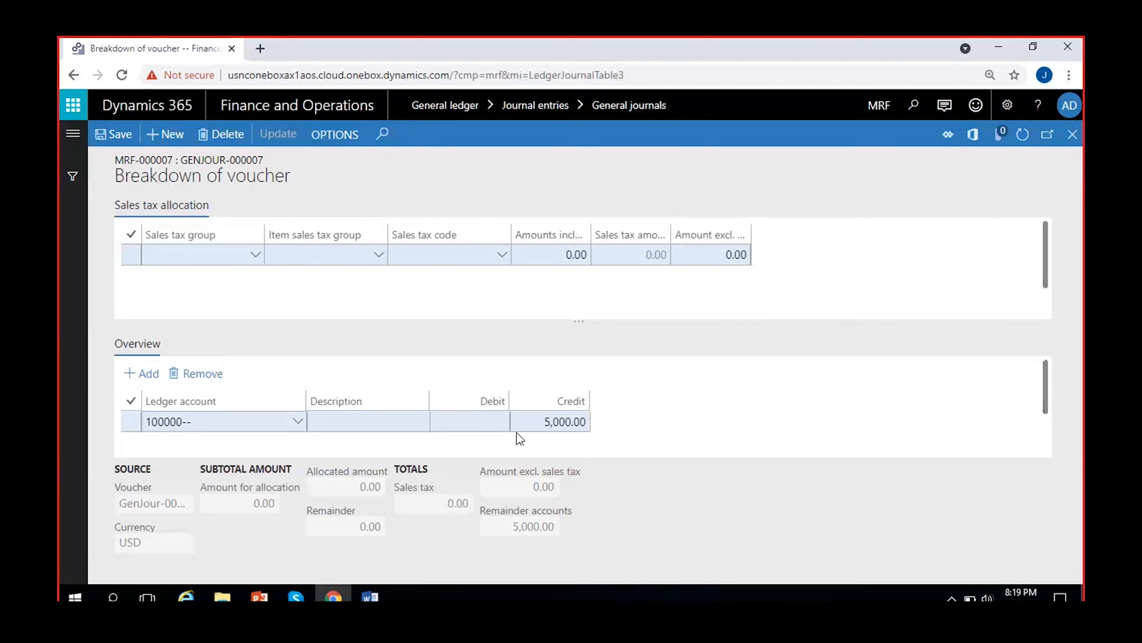
{"action": "left_click", "coordinate": [141, 374]}
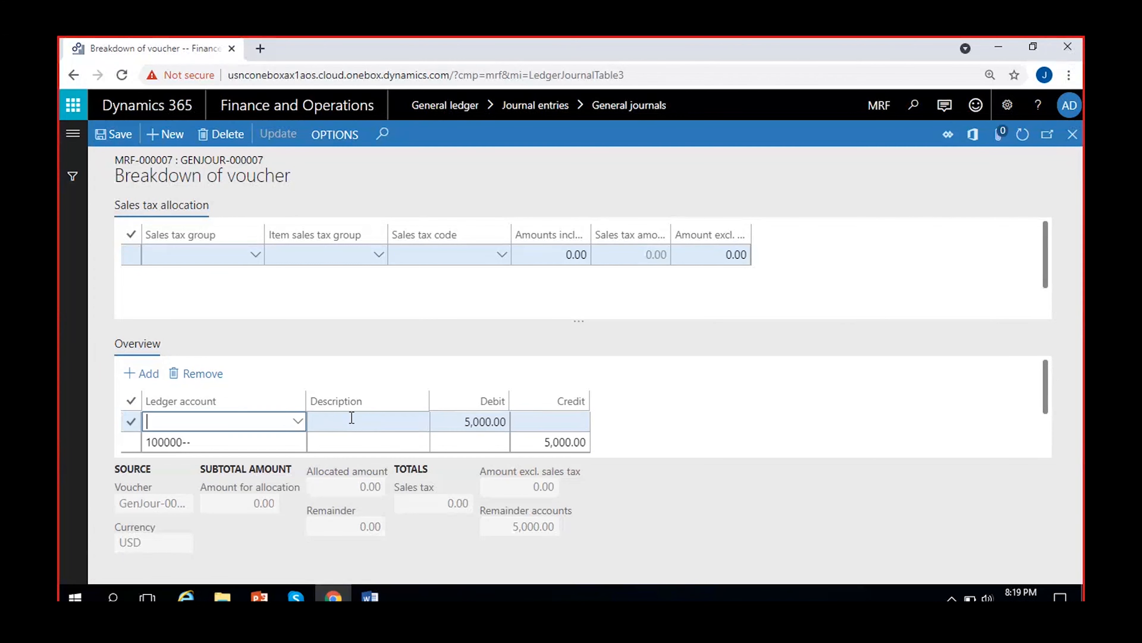
{"action": "left_click", "coordinate": [297, 422]}
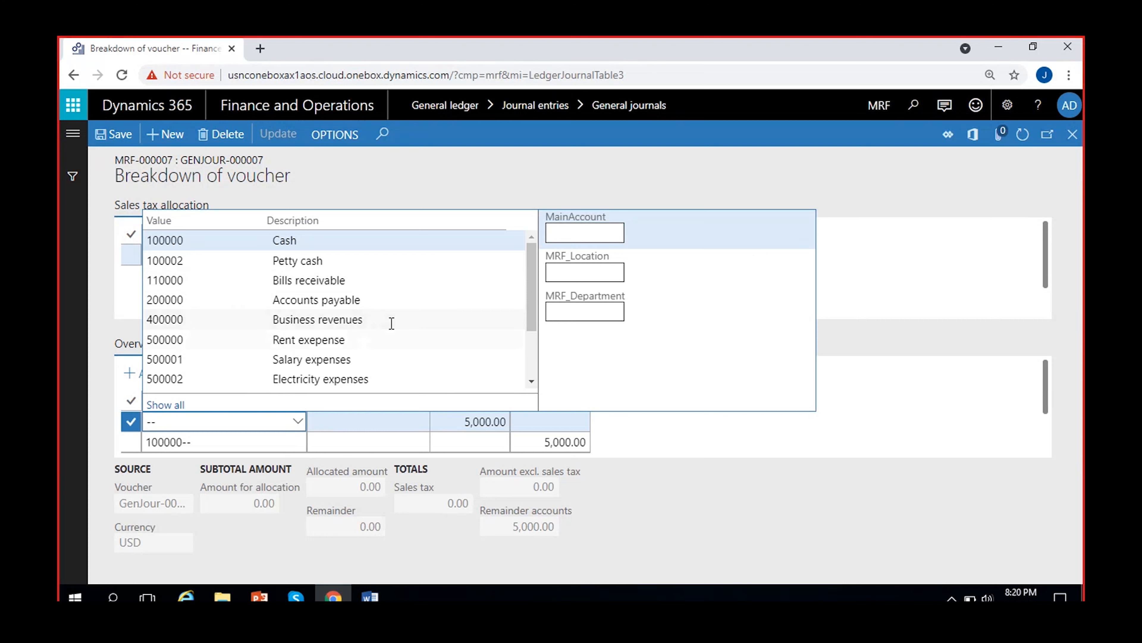
{"action": "scroll", "coordinate": [365, 350], "scroll_direction": "down", "scroll_amount": 2}
{"action": "left_click", "coordinate": [342, 303]}
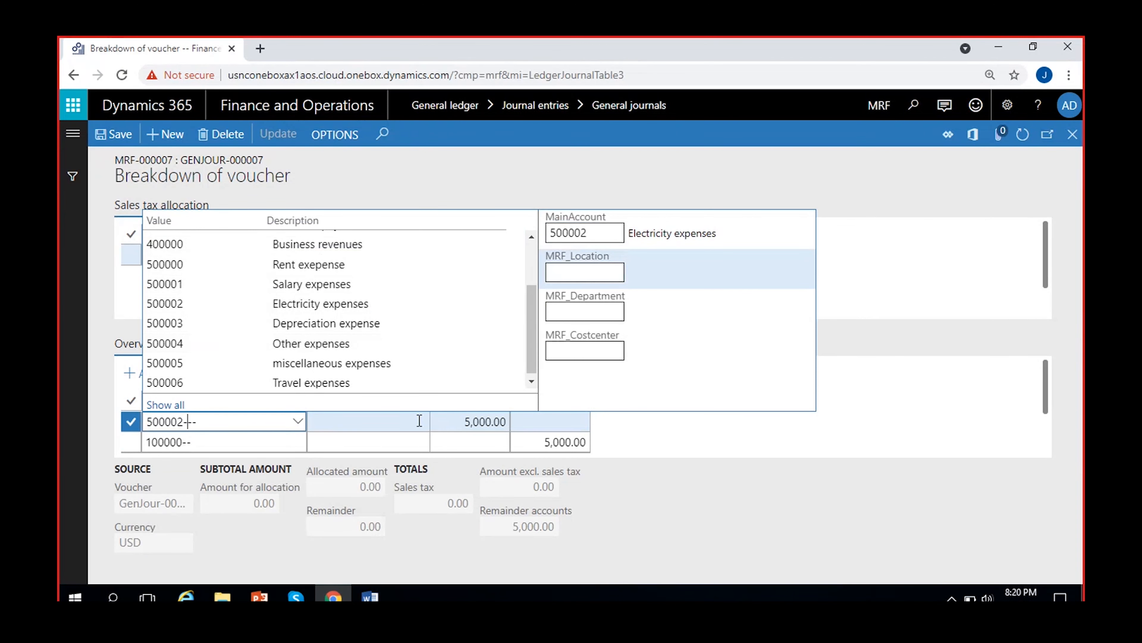
- Set the debit of the electricity expenses line to 3000
{"action": "left_click", "coordinate": [455, 423]}
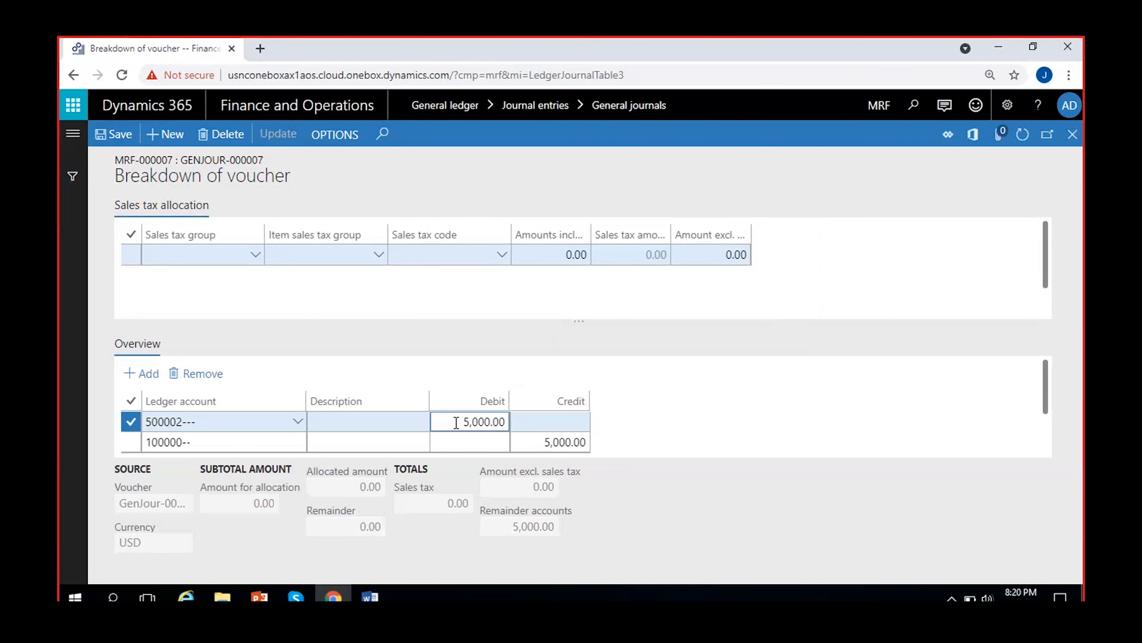
{"action": "key", "text": "Delete"}
{"action": "key", "text": "Delete"}
{"action": "key", "text": "Delete"}
{"action": "key", "text": "Delete"}
{"action": "type", "text": "300"}
- Add another breakdown line for main account 500004 Other expenses without dimensions, keeping the remaining debit of 2000
{"action": "left_click", "coordinate": [142, 379]}
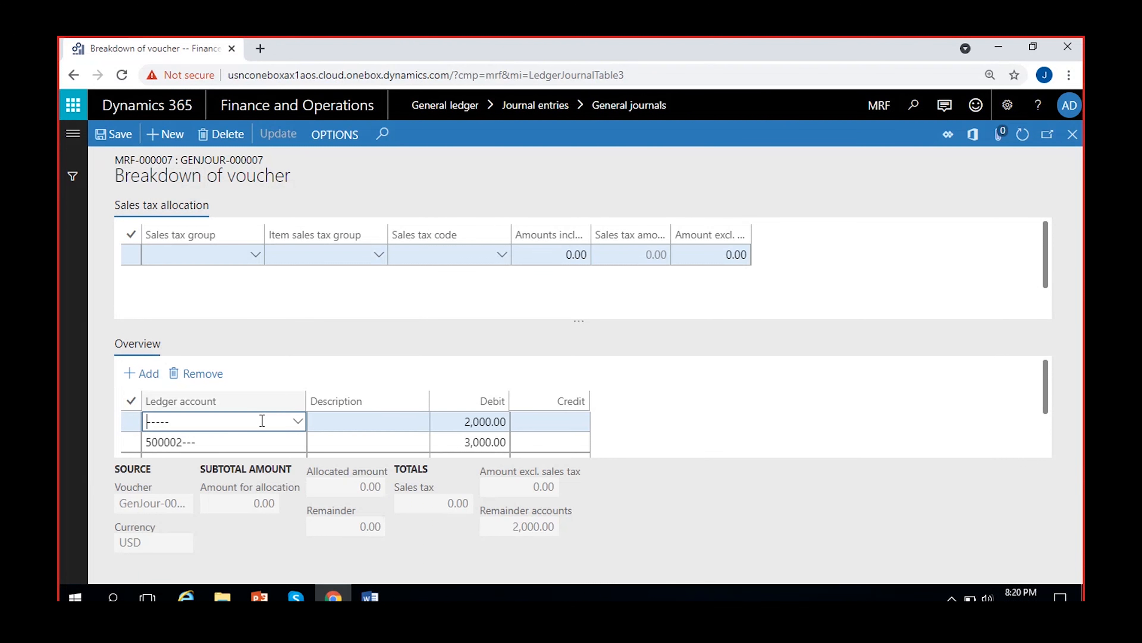
{"action": "left_click", "coordinate": [294, 423]}
{"action": "left_click", "coordinate": [297, 423]}
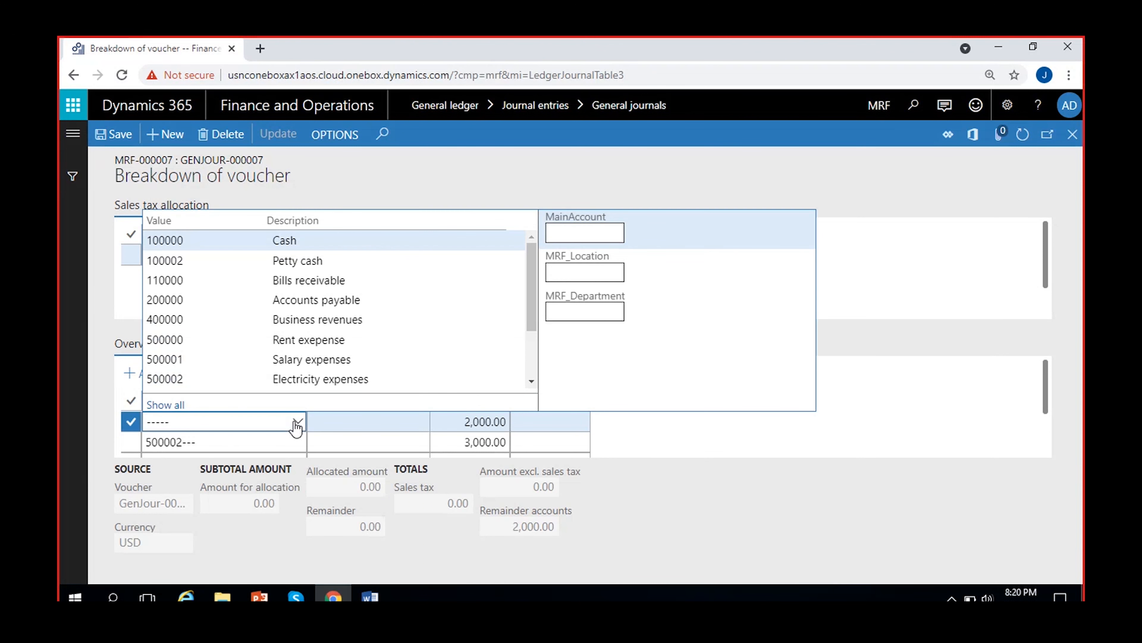
{"action": "scroll", "coordinate": [435, 288], "scroll_direction": "down", "scroll_amount": 2}
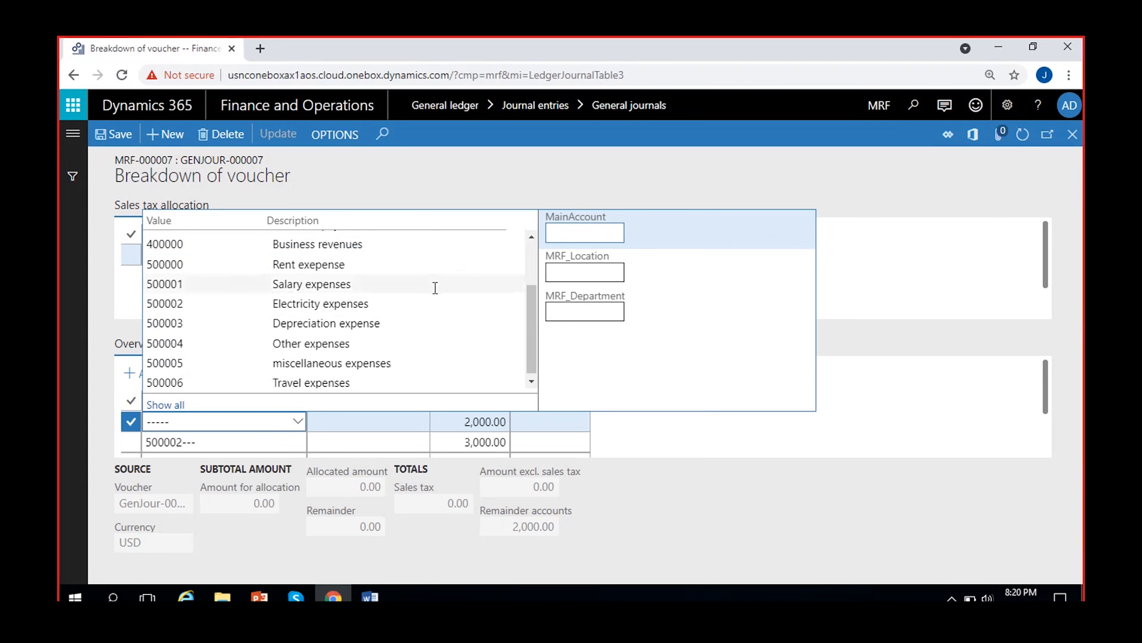
{"action": "left_click", "coordinate": [339, 342]}
{"action": "left_click", "coordinate": [698, 418]}
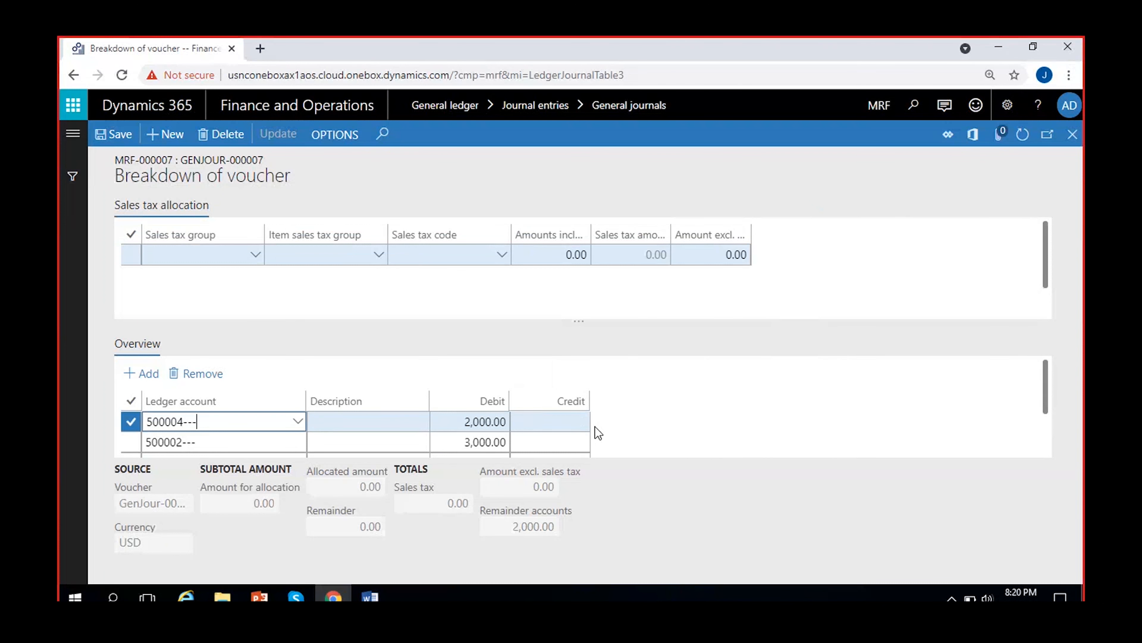
- Check the debit and credit amounts of the breakdown lines and update the journal voucher with them
{"action": "scroll", "coordinate": [1052, 366], "scroll_direction": "down", "scroll_amount": 1}
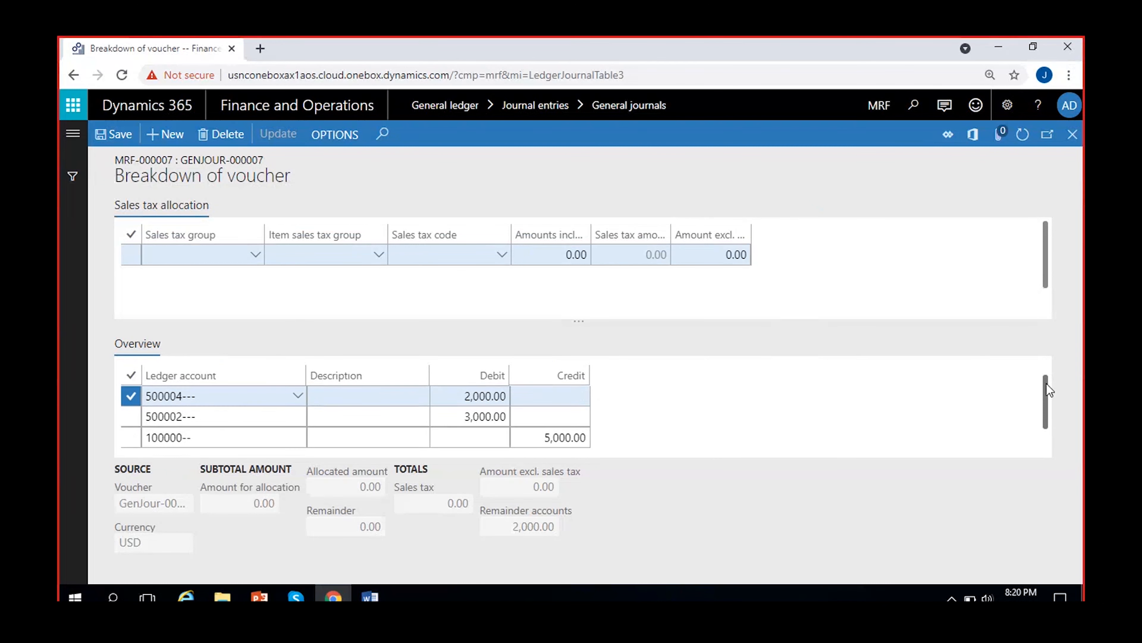
{"action": "left_click", "coordinate": [550, 431]}
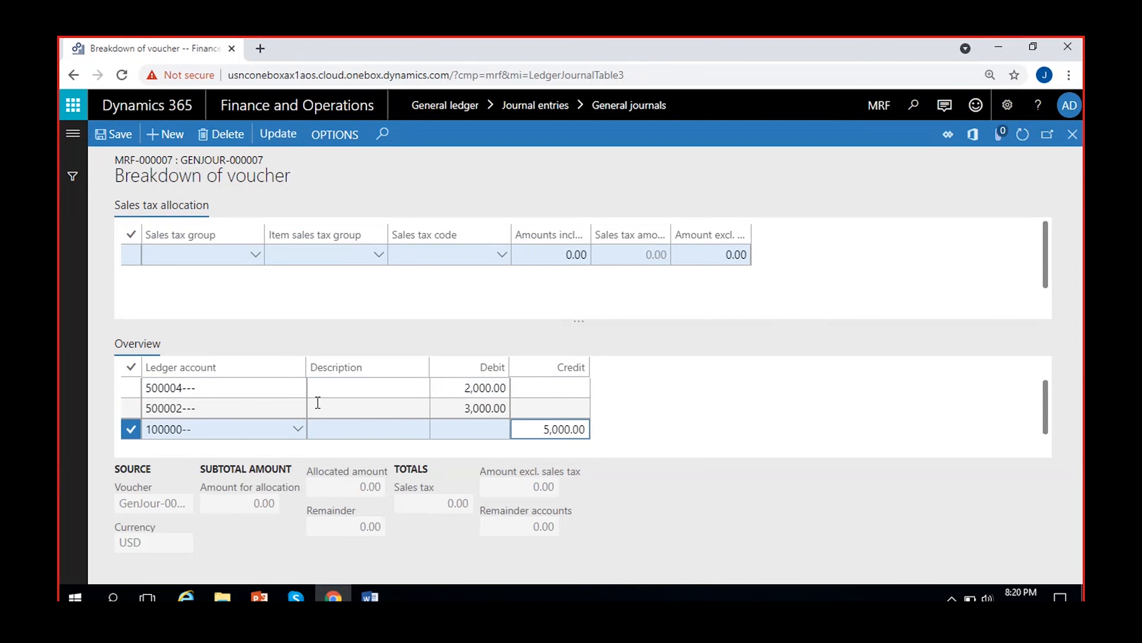
{"action": "left_click", "coordinate": [455, 408]}
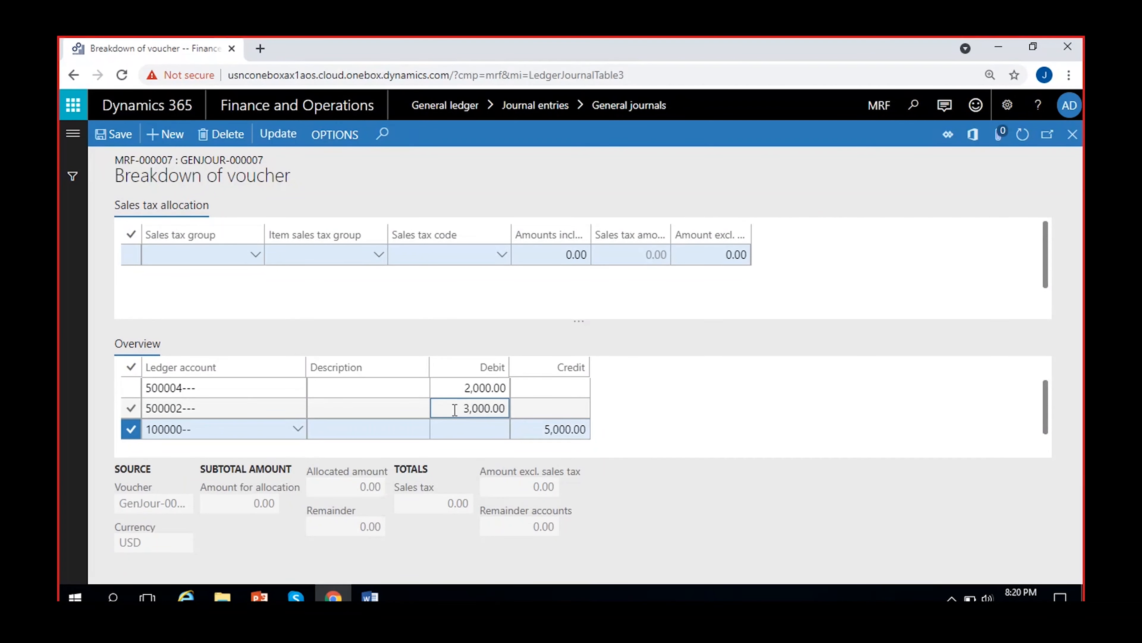
{"action": "left_click", "coordinate": [450, 386]}
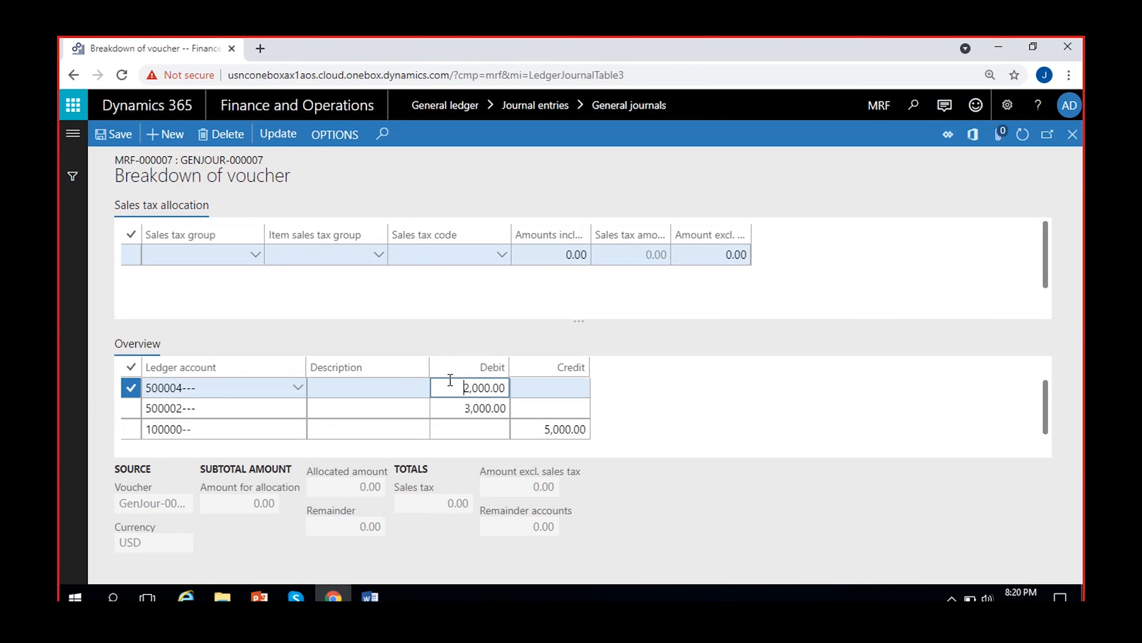
{"action": "left_click", "coordinate": [538, 429]}
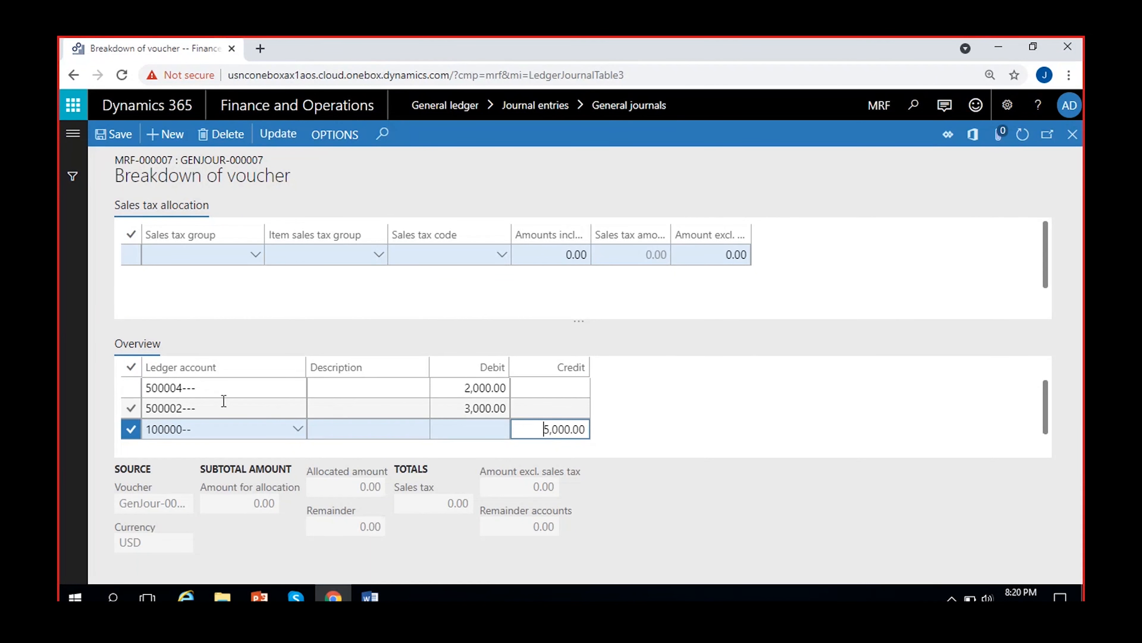
{"action": "left_click_drag", "start_coordinate": [1046, 404], "coordinate": [1046, 407]}
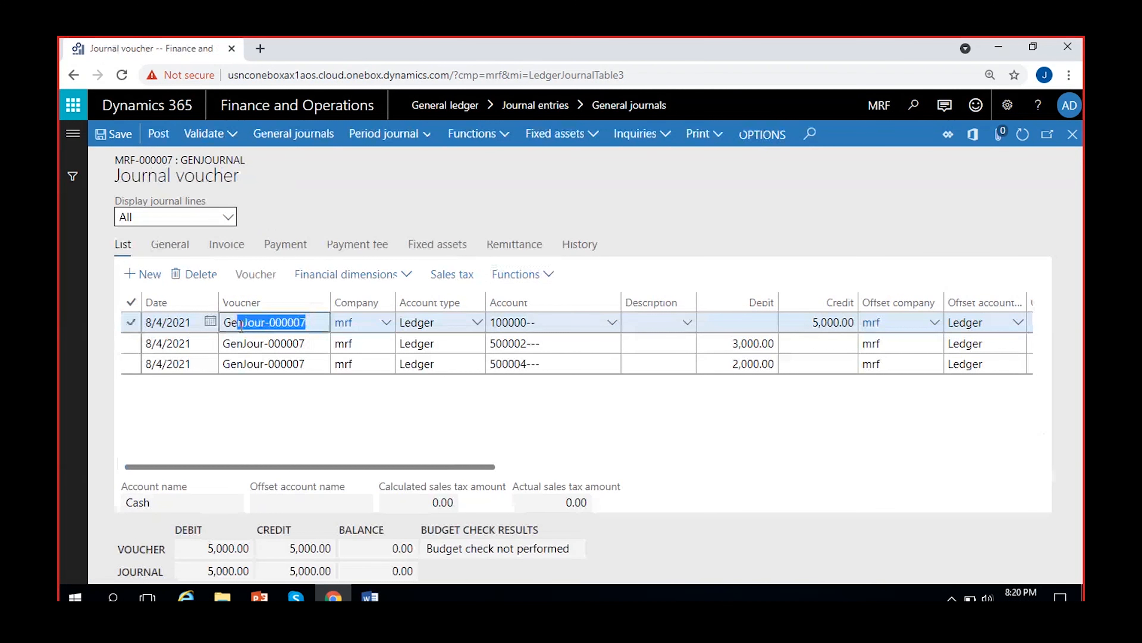
- Examine the voucher number, accounts, offset fields, and debit and credit amounts of the journal lines, along with the line functions available
{"action": "scroll", "coordinate": [460, 450], "scroll_direction": "right", "scroll_amount": 3}
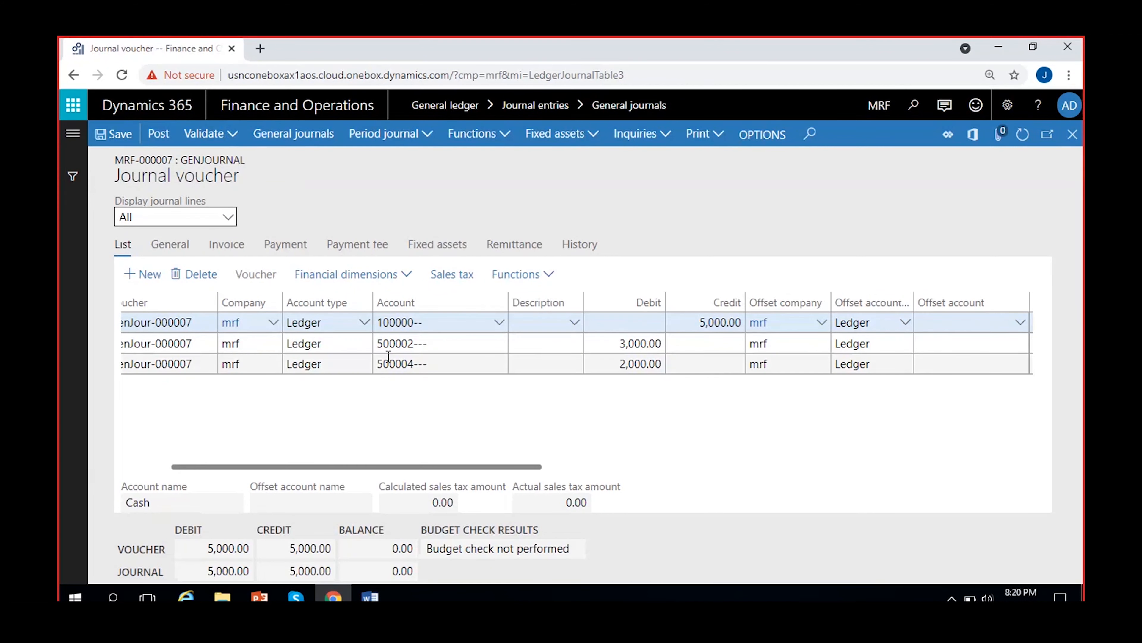
{"action": "left_click", "coordinate": [700, 319]}
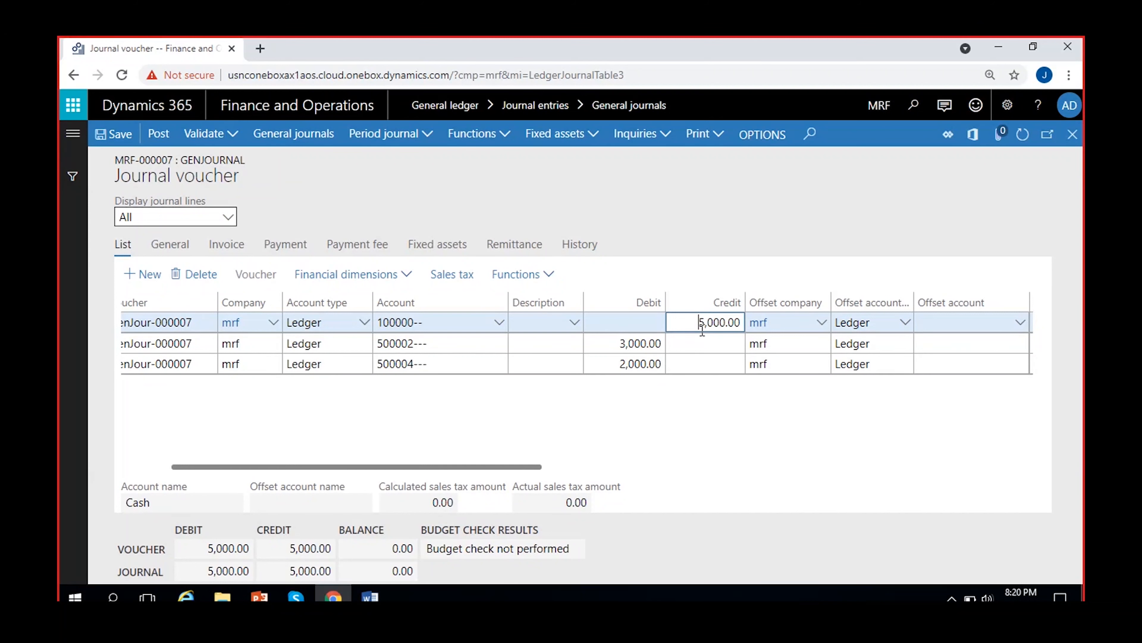
{"action": "left_click", "coordinate": [713, 439]}
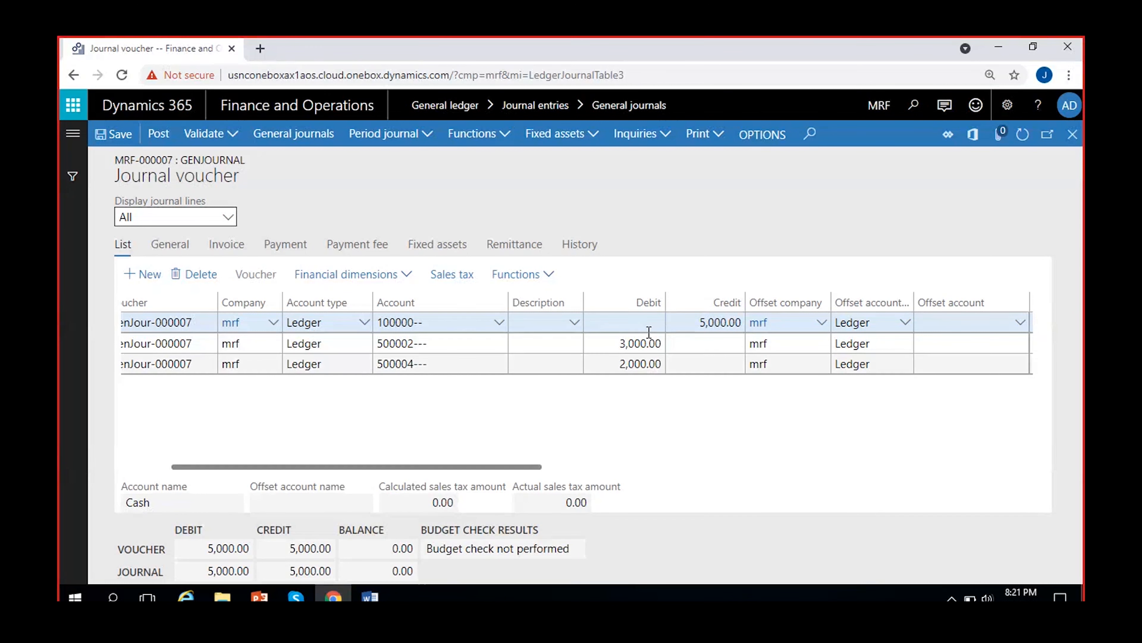
{"action": "left_click", "coordinate": [714, 322]}
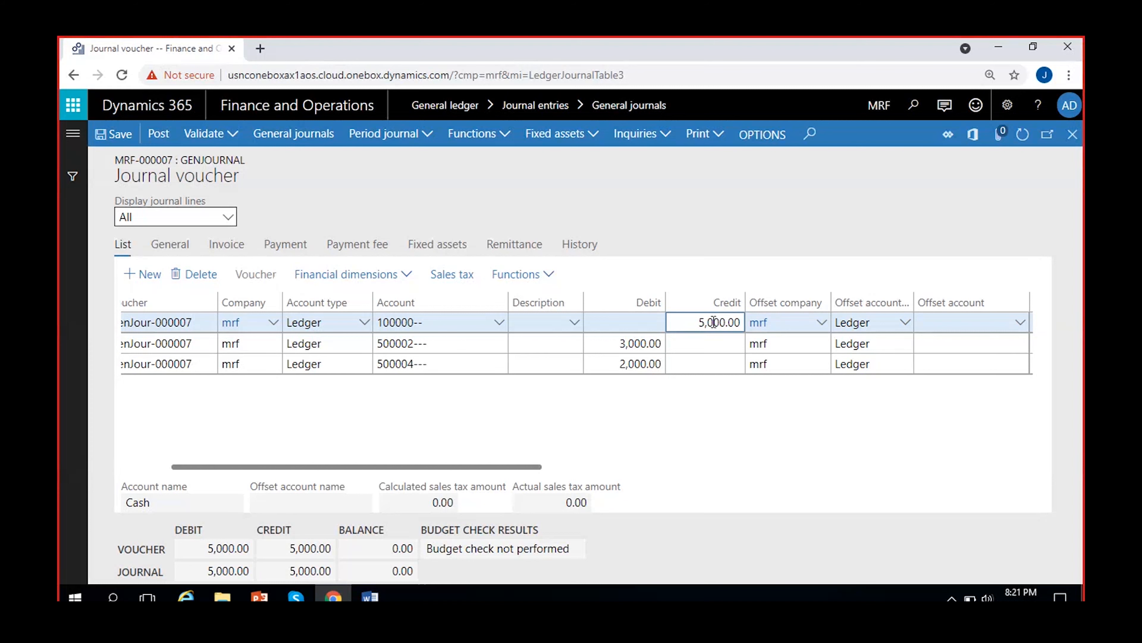
{"action": "scroll", "coordinate": [733, 450], "scroll_direction": "right", "scroll_amount": 4}
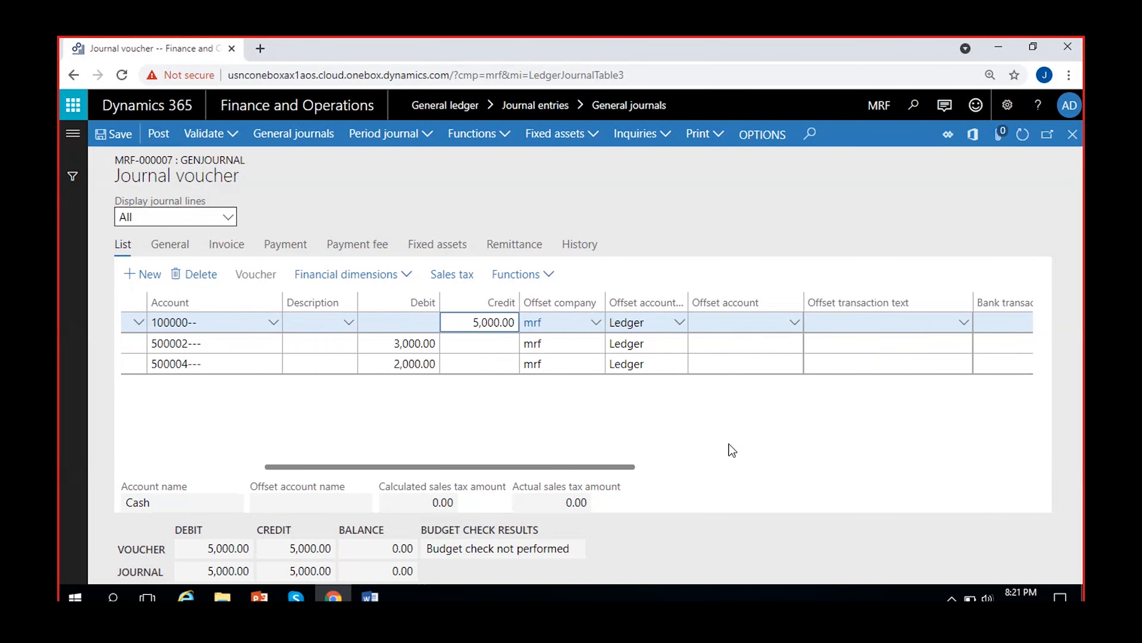
{"action": "scroll", "coordinate": [729, 443], "scroll_direction": "left", "scroll_amount": 5}
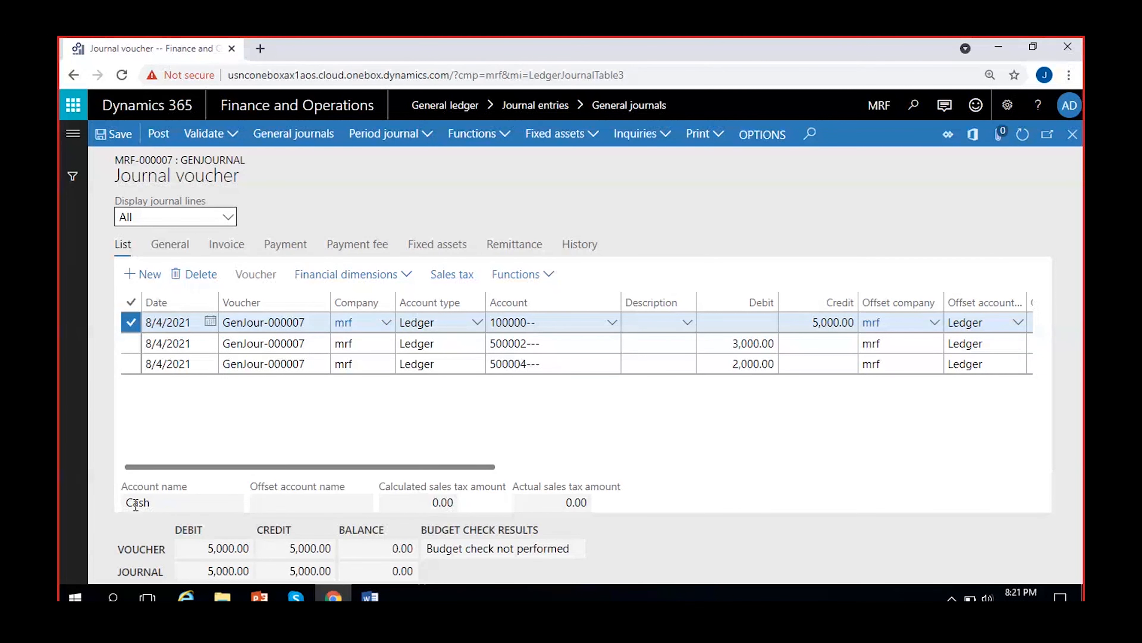
{"action": "left_click", "coordinate": [303, 324]}
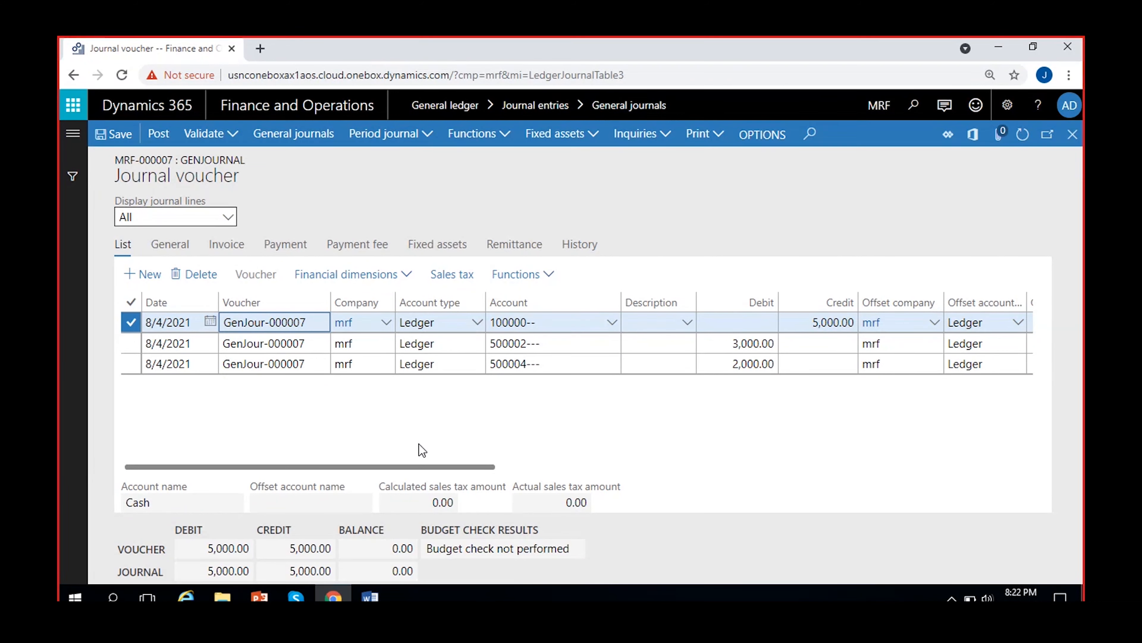
{"action": "left_click", "coordinate": [282, 363]}
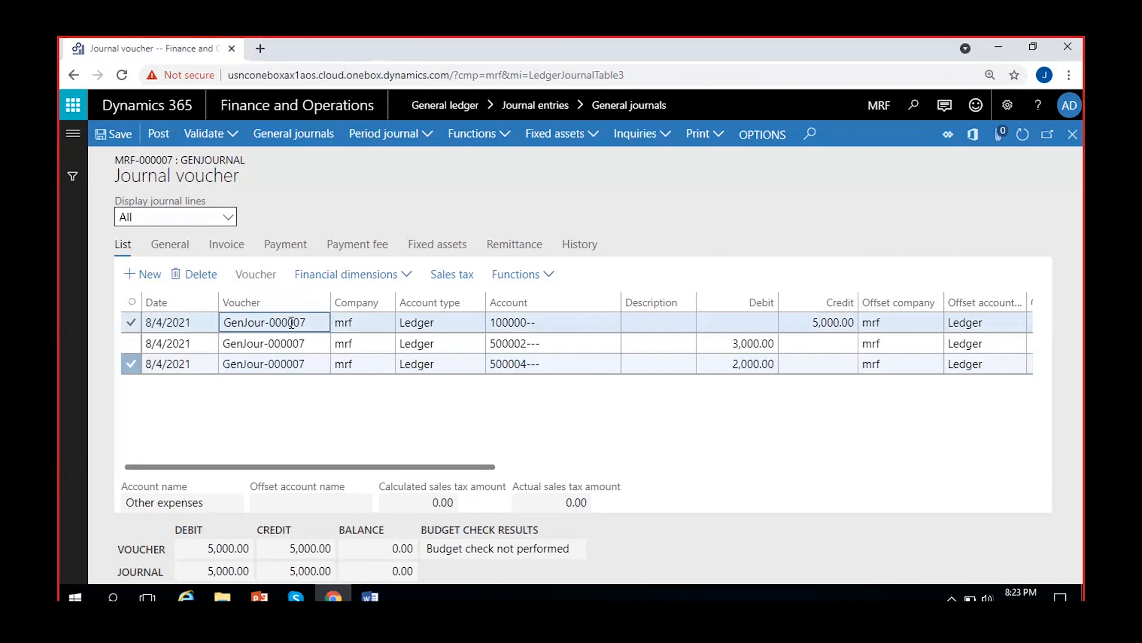
{"action": "left_click", "coordinate": [310, 324]}
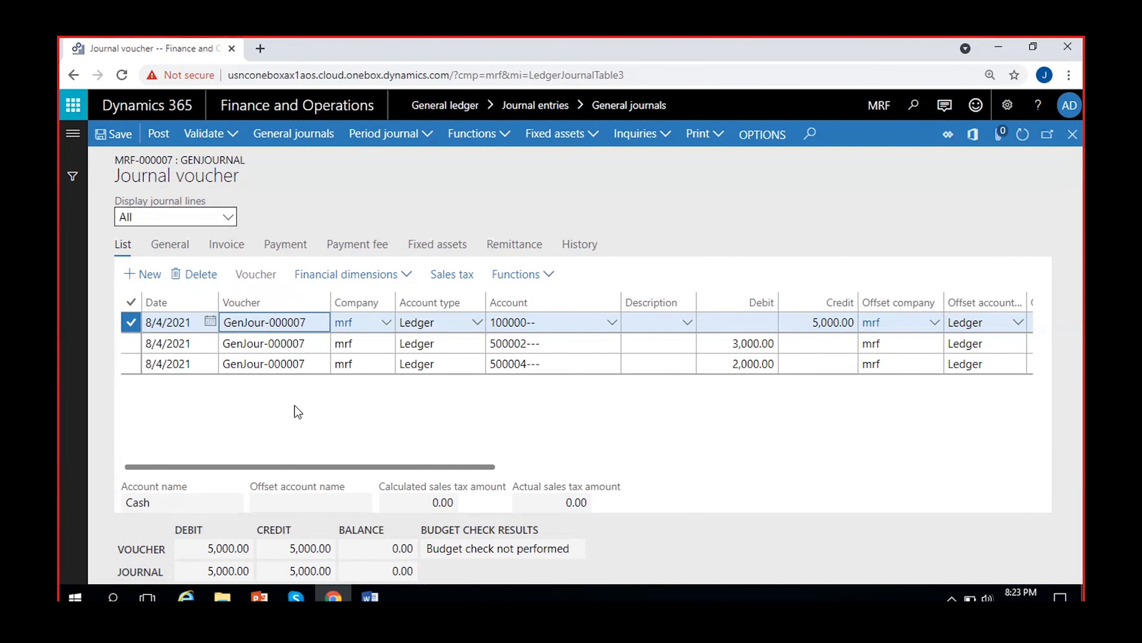
{"action": "left_click", "coordinate": [307, 365]}
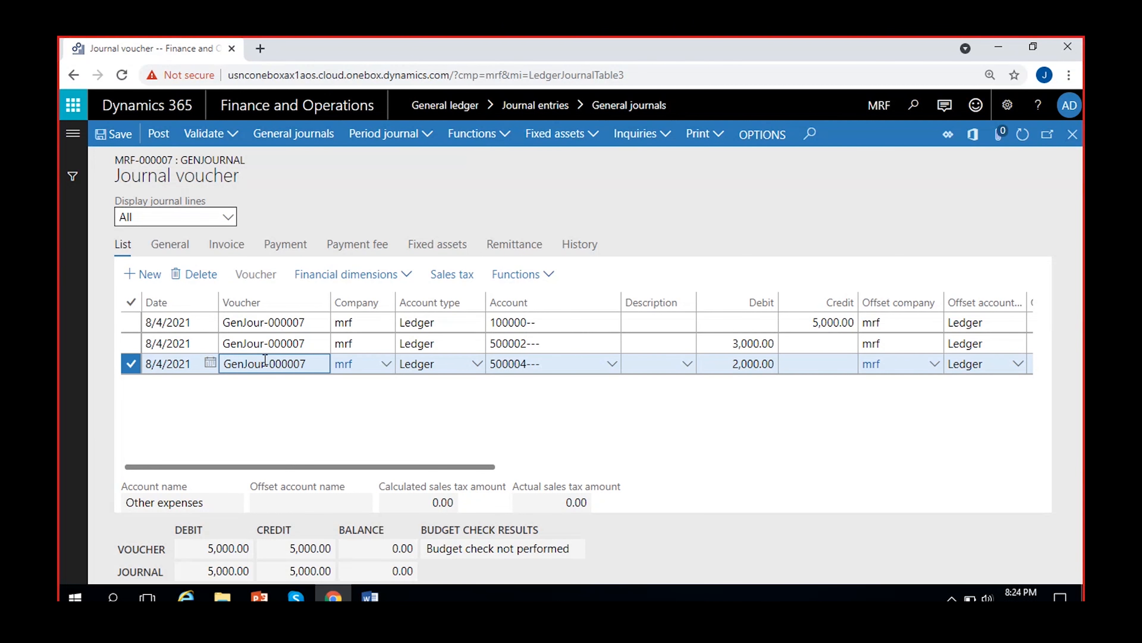
{"action": "left_click", "coordinate": [521, 274]}
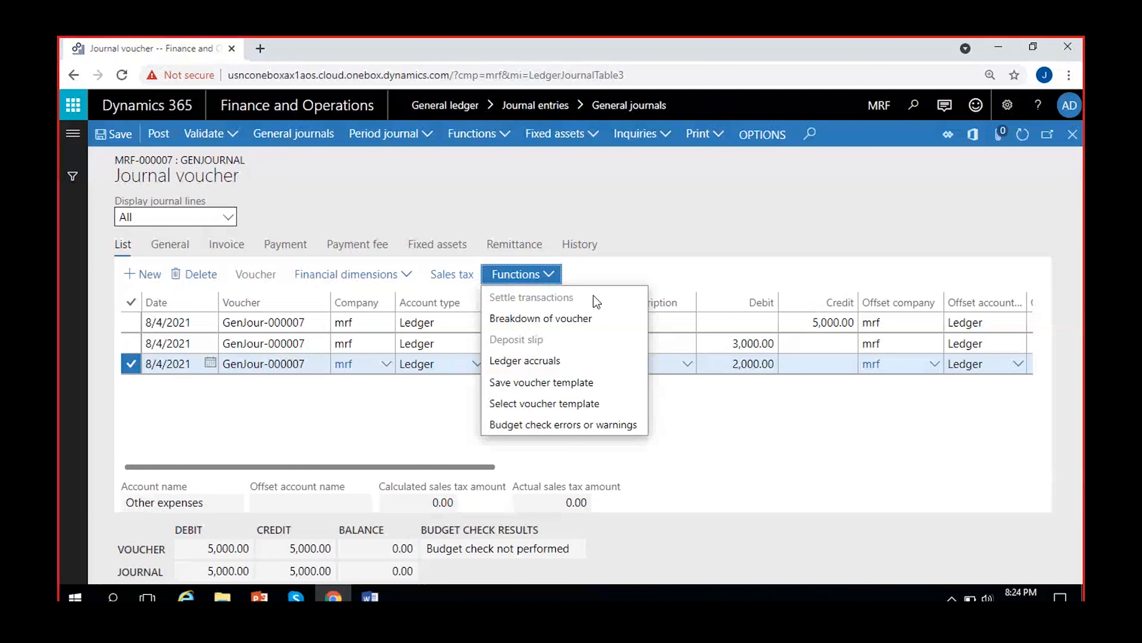
{"action": "left_click", "coordinate": [680, 237]}
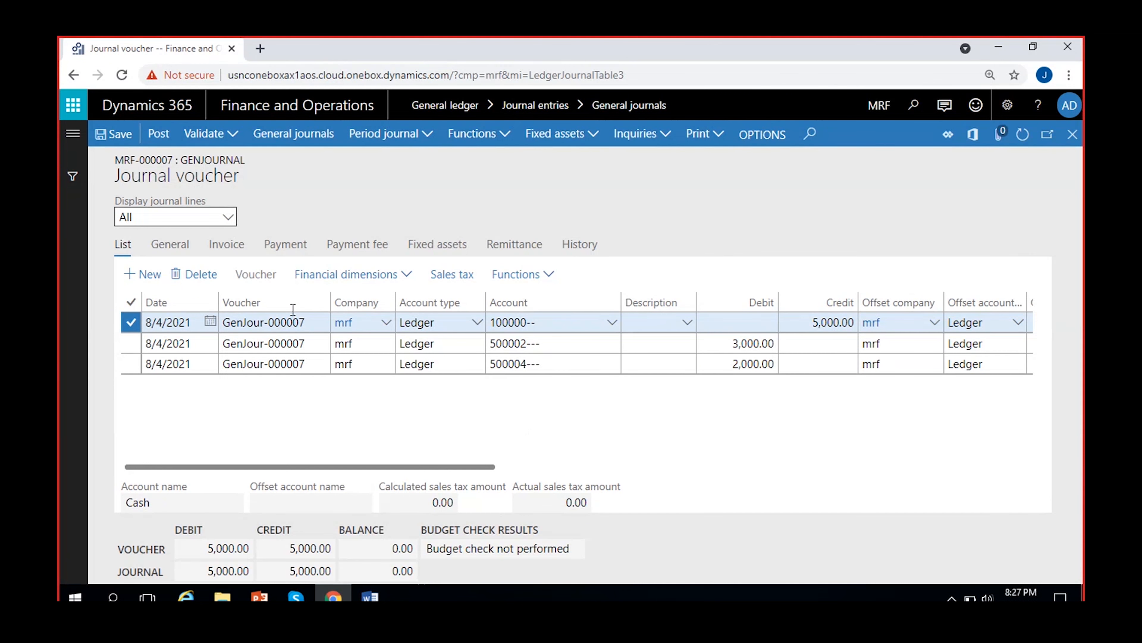
- Validate and post the cash voucher journal, dismissing its completion message
{"action": "left_click", "coordinate": [233, 133]}
{"action": "left_click", "coordinate": [229, 157]}
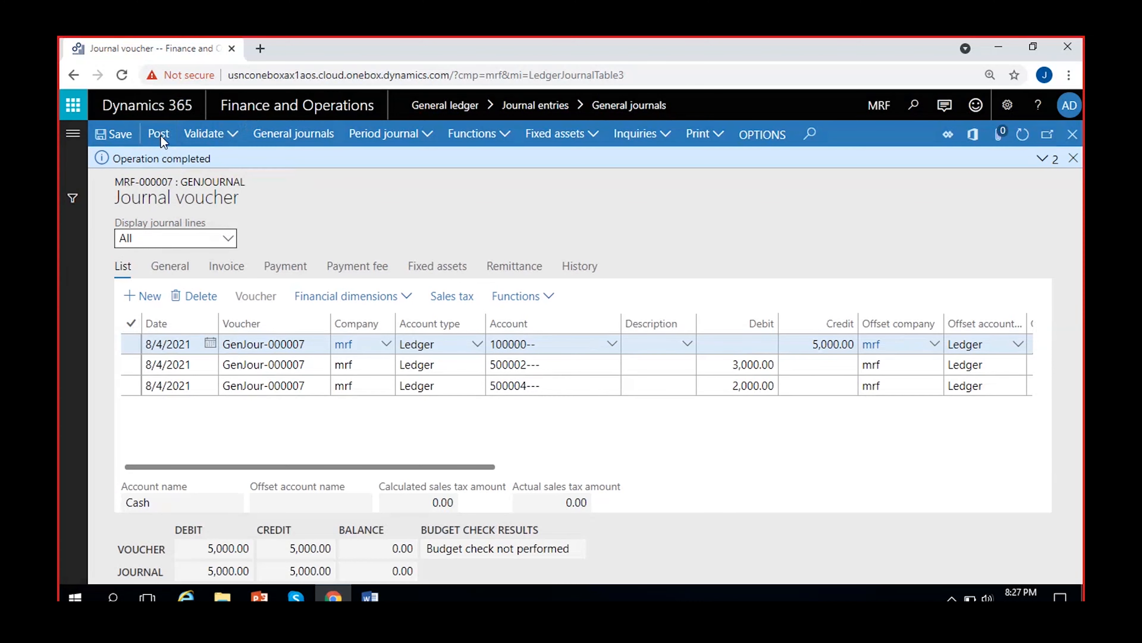
{"action": "left_click", "coordinate": [160, 133]}
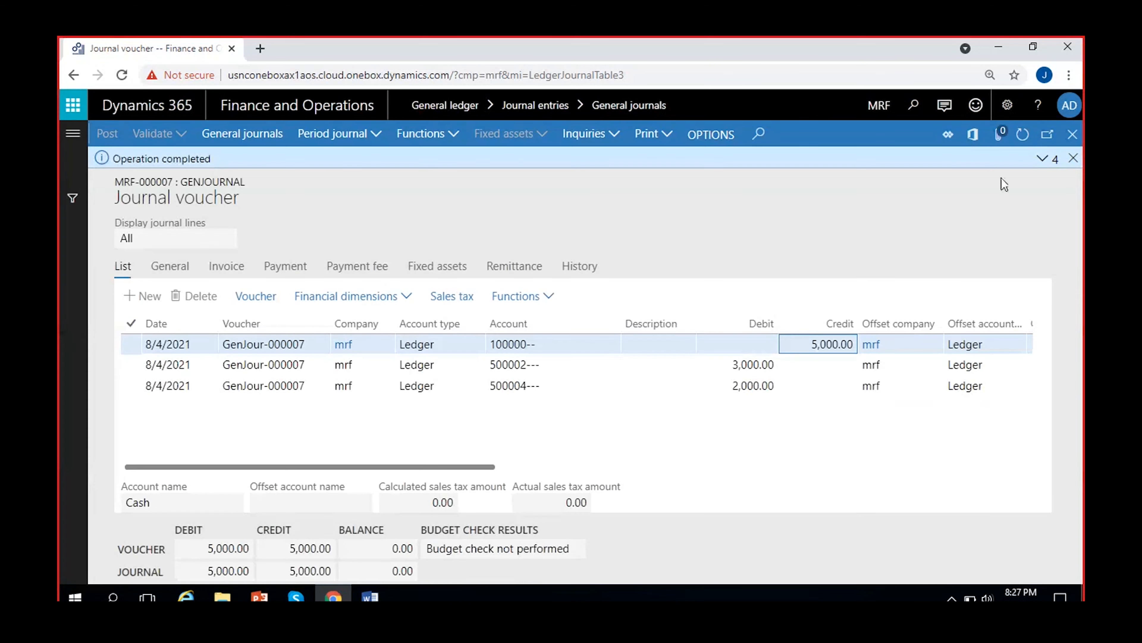
{"action": "left_click", "coordinate": [1075, 159]}
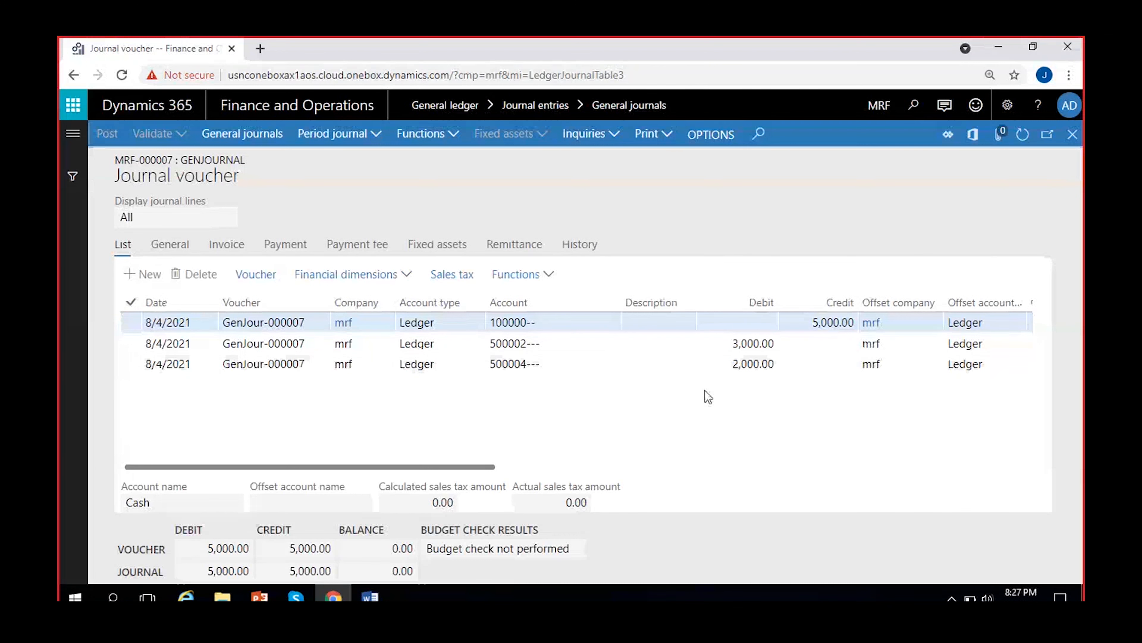
- Look across the posted voucher lines, close the journal voucher and refresh the general journals list
{"action": "scroll", "coordinate": [629, 399], "scroll_direction": "right", "scroll_amount": 5}
{"action": "scroll", "coordinate": [594, 398], "scroll_direction": "left", "scroll_amount": 5}
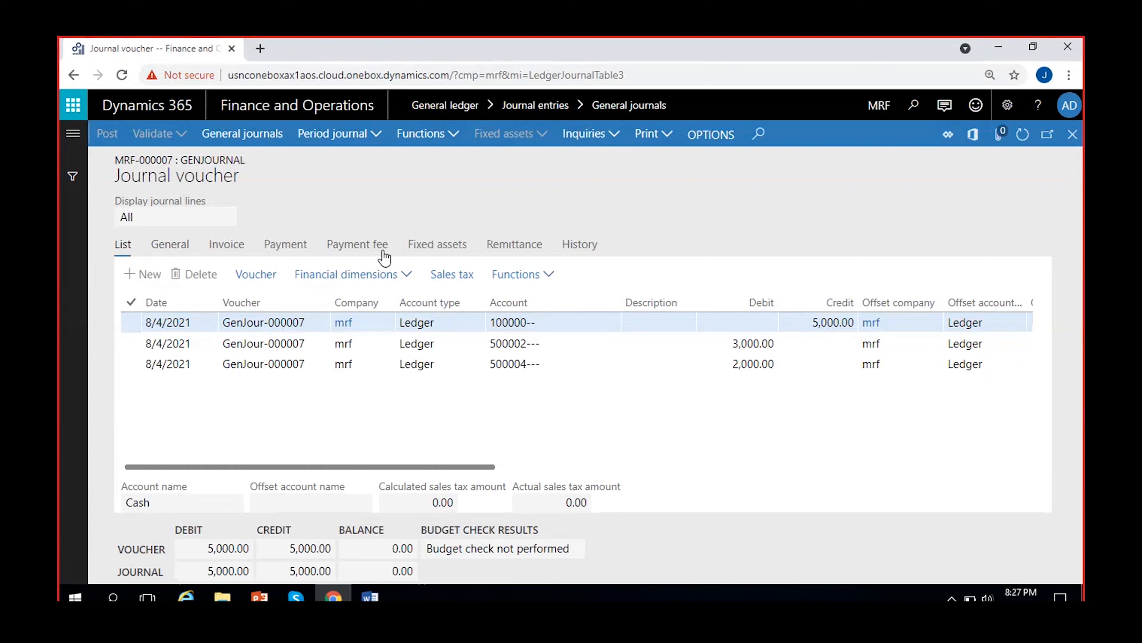
{"action": "left_click", "coordinate": [1073, 134]}
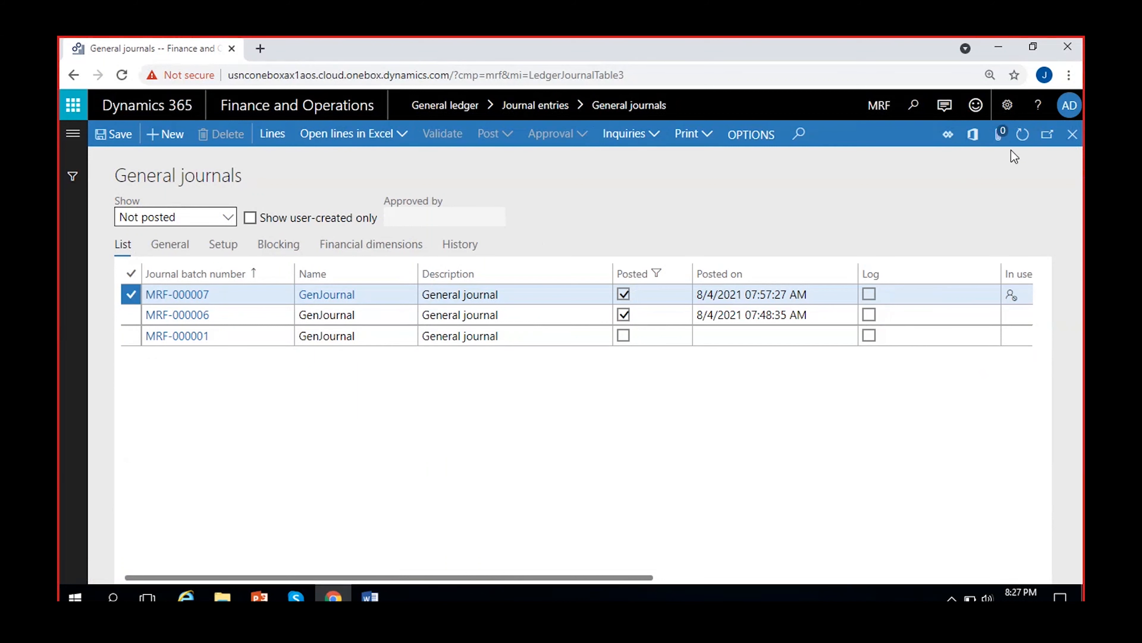
{"action": "left_click", "coordinate": [1022, 134]}
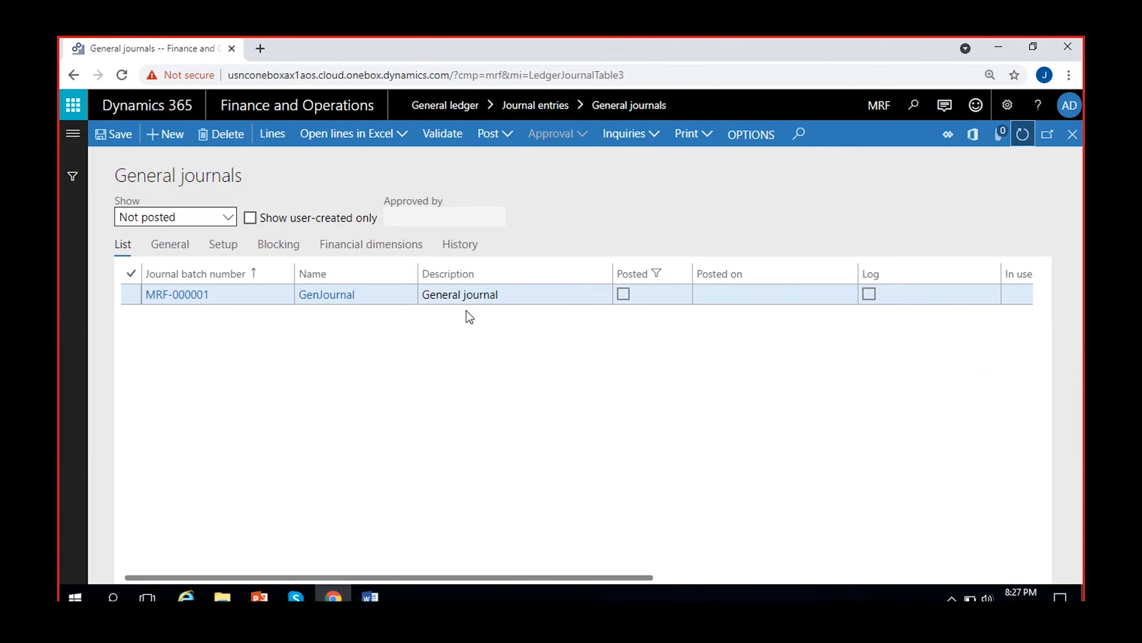
- Filter the general journals list to Posted to review the posted journals, and restore the Not posted filter
{"action": "left_click", "coordinate": [228, 218]}
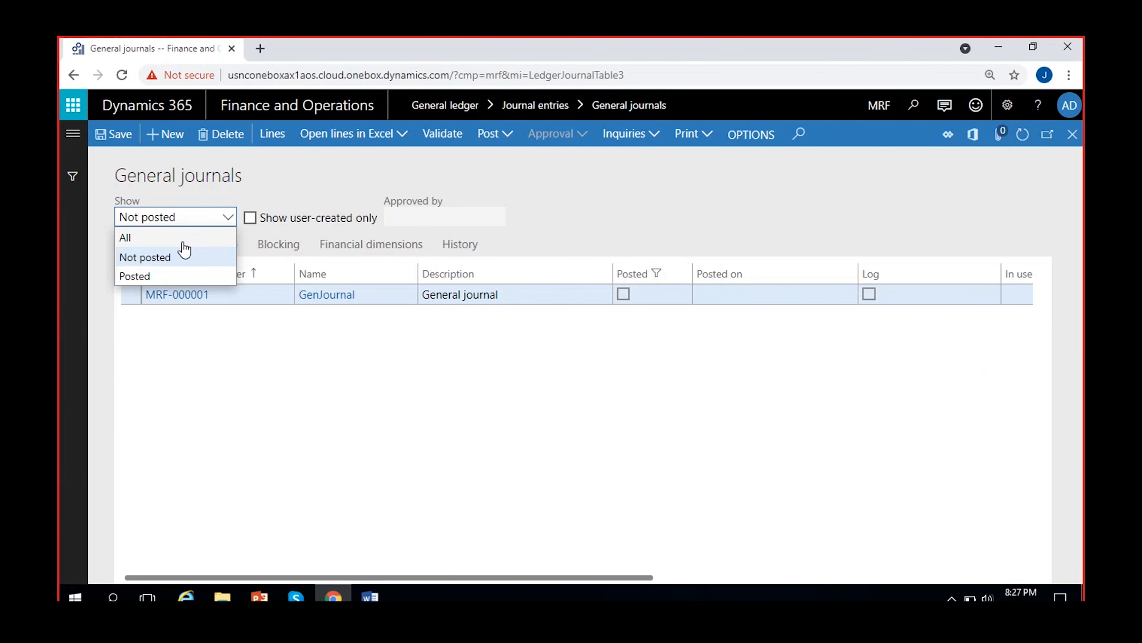
{"action": "left_click", "coordinate": [156, 279]}
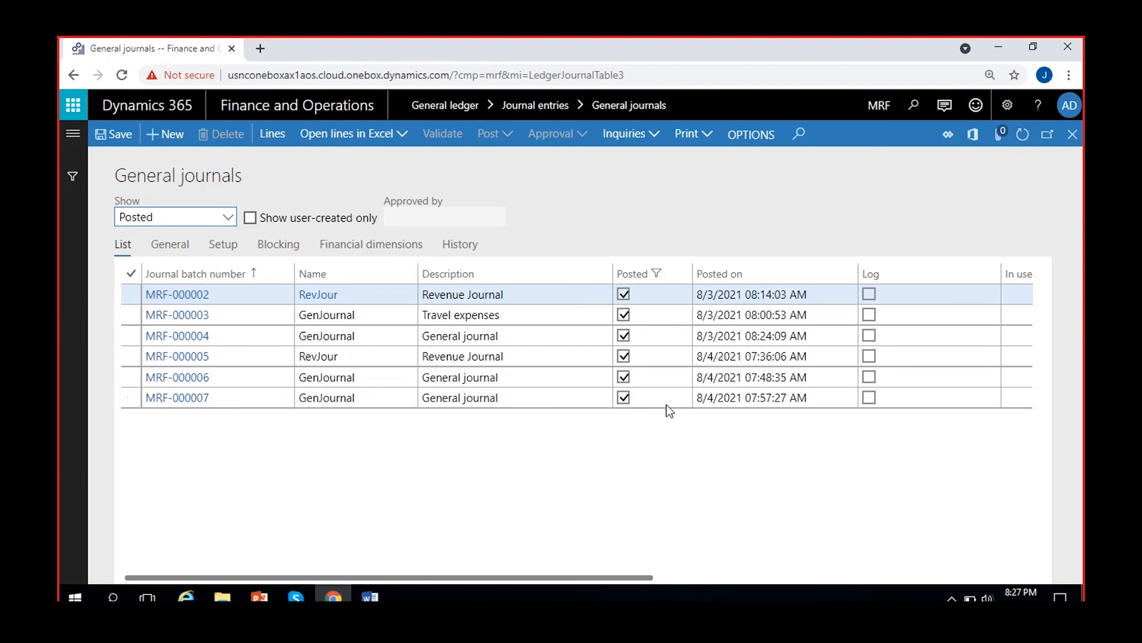
{"action": "left_click", "coordinate": [229, 218]}
{"action": "left_click", "coordinate": [165, 265]}
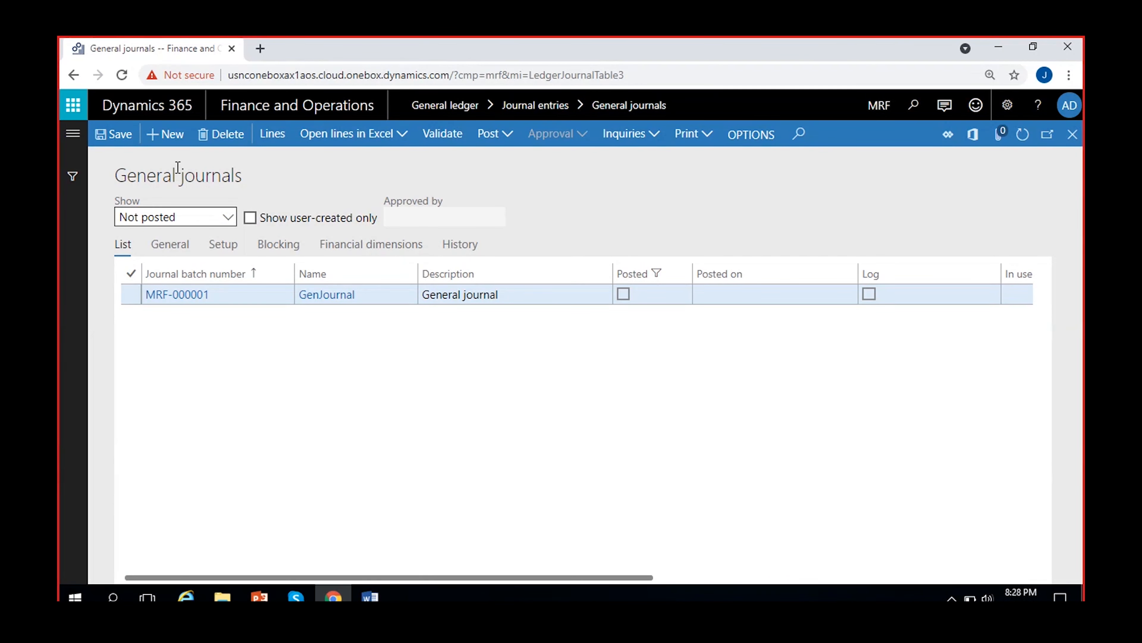
- Create a new general journal batch with the journal name GenJournal
{"action": "left_click", "coordinate": [165, 134]}
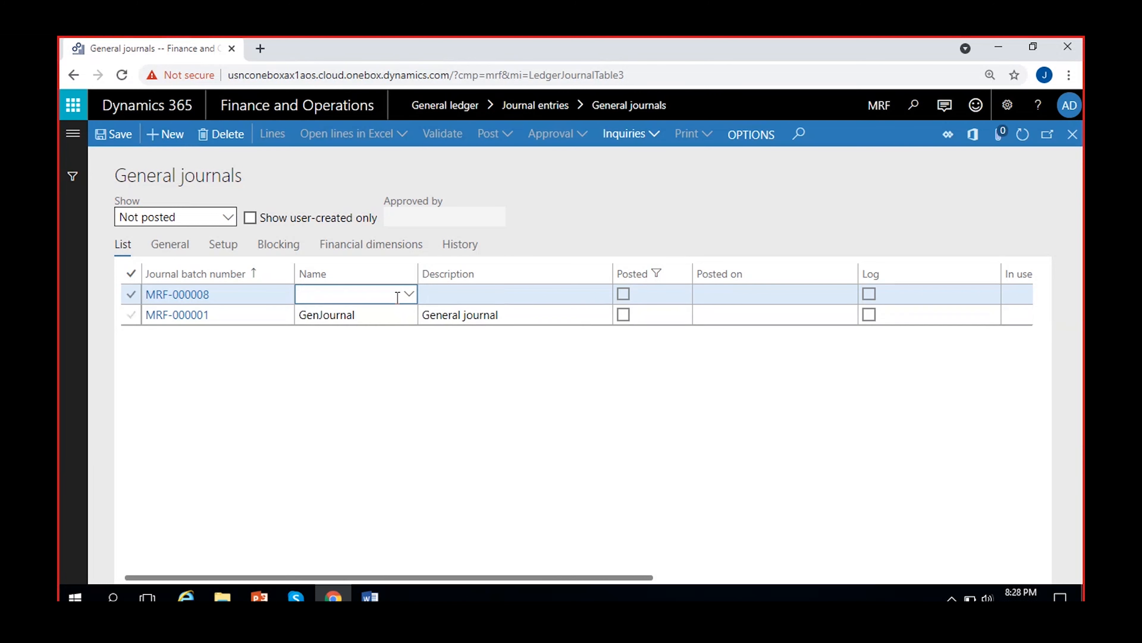
{"action": "left_click", "coordinate": [408, 295]}
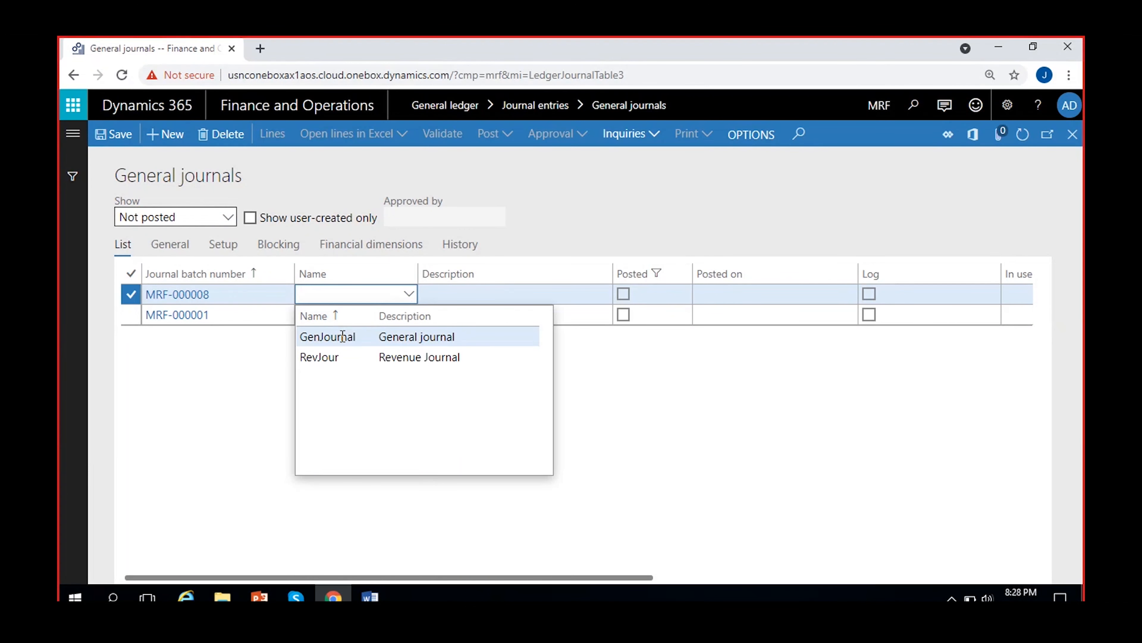
{"action": "left_click", "coordinate": [343, 335]}
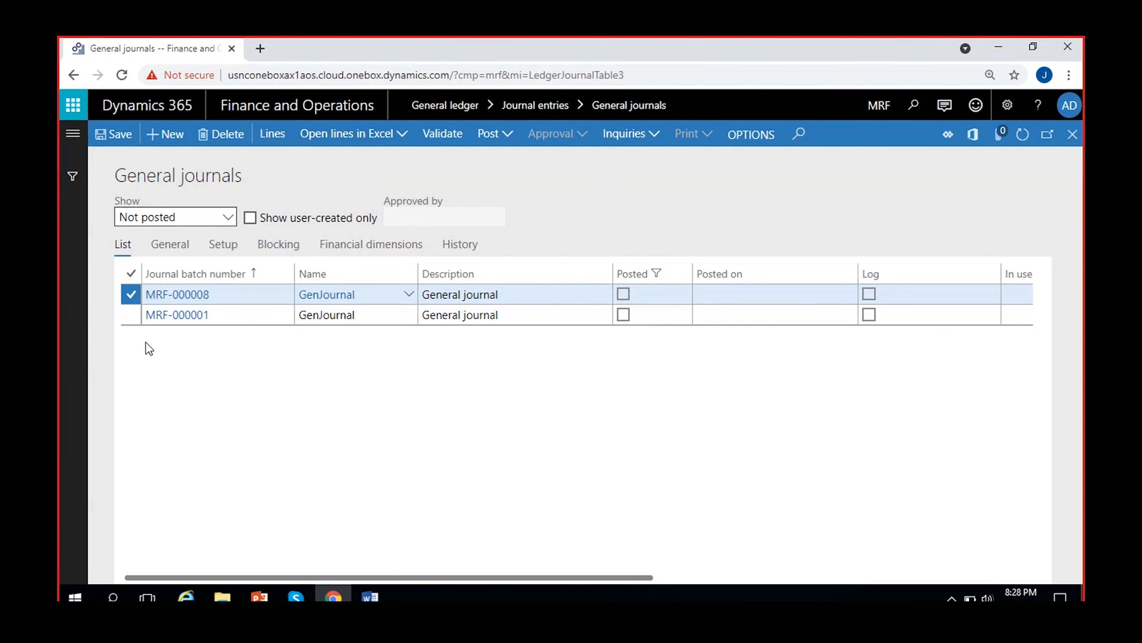
- Check which actions are available with both unposted journals selected, and return to the new journal MRF-000008 alone
{"action": "left_click", "coordinate": [131, 315]}
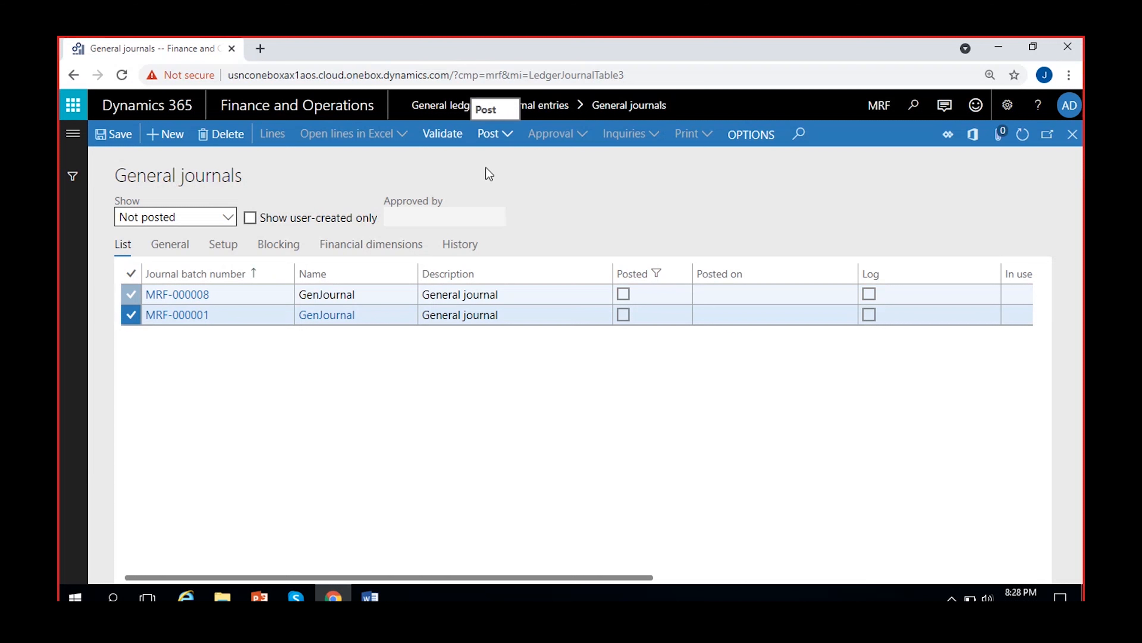
{"action": "left_click", "coordinate": [132, 317]}
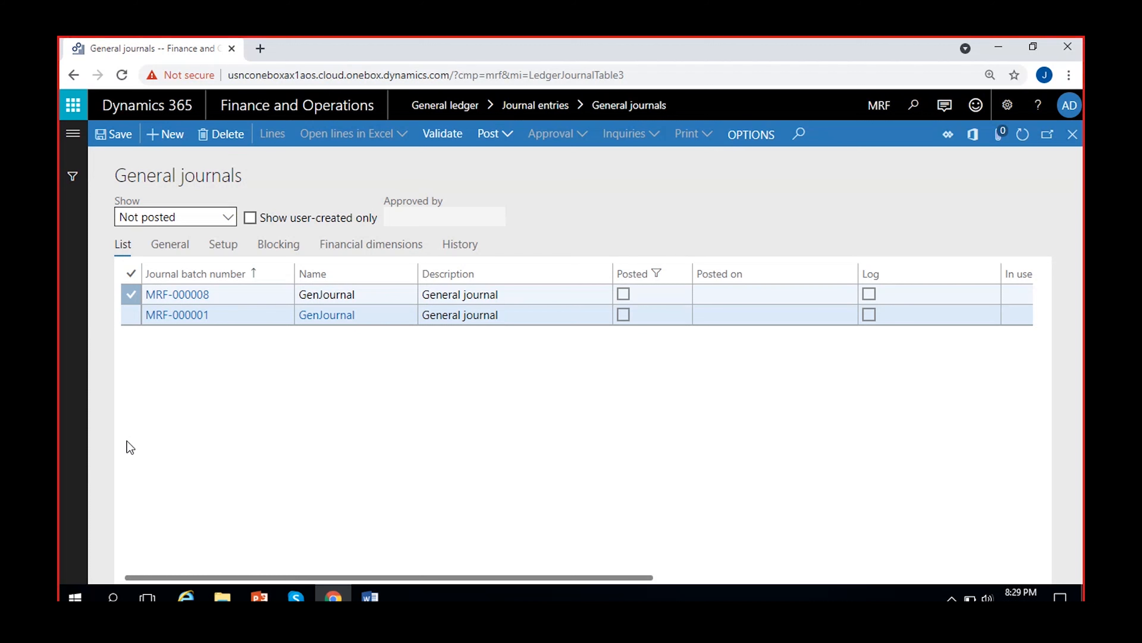
{"action": "left_click", "coordinate": [132, 316]}
{"action": "left_click", "coordinate": [132, 315]}
{"action": "left_click", "coordinate": [359, 295]}
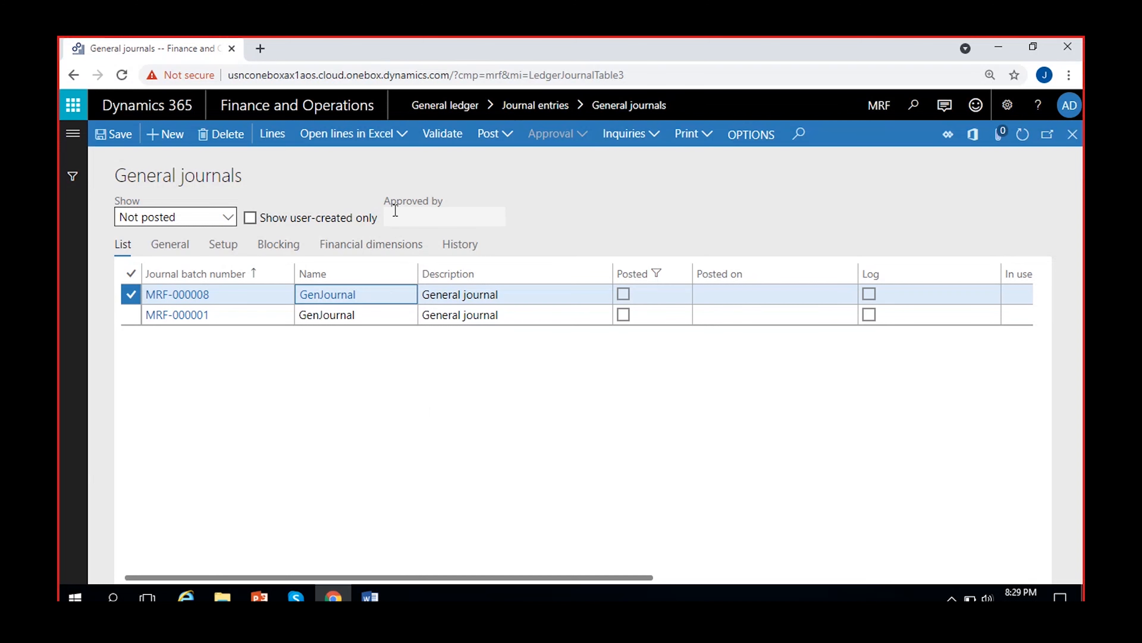
- Examine the Excel line templates and the posting options offered for the new journal without applying any
{"action": "left_click", "coordinate": [403, 140]}
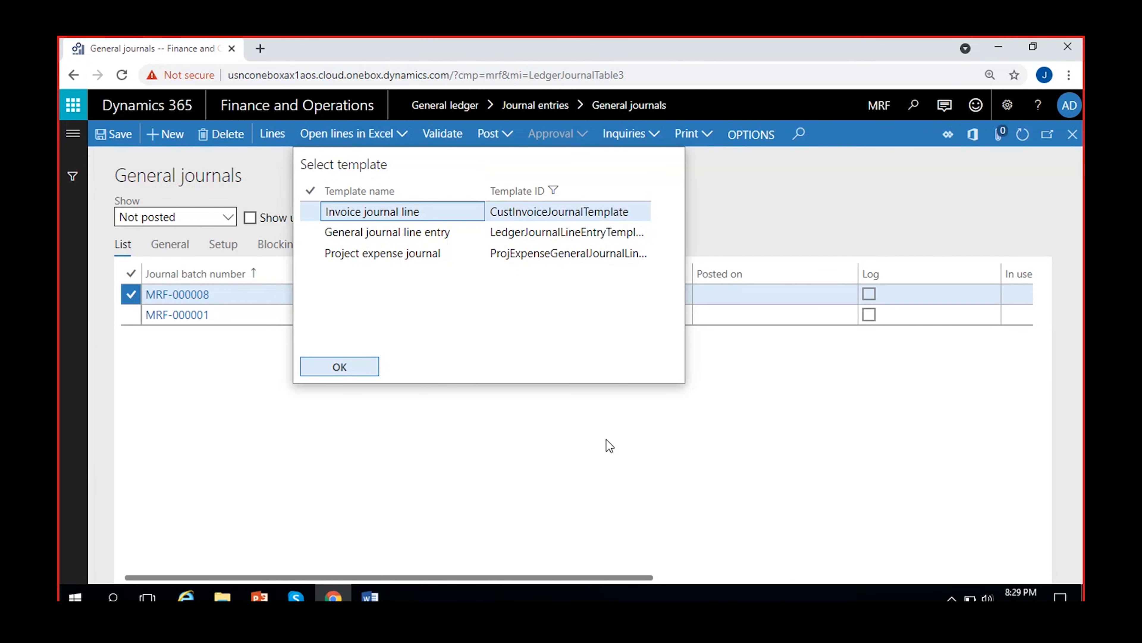
{"action": "left_click", "coordinate": [529, 501]}
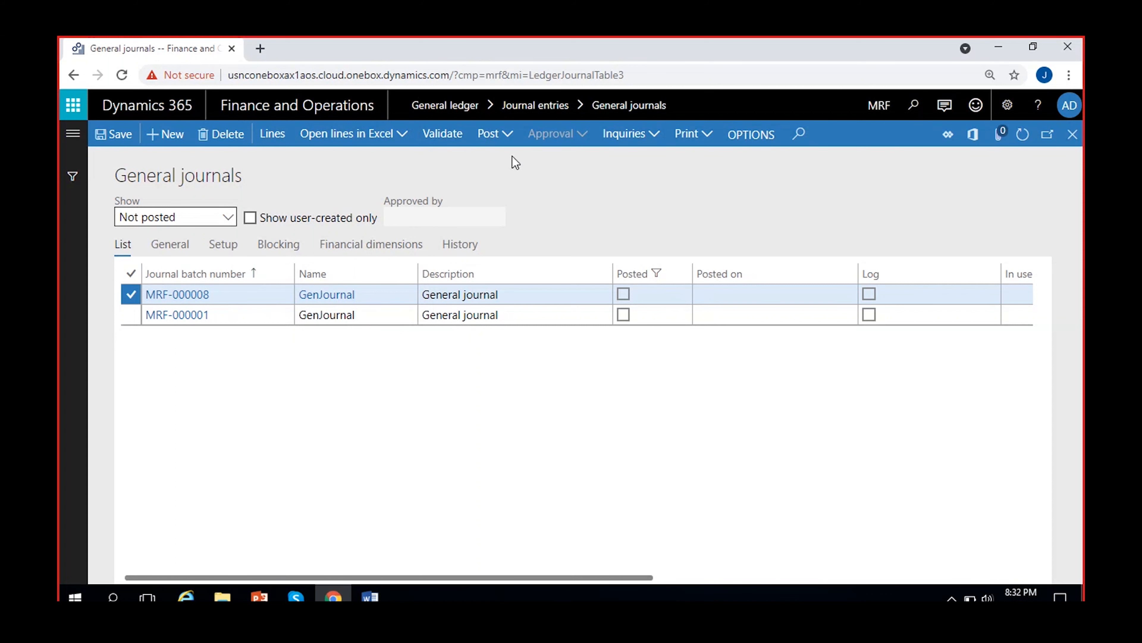
{"action": "left_click", "coordinate": [508, 134]}
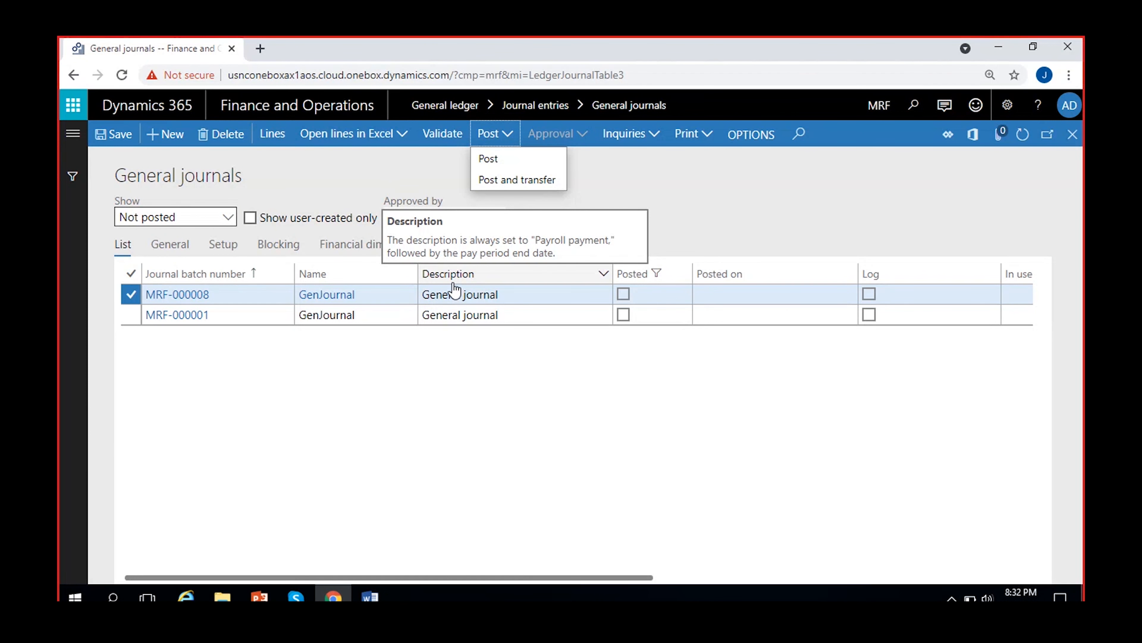
{"action": "left_click", "coordinate": [545, 181]}
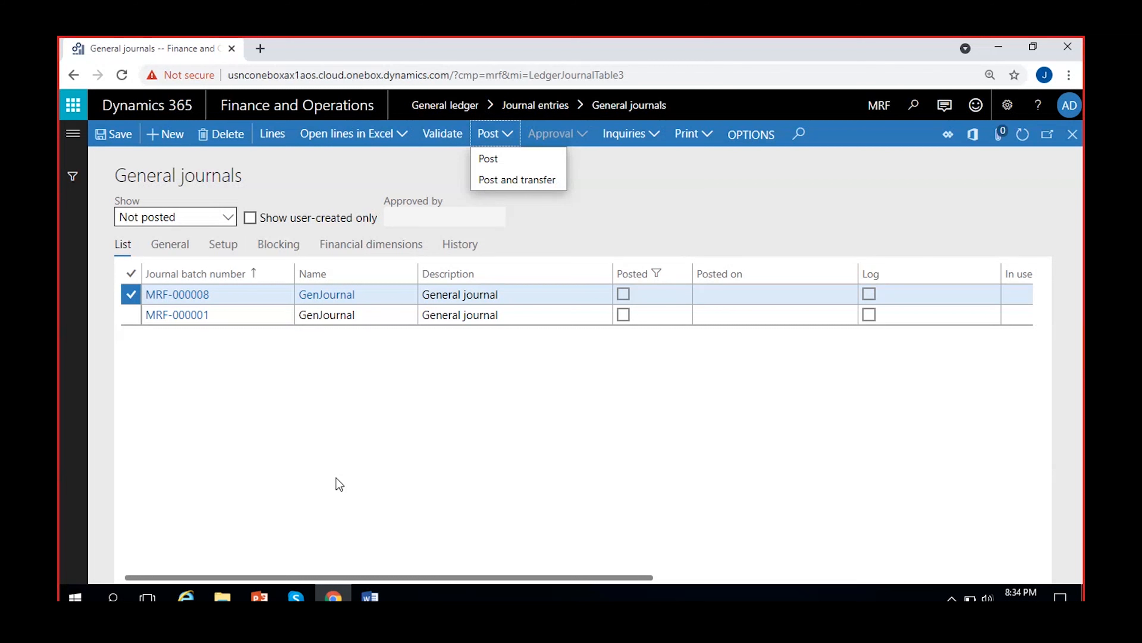
{"action": "left_click", "coordinate": [664, 216]}
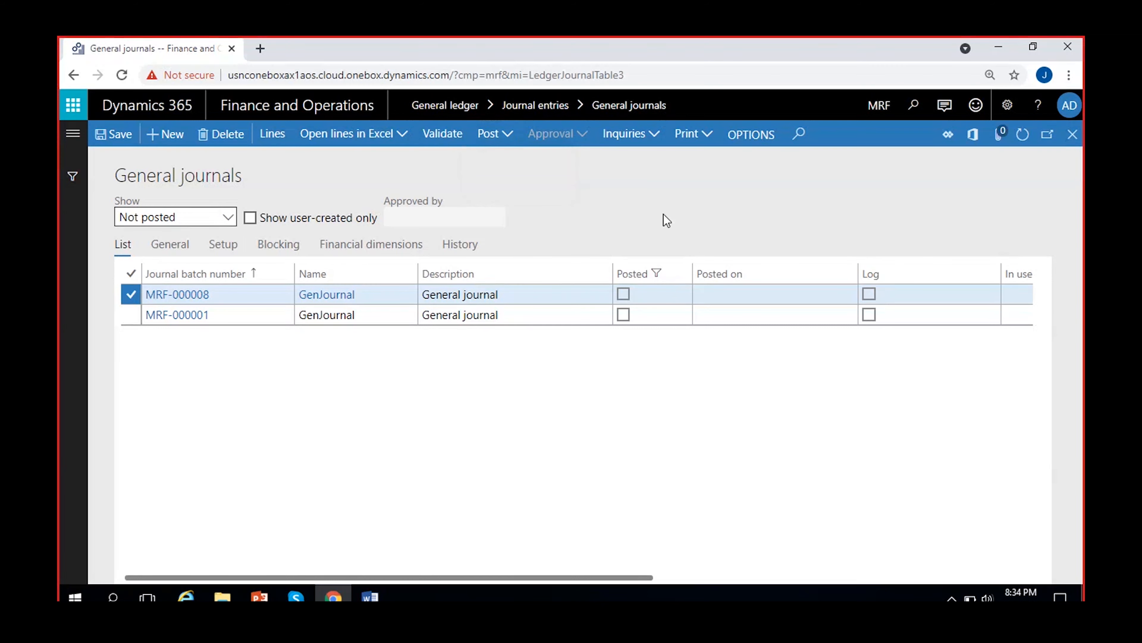
- Examine the inquiry and print options available for the new journal without running any
{"action": "left_click", "coordinate": [652, 140]}
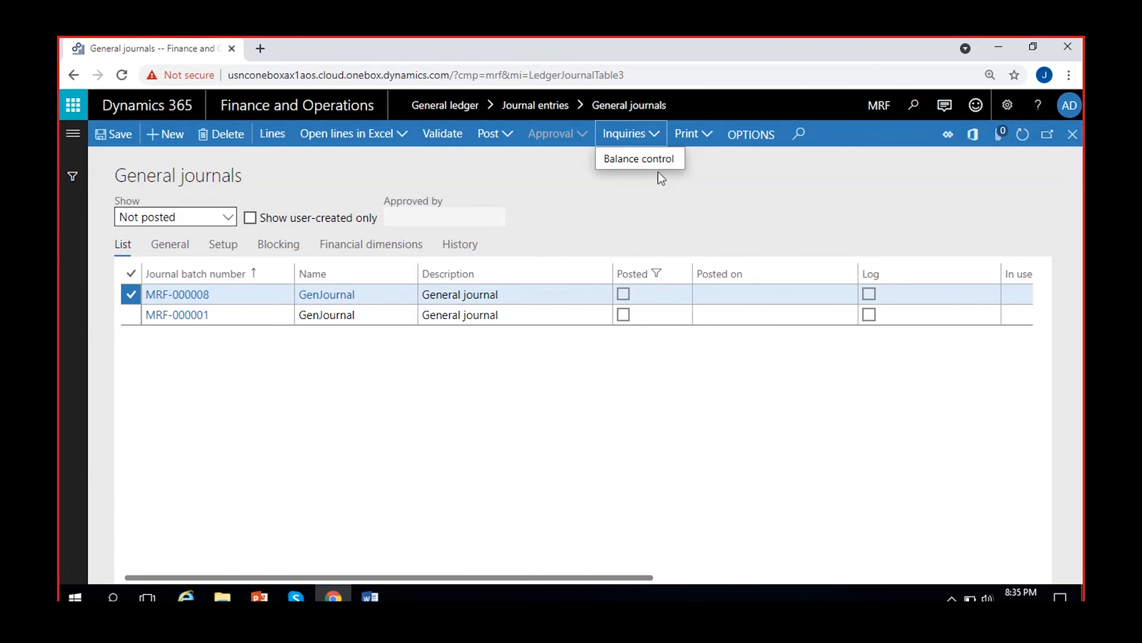
{"action": "left_click", "coordinate": [650, 209]}
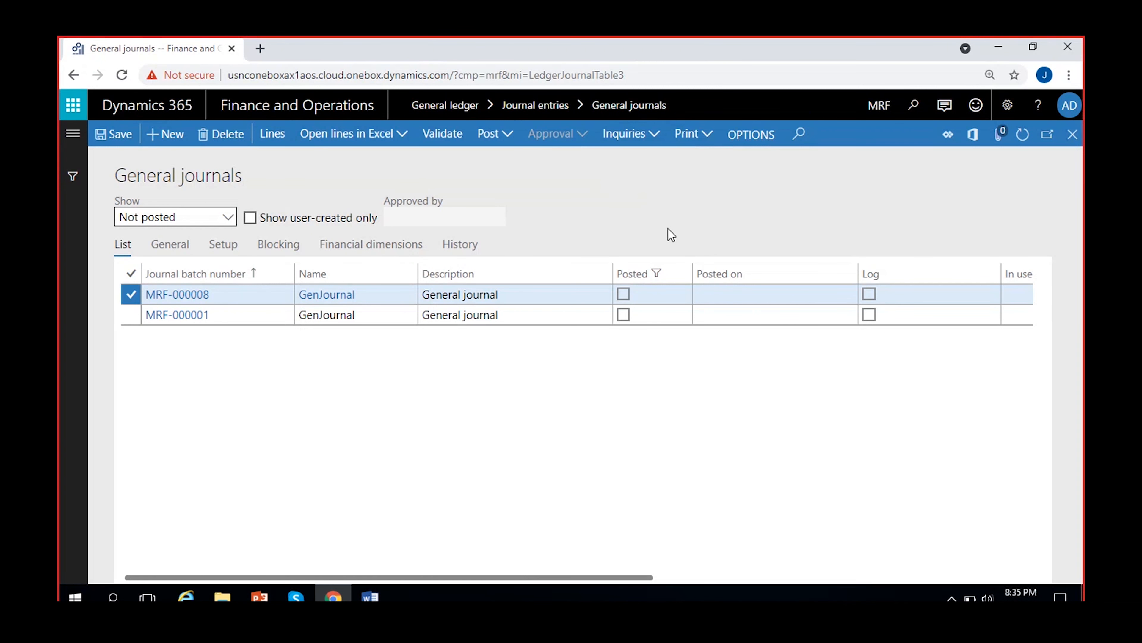
{"action": "left_click", "coordinate": [711, 142]}
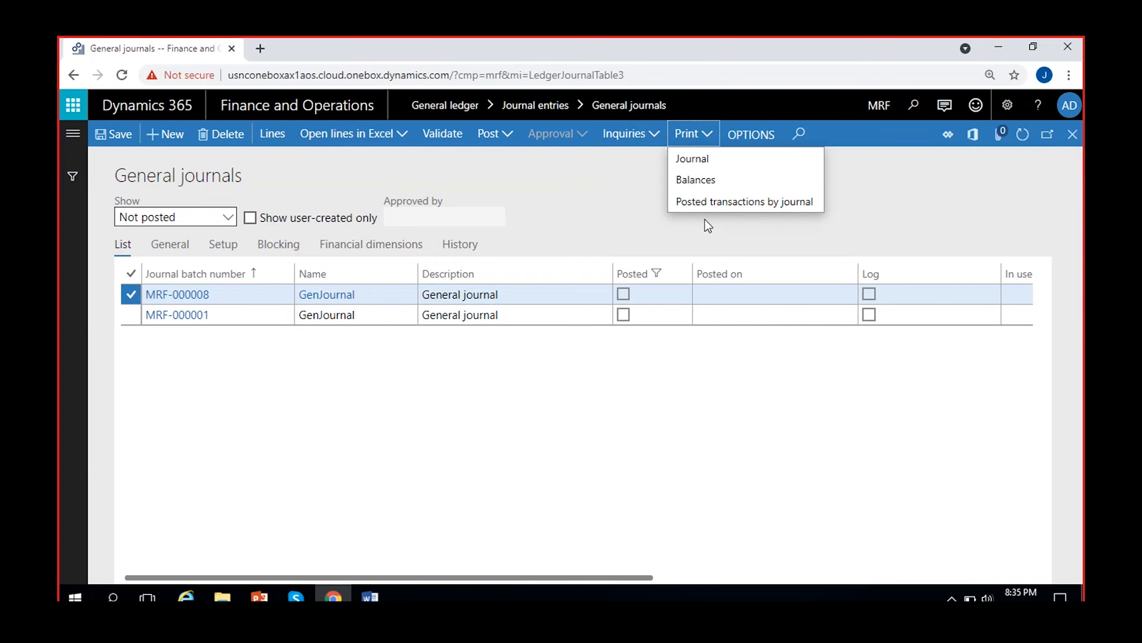
{"action": "left_click", "coordinate": [275, 261]}
{"action": "left_click", "coordinate": [617, 220]}
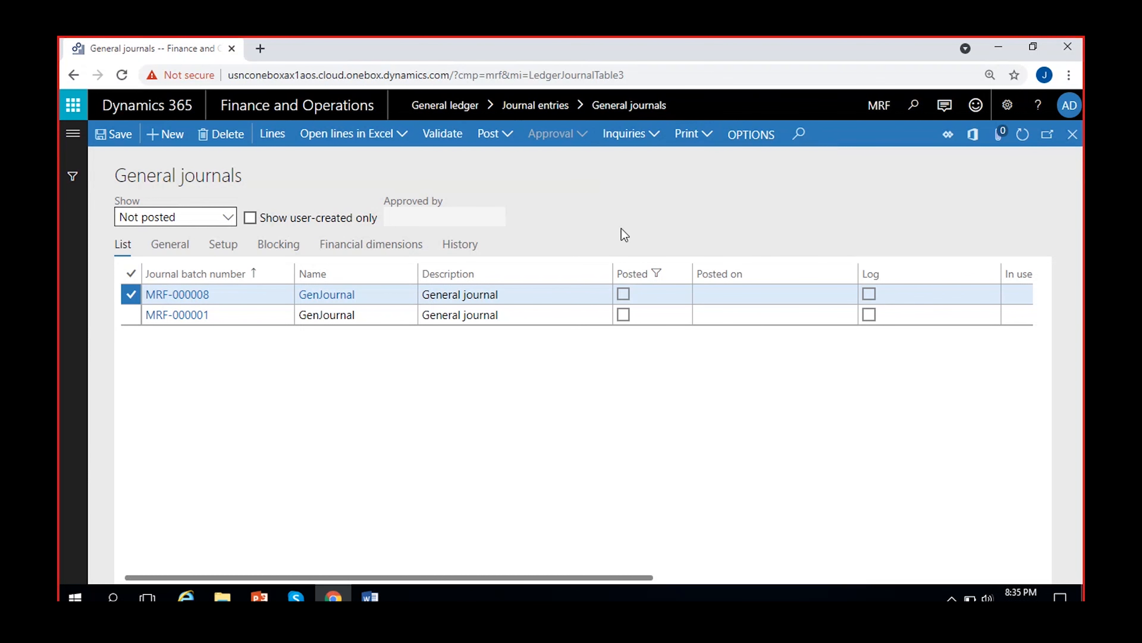
- Open Security diagnostics for the general journals page, examine the listed roles, duties and privileges, and close it
{"action": "left_click", "coordinate": [738, 143]}
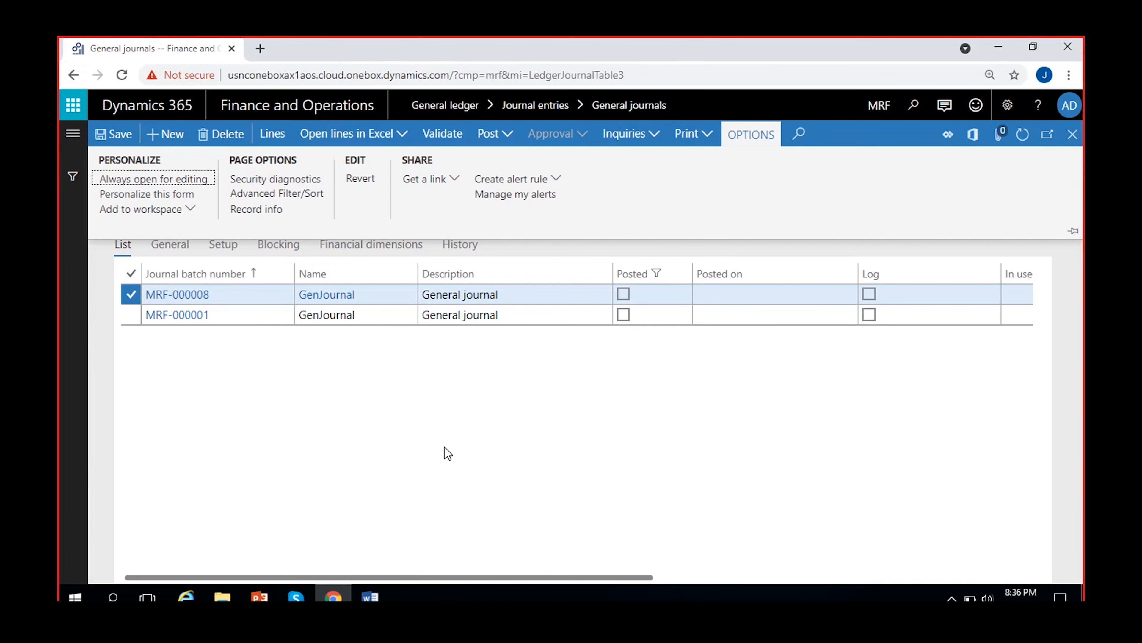
{"action": "left_click", "coordinate": [286, 177]}
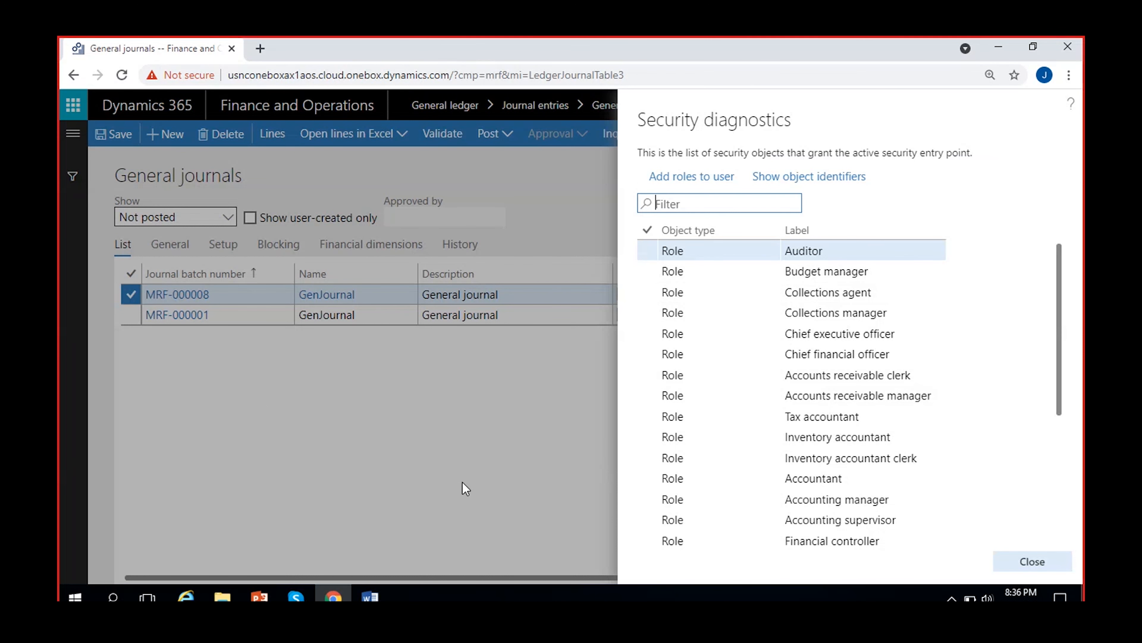
{"action": "scroll", "coordinate": [731, 447], "scroll_direction": "down", "scroll_amount": 5}
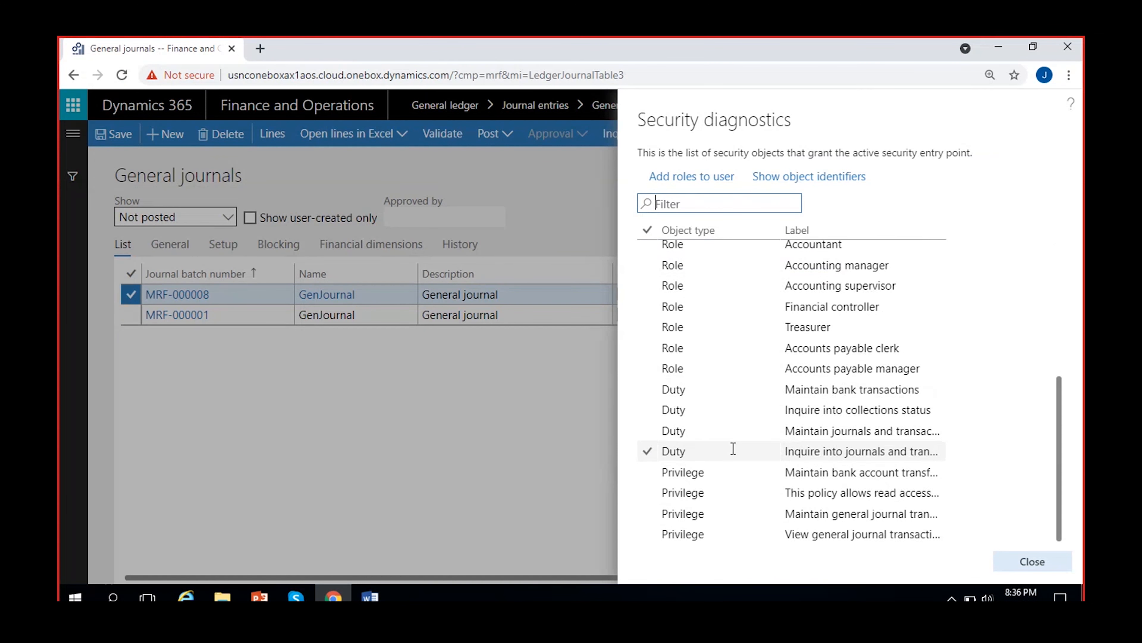
{"action": "scroll", "coordinate": [722, 446], "scroll_direction": "up", "scroll_amount": 5}
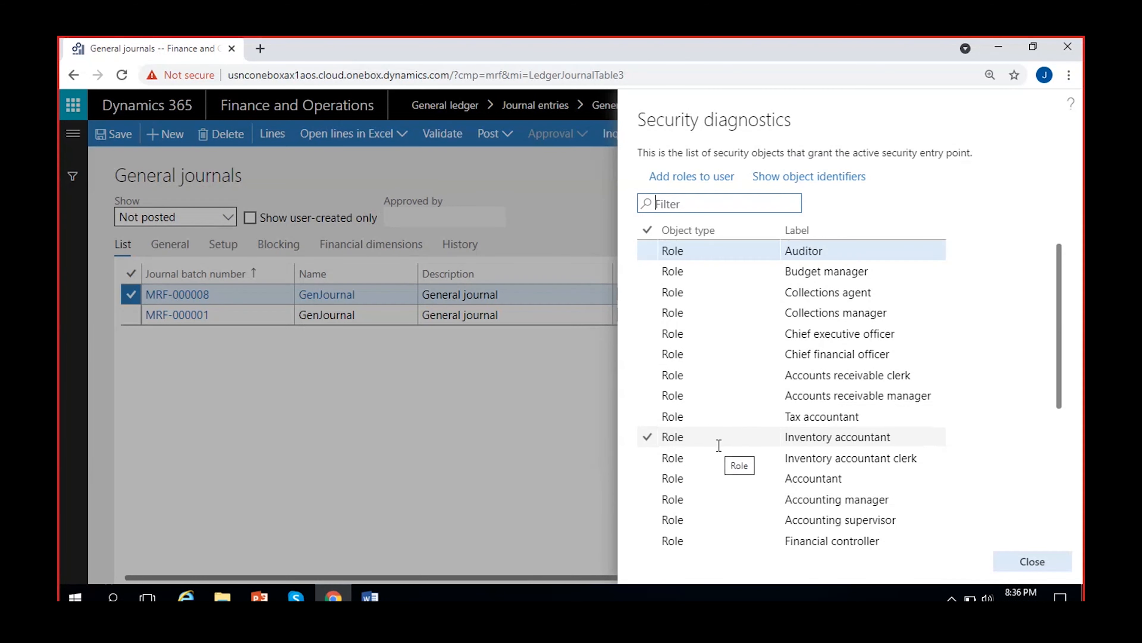
{"action": "scroll", "coordinate": [675, 315], "scroll_direction": "down", "scroll_amount": 3}
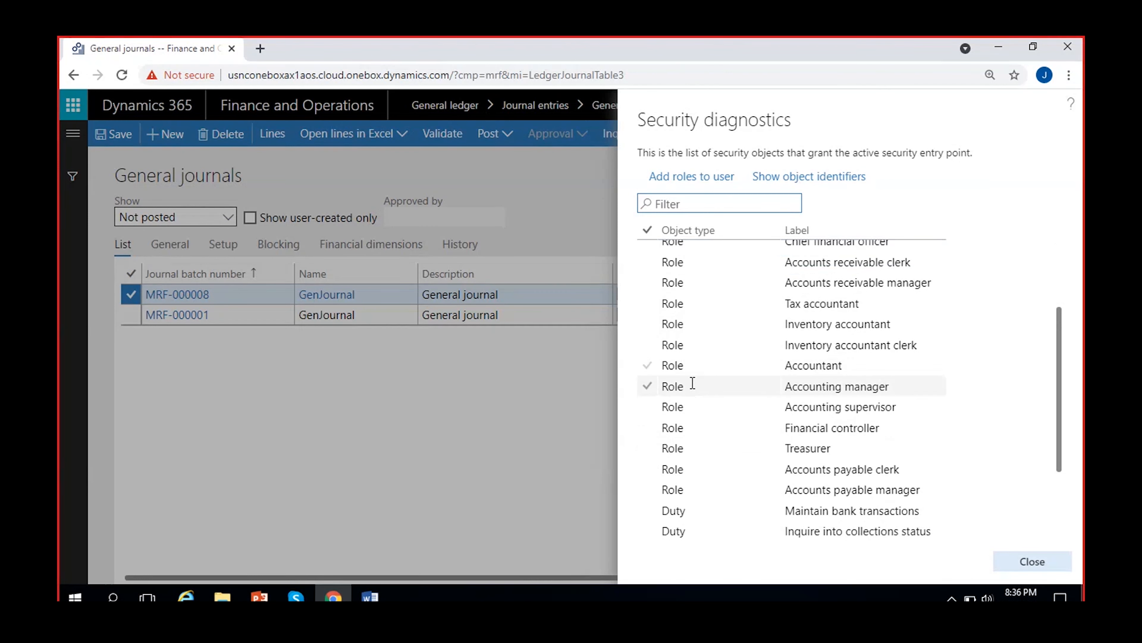
{"action": "scroll", "coordinate": [733, 469], "scroll_direction": "up", "scroll_amount": 3}
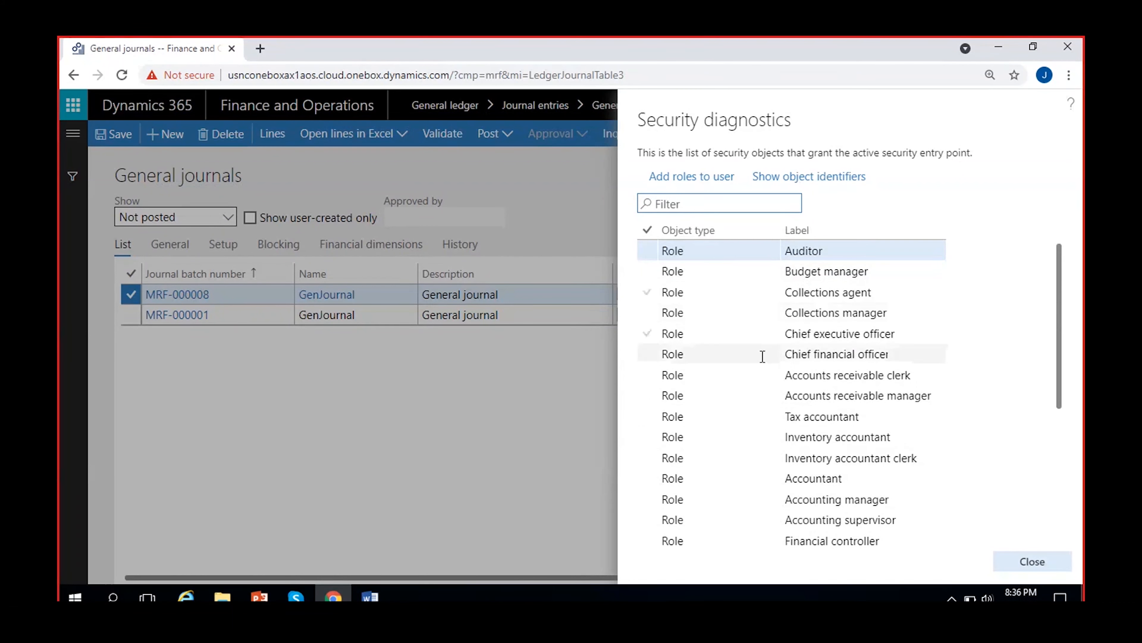
{"action": "scroll", "coordinate": [765, 473], "scroll_direction": "down", "scroll_amount": 3}
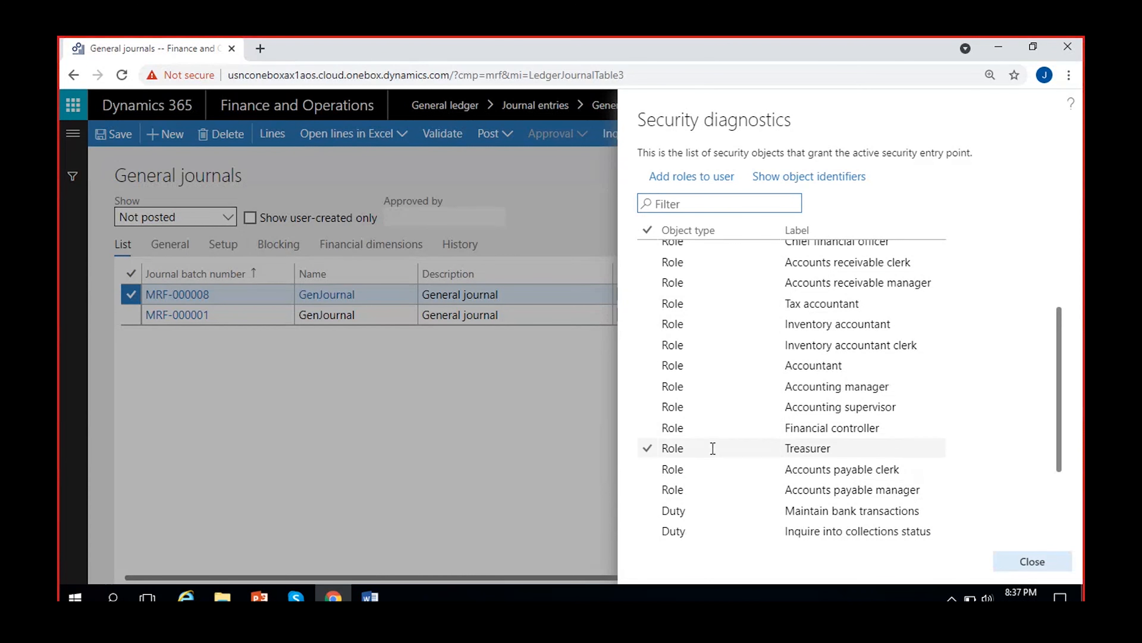
{"action": "scroll", "coordinate": [711, 451], "scroll_direction": "up", "scroll_amount": 3}
{"action": "left_click", "coordinate": [1035, 563]}
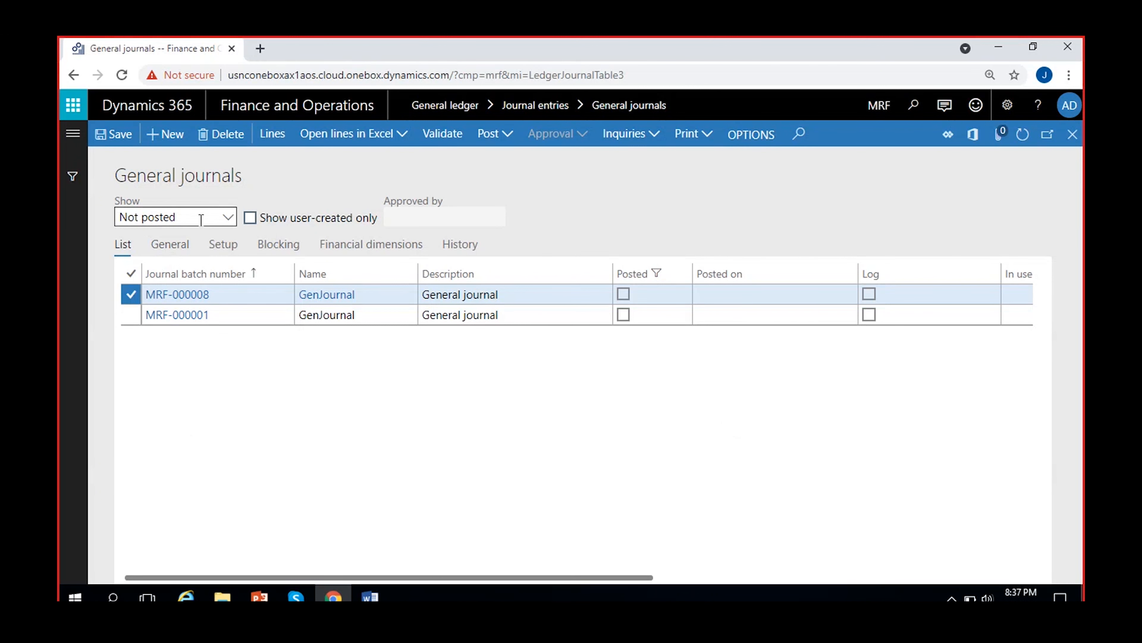
- Check the posting status filter options, and examine the batch number, name and journal type in journal MRF-000008's general details
{"action": "left_click", "coordinate": [228, 217]}
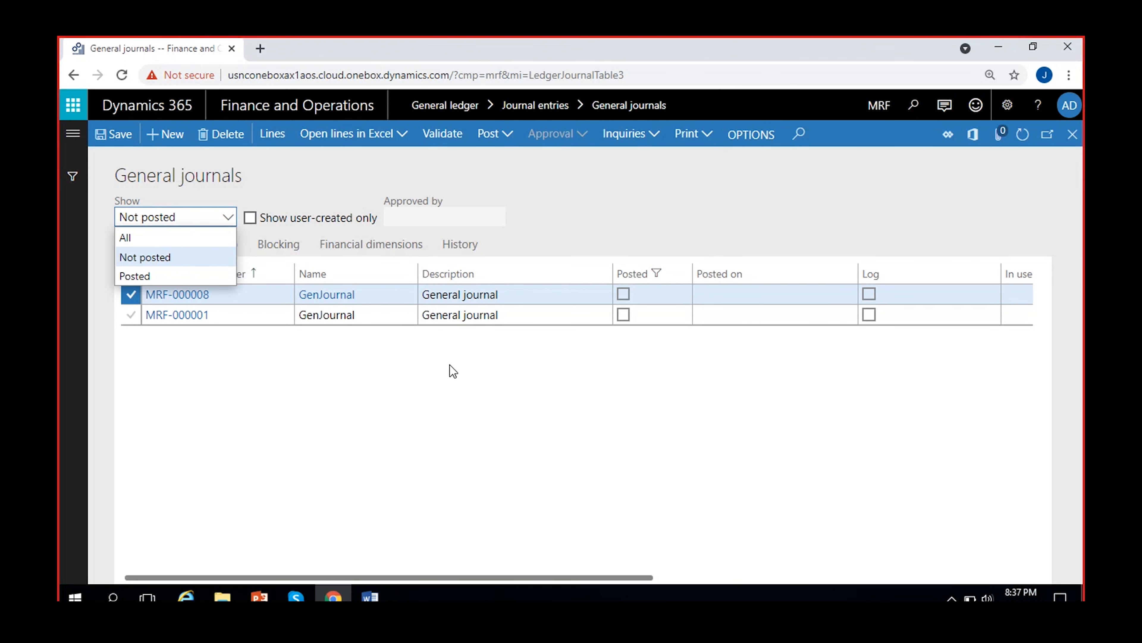
{"action": "left_click", "coordinate": [269, 351]}
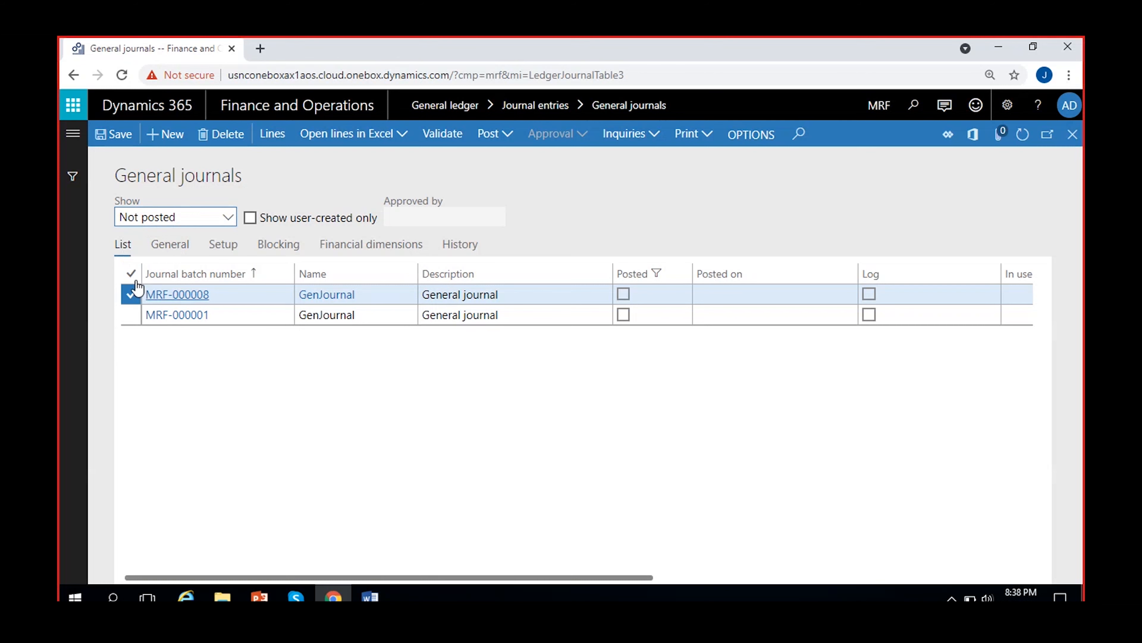
{"action": "left_click", "coordinate": [180, 246]}
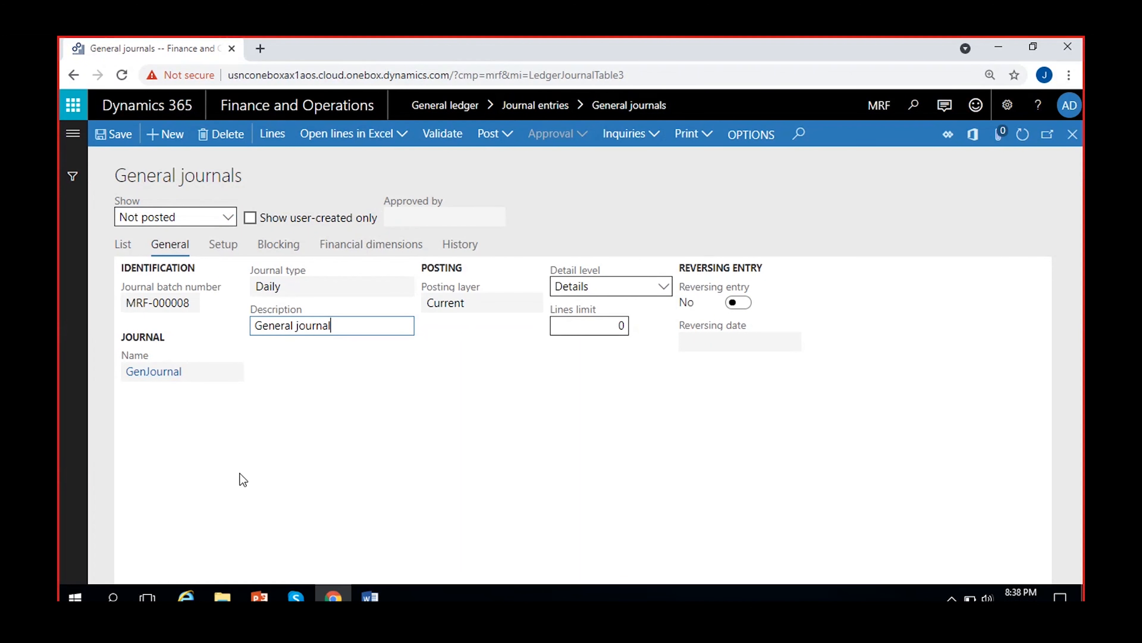
{"action": "left_click", "coordinate": [184, 302]}
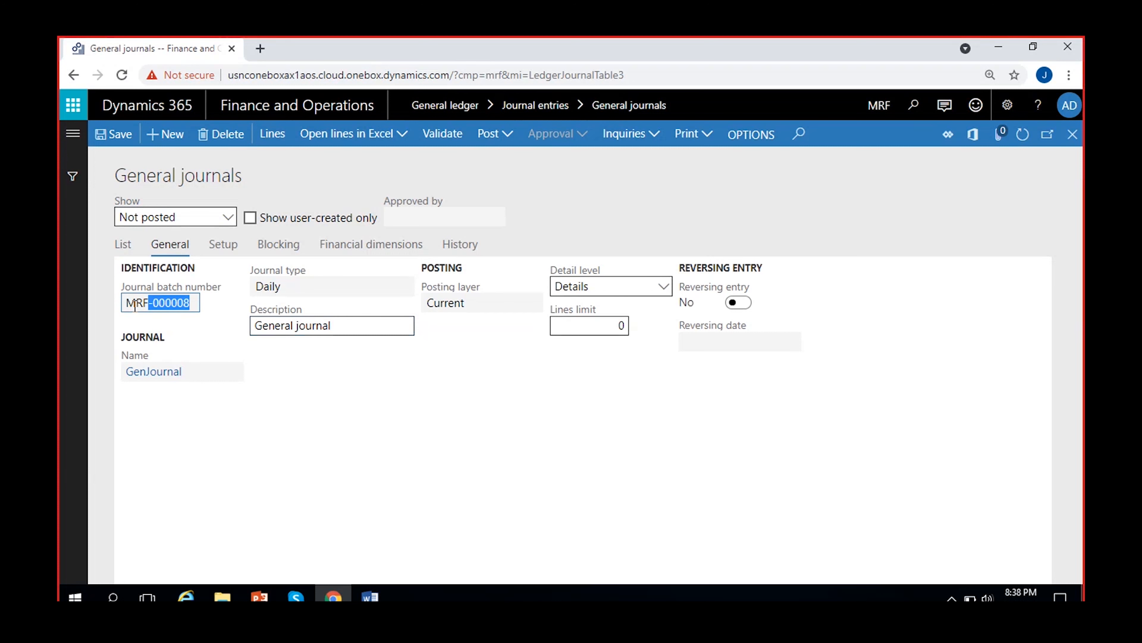
{"action": "left_click", "coordinate": [123, 245]}
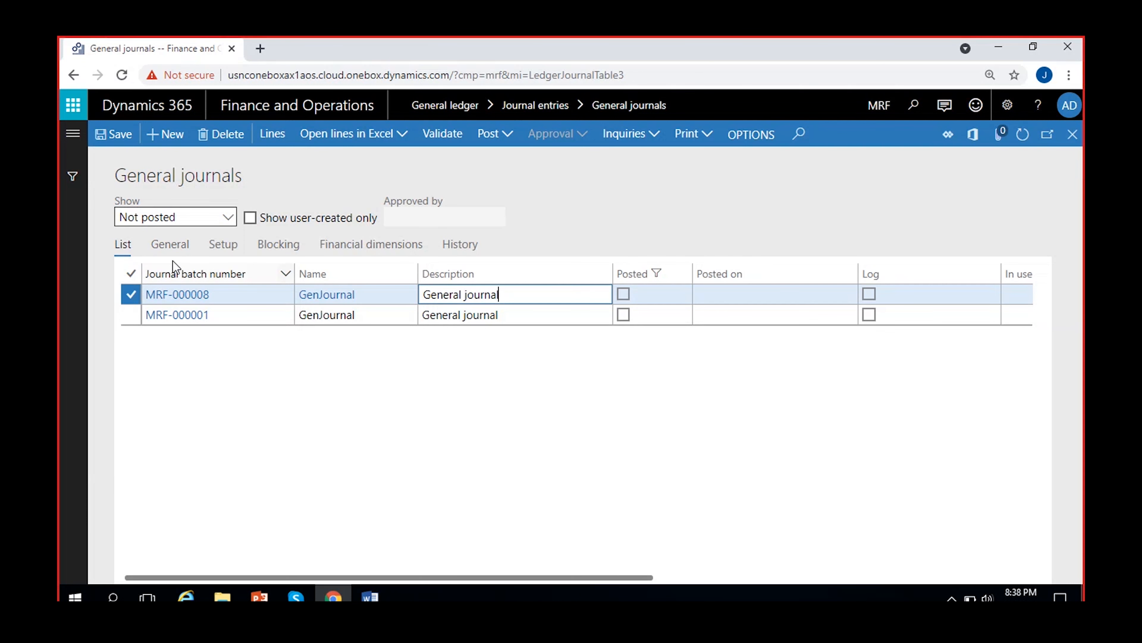
{"action": "left_click", "coordinate": [170, 245]}
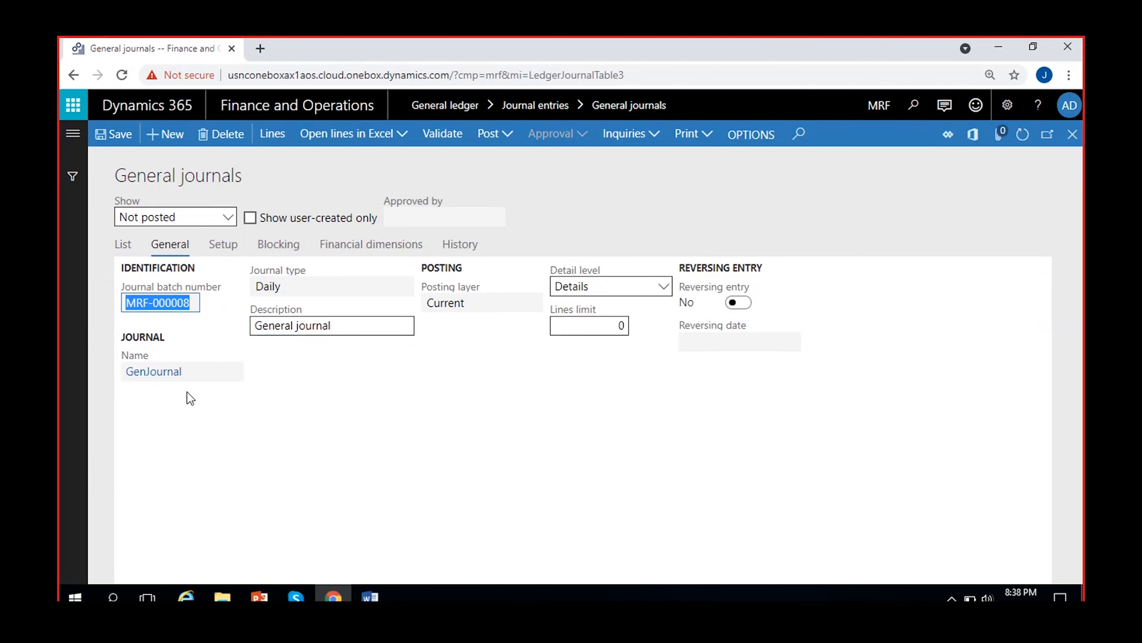
{"action": "key", "text": "Tab"}
{"action": "left_click", "coordinate": [169, 411]}
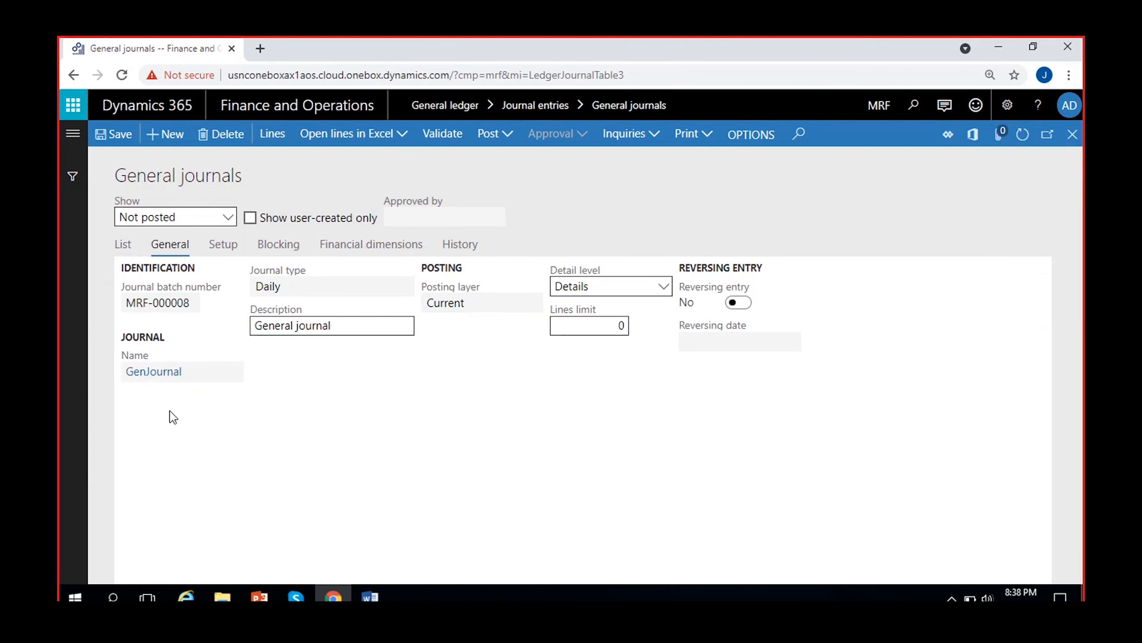
{"action": "left_click", "coordinate": [301, 284]}
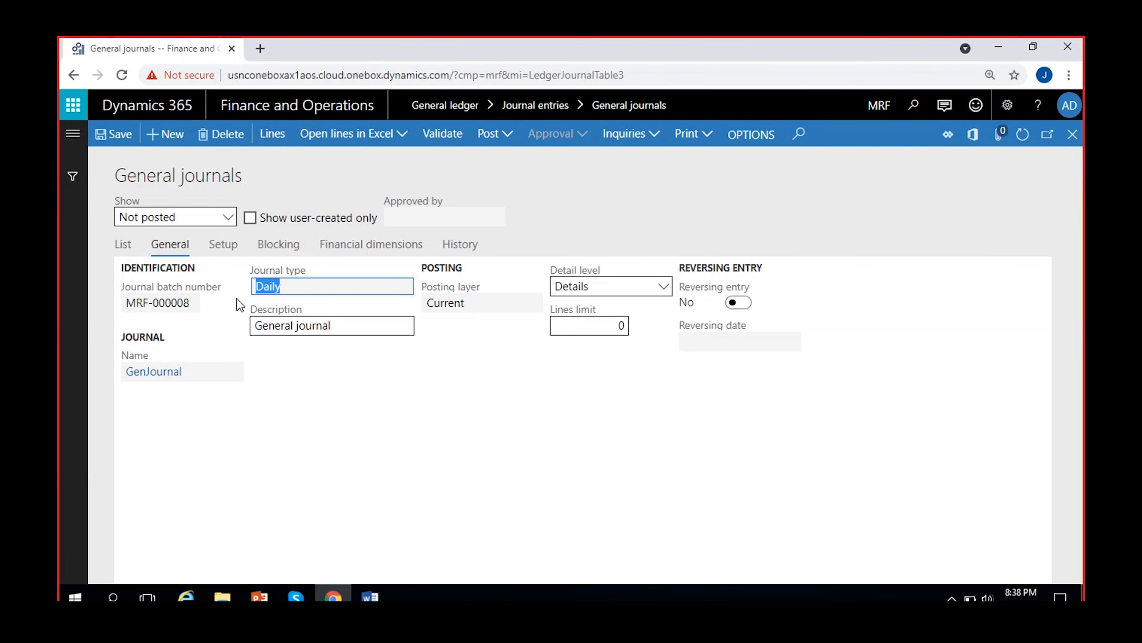
{"action": "left_click", "coordinate": [301, 379]}
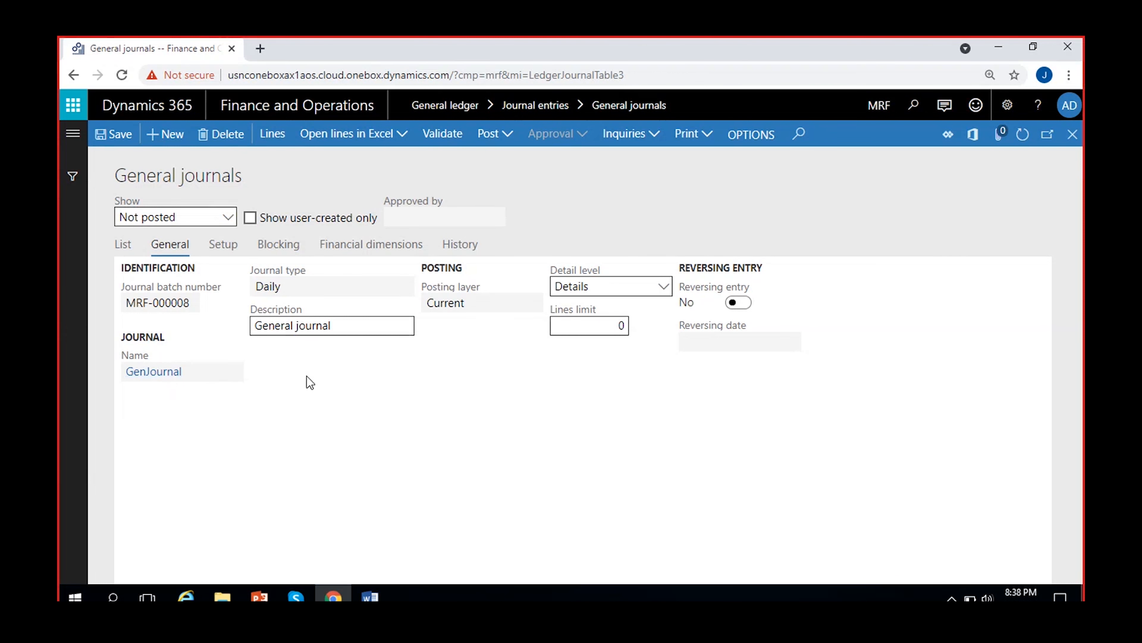
- Change the description of journal MRF-000008 to "Expenses payment" in the journals list
{"action": "left_click", "coordinate": [349, 327]}
{"action": "left_click", "coordinate": [123, 244]}
{"action": "left_click_drag", "start_coordinate": [511, 299], "coordinate": [414, 416]}
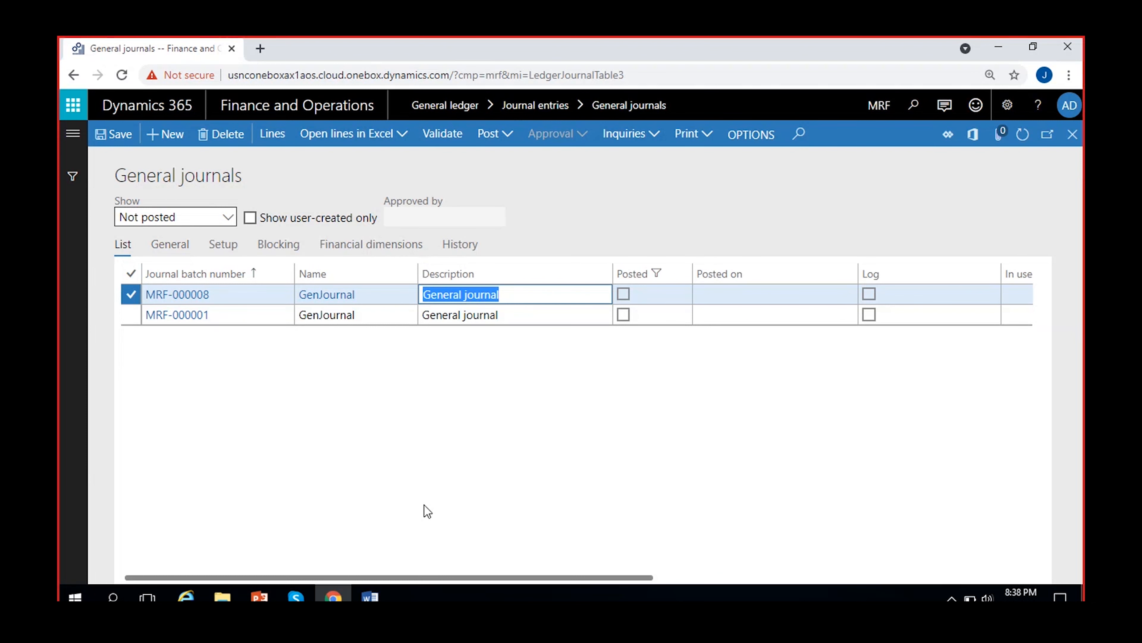
{"action": "key", "text": "BackSpace"}
{"action": "type", "text": "Ex"}
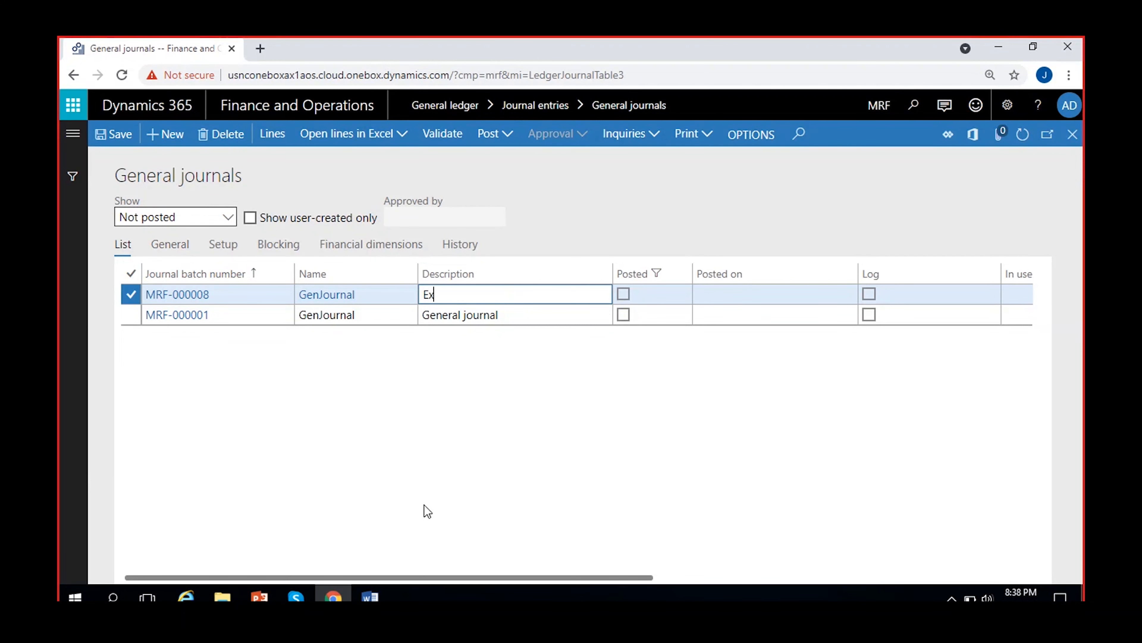
{"action": "type", "text": "penses payment"}
{"action": "left_click", "coordinate": [447, 487]}
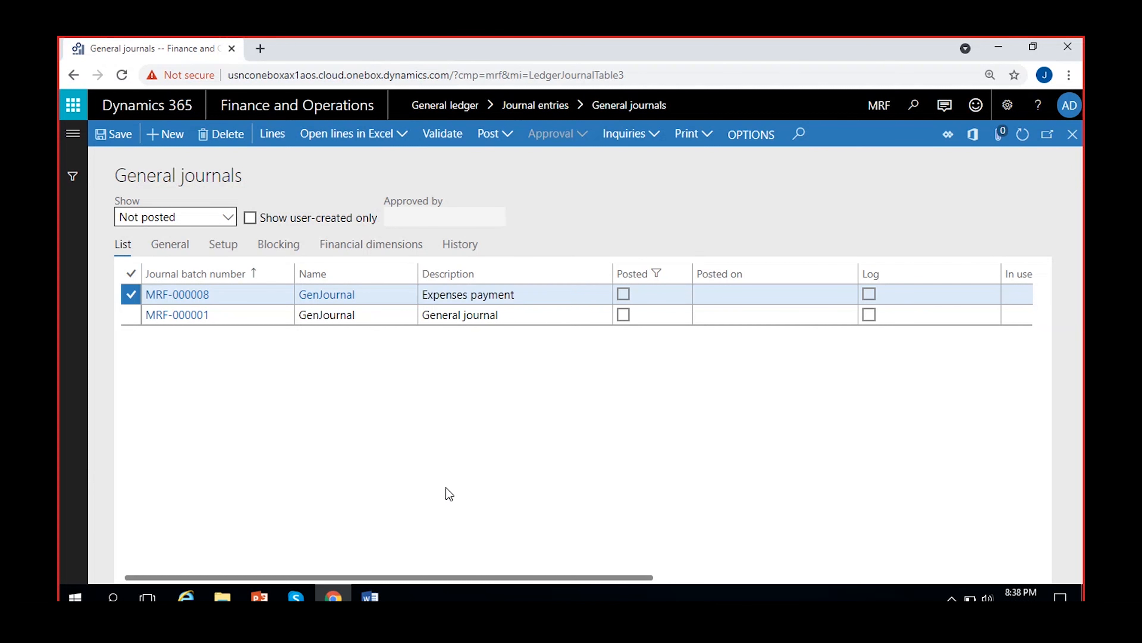
- Examine the posting layer in the general details of journal MRF-000008
{"action": "left_click", "coordinate": [183, 247]}
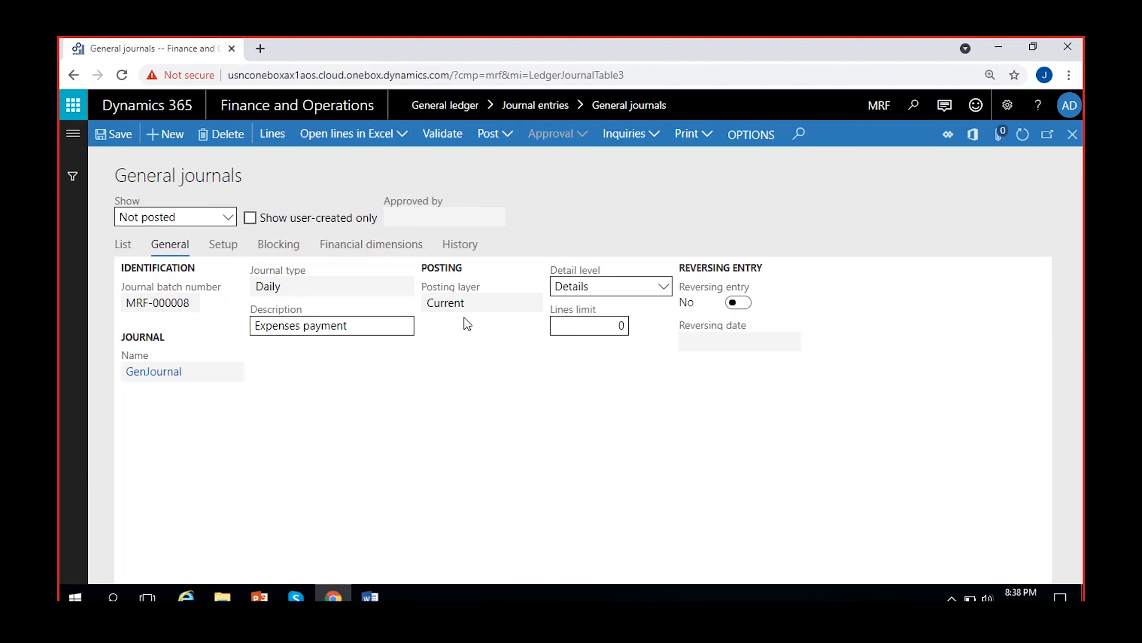
{"action": "left_click", "coordinate": [463, 307]}
{"action": "left_click", "coordinate": [471, 340]}
{"action": "left_click", "coordinate": [481, 302]}
{"action": "left_click_drag", "start_coordinate": [481, 303], "coordinate": [446, 338]}
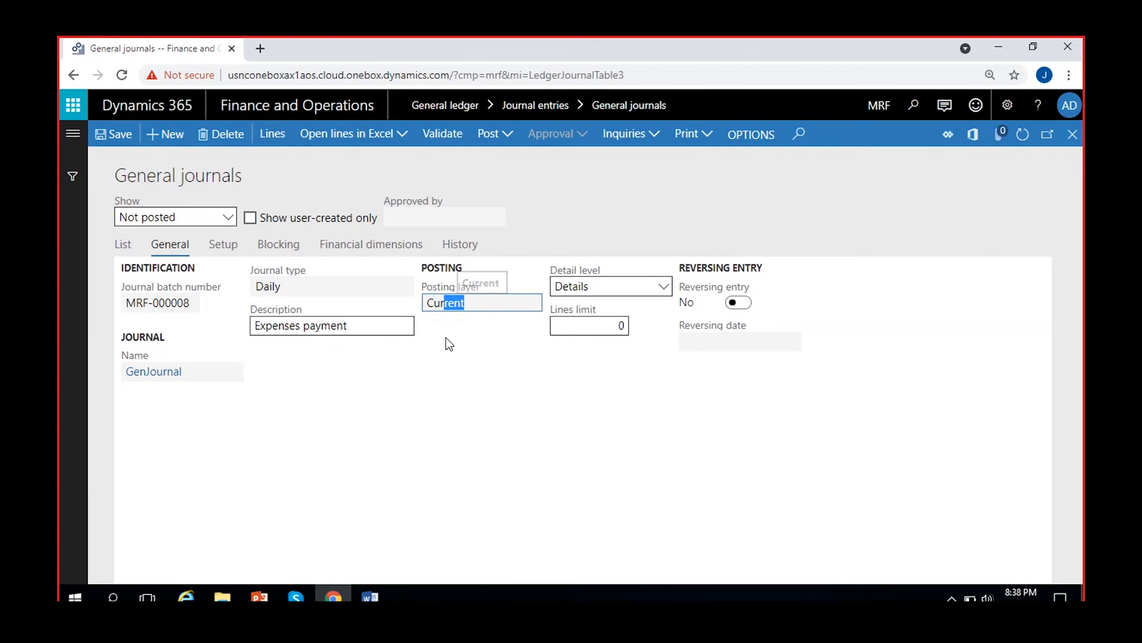
{"action": "left_click", "coordinate": [459, 352]}
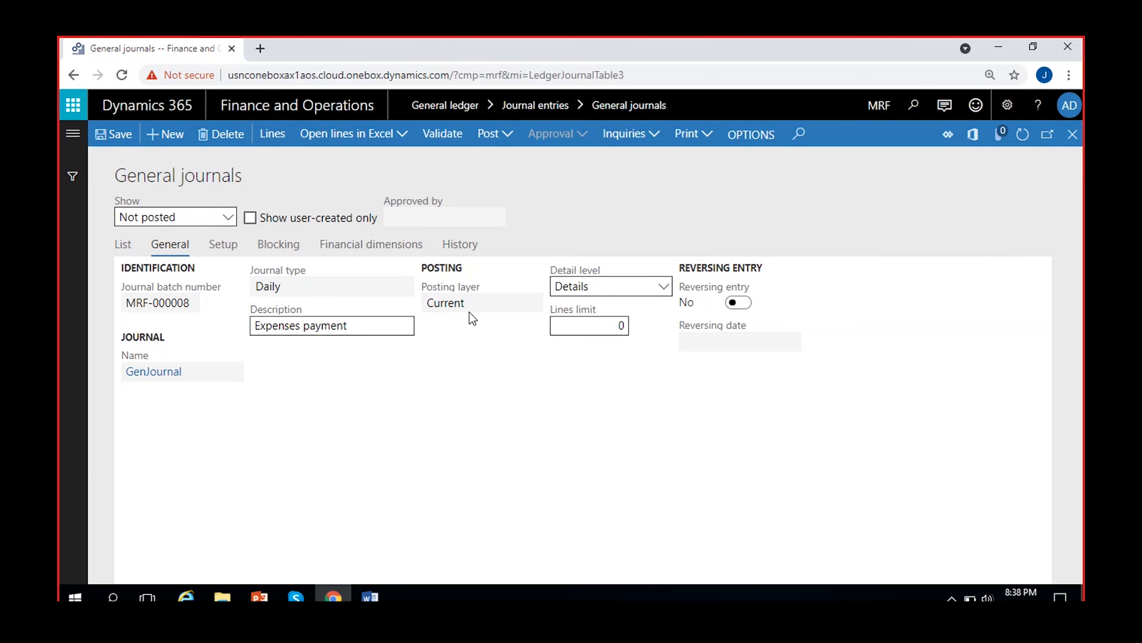
{"action": "left_click_drag", "start_coordinate": [470, 303], "coordinate": [432, 304]}
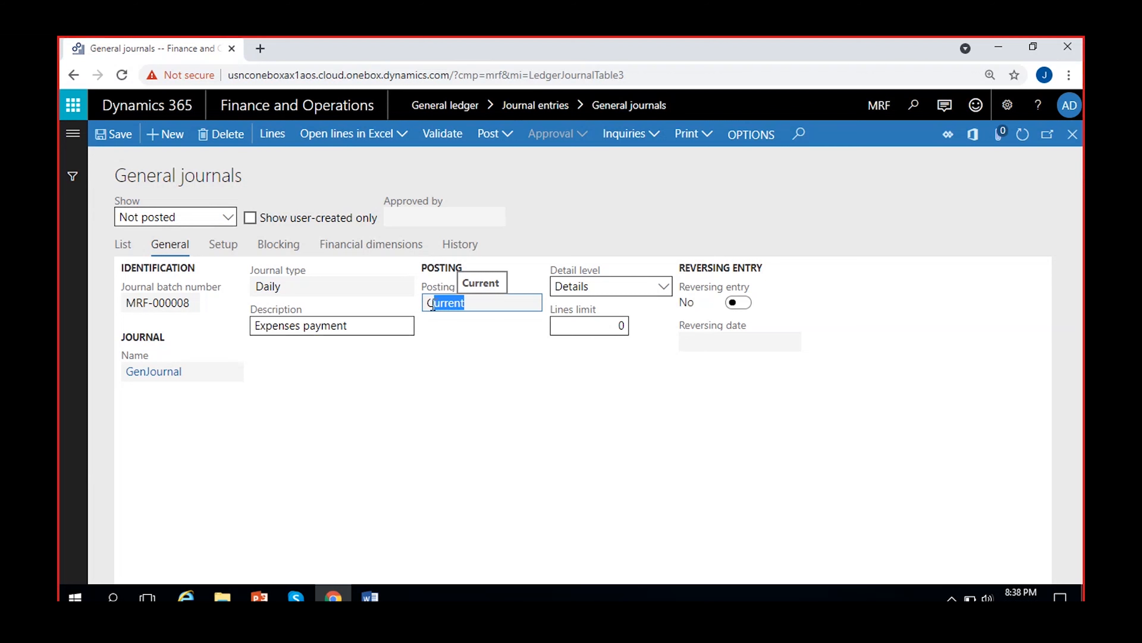
{"action": "left_click", "coordinate": [453, 341]}
{"action": "left_click", "coordinate": [461, 303]}
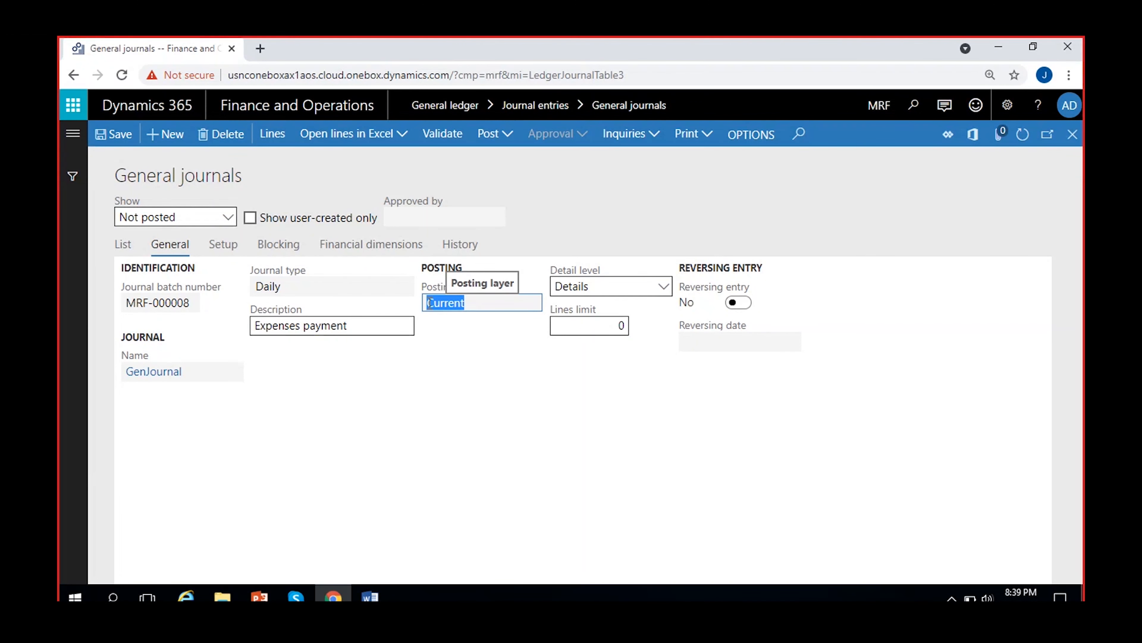
{"action": "left_click", "coordinate": [596, 446]}
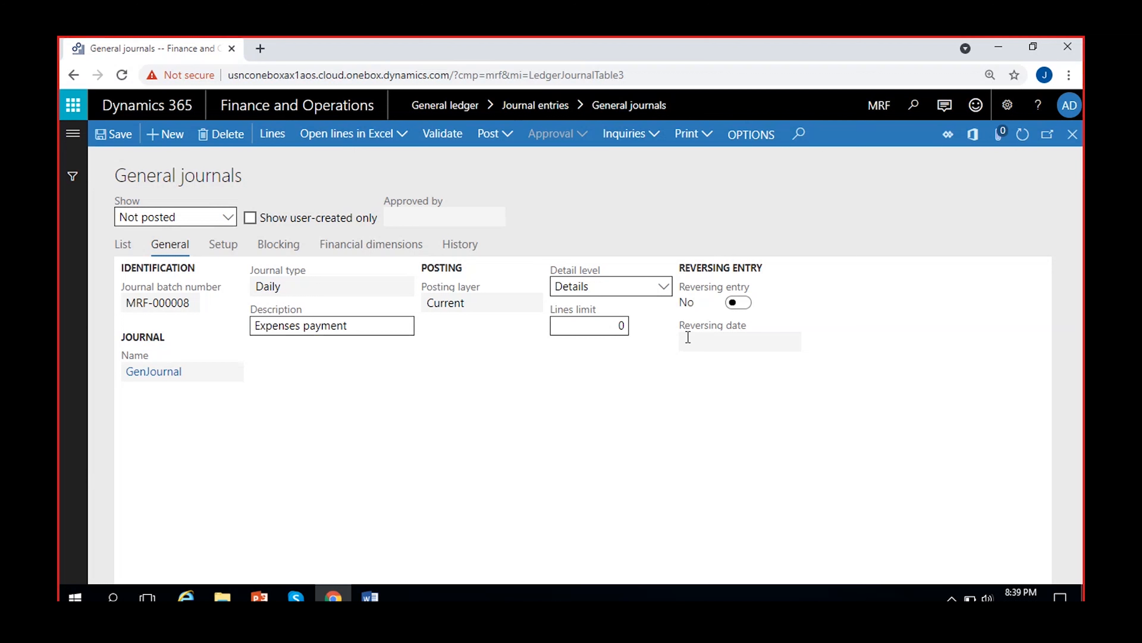
- Check the detail level options offered for journal MRF-000008 without choosing another one
{"action": "left_click", "coordinate": [664, 287]}
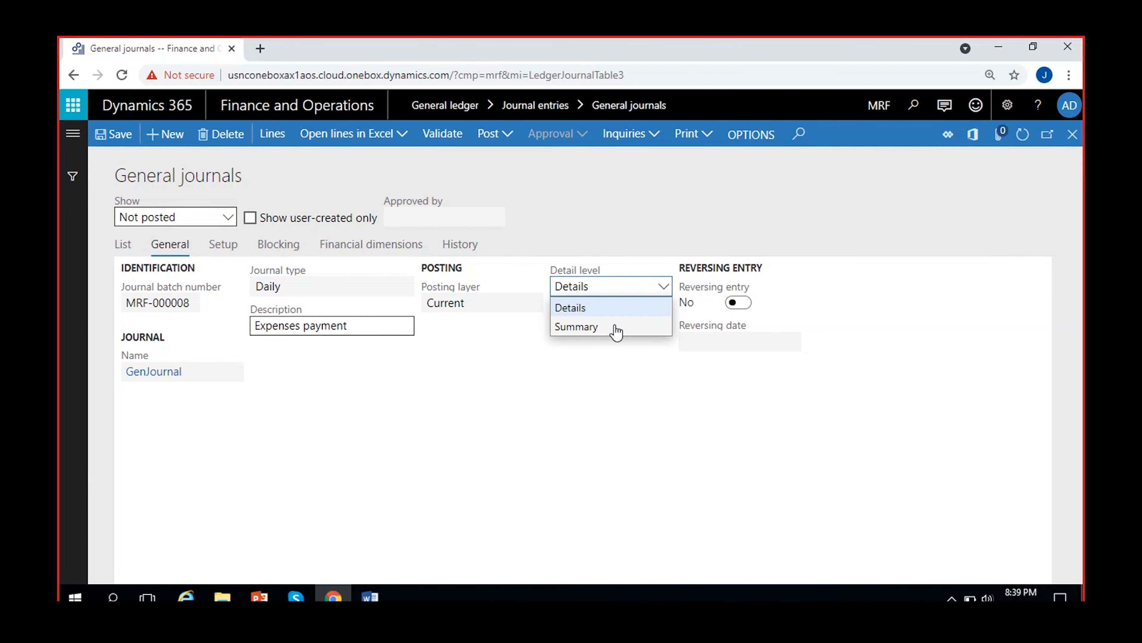
{"action": "left_click", "coordinate": [215, 394]}
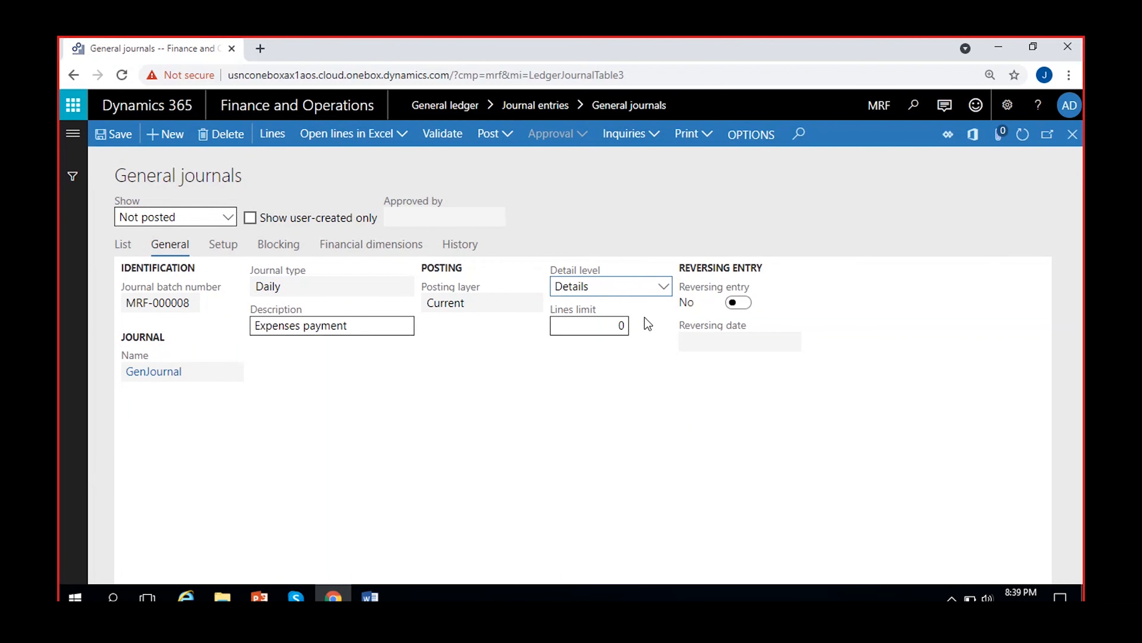
{"action": "left_click", "coordinate": [632, 375]}
- Set the lines limit of journal MRF-000008 to 10 and check the journal in the list and its general details
{"action": "left_click", "coordinate": [125, 244]}
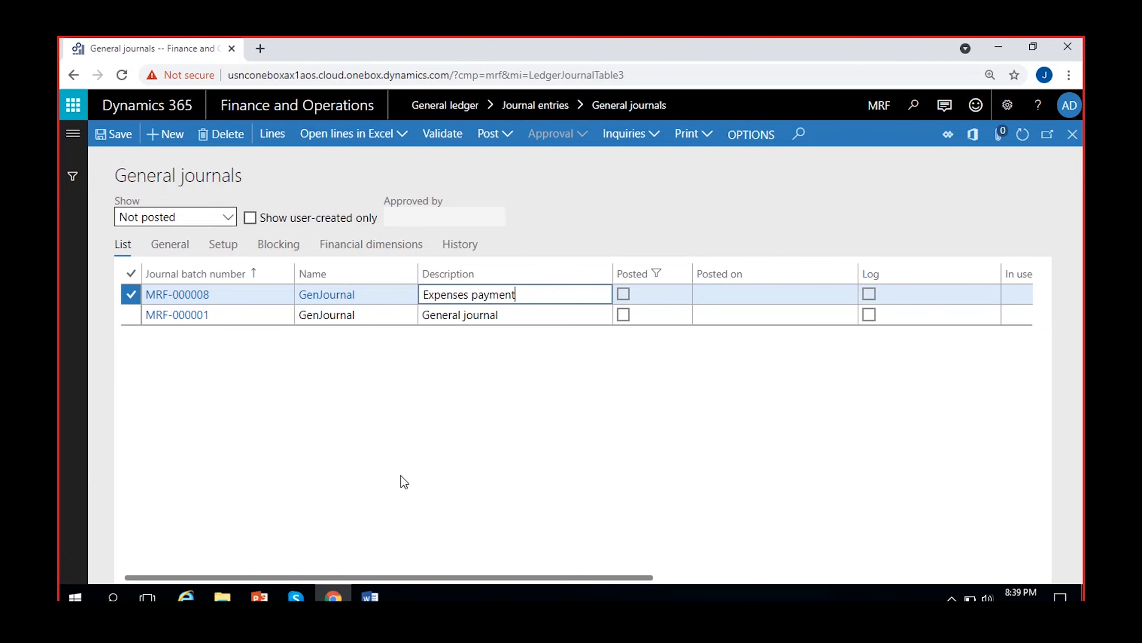
{"action": "left_click", "coordinate": [173, 245]}
{"action": "left_click", "coordinate": [581, 327]}
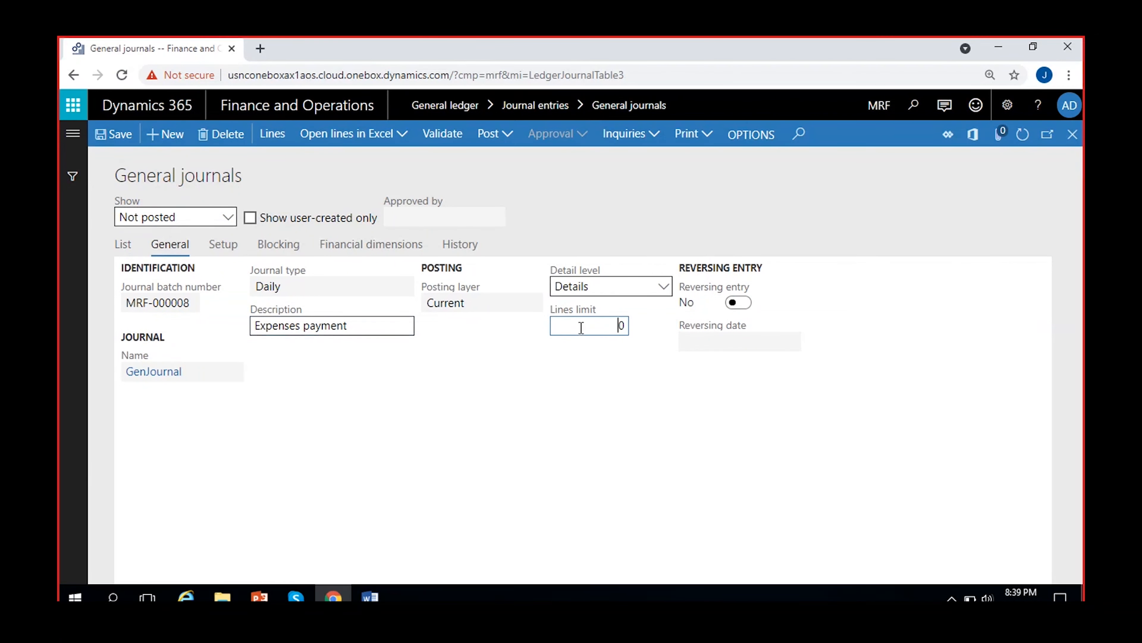
{"action": "left_click", "coordinate": [527, 411]}
{"action": "left_click", "coordinate": [600, 329]}
{"action": "type", "text": "1"}
{"action": "left_click", "coordinate": [620, 401]}
{"action": "left_click", "coordinate": [124, 244]}
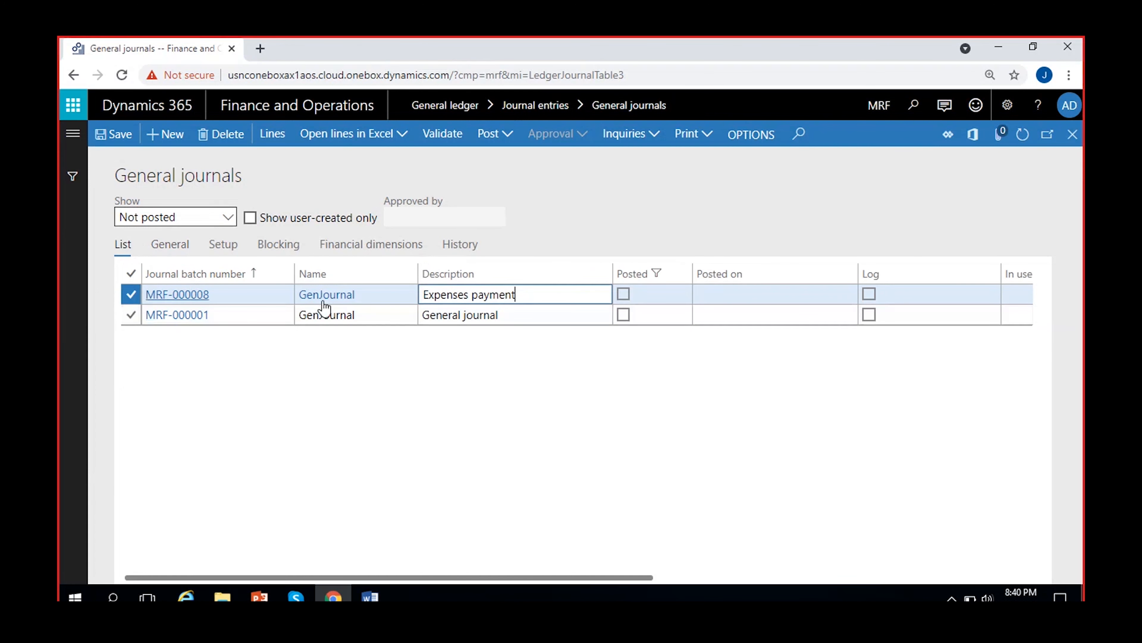
{"action": "left_click", "coordinate": [175, 250]}
{"action": "left_click", "coordinate": [133, 246]}
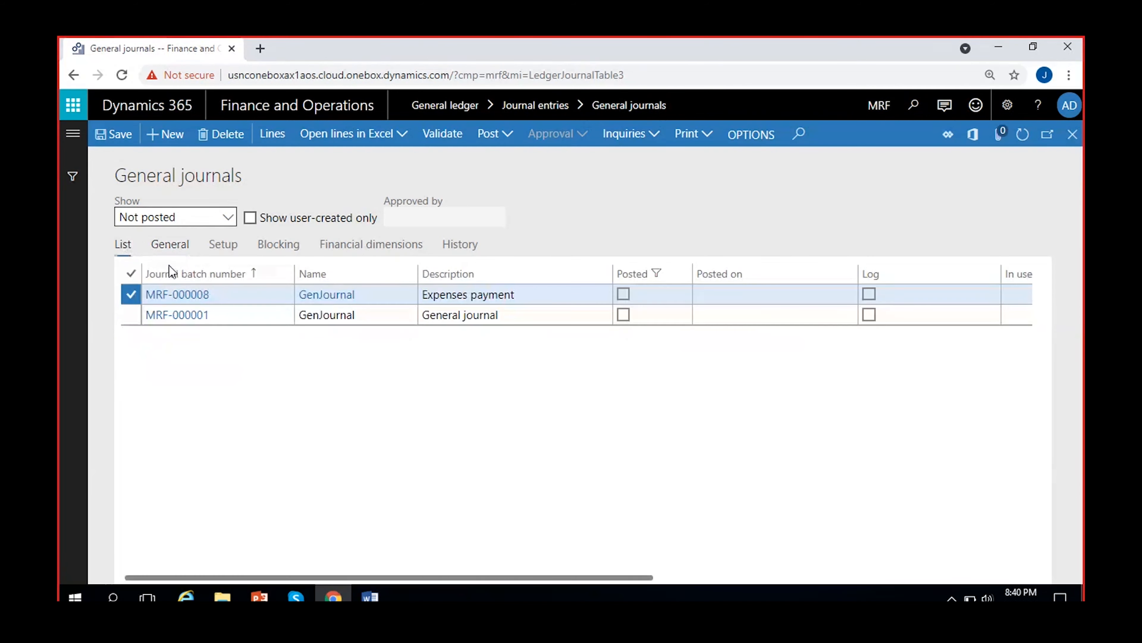
{"action": "left_click", "coordinate": [175, 251]}
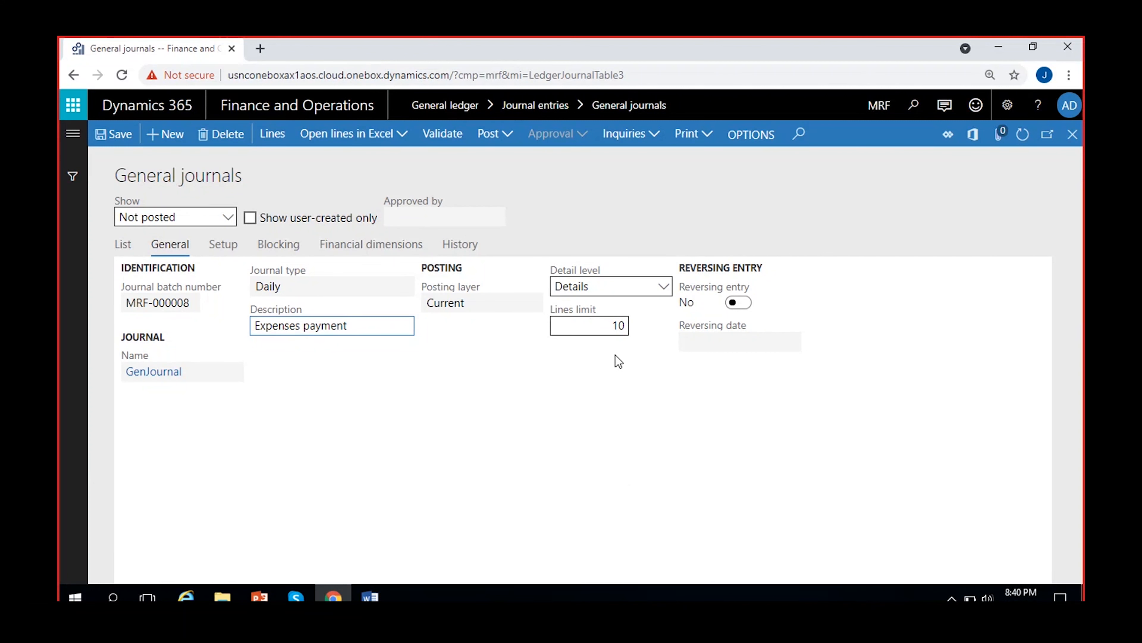
- Set the lines limit of journal MRF-000008 to 500, and return it to 0
{"action": "left_click", "coordinate": [612, 326]}
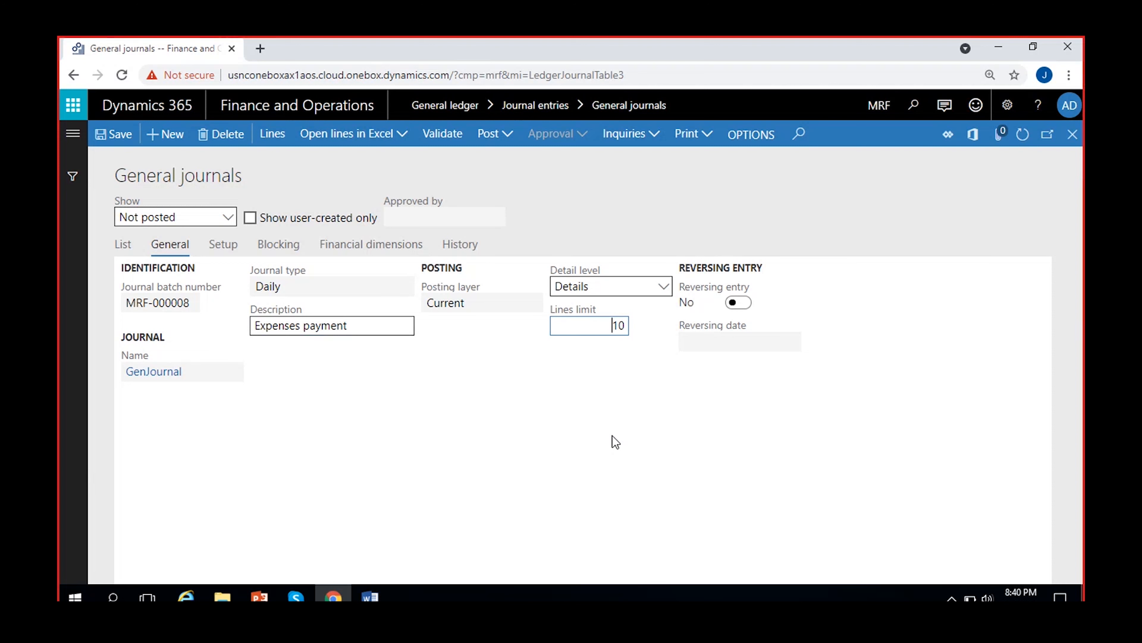
{"action": "left_click_drag", "start_coordinate": [587, 325], "coordinate": [638, 340]}
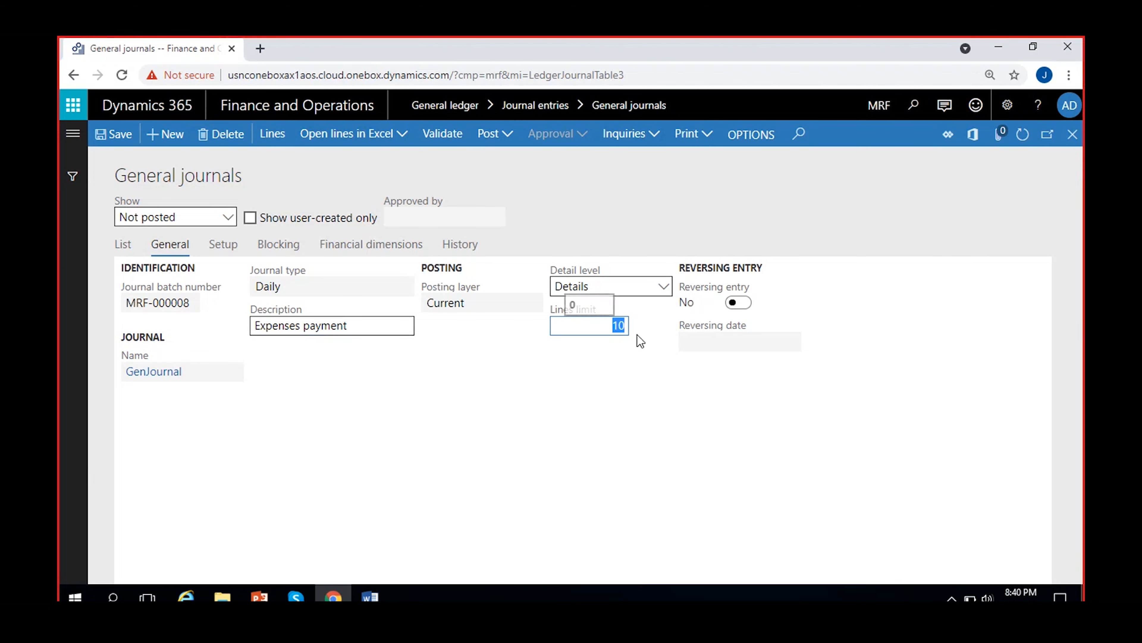
{"action": "key", "text": "BackSpace"}
{"action": "type", "text": "500"}
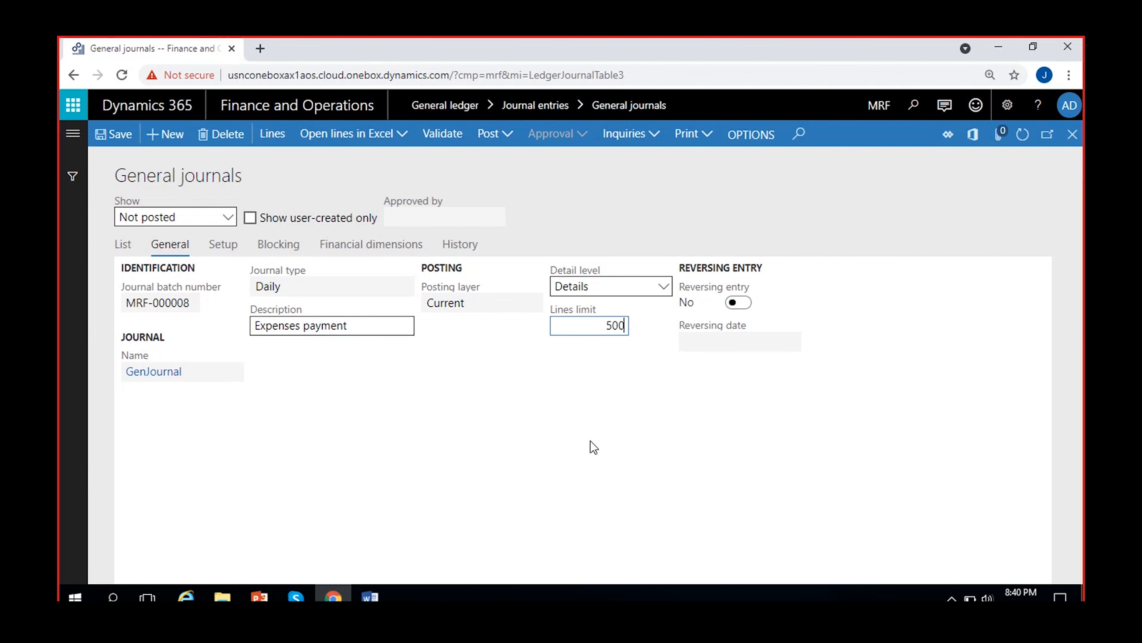
{"action": "left_click", "coordinate": [594, 445]}
{"action": "left_click", "coordinate": [615, 325]}
{"action": "key", "text": "BackSpace"}
{"action": "type", "text": "0"}
- Turn on the reversing entry for journal MRF-000008 with a reversing date of 8/31/2021
{"action": "left_click", "coordinate": [737, 303]}
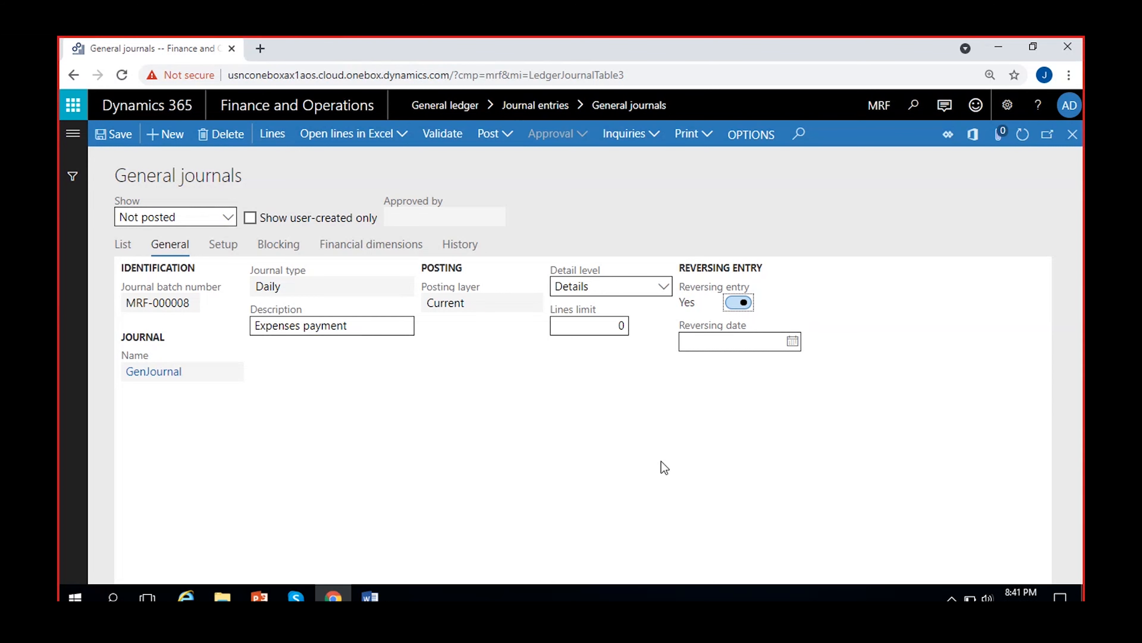
{"action": "left_click", "coordinate": [794, 345]}
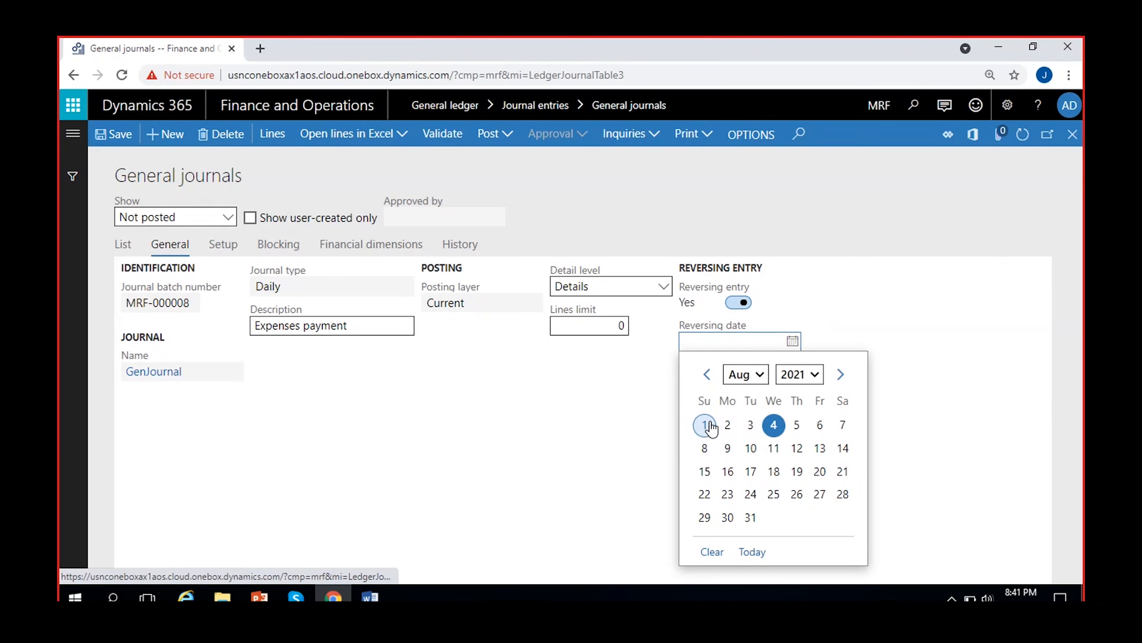
{"action": "left_click", "coordinate": [752, 518]}
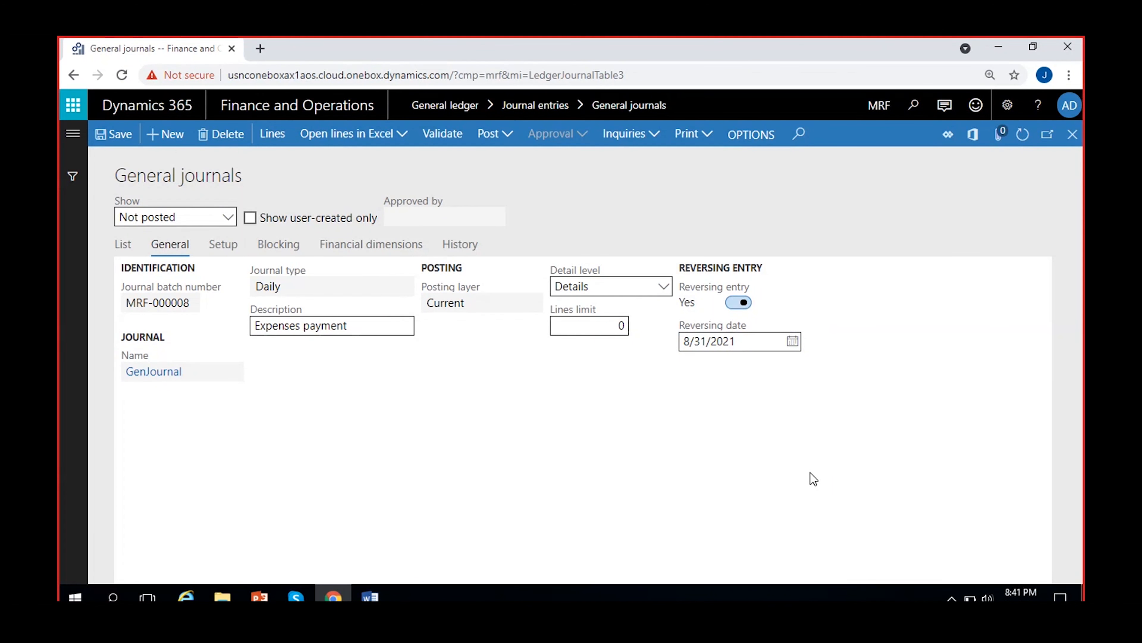
- Switch to the Word notes, delete the travel expenses line from the example entry, and set the cash credit to 500
{"action": "left_click", "coordinate": [369, 597]}
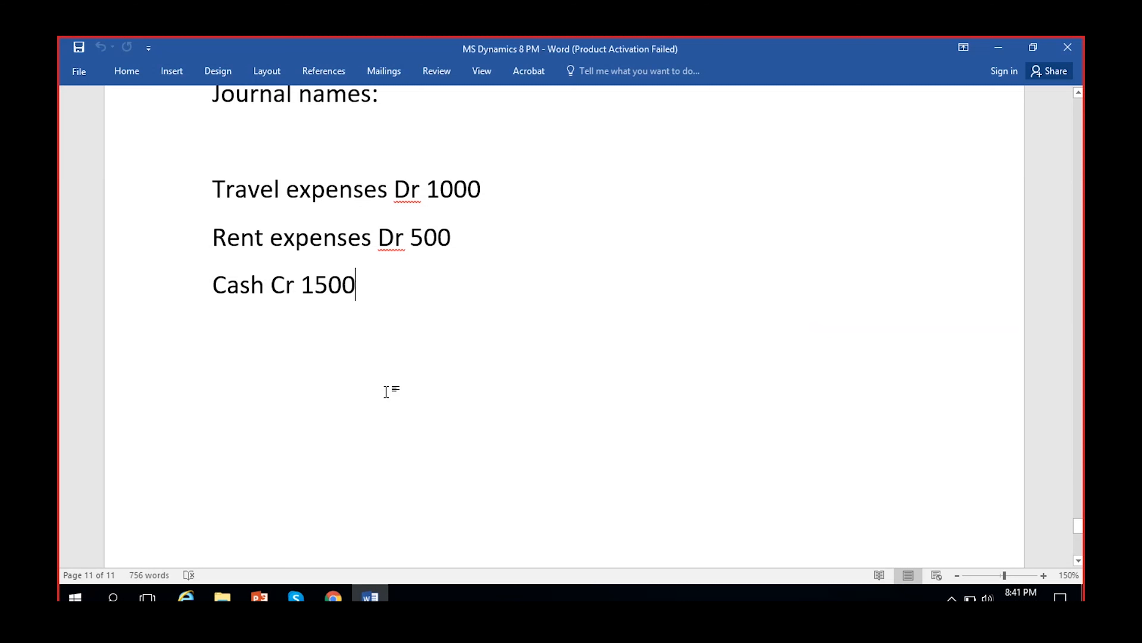
{"action": "left_click", "coordinate": [198, 190]}
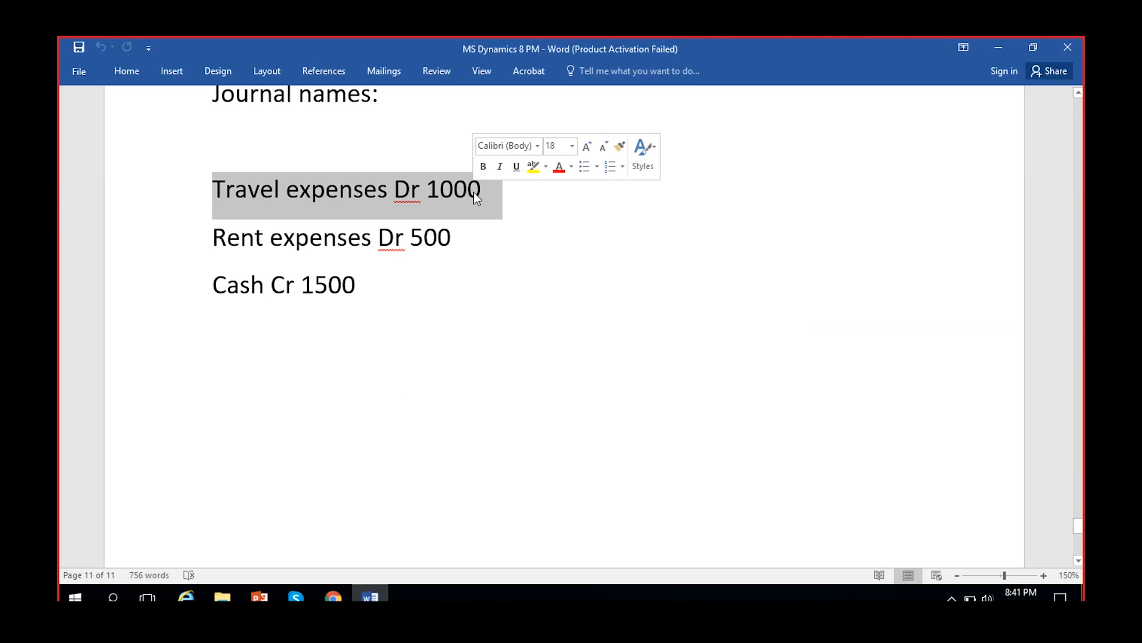
{"action": "key", "text": "Delete"}
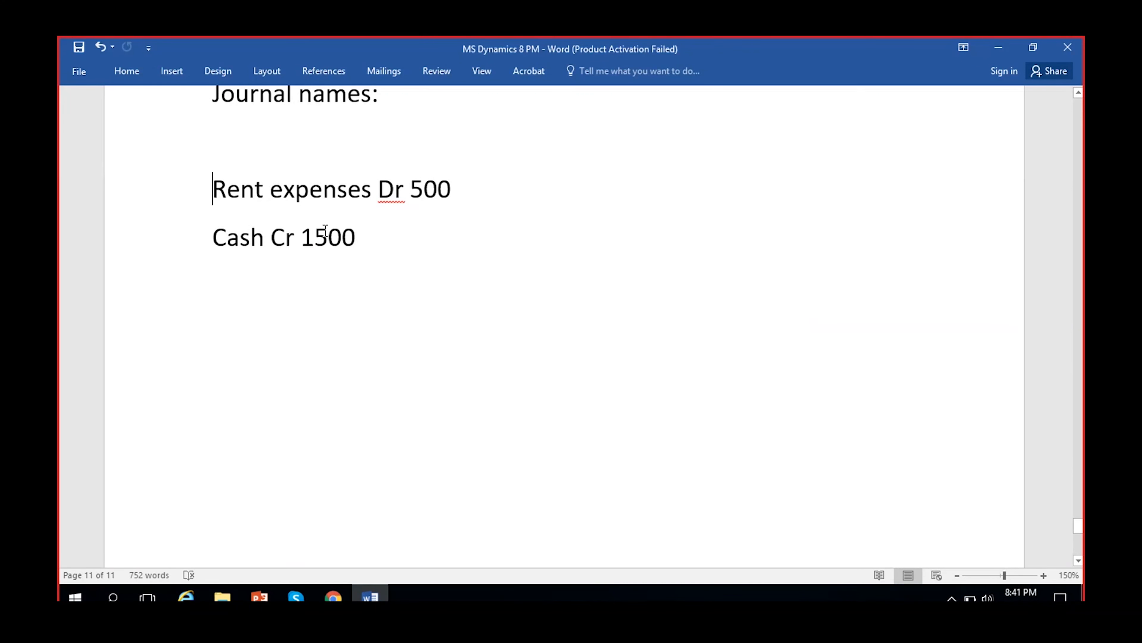
{"action": "left_click", "coordinate": [323, 231]}
{"action": "key", "text": "BackSpace"}
{"action": "left_click", "coordinate": [356, 248]}
{"action": "left_click_drag", "start_coordinate": [356, 249], "coordinate": [238, 197]}
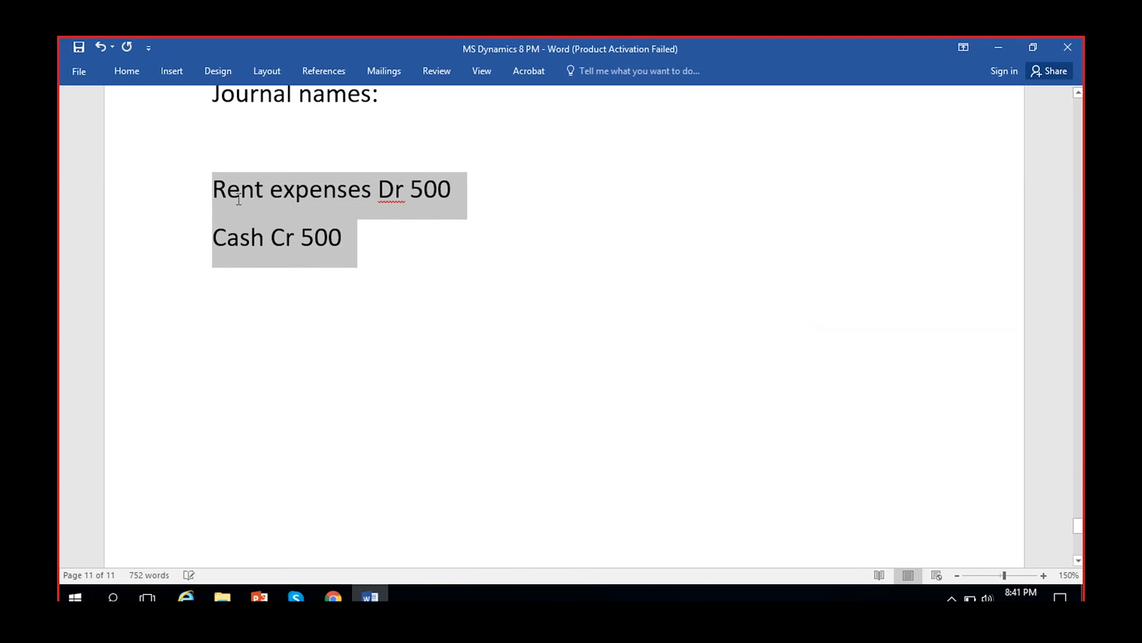
- Add the date 4-Aug on the line above the rent expenses entry in the notes
{"action": "left_click", "coordinate": [402, 265]}
{"action": "key", "text": "Return"}
{"action": "key", "text": "Return"}
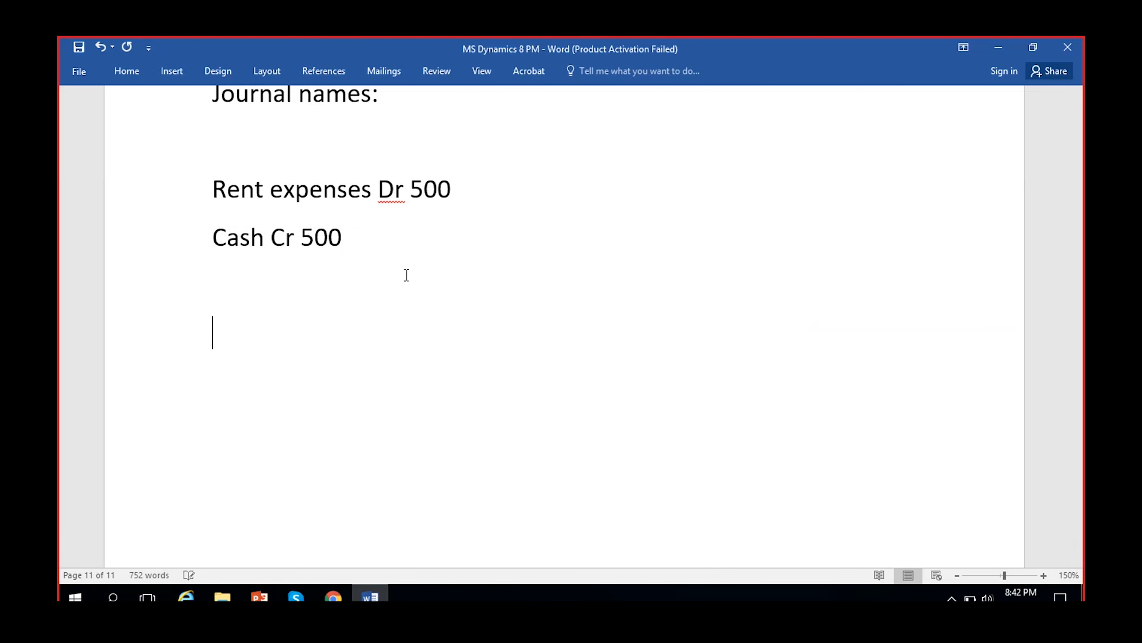
{"action": "left_click", "coordinate": [194, 184]}
{"action": "left_click", "coordinate": [226, 193]}
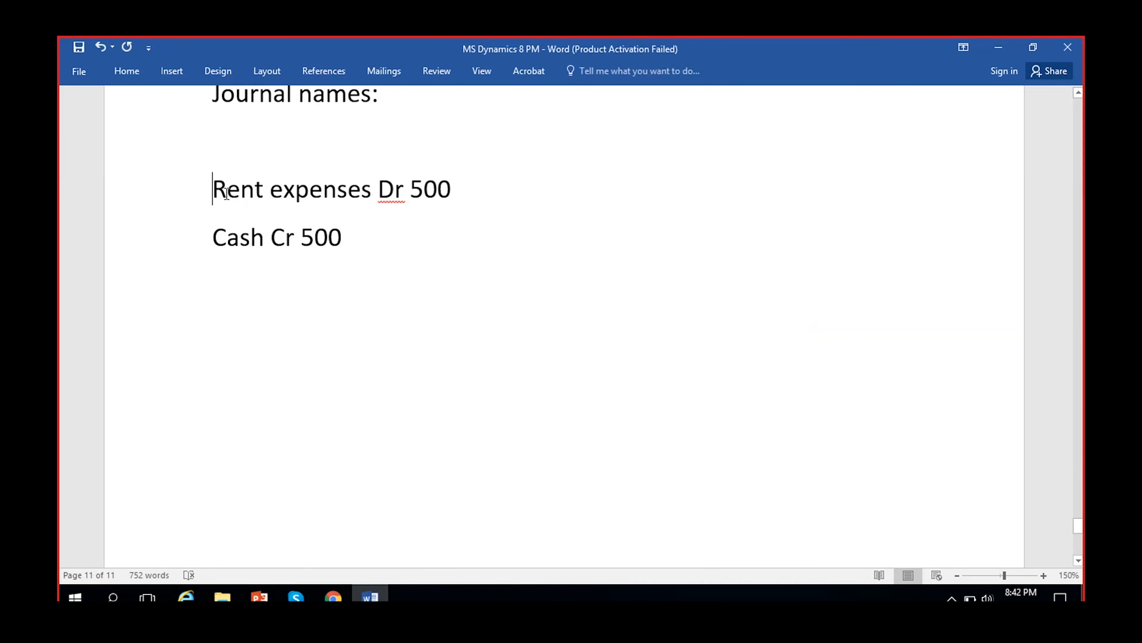
{"action": "left_click", "coordinate": [249, 160]}
{"action": "type", "text": "4-Au"}
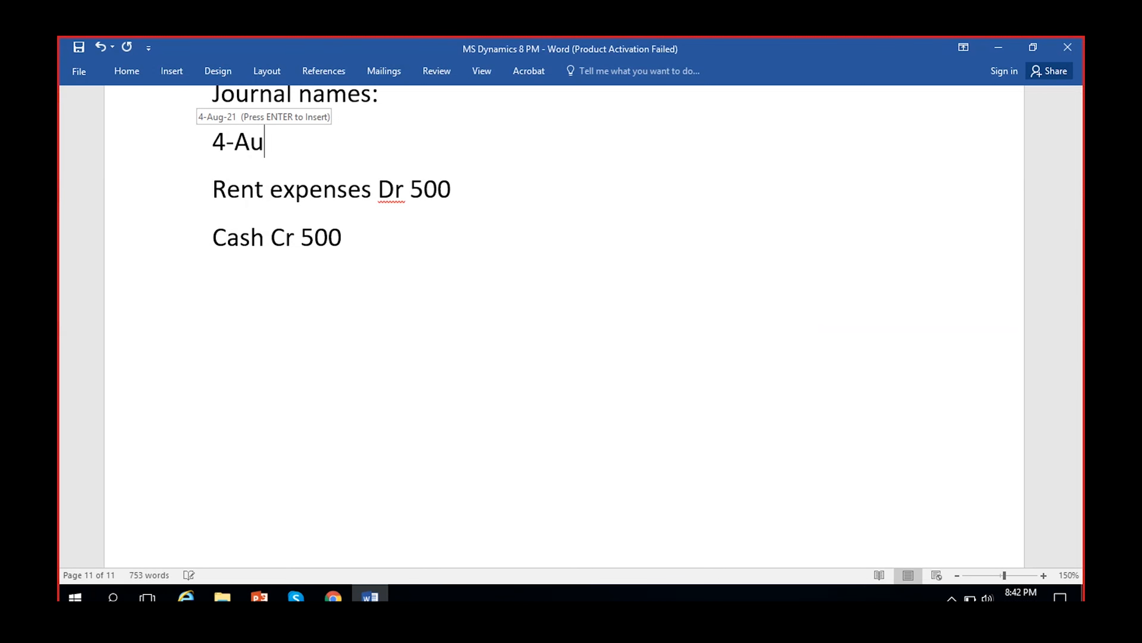
{"action": "type", "text": "g"}
- Add the reversal date 31-Aug on the line below the cash credit entry
{"action": "left_click", "coordinate": [223, 304]}
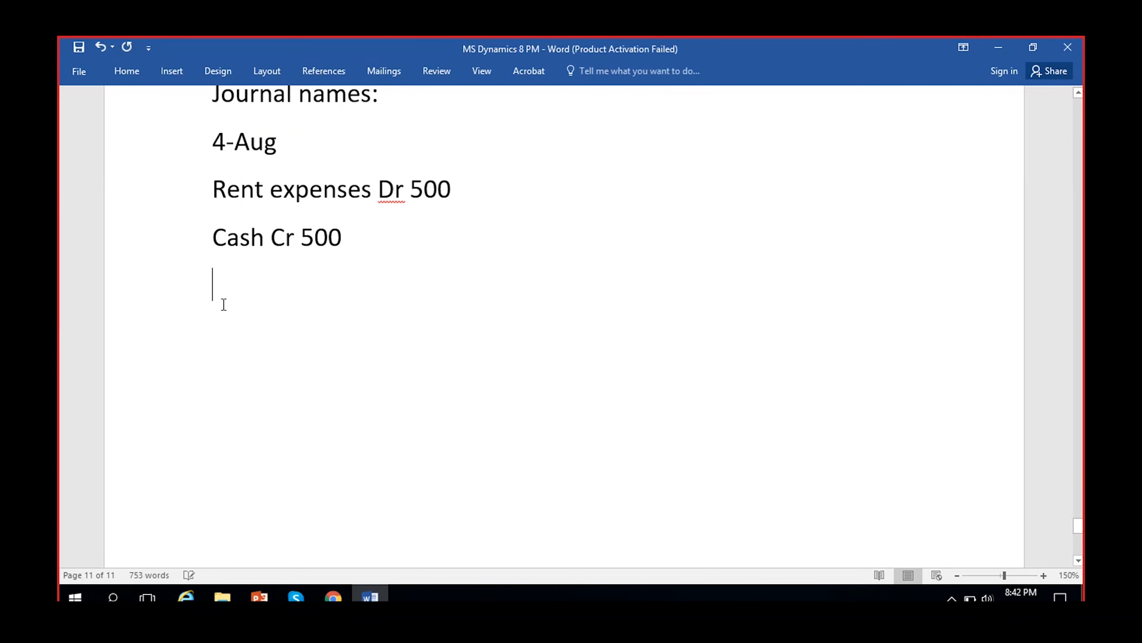
{"action": "type", "text": "31-"}
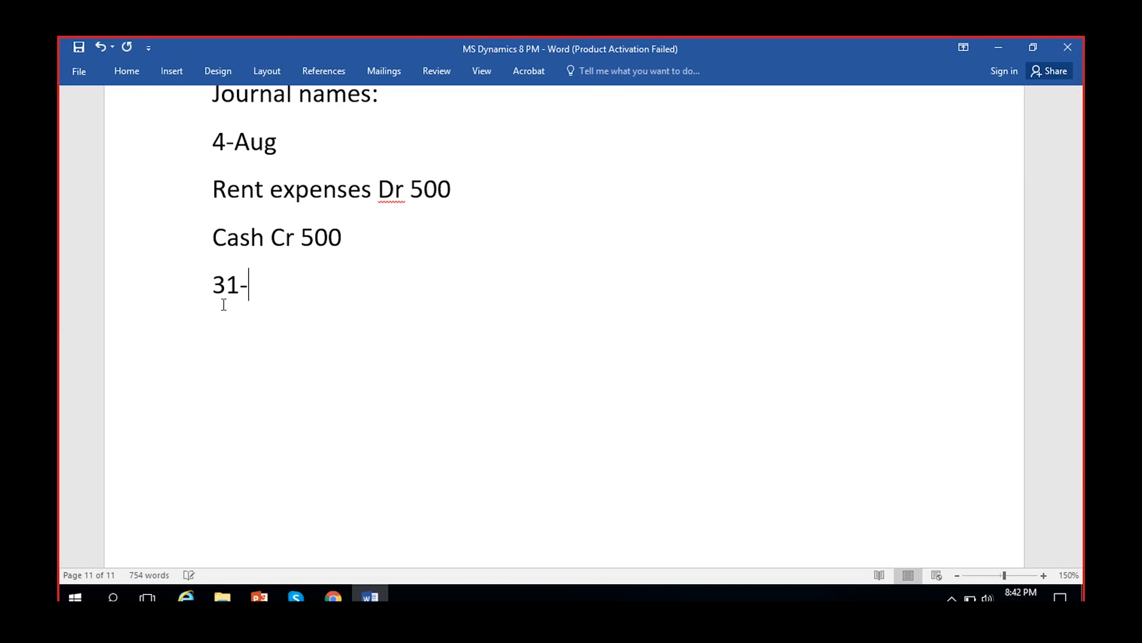
{"action": "type", "text": "Aug"}
{"action": "key", "text": "Return"}
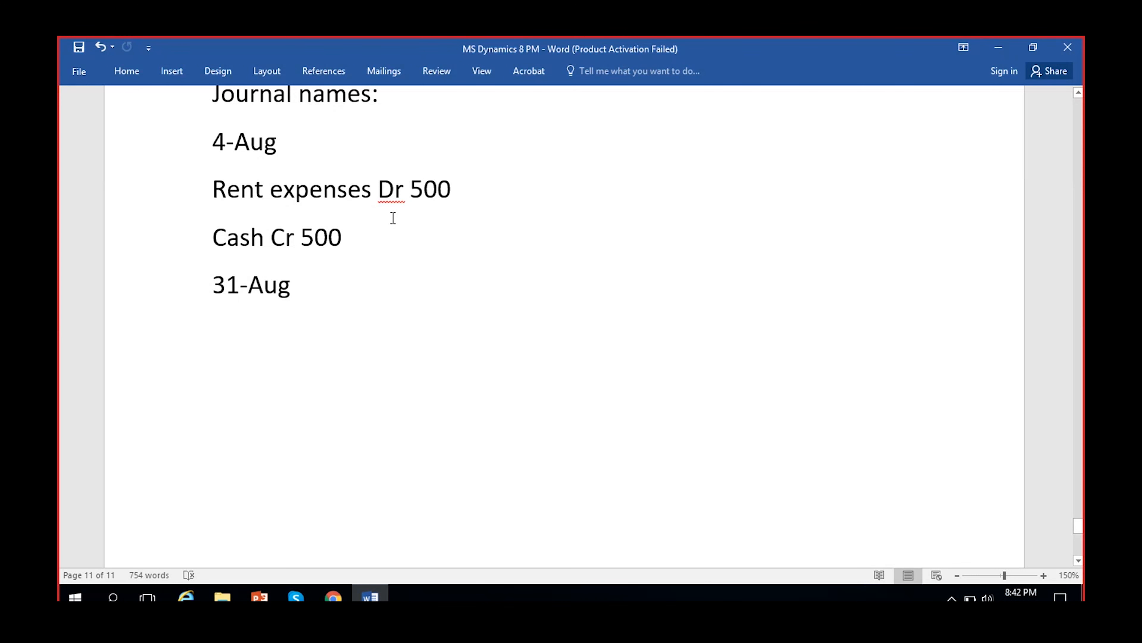
- Compare the dated example entry in Word with the reversing entry settings of journal MRF-000008 in Dynamics 365
{"action": "left_click", "coordinate": [409, 189]}
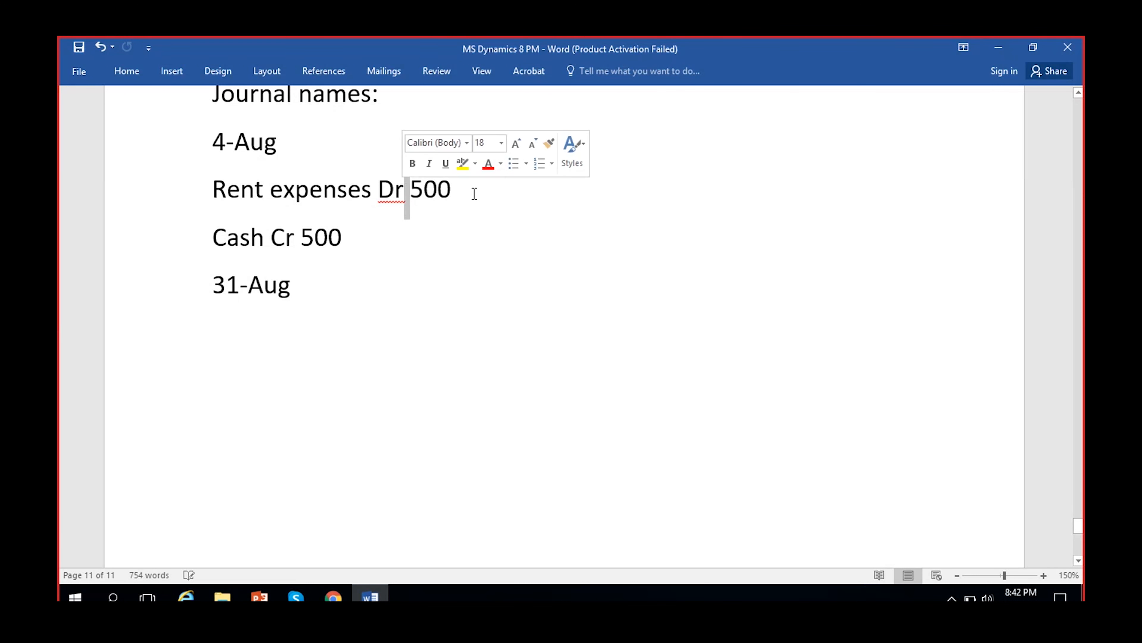
{"action": "left_click", "coordinate": [260, 362]}
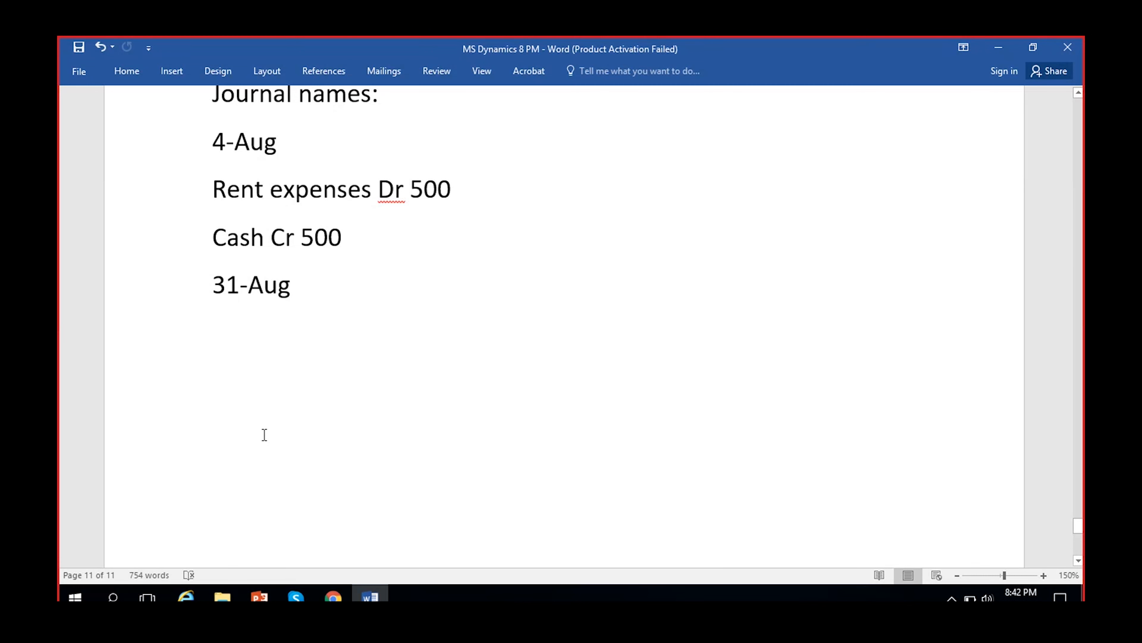
{"action": "left_click_drag", "start_coordinate": [213, 285], "coordinate": [295, 331]}
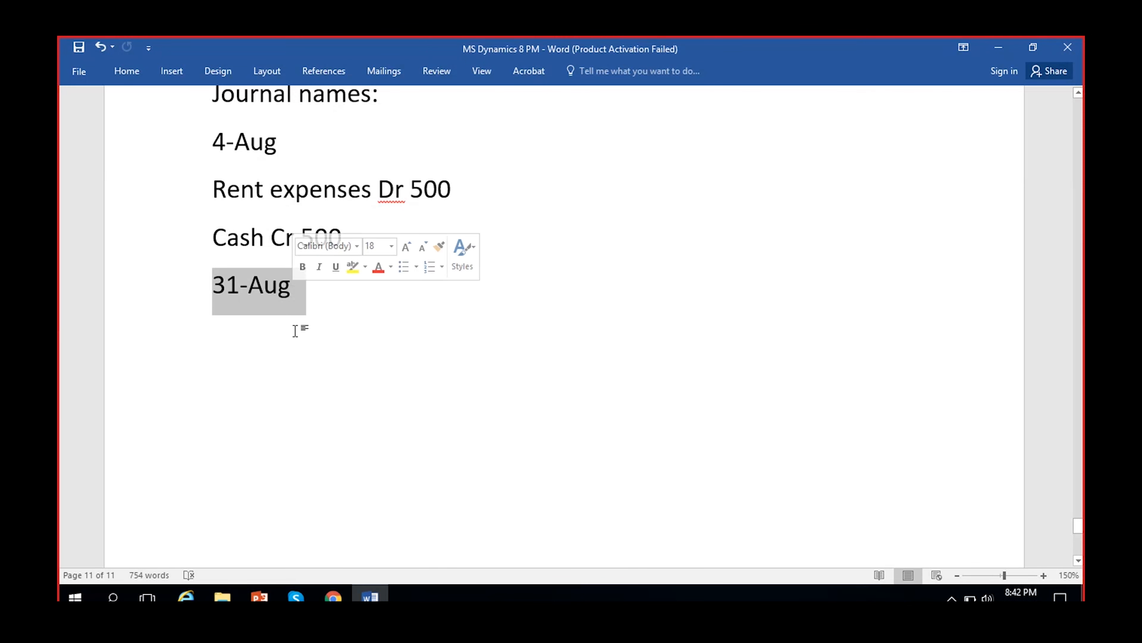
{"action": "left_click", "coordinate": [305, 449]}
{"action": "left_click", "coordinate": [332, 598]}
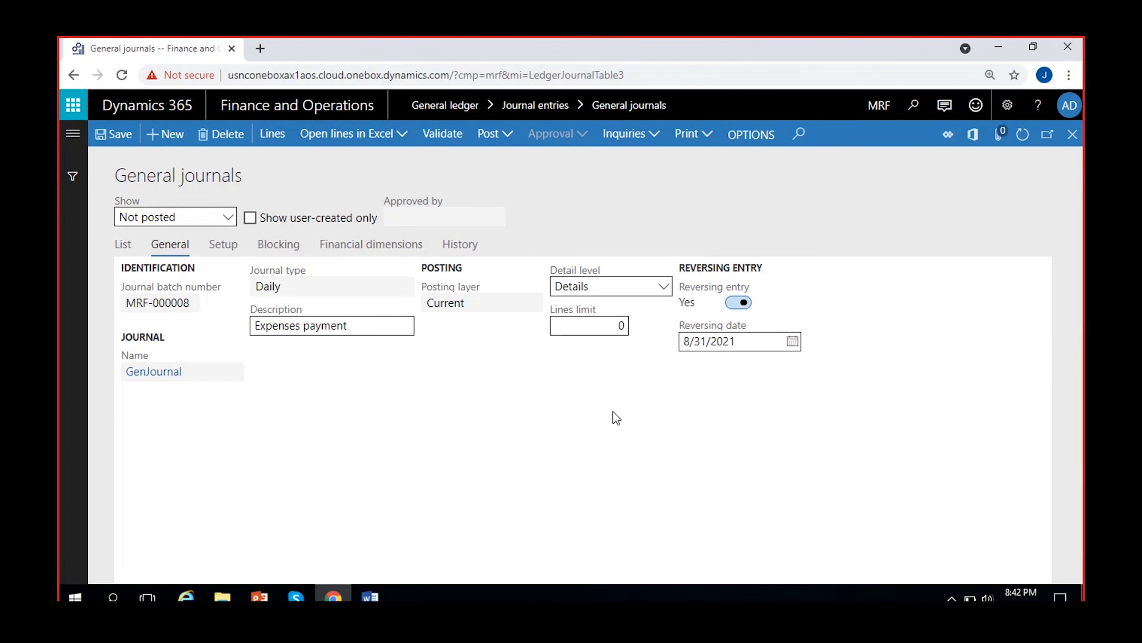
{"action": "left_click", "coordinate": [334, 597]}
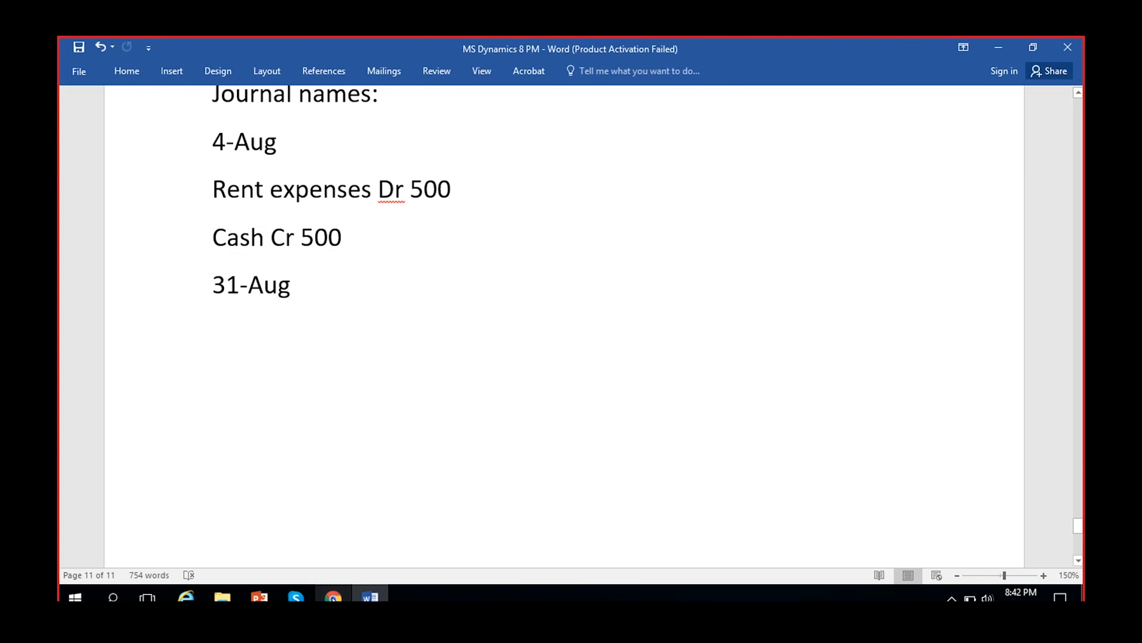
{"action": "left_click", "coordinate": [334, 597]}
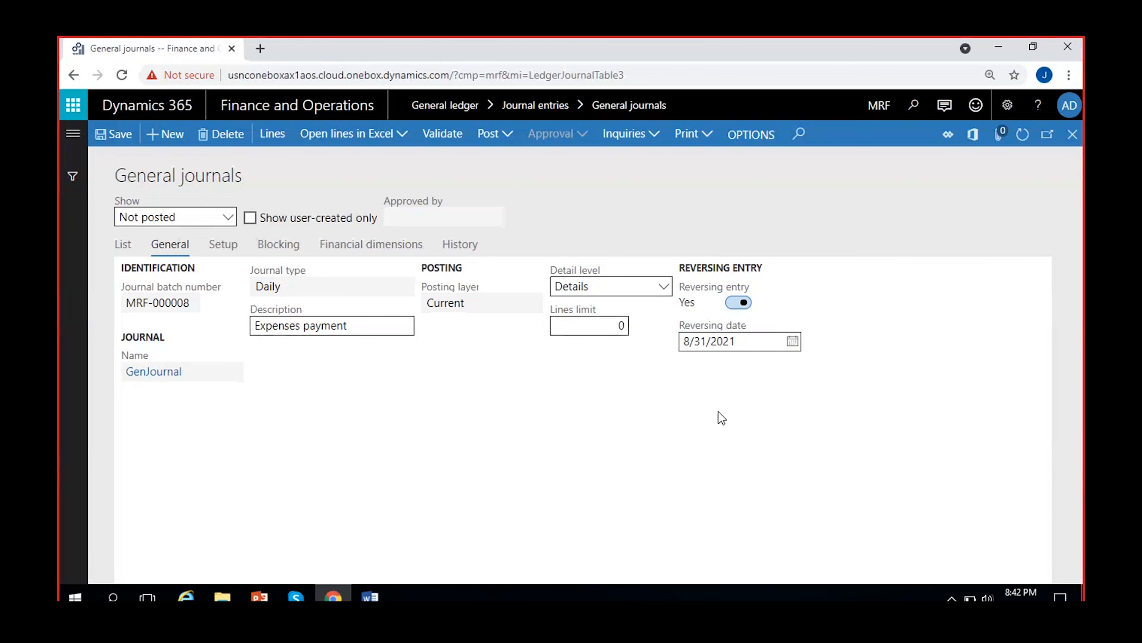
{"action": "left_click", "coordinate": [333, 597]}
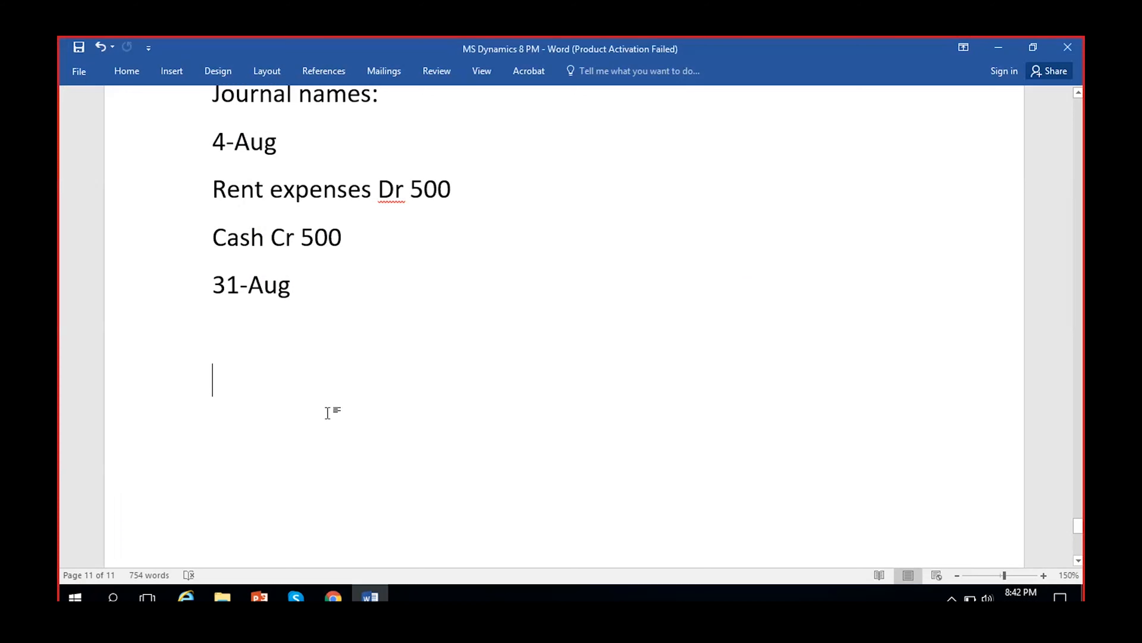
{"action": "left_click", "coordinate": [333, 598]}
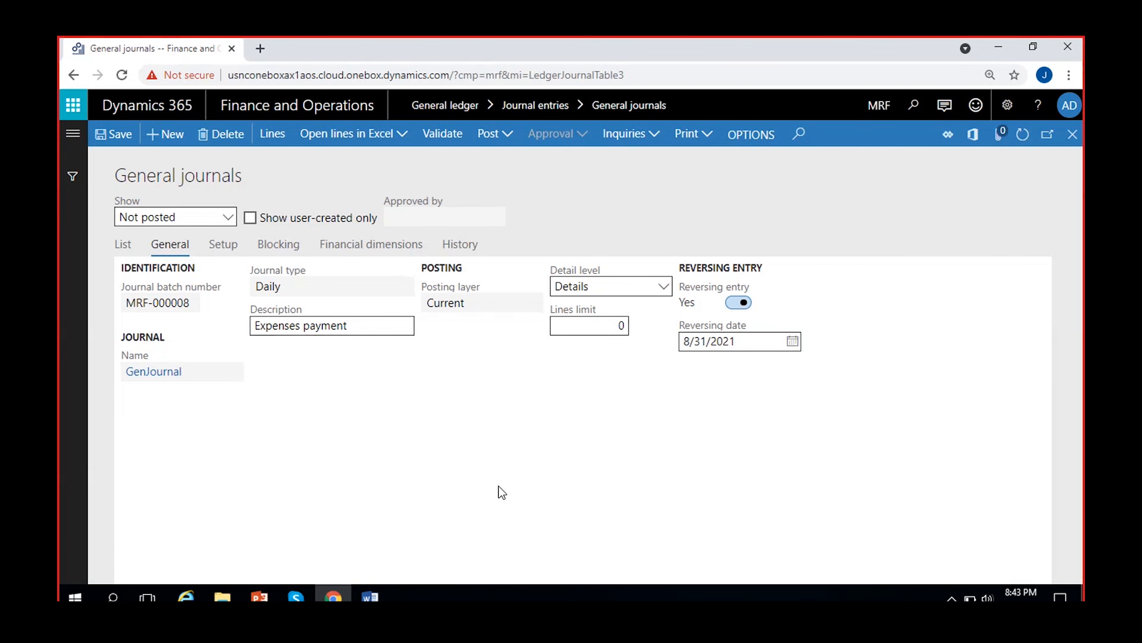
{"action": "left_click", "coordinate": [369, 597]}
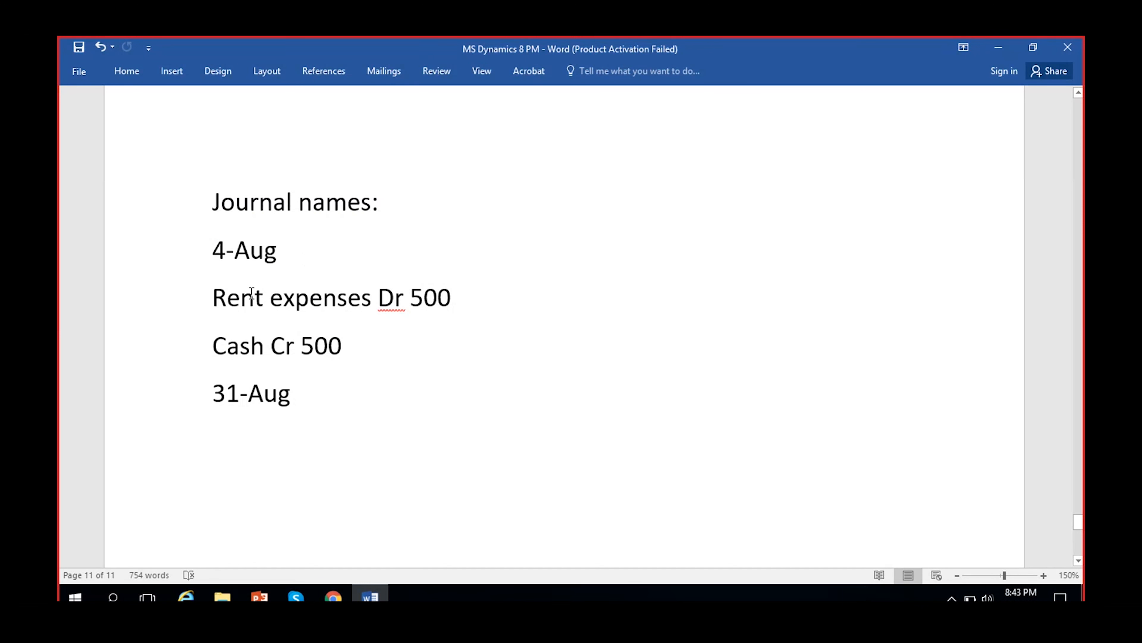
{"action": "left_click_drag", "start_coordinate": [220, 293], "coordinate": [355, 337]}
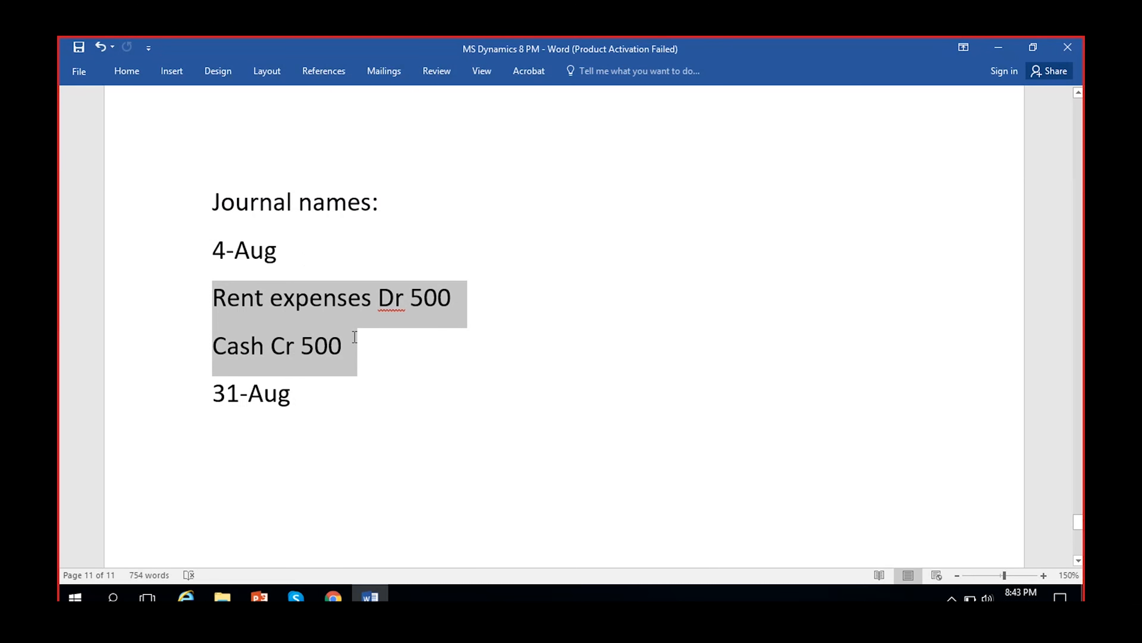
{"action": "left_click", "coordinate": [338, 587]}
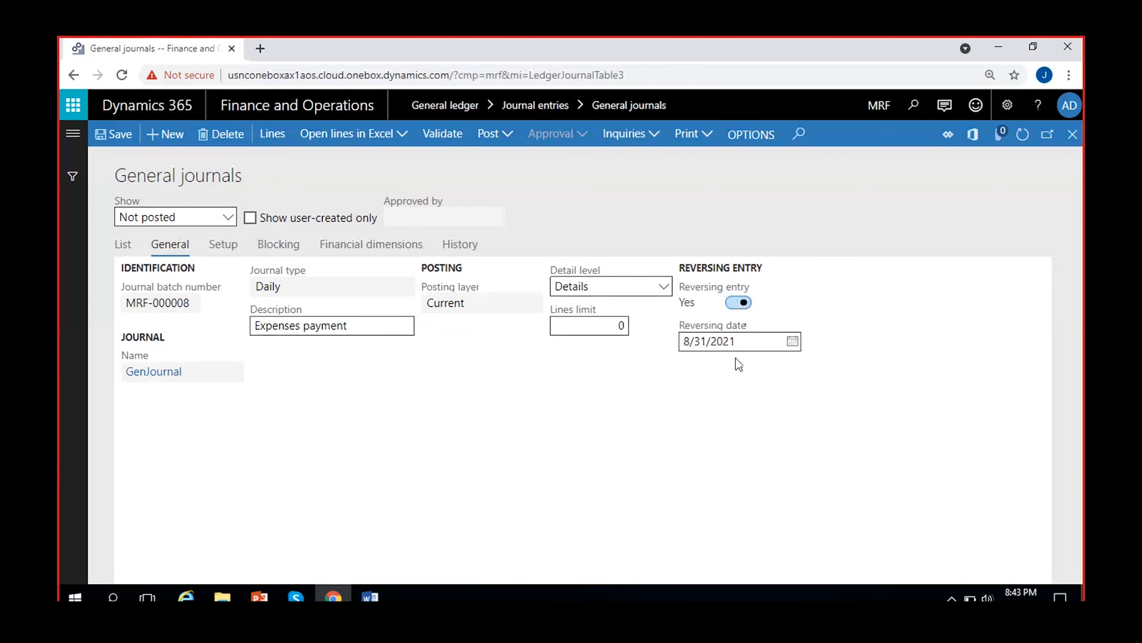
{"action": "left_click", "coordinate": [365, 595]}
{"action": "left_click", "coordinate": [214, 404]}
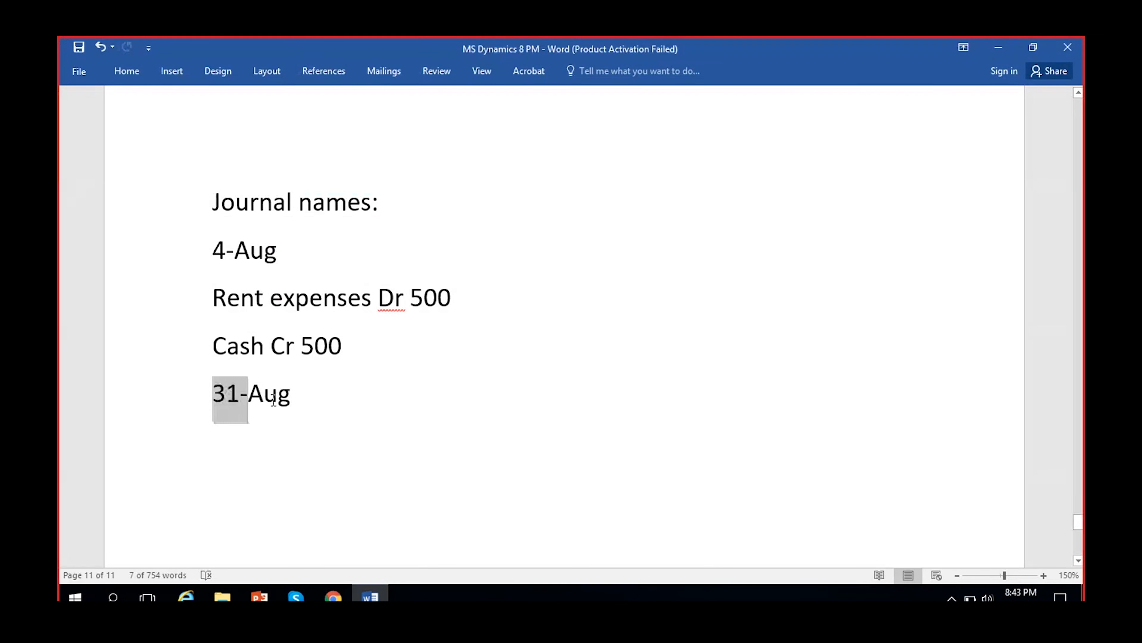
{"action": "left_click_drag", "start_coordinate": [377, 346], "coordinate": [173, 307]}
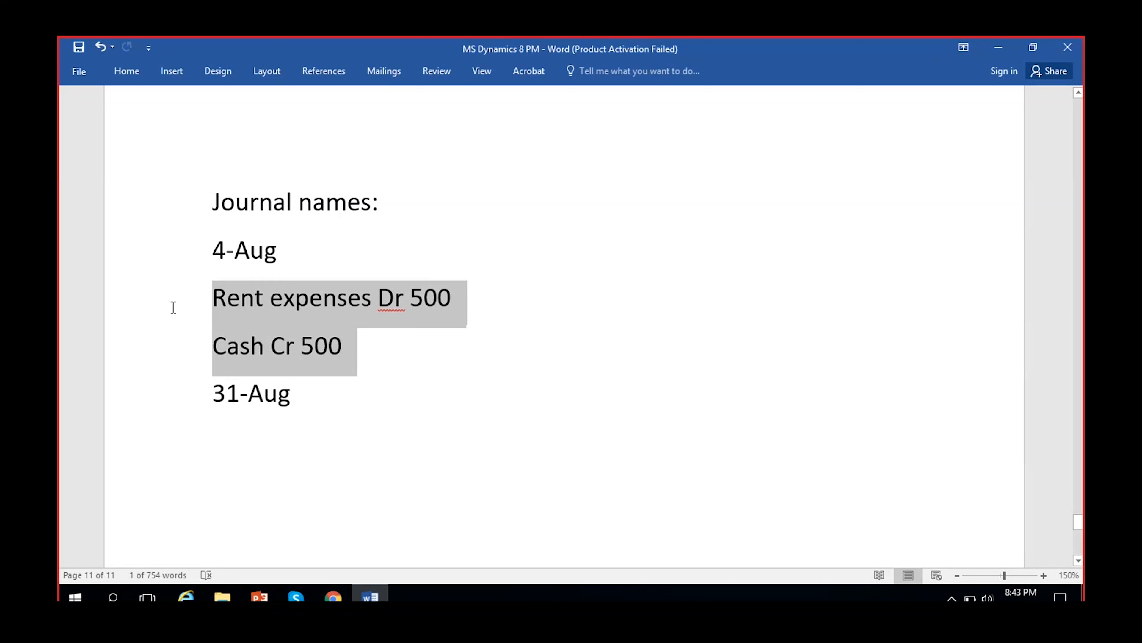
{"action": "left_click", "coordinate": [280, 461]}
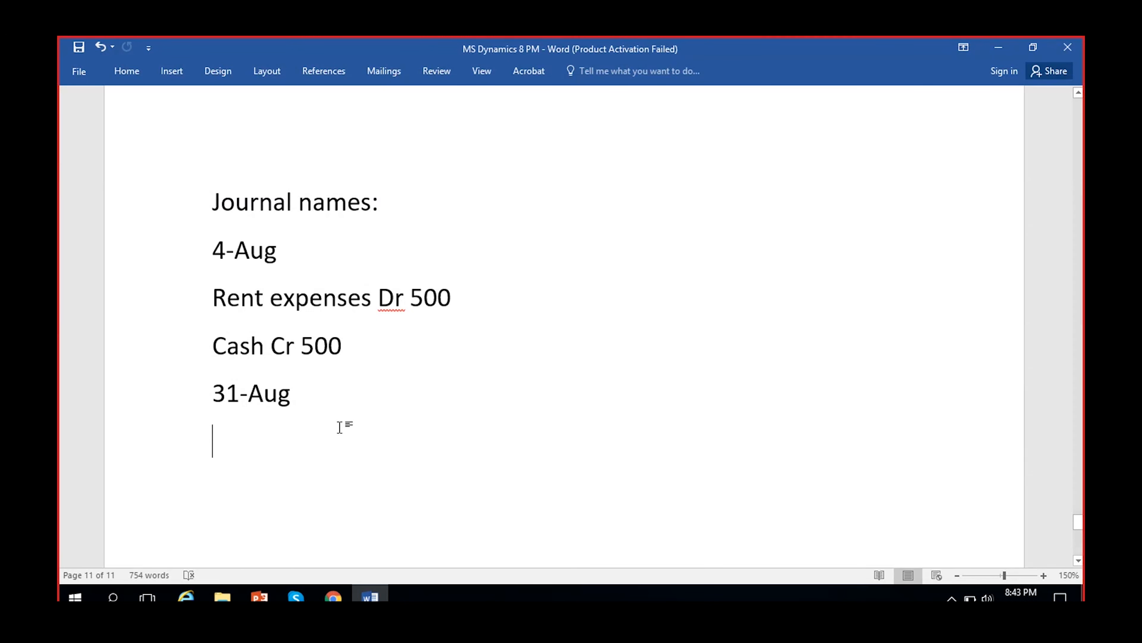
- Switch to Dynamics 365 and turn off the reversing entry for journal MRF-000008
{"action": "left_click", "coordinate": [360, 595]}
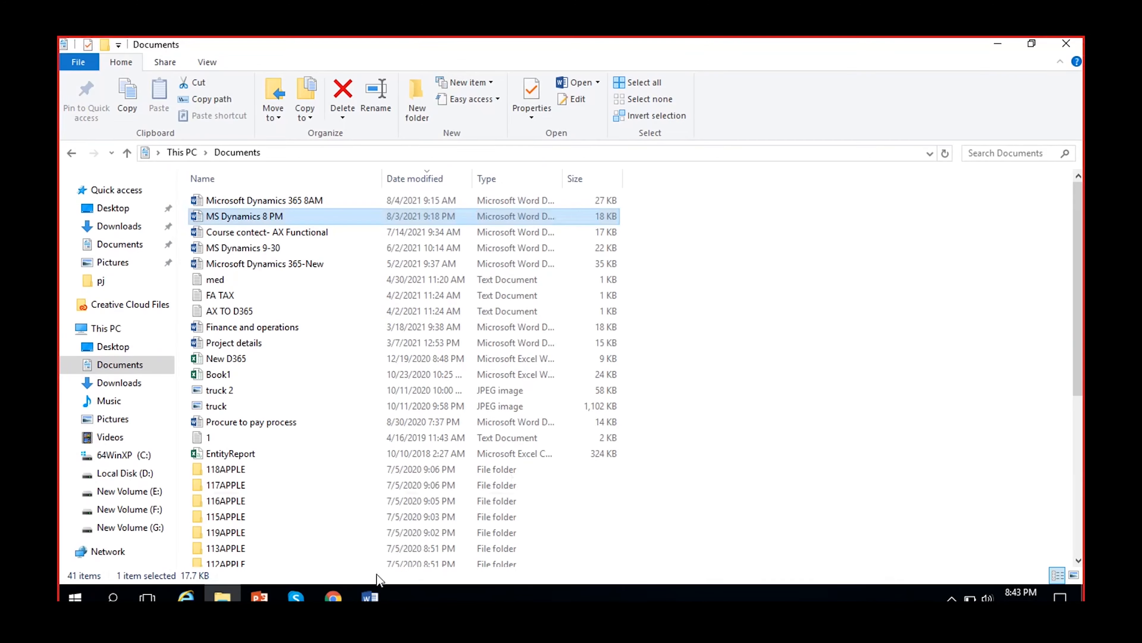
{"action": "left_click", "coordinate": [333, 598]}
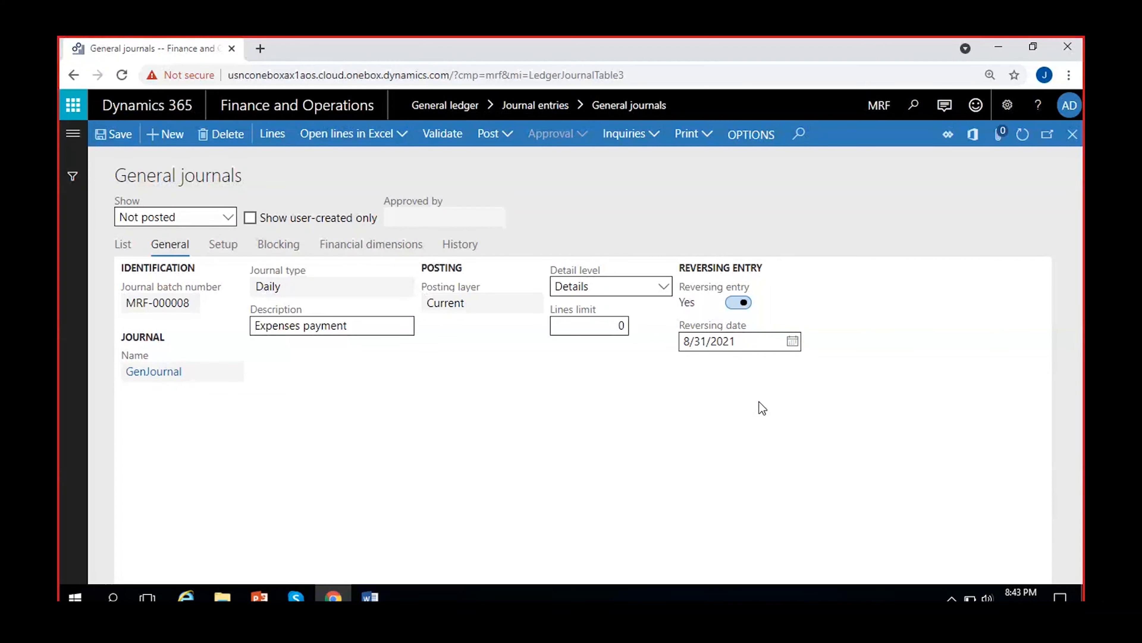
{"action": "left_click", "coordinate": [739, 302]}
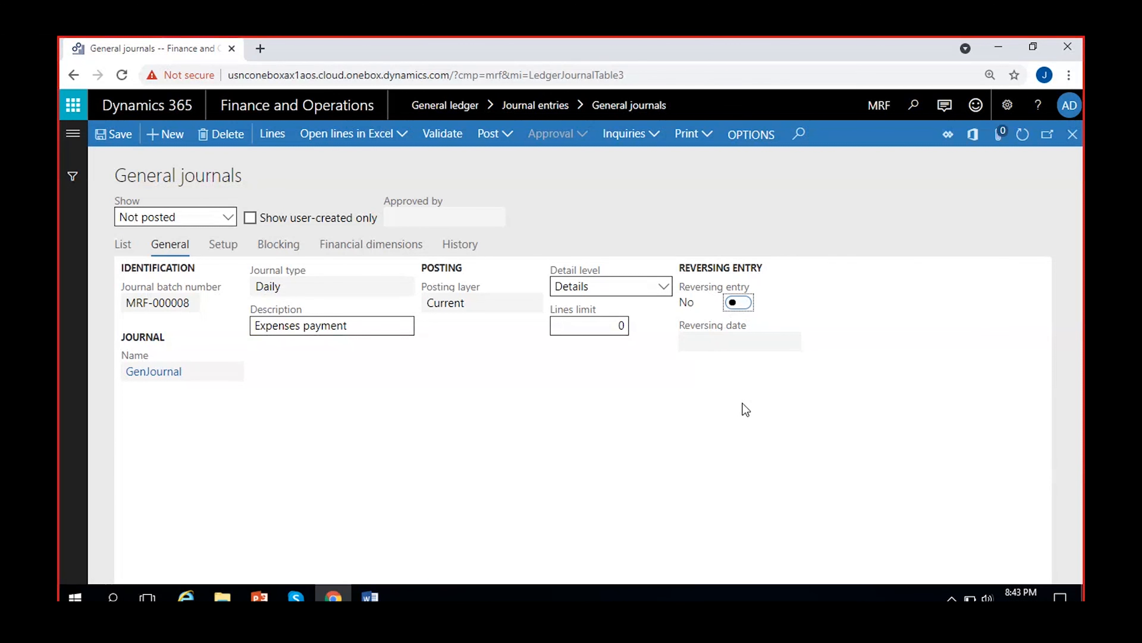
{"action": "left_click", "coordinate": [684, 394]}
- In the journal's setup details, keep Ledger as the offset account type and set the offset account to 100000
{"action": "left_click", "coordinate": [226, 248]}
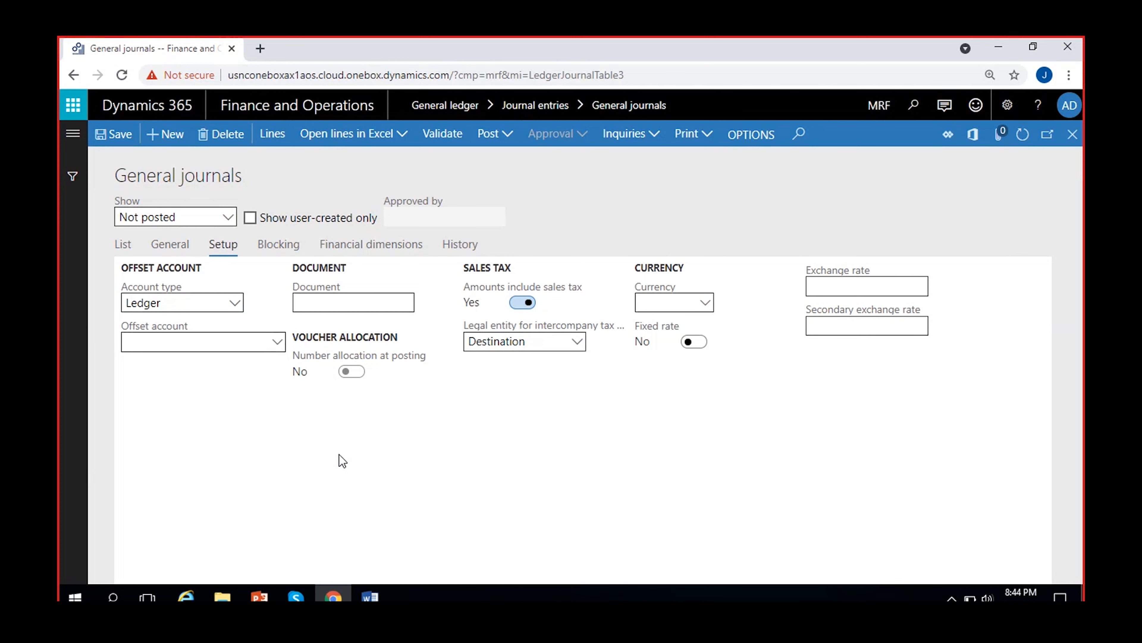
{"action": "left_click", "coordinate": [235, 303]}
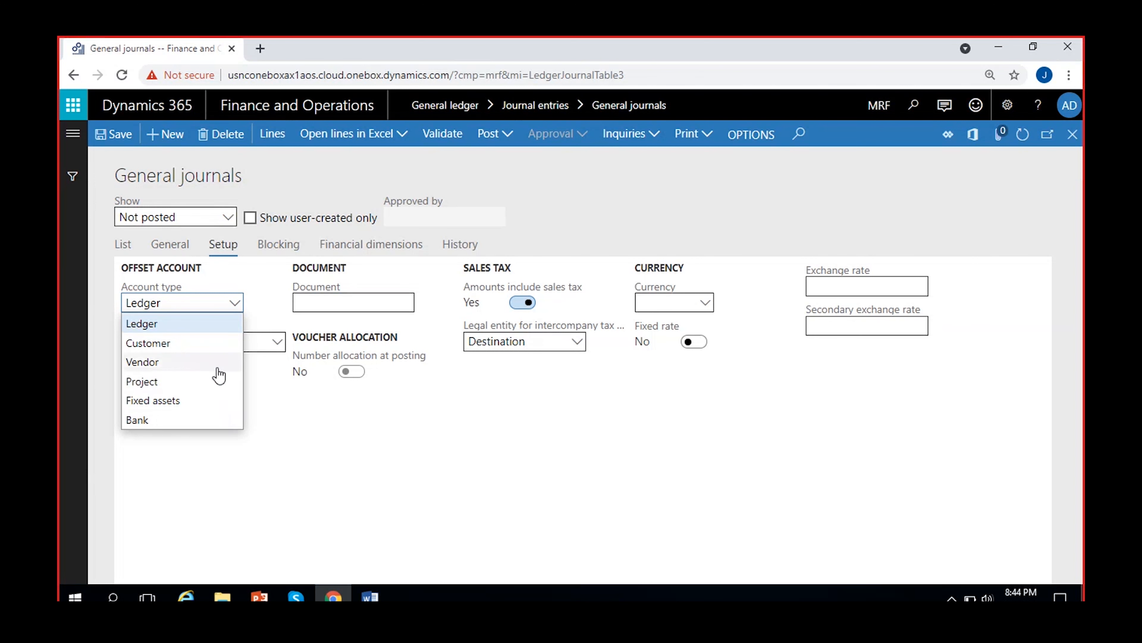
{"action": "left_click", "coordinate": [215, 333]}
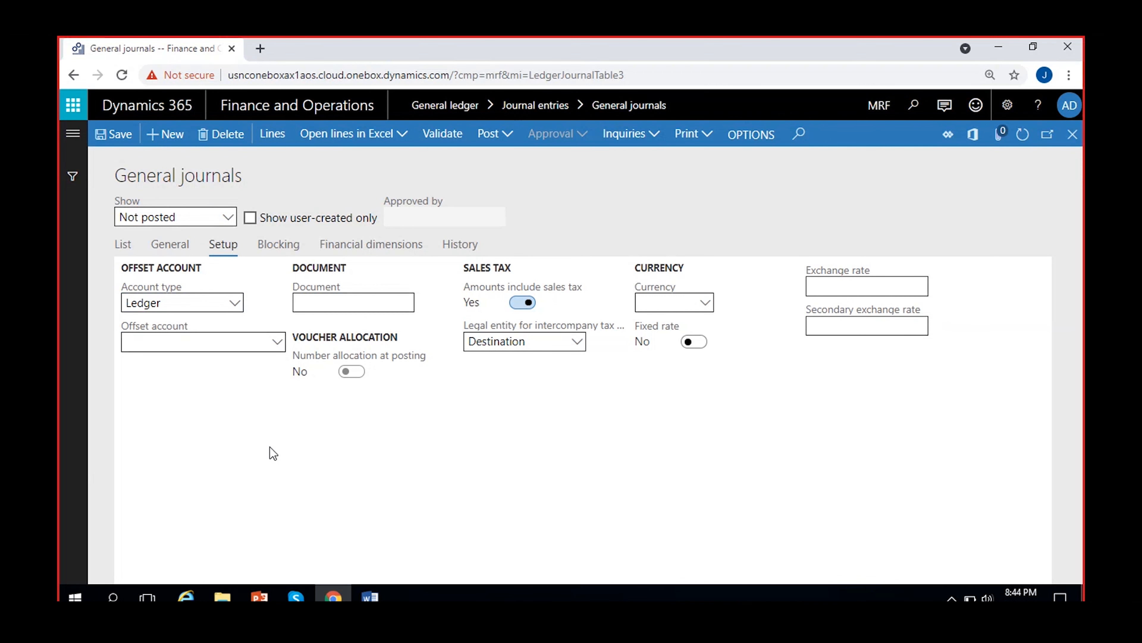
{"action": "left_click", "coordinate": [275, 346]}
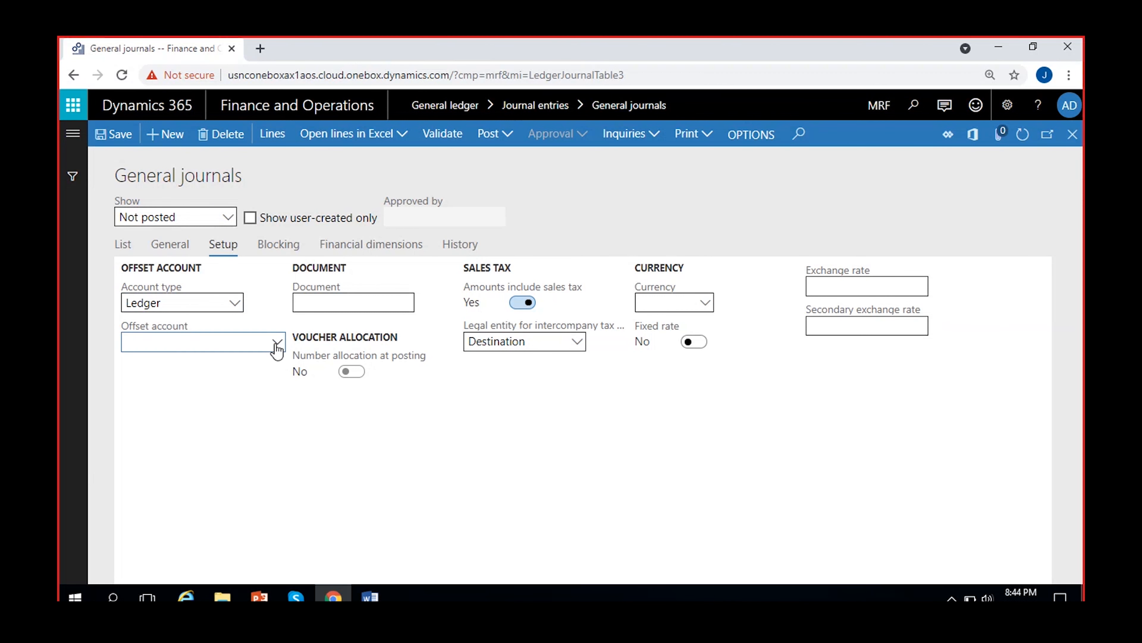
{"action": "left_click", "coordinate": [277, 346]}
{"action": "left_click", "coordinate": [260, 391]}
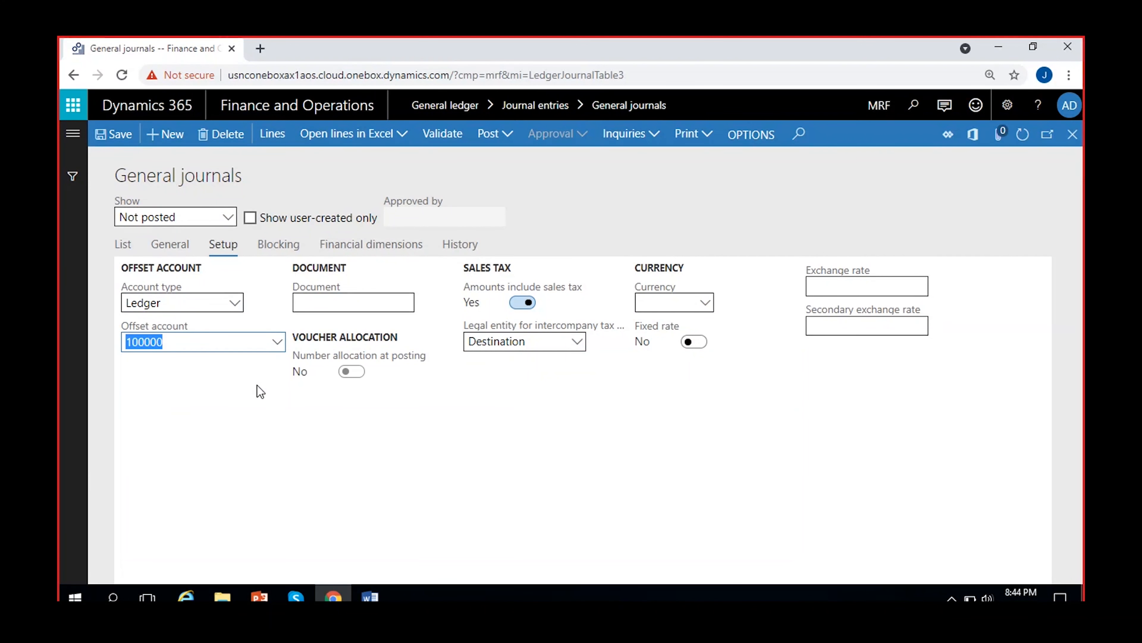
{"action": "left_click", "coordinate": [207, 422]}
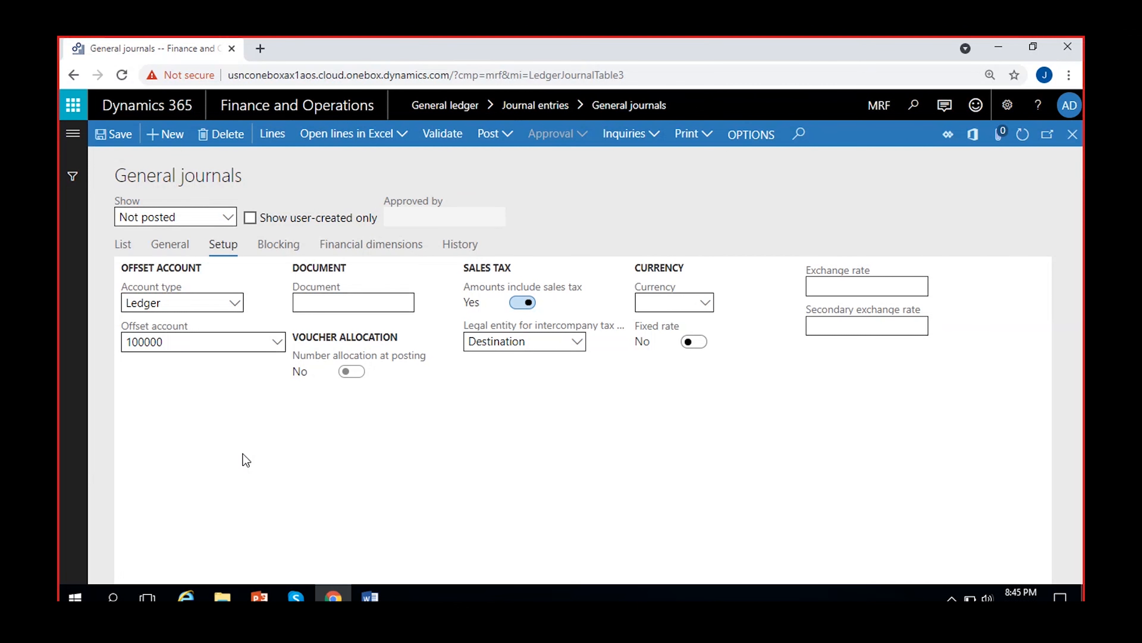
- Examine the document field and the voucher number allocation option in the journal's setup details
{"action": "left_click", "coordinate": [324, 303]}
{"action": "left_click_drag", "start_coordinate": [421, 317], "coordinate": [374, 312]}
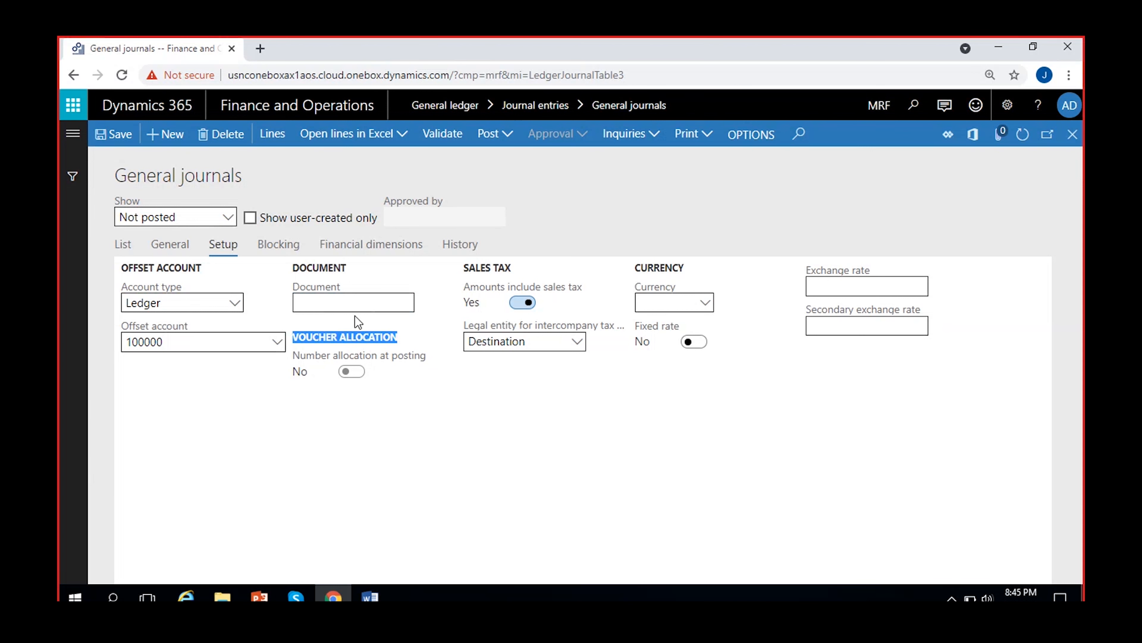
{"action": "left_click", "coordinate": [349, 306]}
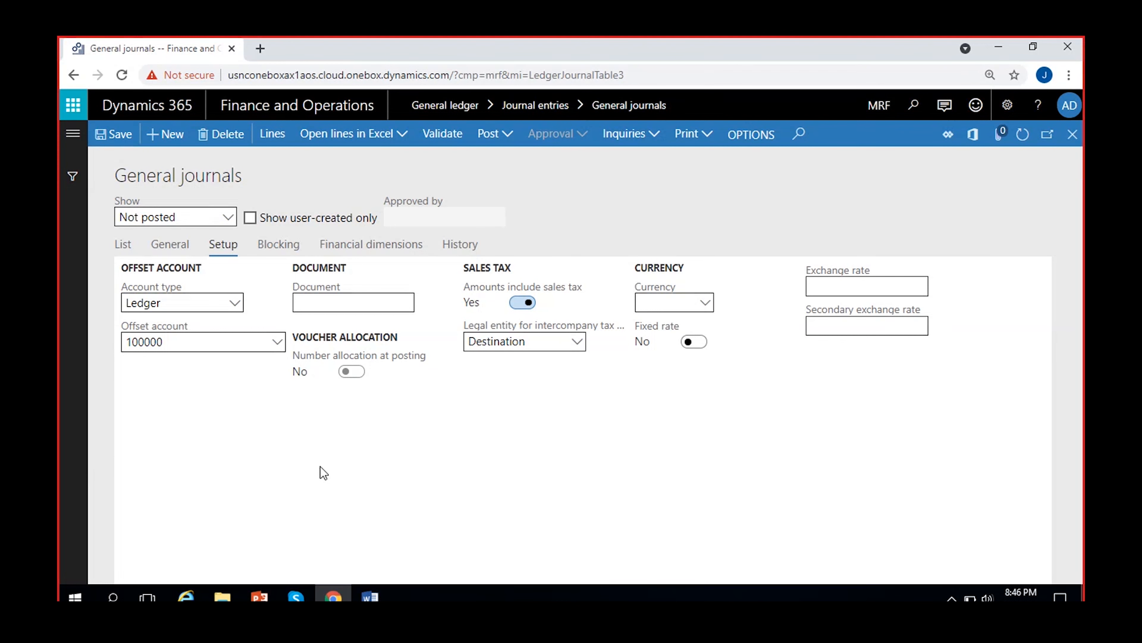
{"action": "left_click", "coordinate": [355, 372]}
- Switch to Word and add the sales tax example lines "1000 – 10% = 100" and "1000 + 100 = 1100" below 31-Aug
{"action": "key", "text": "alt+Tab"}
{"action": "scroll", "coordinate": [419, 474], "scroll_direction": "down", "scroll_amount": 2}
{"action": "scroll", "coordinate": [365, 426], "scroll_direction": "down", "scroll_amount": 2}
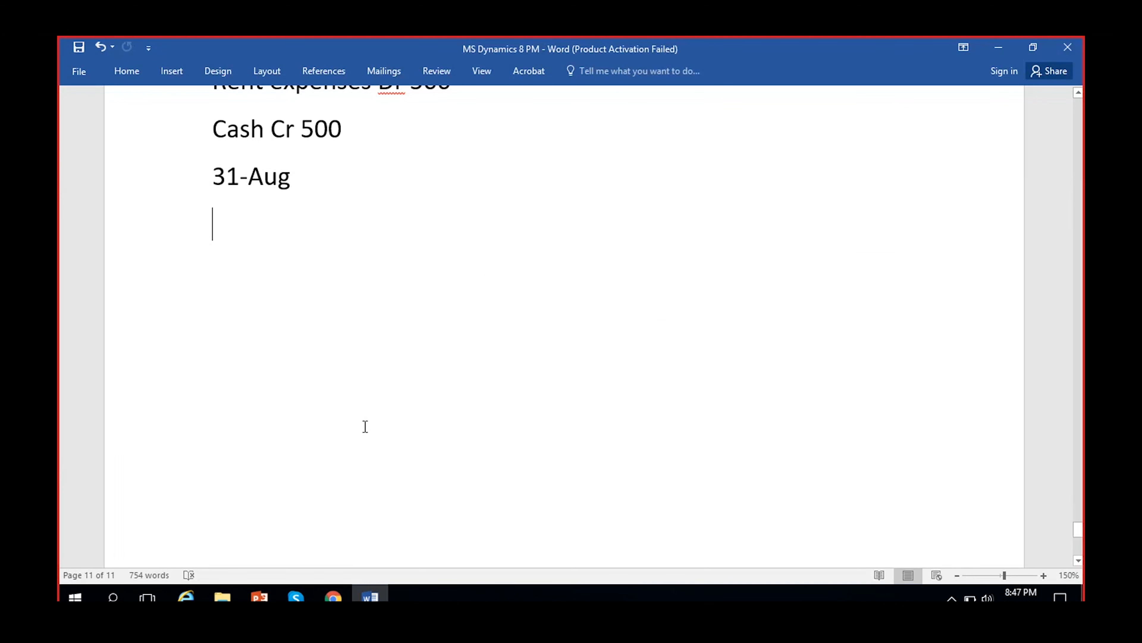
{"action": "key", "text": "Return"}
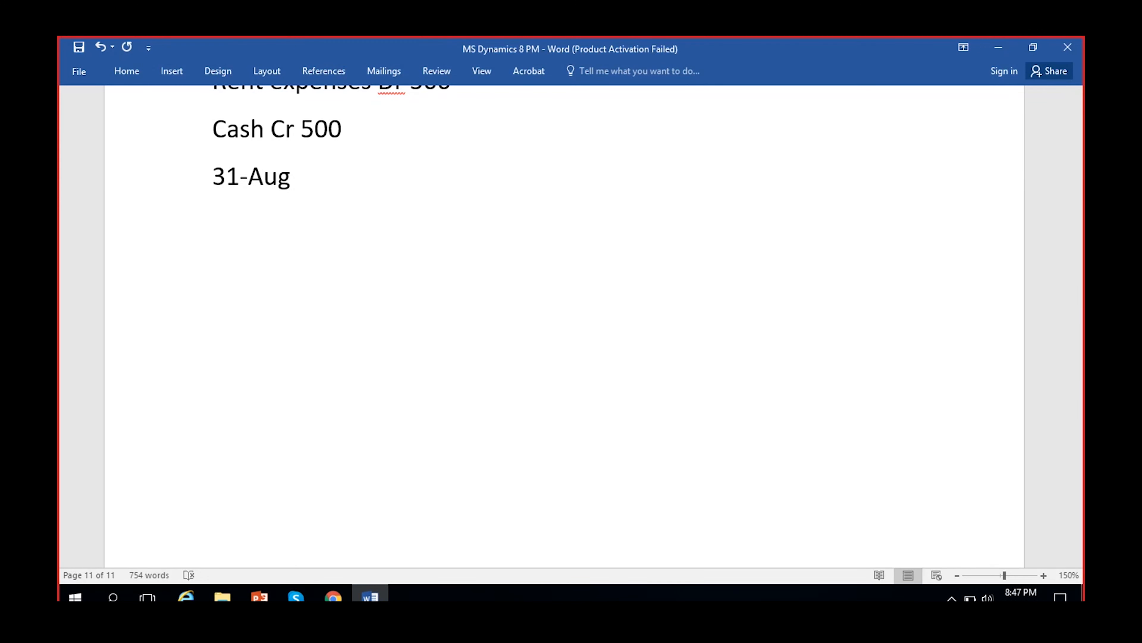
{"action": "left_click", "coordinate": [365, 595]}
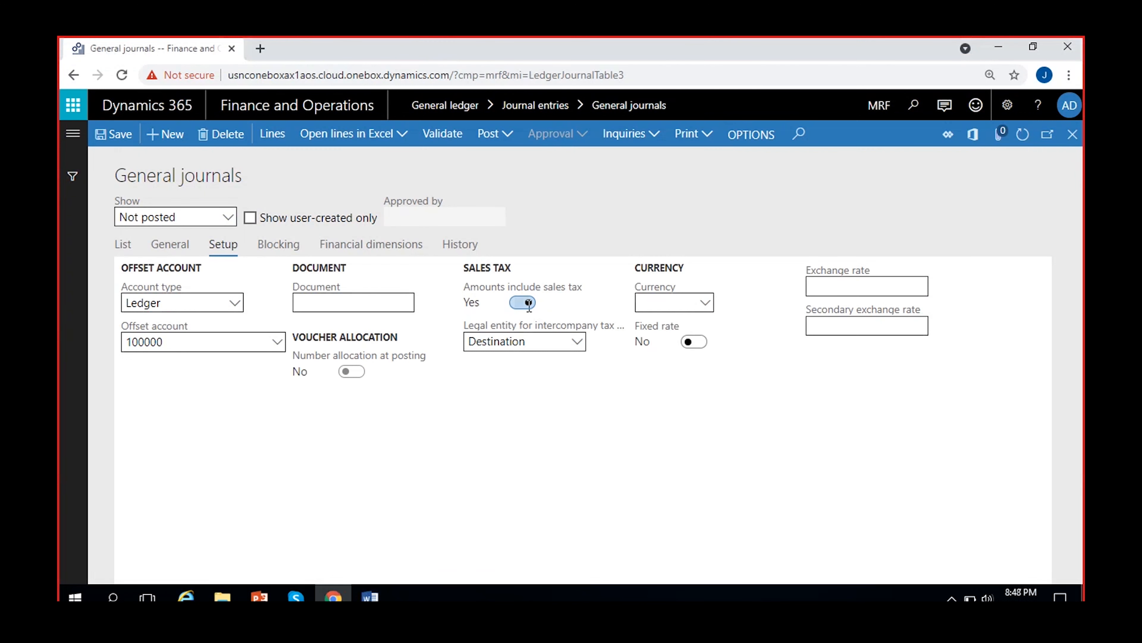
{"action": "left_click", "coordinate": [377, 595]}
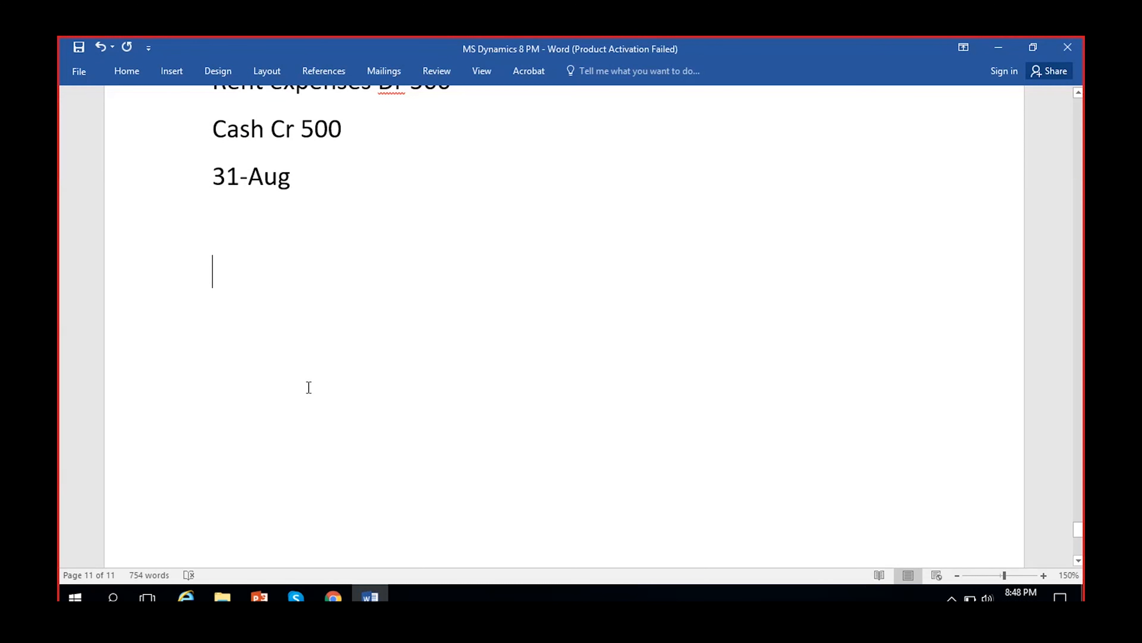
{"action": "type", "text": "1000"}
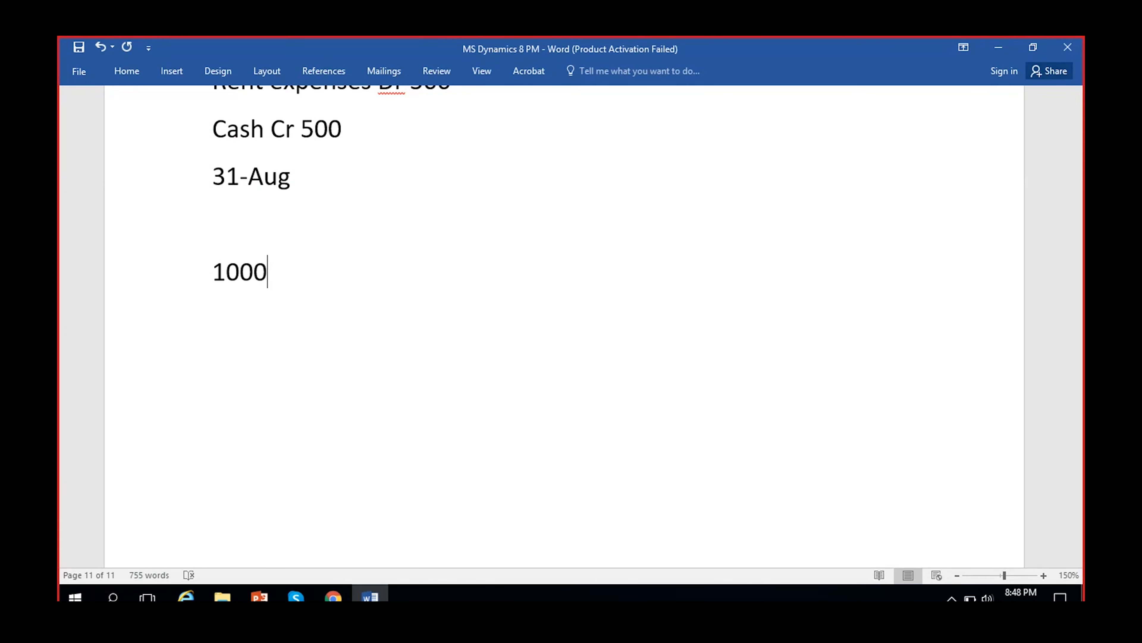
{"action": "type", "text": " - 10%"}
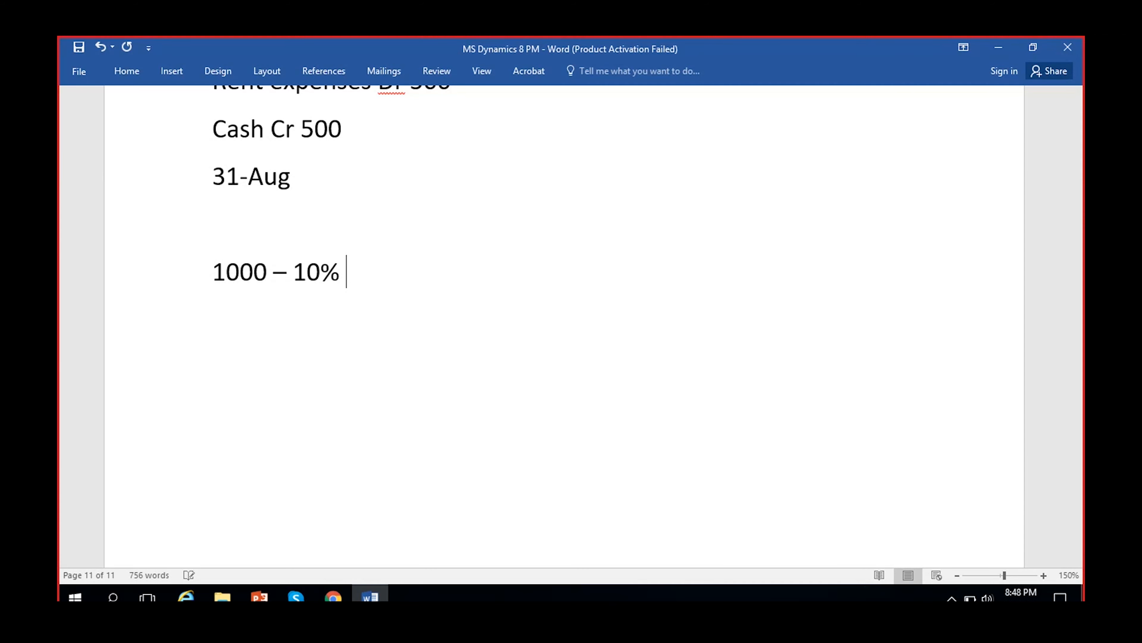
{"action": "type", "text": " = 100"}
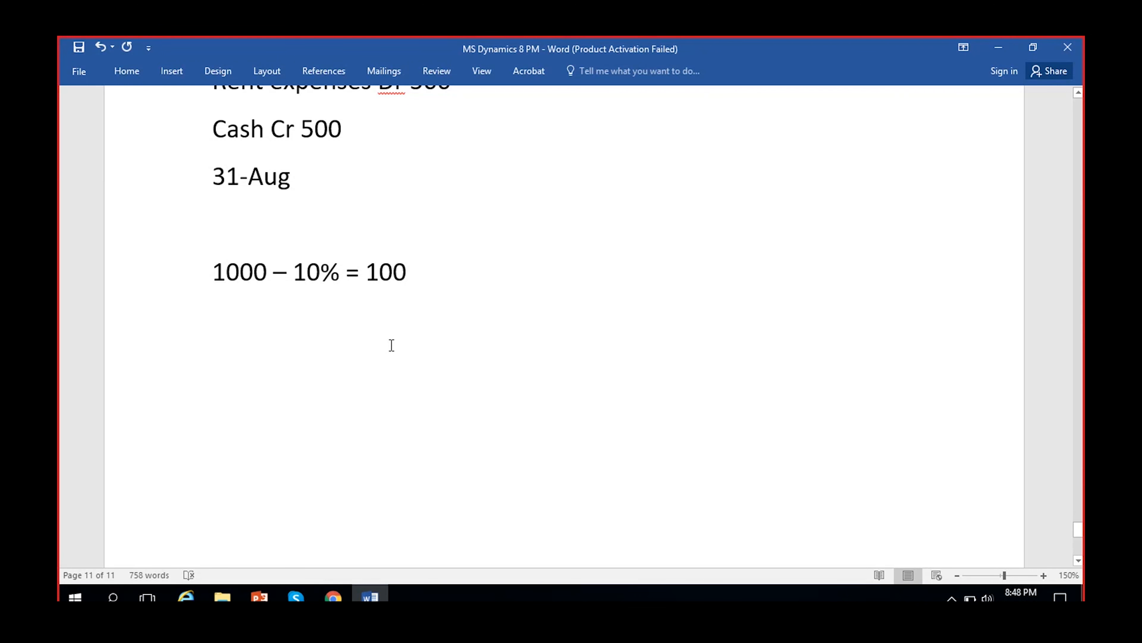
{"action": "key", "text": "Return"}
{"action": "type", "text": "1000 + 100 = 1100"}
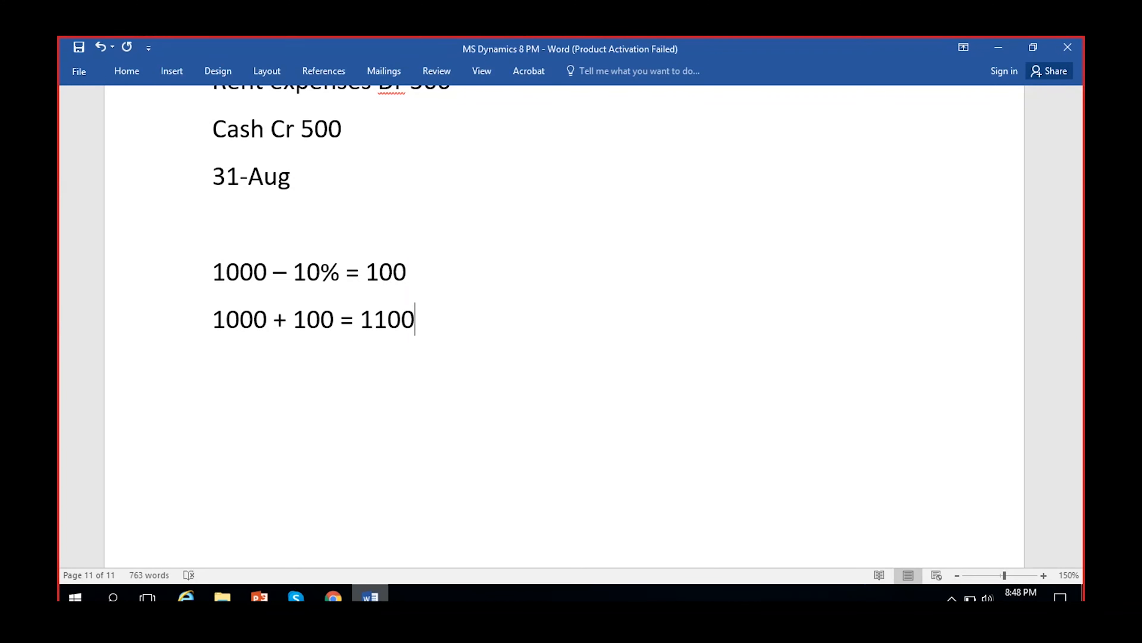
- Toggle the amounts include sales tax option off and back on in Dynamics 365, checking the 1000 + 100 example in Word in between
{"action": "key", "text": "alt+Tab"}
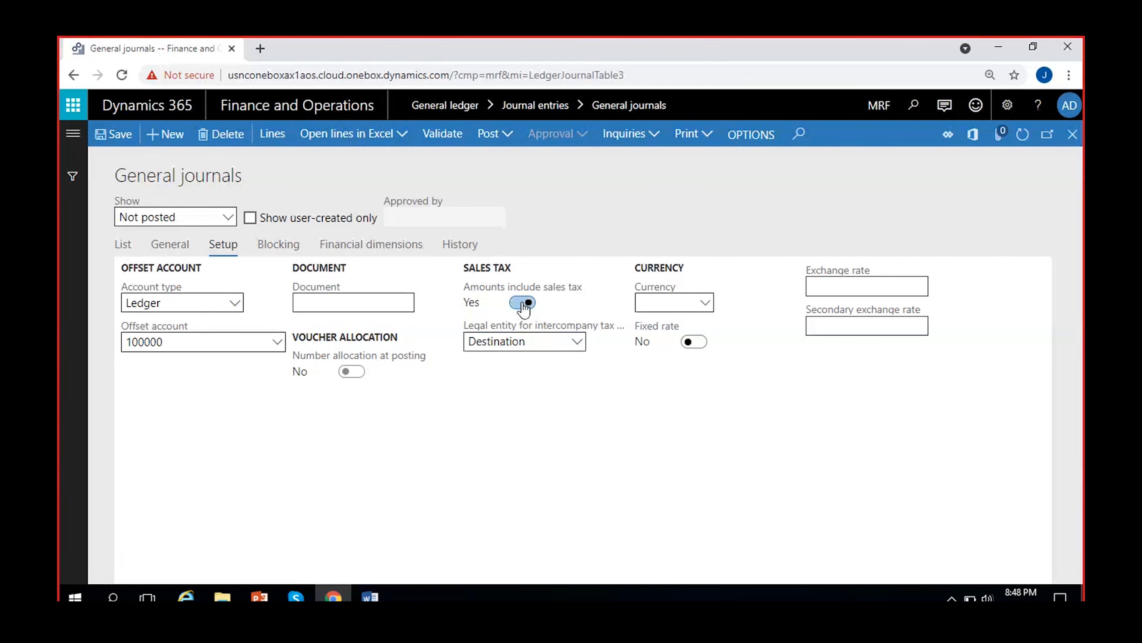
{"action": "left_click", "coordinate": [523, 303]}
{"action": "left_click", "coordinate": [373, 595]}
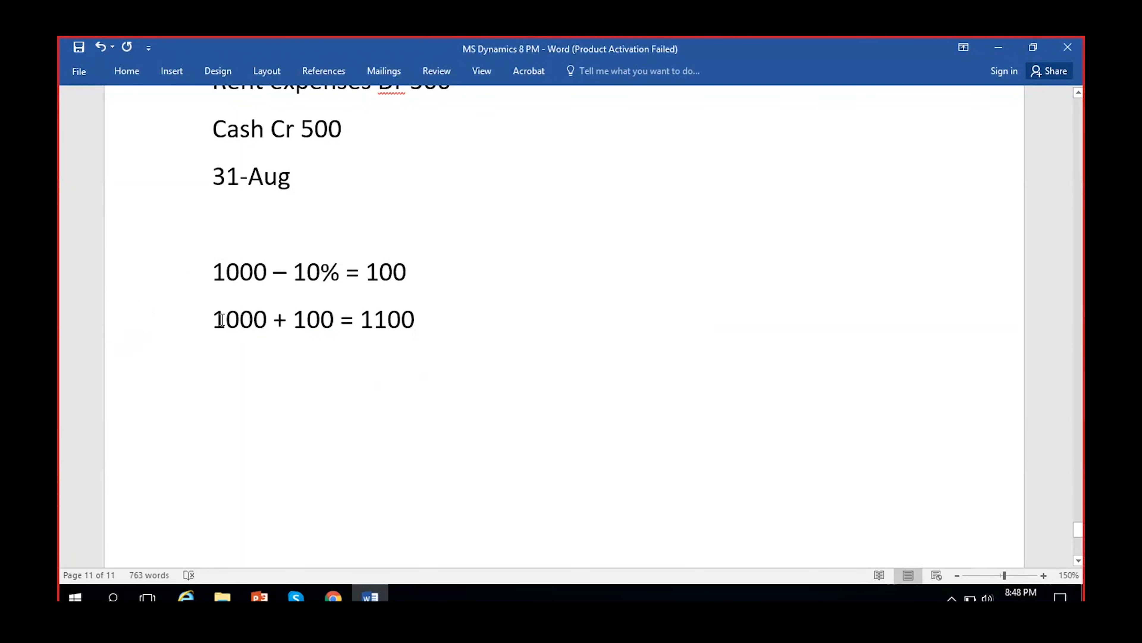
{"action": "left_click_drag", "start_coordinate": [213, 320], "coordinate": [267, 324]}
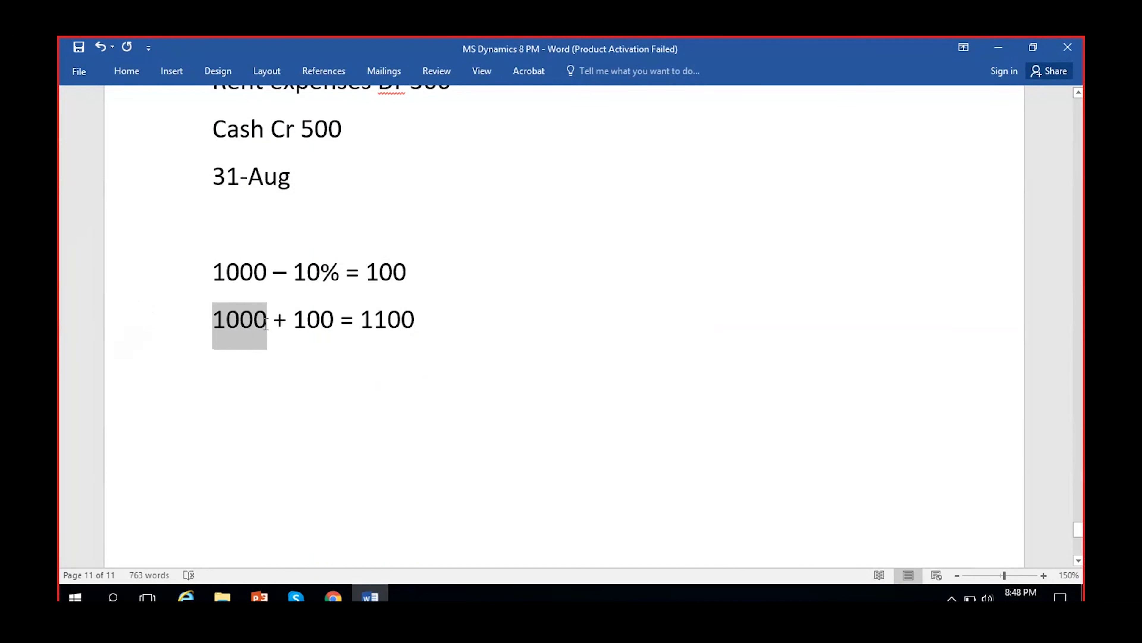
{"action": "left_click", "coordinate": [240, 320]}
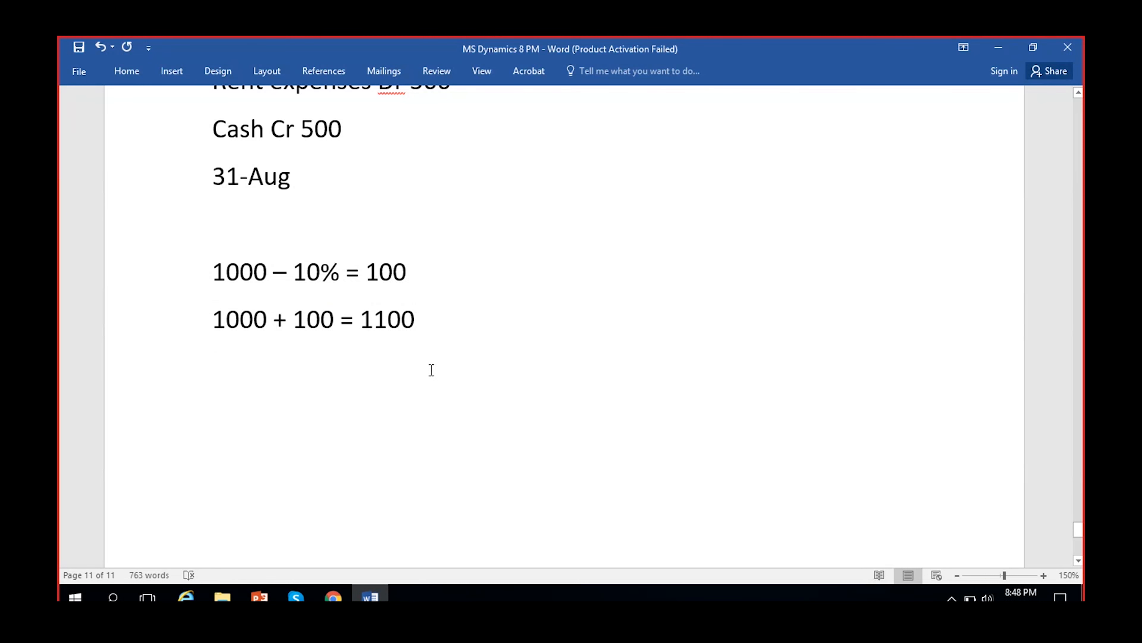
{"action": "left_click", "coordinate": [466, 324]}
{"action": "left_click", "coordinate": [333, 596]}
{"action": "left_click", "coordinate": [522, 302]}
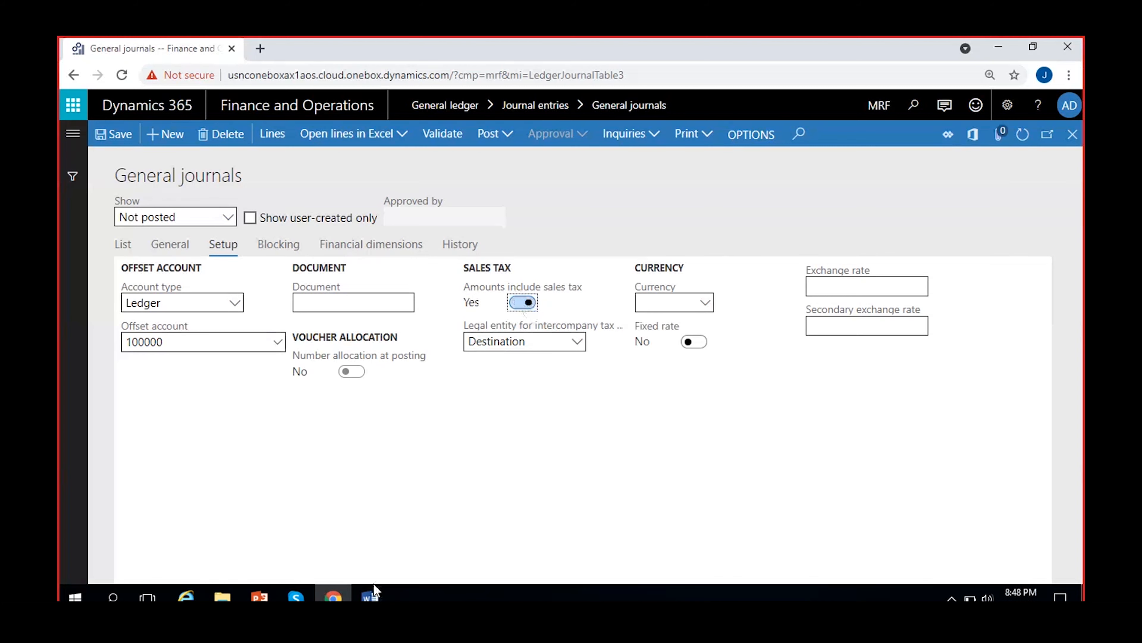
- Switch to Word and add a third example line reading "1000 (89) 911" for the tax-inclusive amount
{"action": "left_click", "coordinate": [370, 597]}
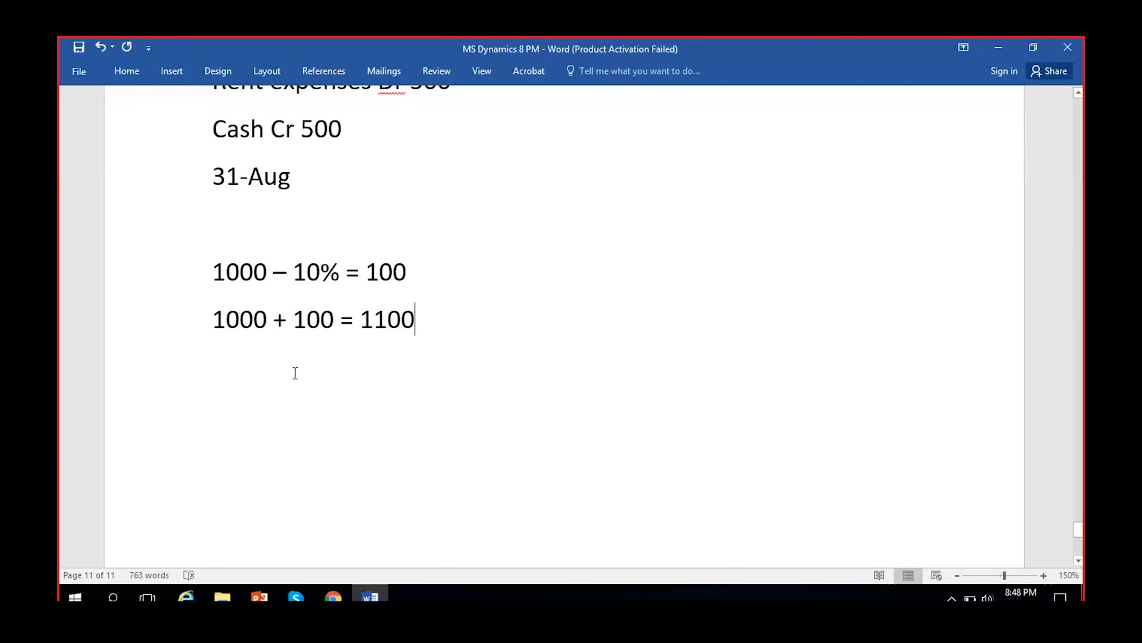
{"action": "double_click", "coordinate": [293, 273]}
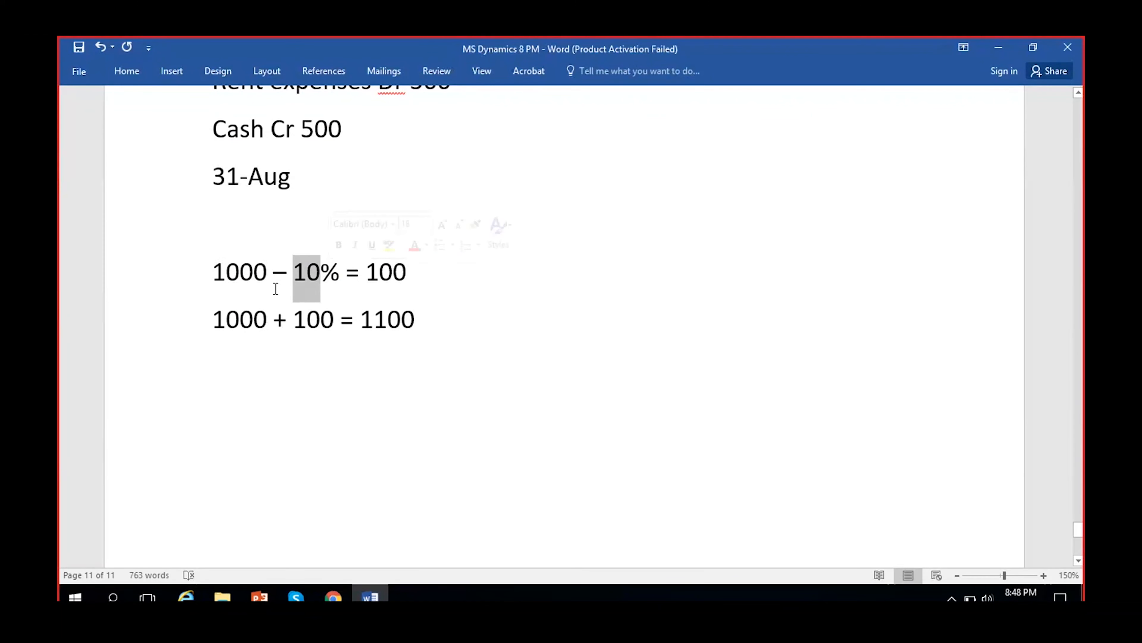
{"action": "left_click", "coordinate": [255, 272]}
{"action": "left_click", "coordinate": [242, 373]}
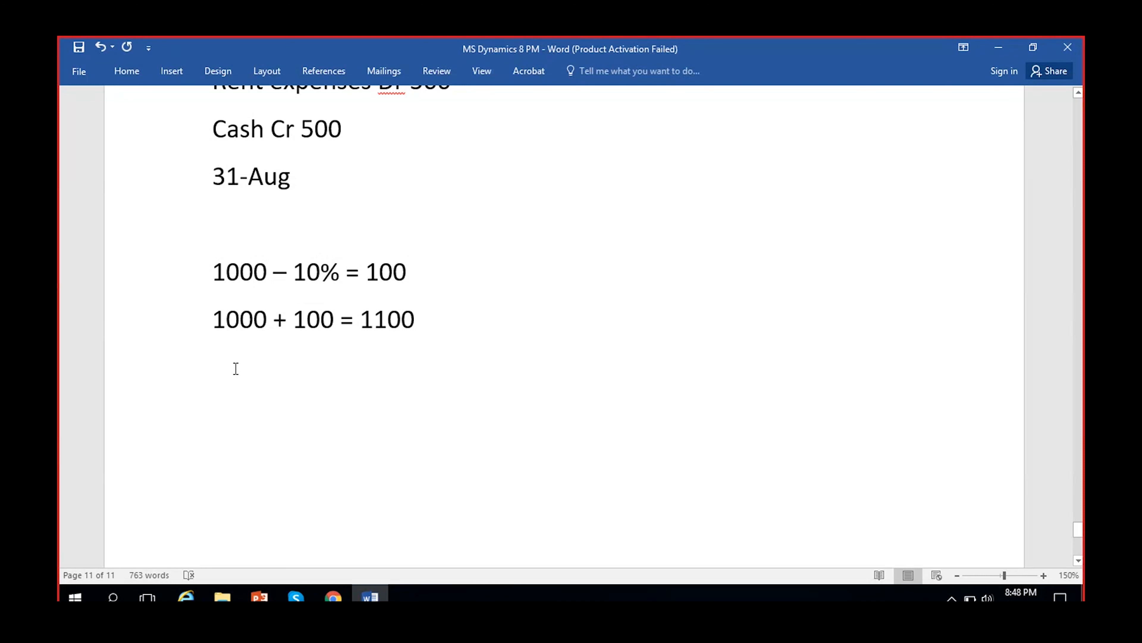
{"action": "type", "text": "1000 "}
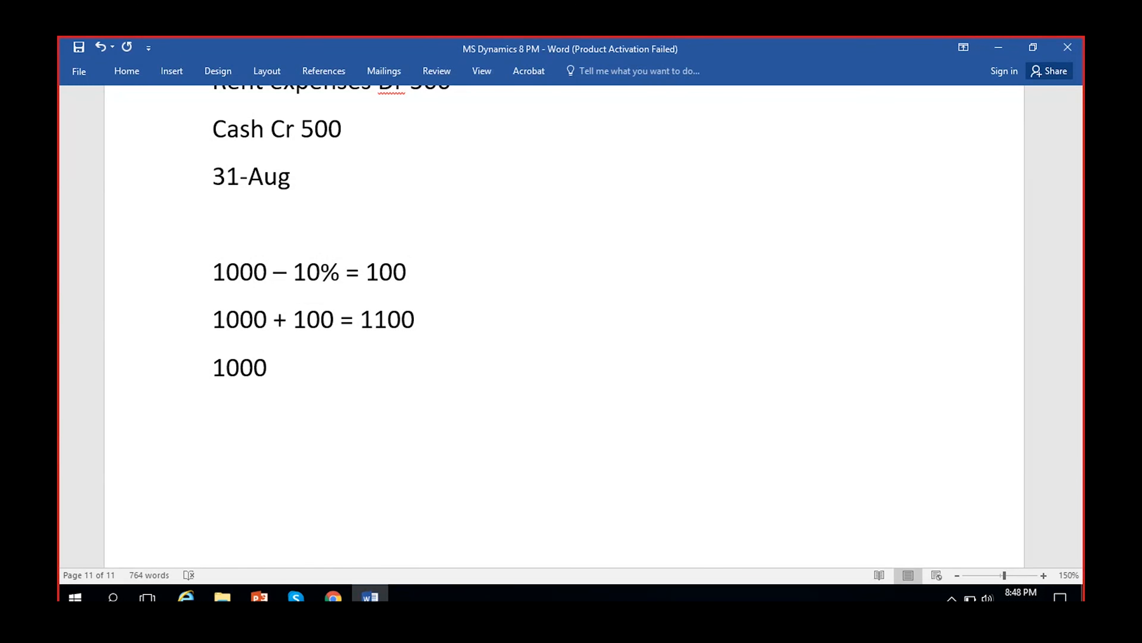
{"action": "type", "text": "(89) 9"}
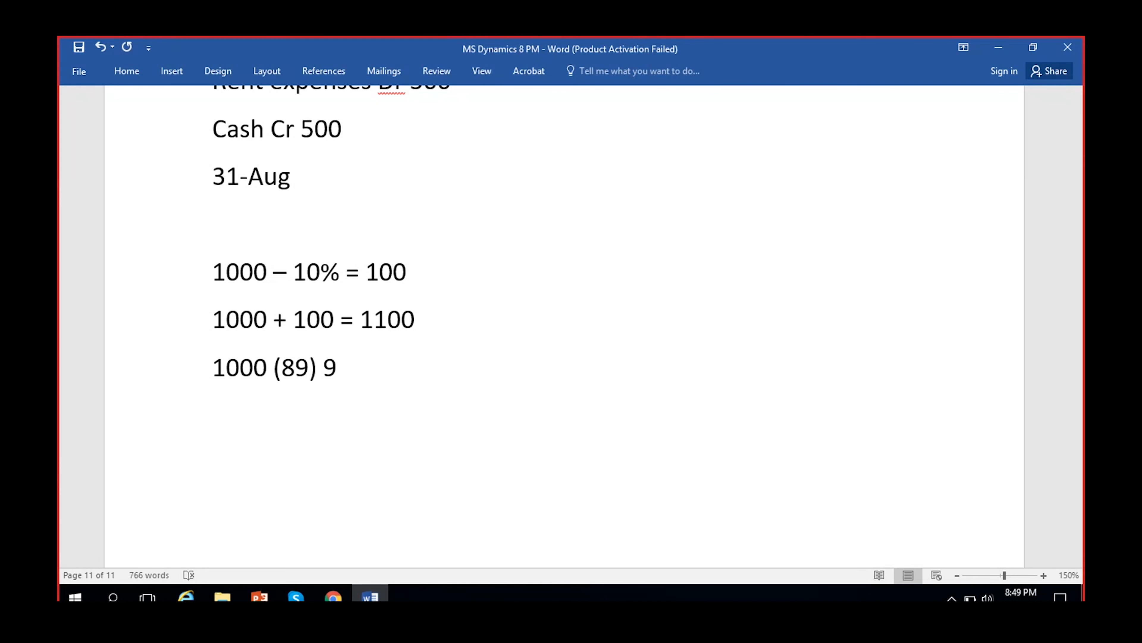
{"action": "type", "text": "11"}
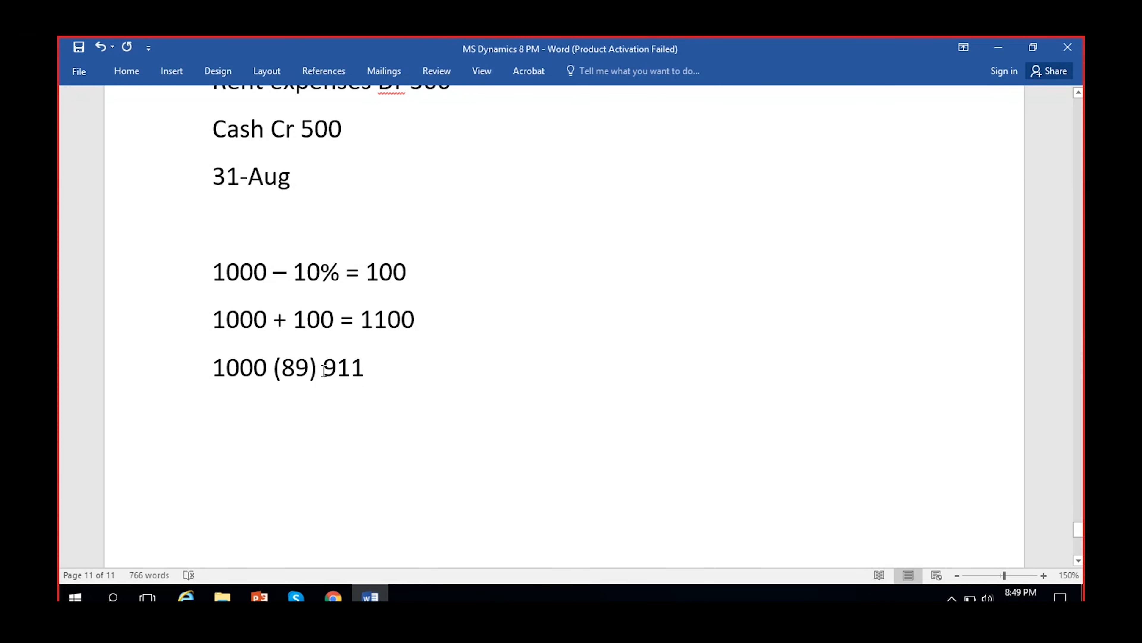
- Insert a plus sign before 911 and a minus sign before (89) in the third example line
{"action": "left_click", "coordinate": [324, 371]}
{"action": "key", "text": "BackSpace"}
{"action": "type", "text": "+"}
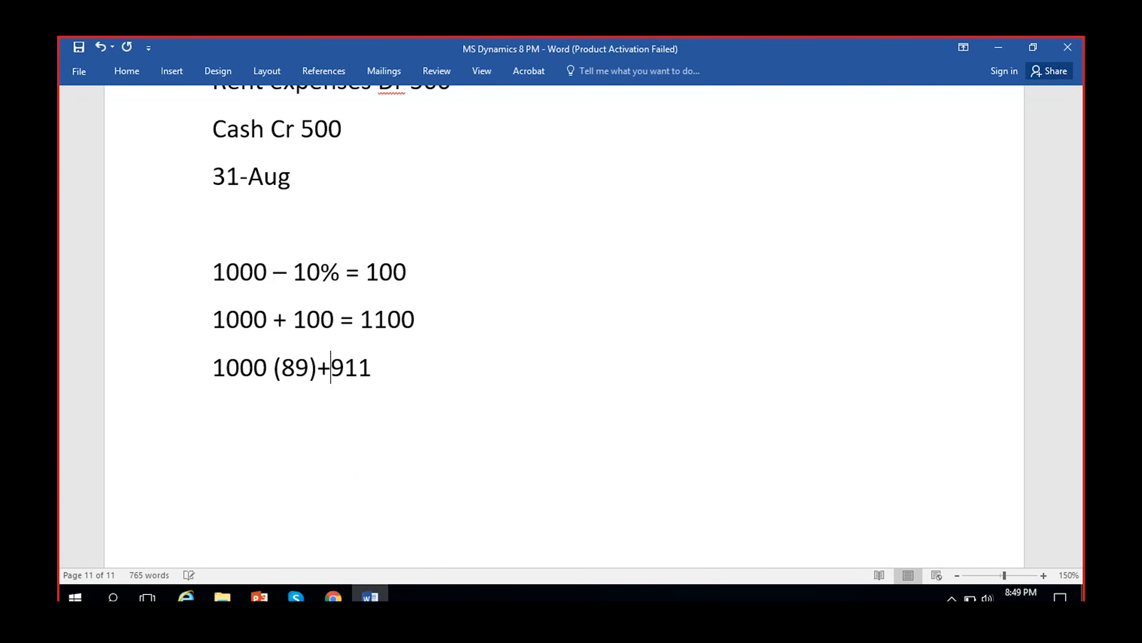
{"action": "left_click", "coordinate": [275, 368]}
{"action": "type", "text": "-"}
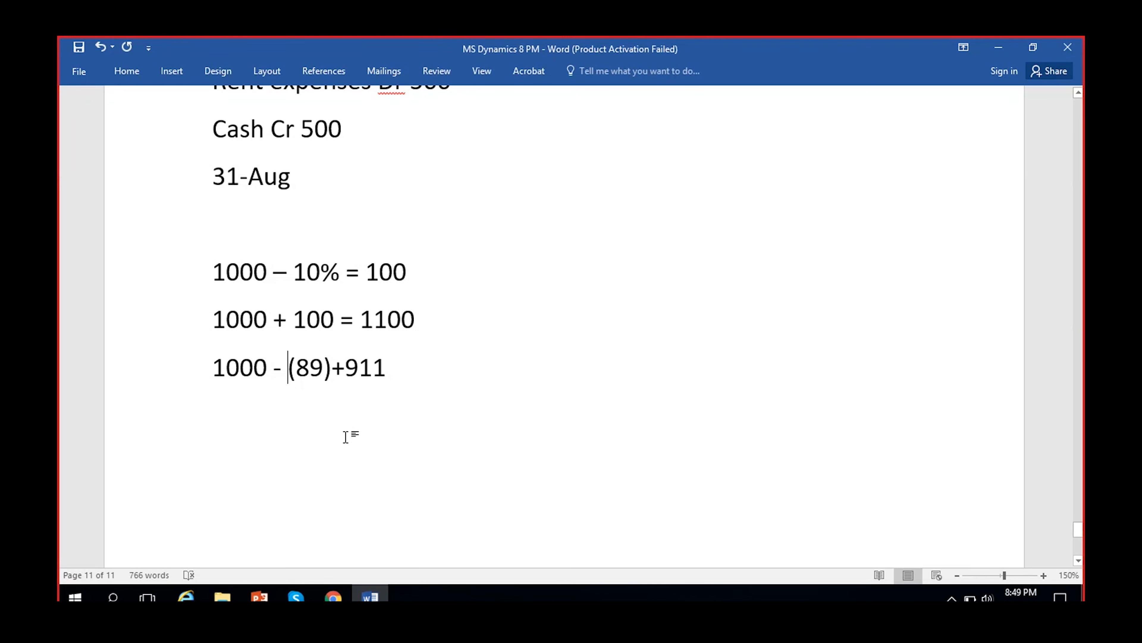
- Compare the tax-inclusive and tax-exclusive example lines in Word with the journal's sales tax option in Dynamics 365
{"action": "left_click_drag", "start_coordinate": [216, 374], "coordinate": [262, 370]}
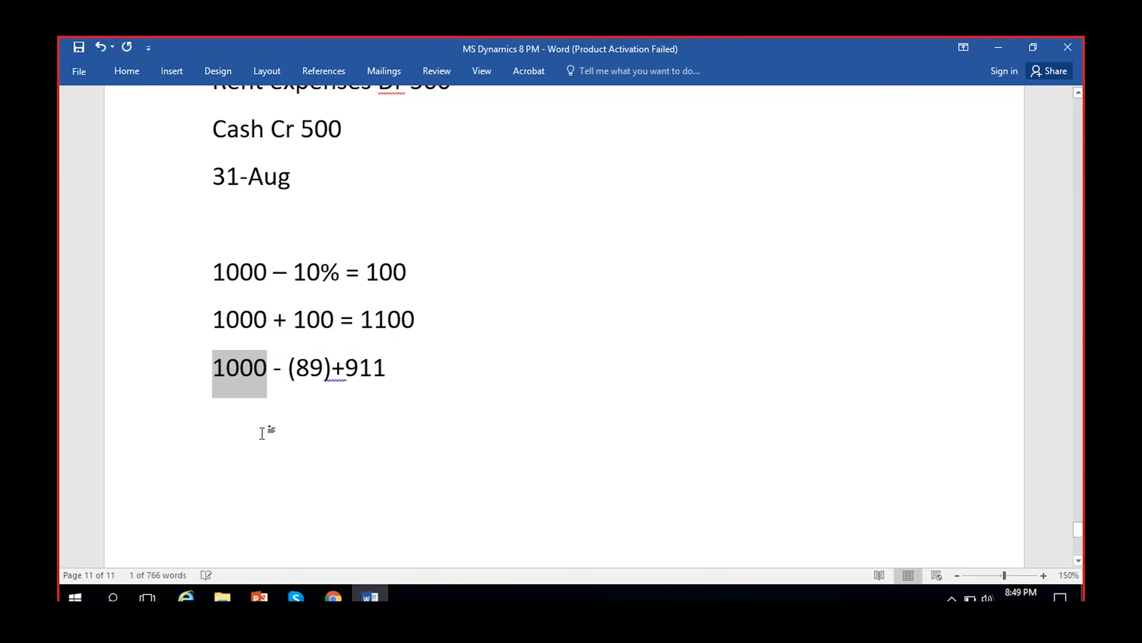
{"action": "left_click", "coordinate": [220, 372]}
{"action": "left_click_drag", "start_coordinate": [217, 372], "coordinate": [267, 373]}
{"action": "left_click", "coordinate": [313, 392]}
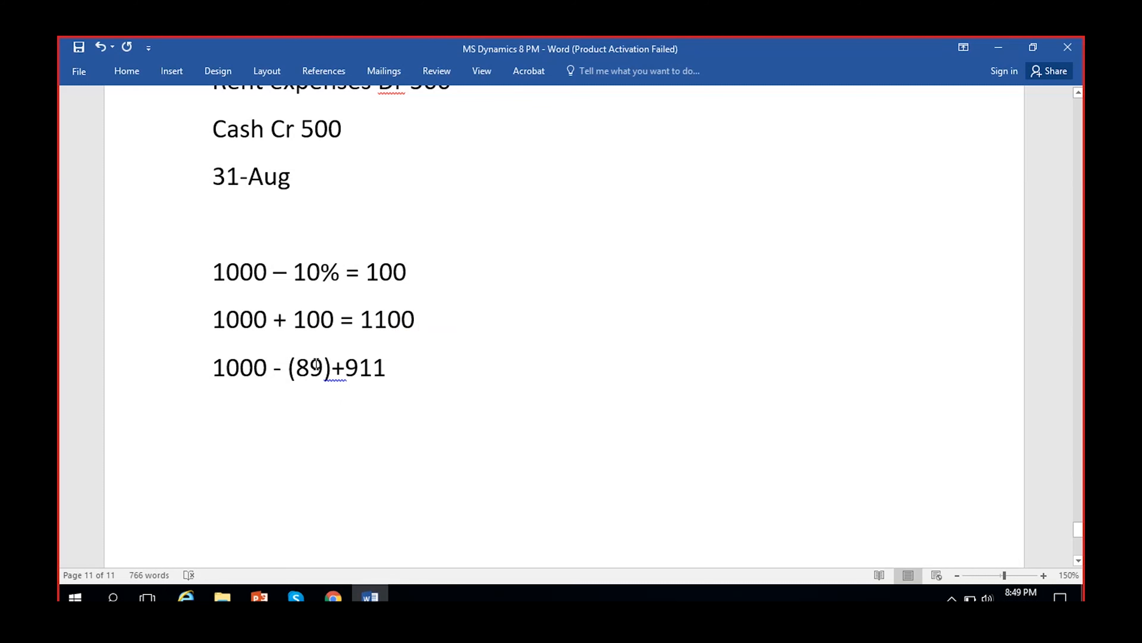
{"action": "left_click_drag", "start_coordinate": [346, 367], "coordinate": [383, 371]}
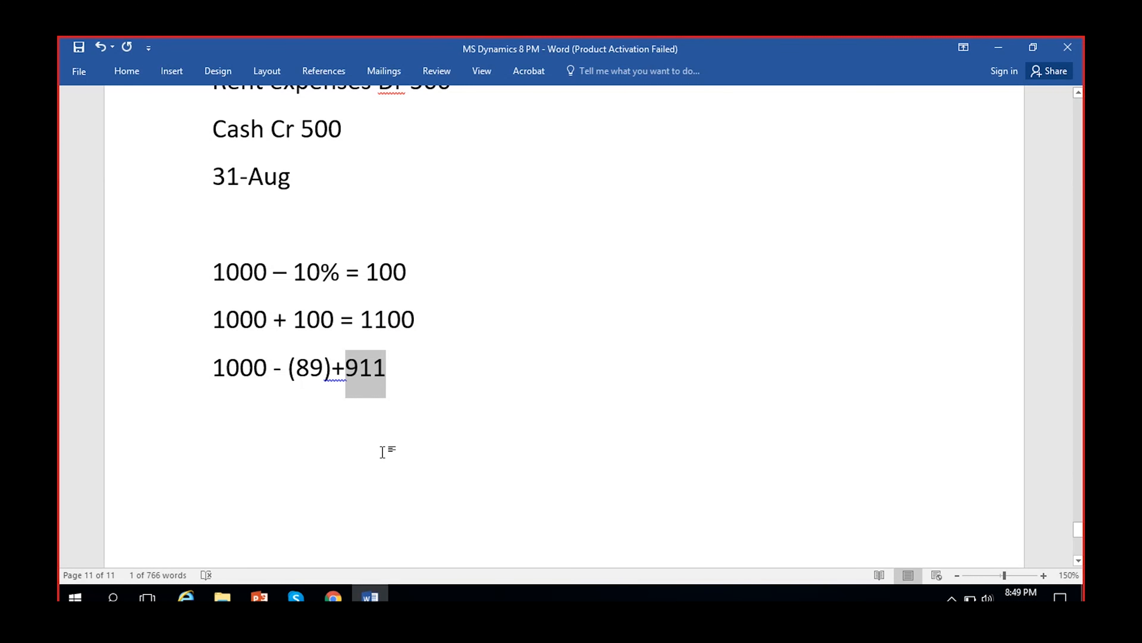
{"action": "key", "text": "alt+Tab"}
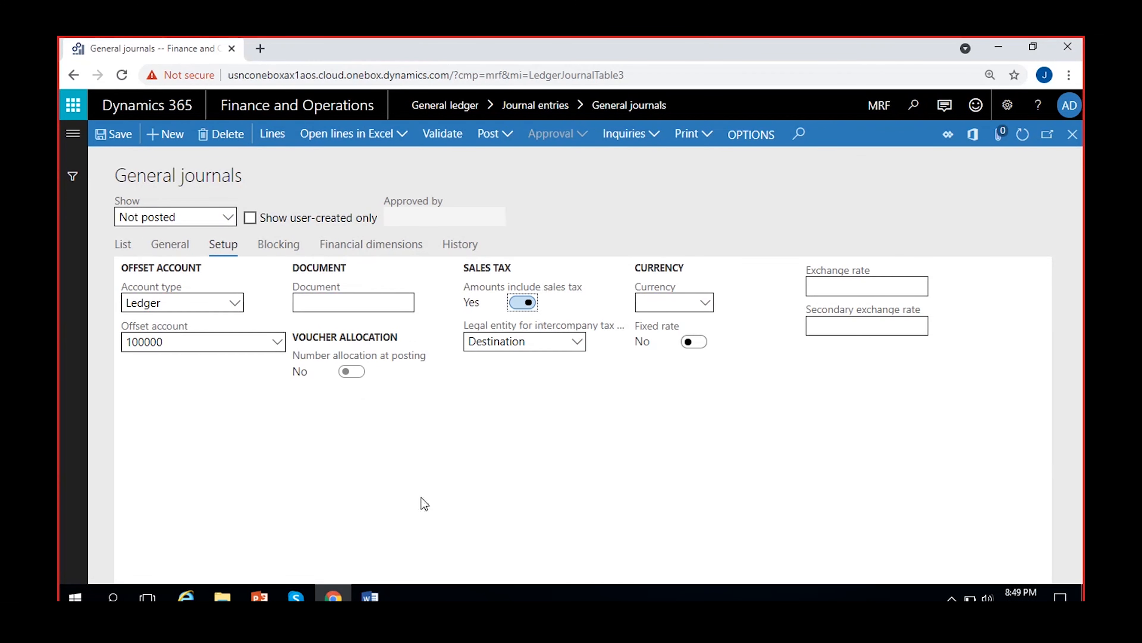
{"action": "key", "text": "alt+Tab"}
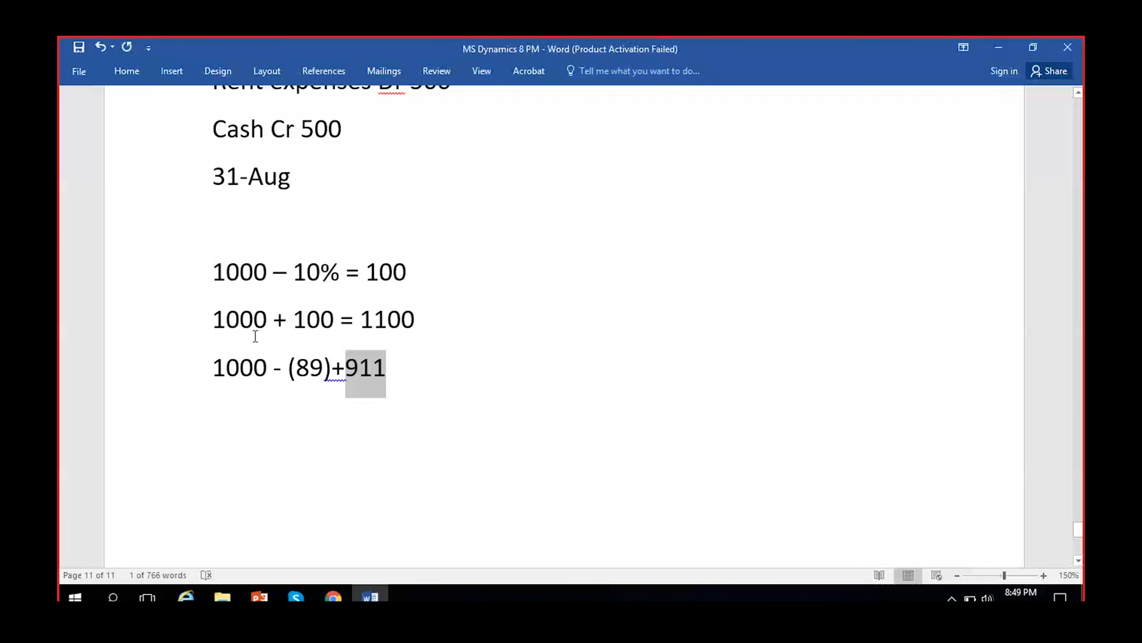
{"action": "left_click_drag", "start_coordinate": [213, 320], "coordinate": [414, 321]}
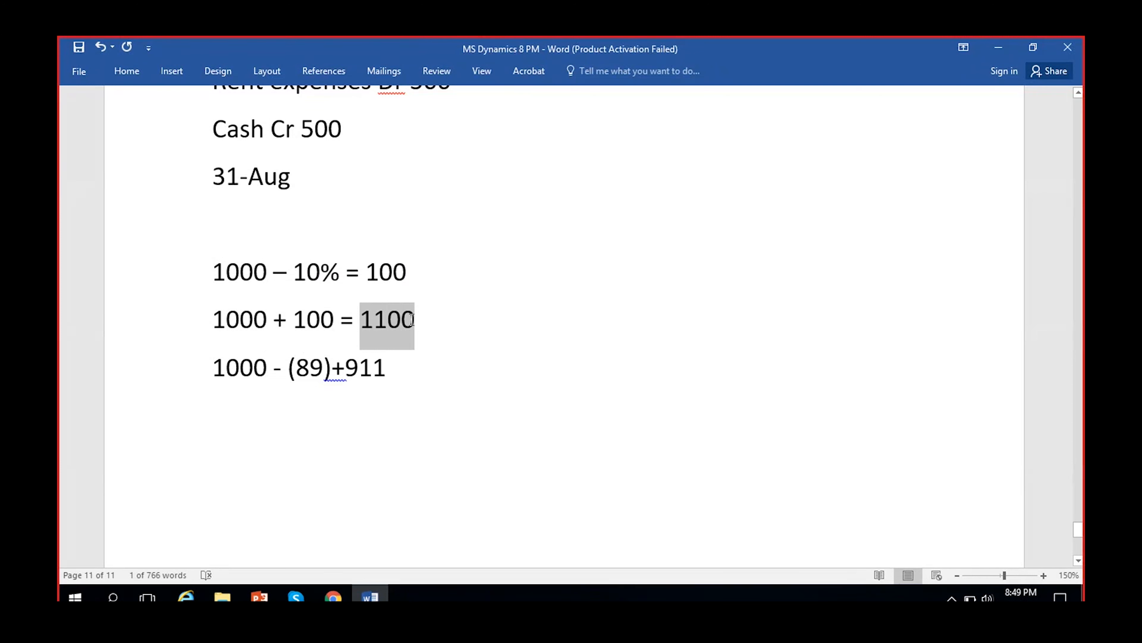
{"action": "left_click", "coordinate": [394, 383]}
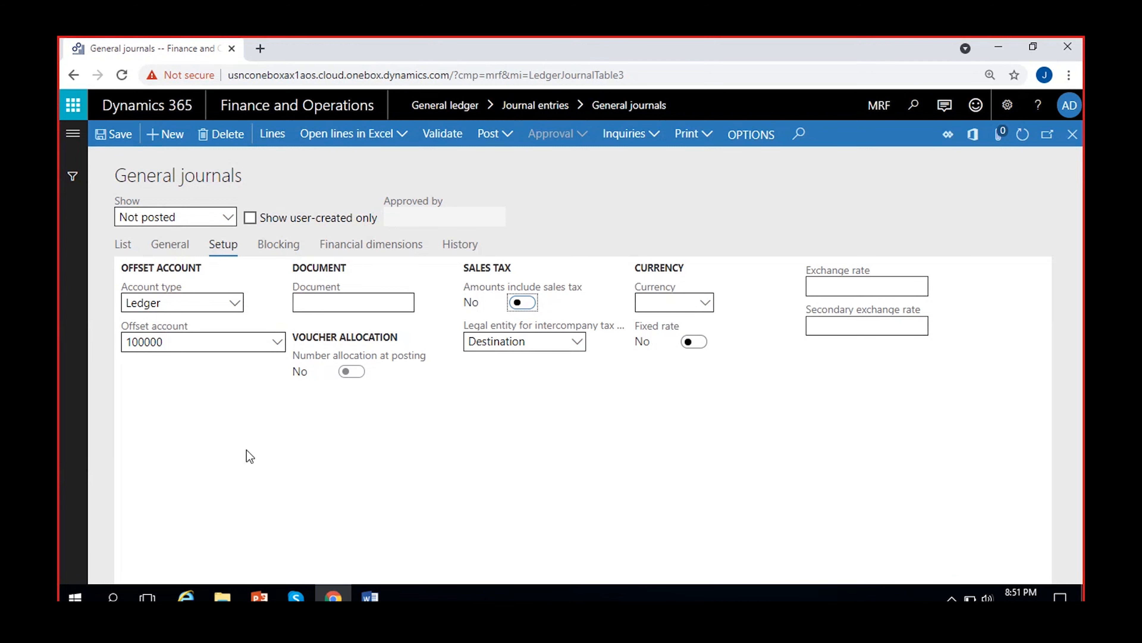
- From the Dynamics 365 journal list, open the GenJournal journal name of MRF-000008 and examine its default sales tax settings
{"action": "left_click", "coordinate": [122, 246]}
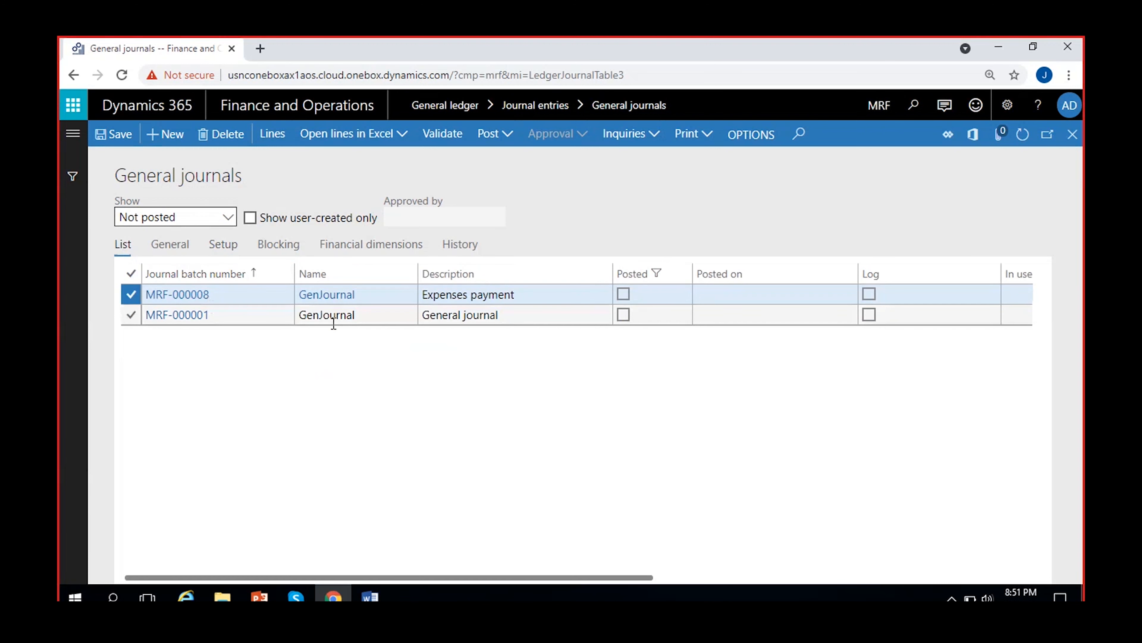
{"action": "left_click", "coordinate": [340, 294]}
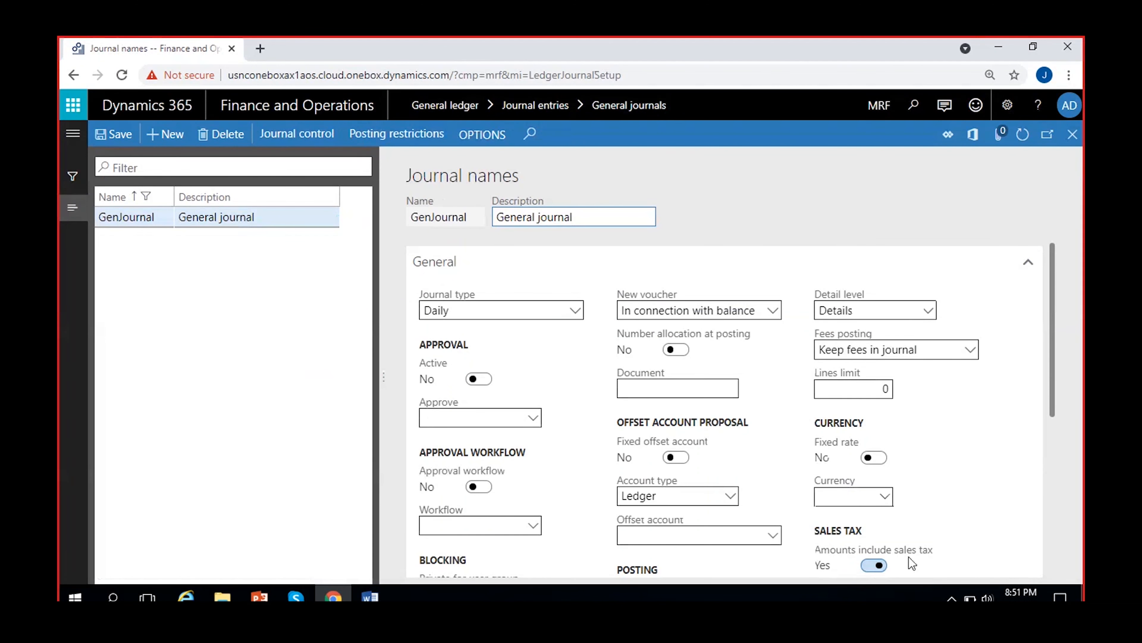
{"action": "scroll", "coordinate": [908, 557], "scroll_direction": "down", "scroll_amount": 2}
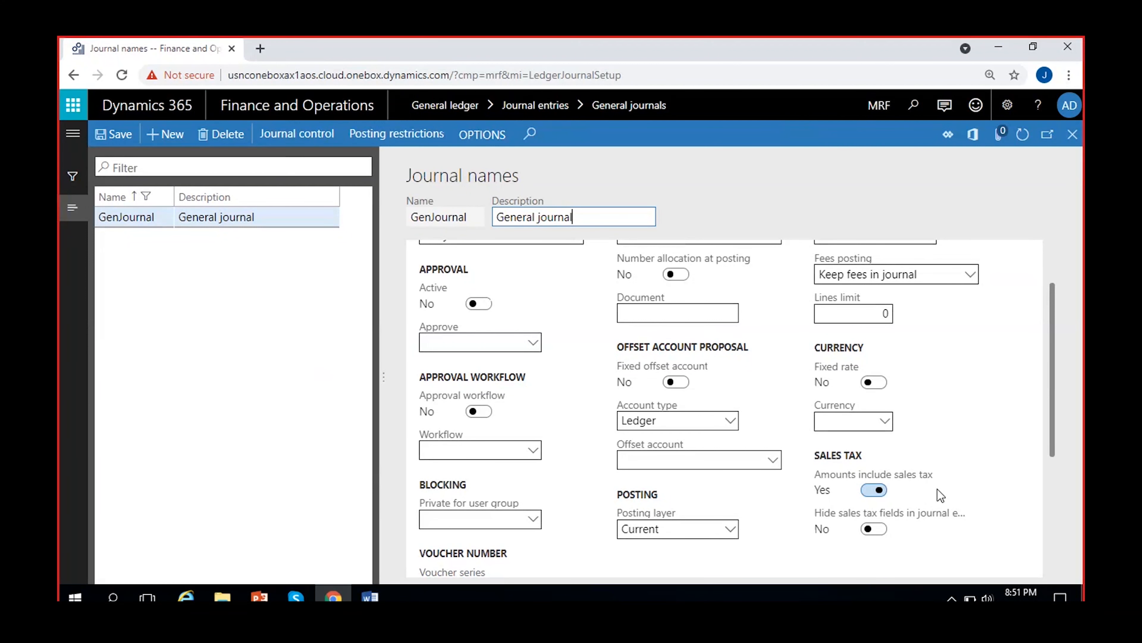
{"action": "scroll", "coordinate": [940, 495], "scroll_direction": "up", "scroll_amount": 2}
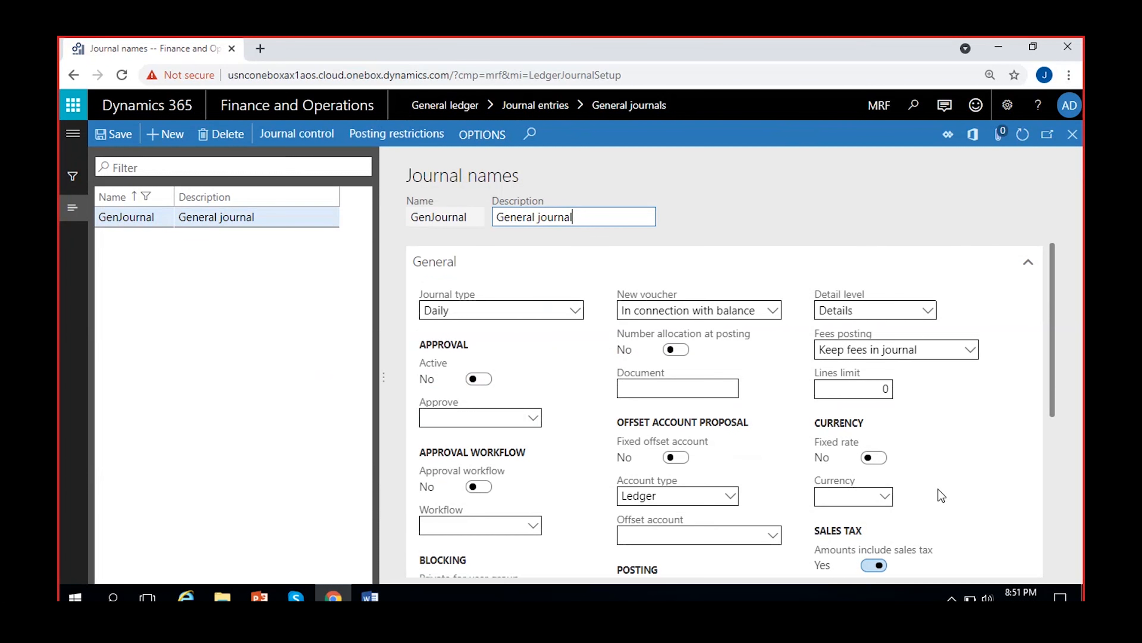
{"action": "left_click", "coordinate": [1064, 144]}
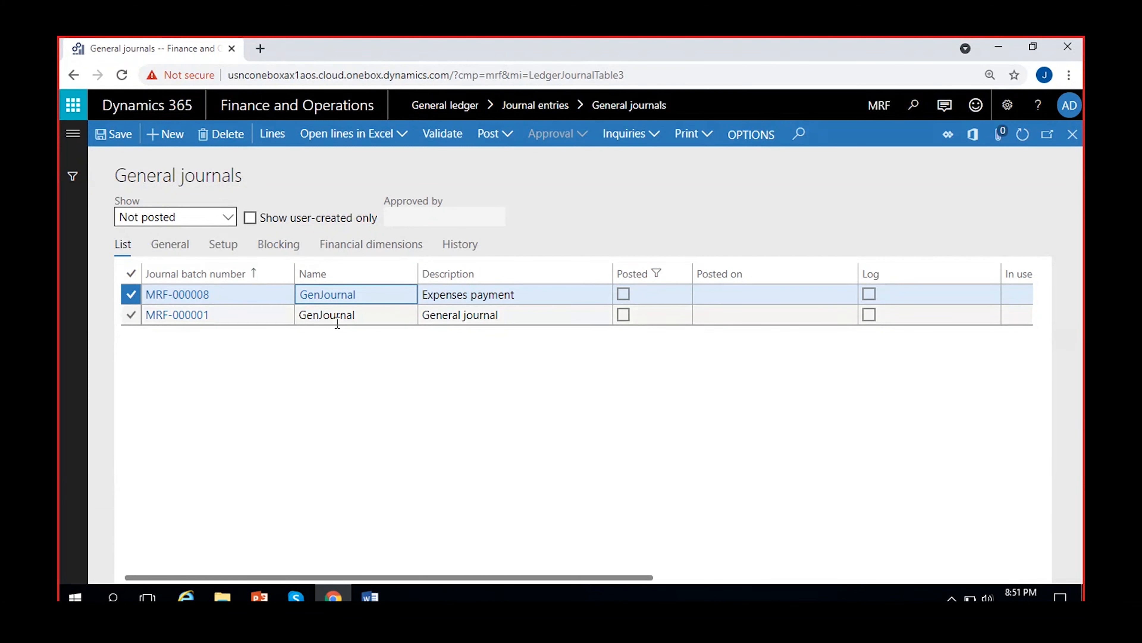
- In the setup details of journal MRF-000008, turn on the option that amounts include sales tax
{"action": "left_click", "coordinate": [225, 245]}
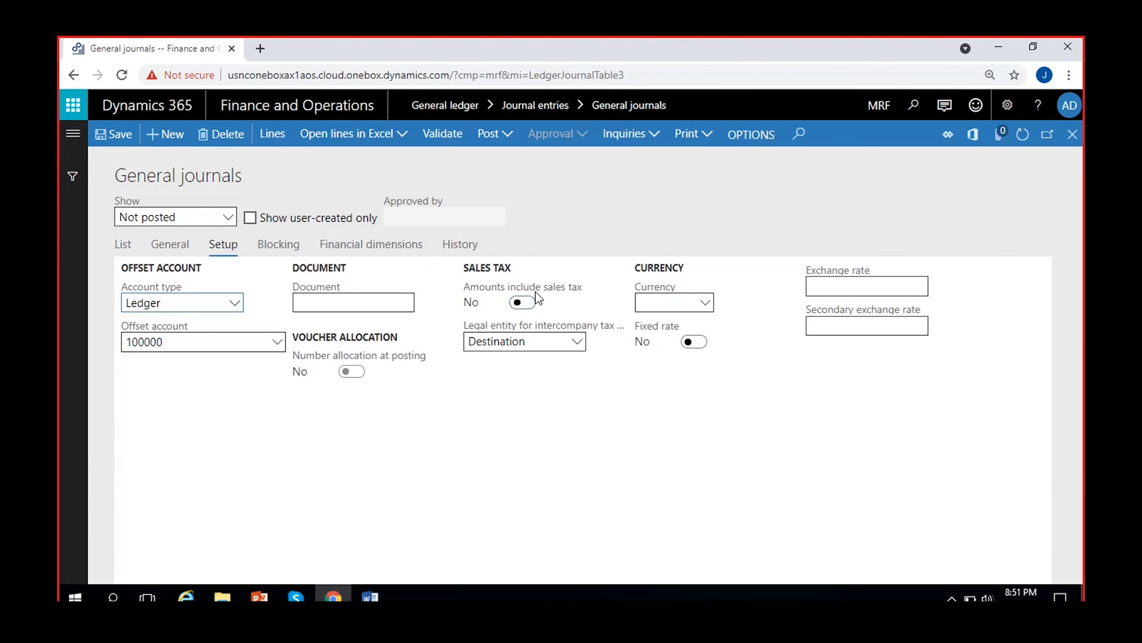
{"action": "left_click", "coordinate": [523, 302]}
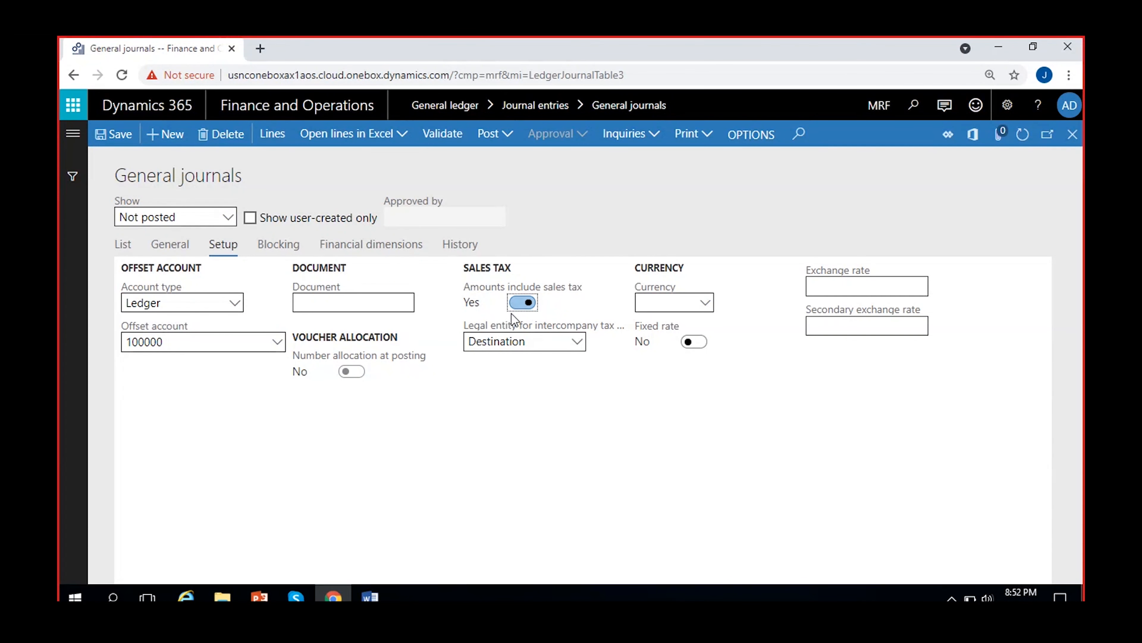
- Examine the Destination and Source choices for the legal entity for intercompany tax in the journal's setup details, keeping Destination
{"action": "left_click", "coordinate": [562, 413]}
{"action": "left_click", "coordinate": [578, 343]}
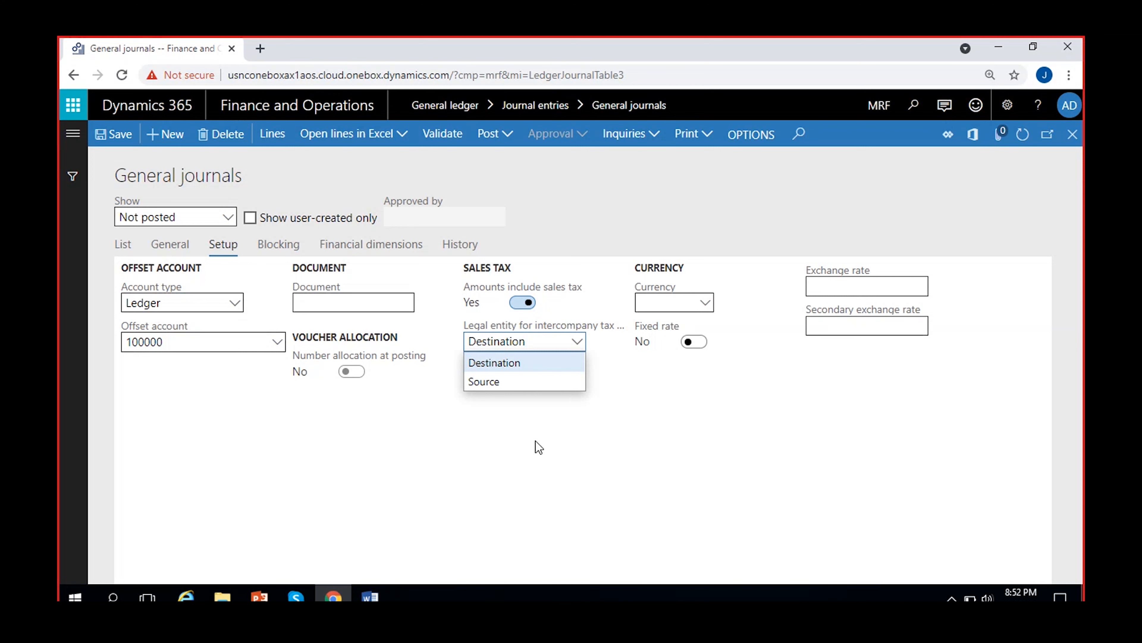
{"action": "left_click", "coordinate": [492, 452]}
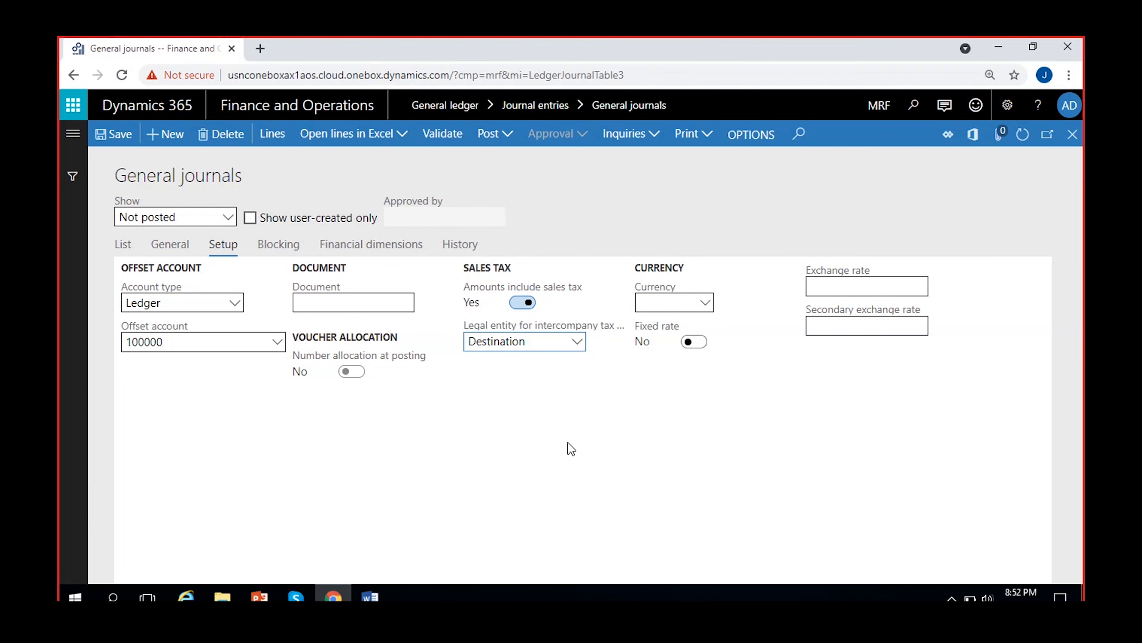
{"action": "left_click", "coordinate": [578, 343]}
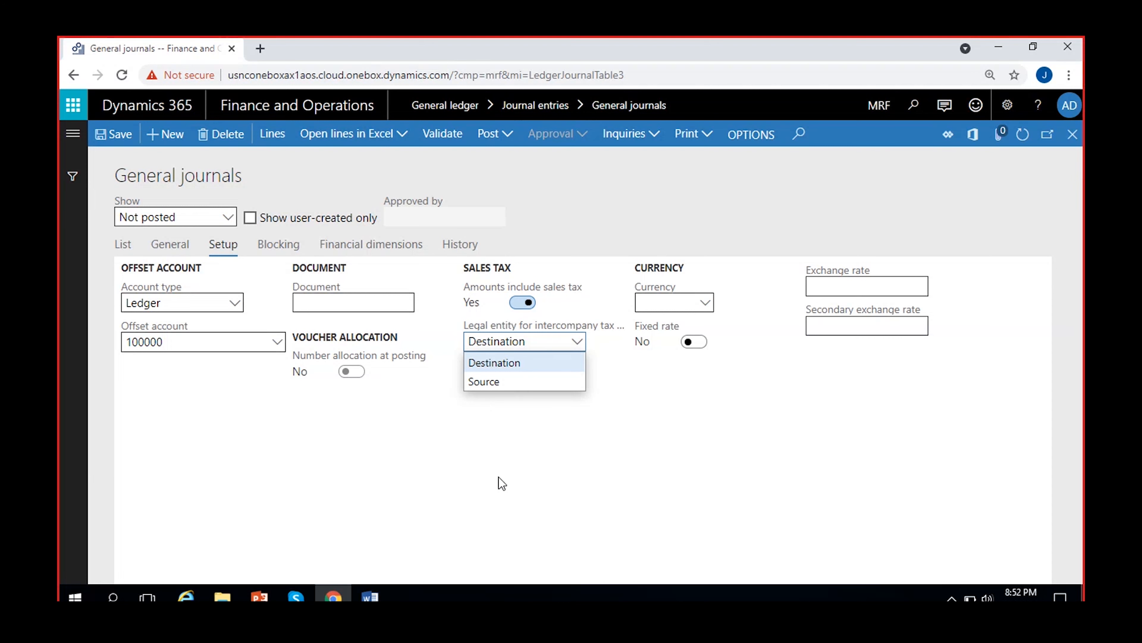
{"action": "left_click", "coordinate": [503, 465]}
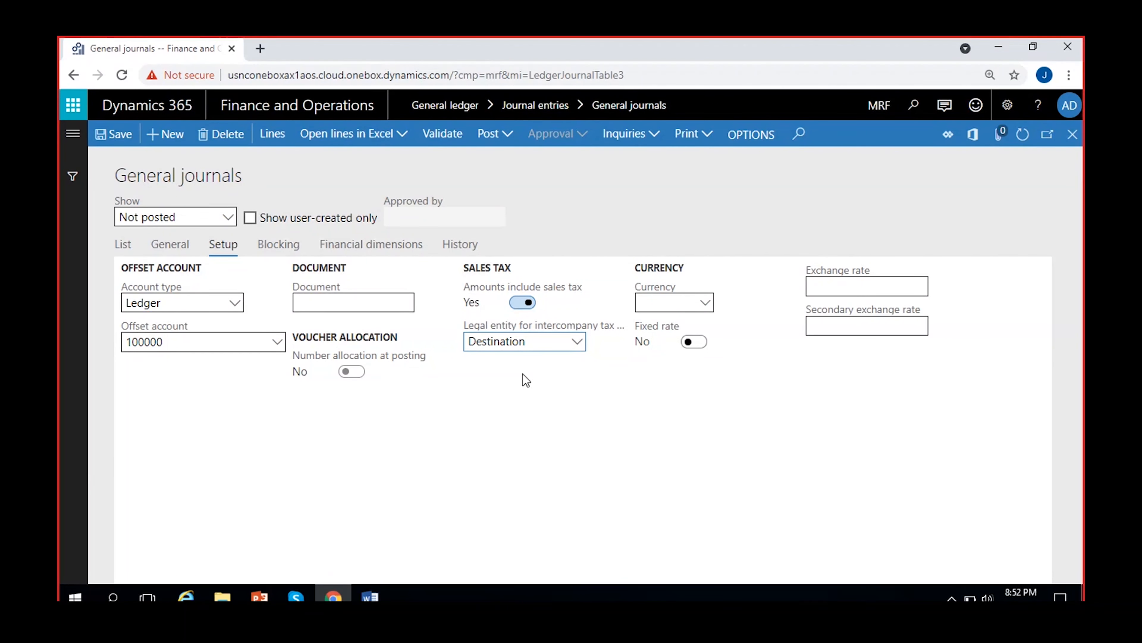
{"action": "left_click", "coordinate": [577, 349]}
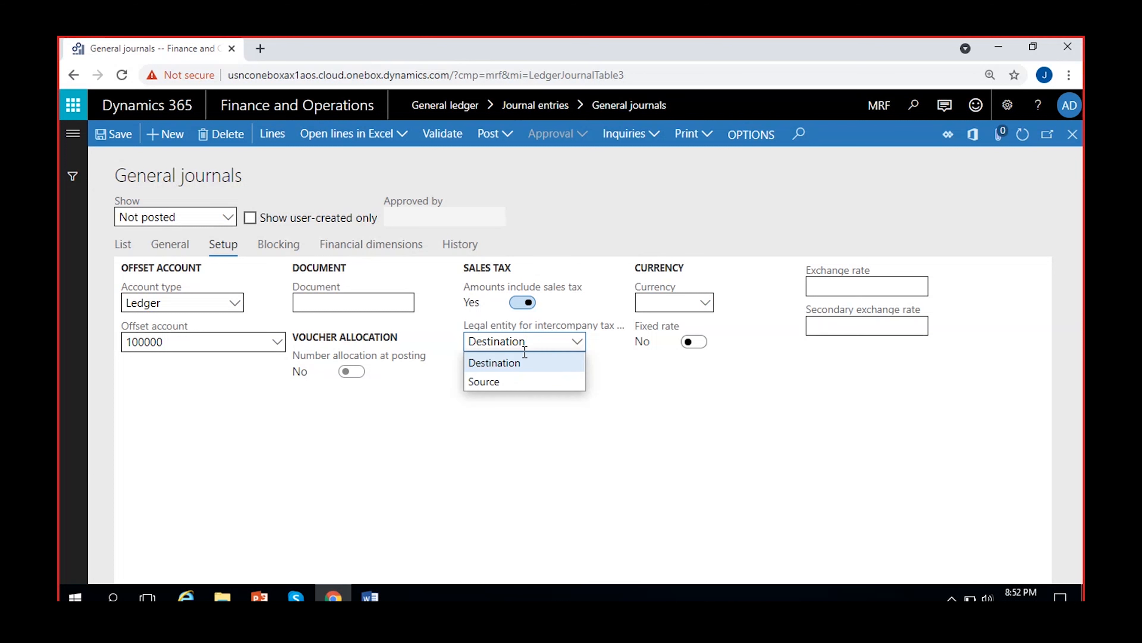
{"action": "left_click", "coordinate": [499, 452]}
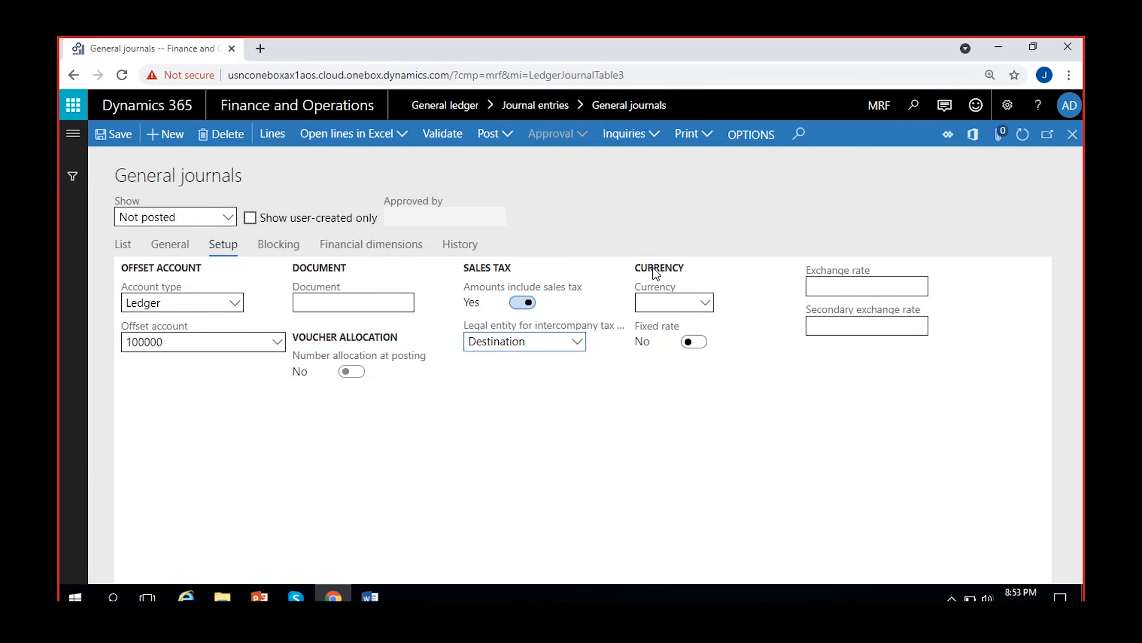
- Examine the fixed rate option and the available currencies in the journal's setup details, without choosing a currency
{"action": "left_click", "coordinate": [693, 342]}
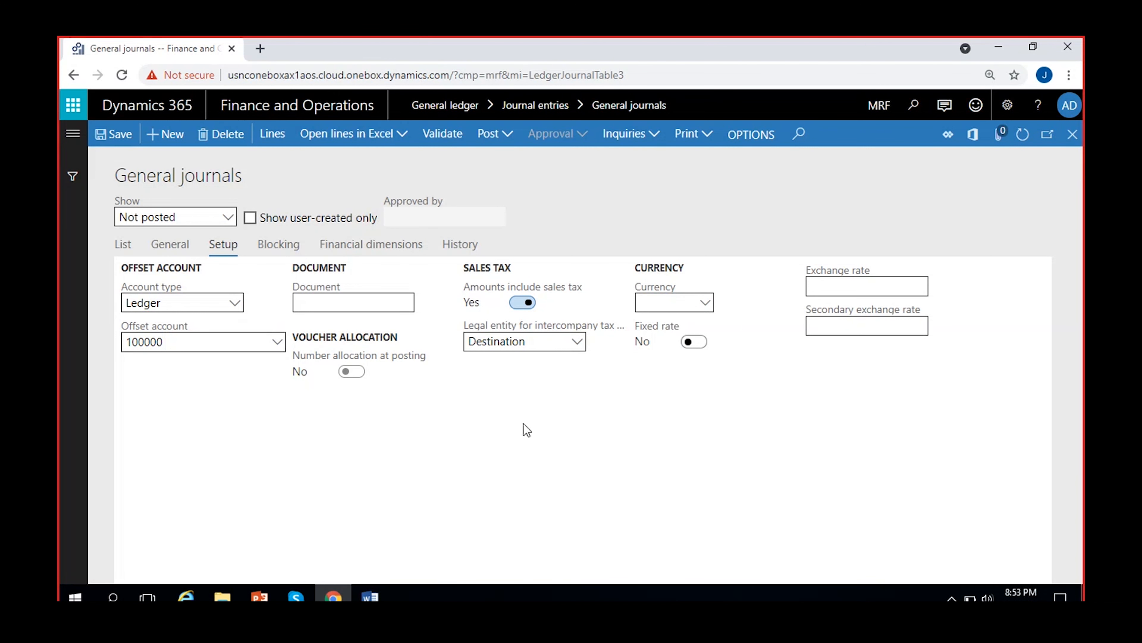
{"action": "left_click", "coordinate": [709, 308]}
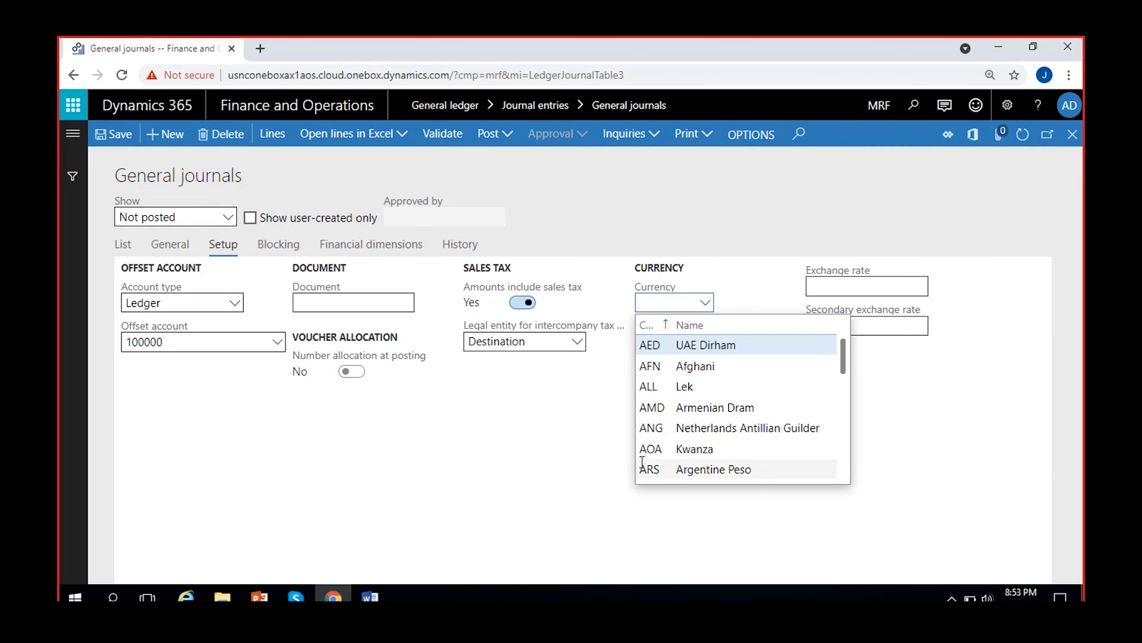
{"action": "left_click", "coordinate": [539, 477]}
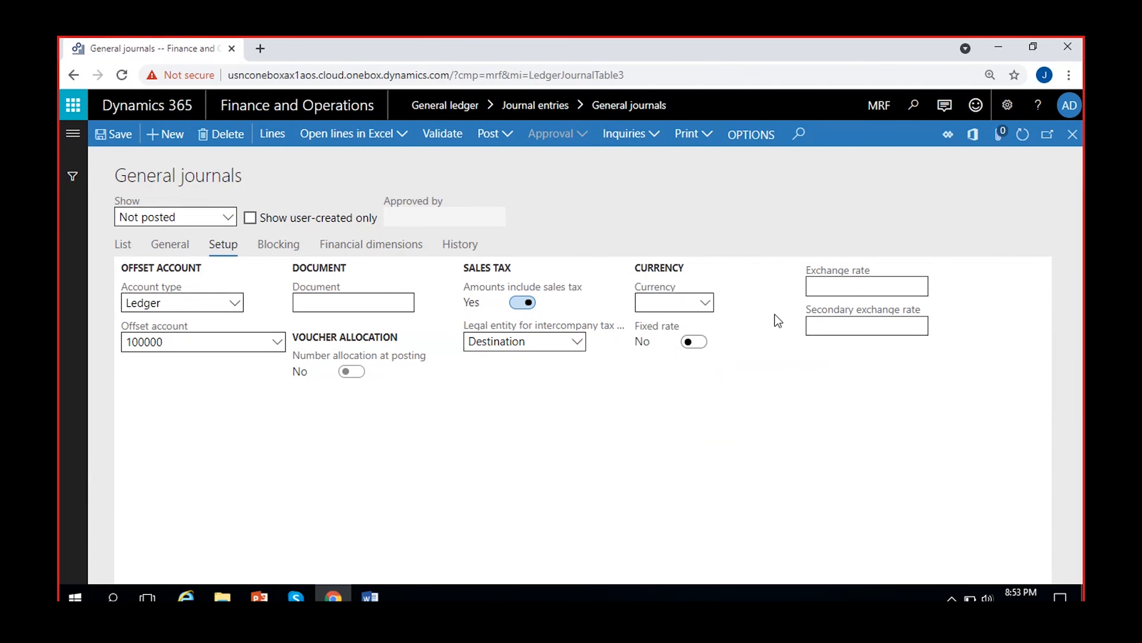
- Turn on the journal's fixed rate option, move to the exchange rate field, and turn the option back off
{"action": "left_click", "coordinate": [669, 299]}
{"action": "left_click", "coordinate": [734, 308]}
{"action": "left_click", "coordinate": [693, 343]}
{"action": "key", "text": "Tab"}
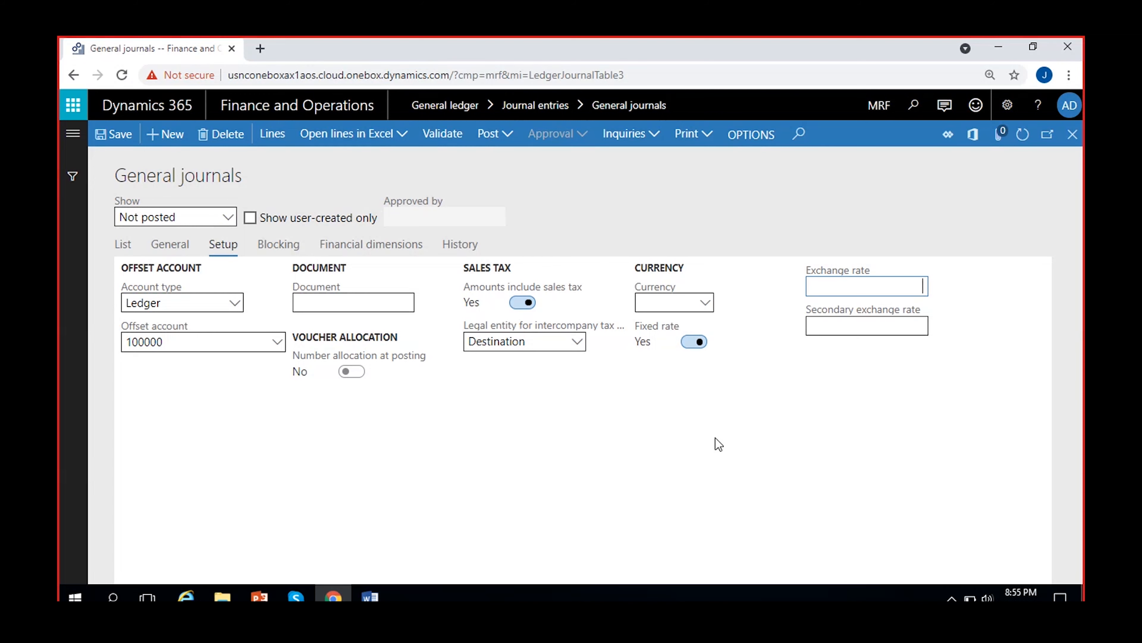
{"action": "left_click", "coordinate": [693, 342]}
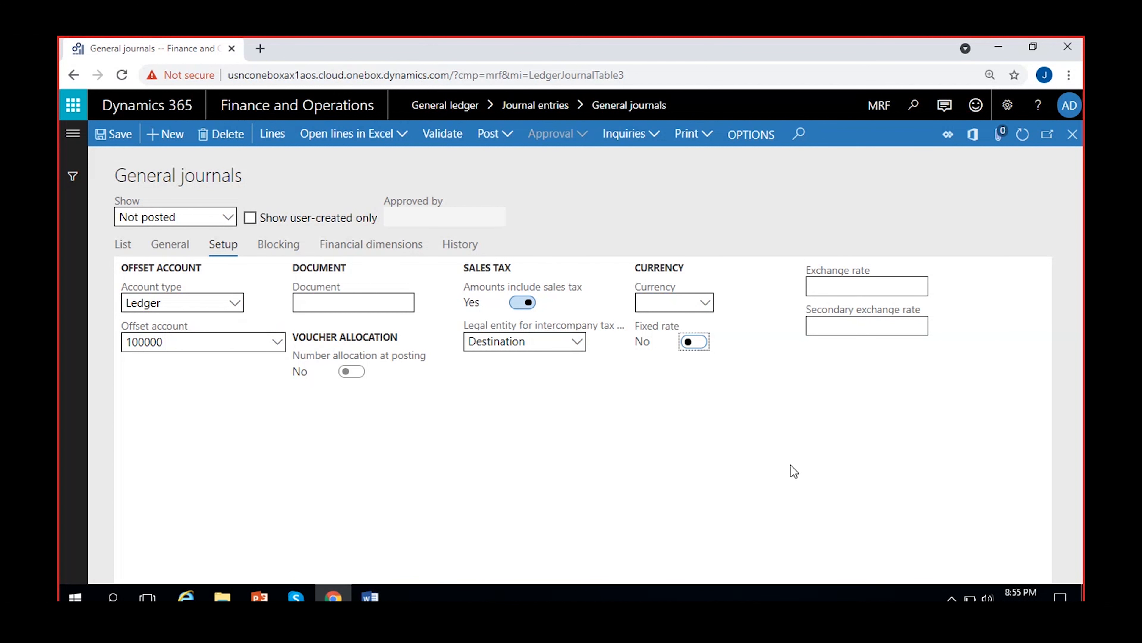
{"action": "left_click", "coordinate": [717, 456]}
- Compare the in-use setting in the journal's blocking details with the In use and In use by columns of the journal list
{"action": "left_click", "coordinate": [277, 245]}
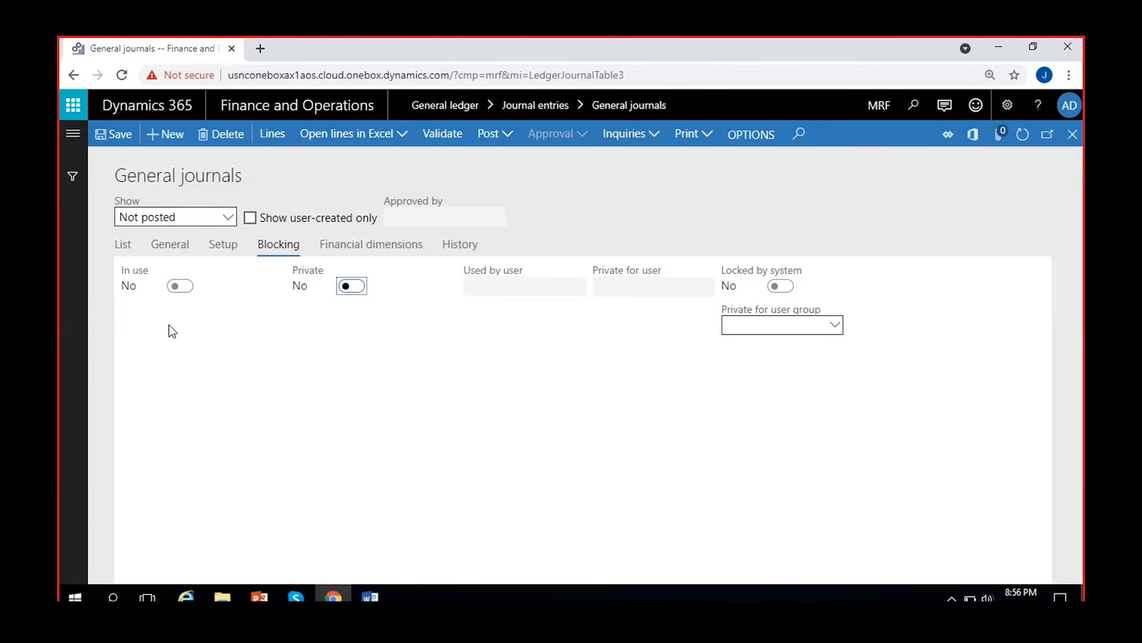
{"action": "left_click", "coordinate": [122, 244]}
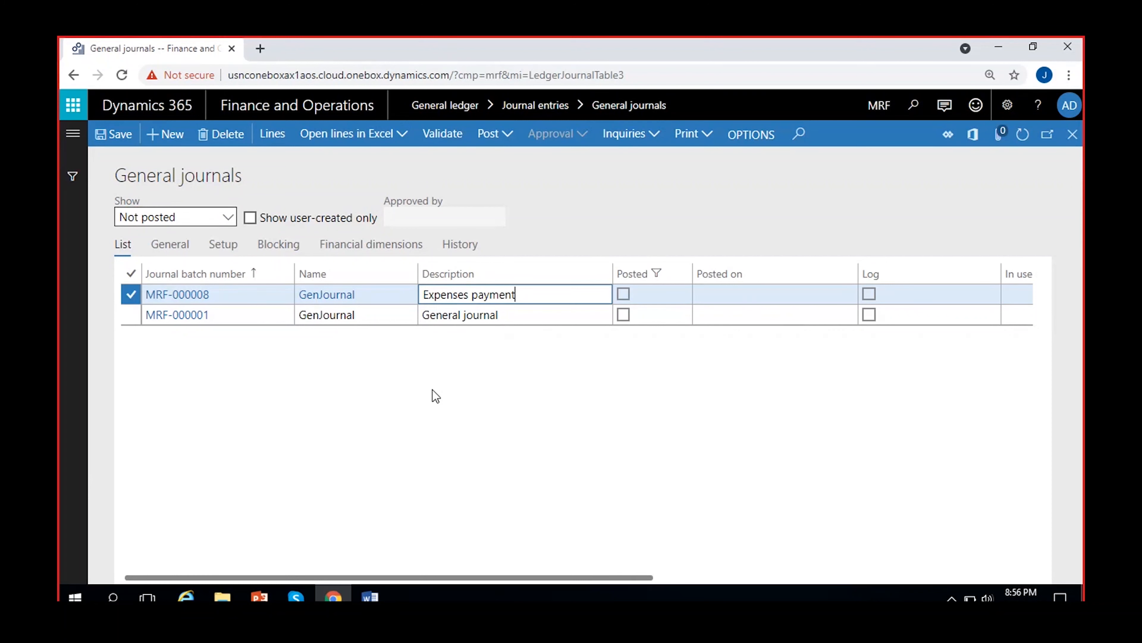
{"action": "left_click_drag", "start_coordinate": [583, 578], "coordinate": [756, 563]}
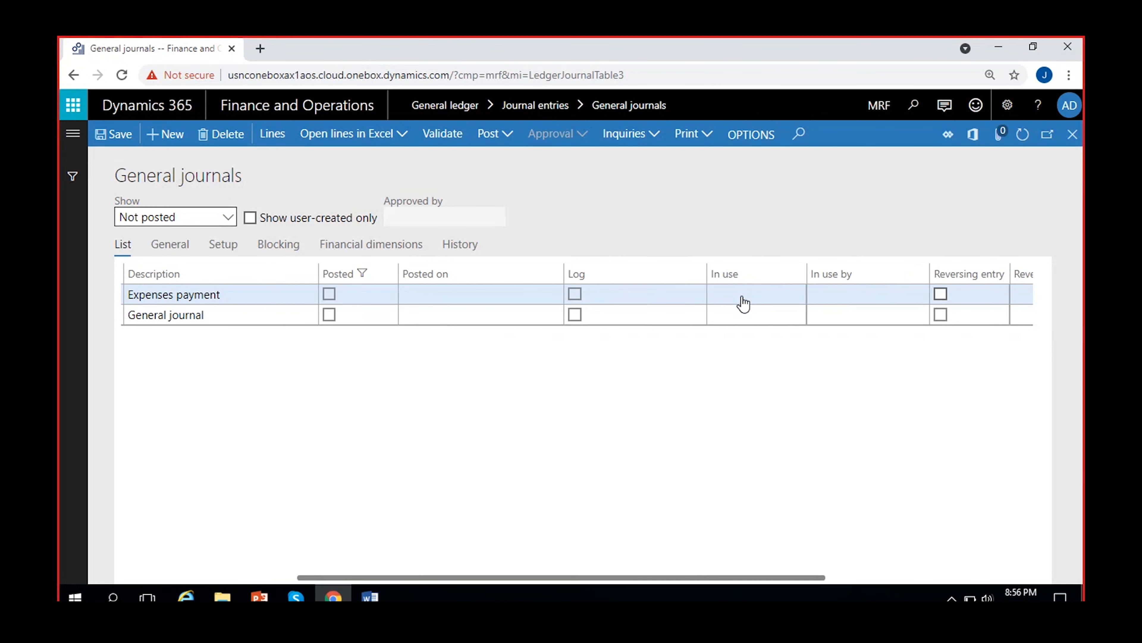
{"action": "left_click", "coordinate": [847, 290]}
{"action": "left_click", "coordinate": [269, 245]}
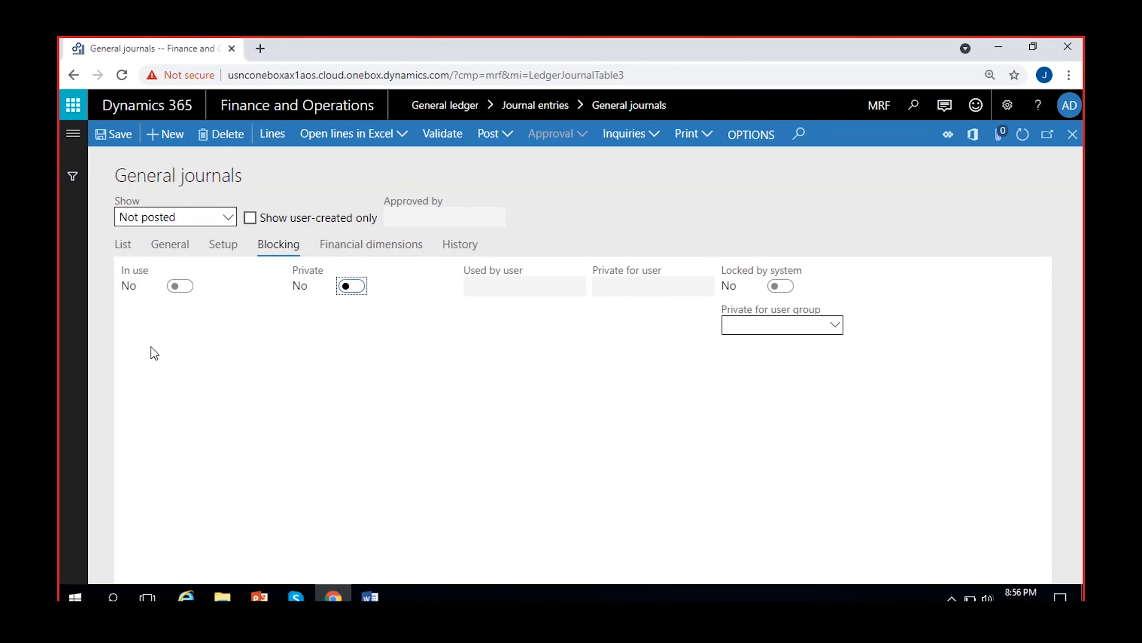
{"action": "left_click", "coordinate": [182, 287]}
- Make the journal private in its blocking details and examine the user it is private for
{"action": "left_click", "coordinate": [355, 286]}
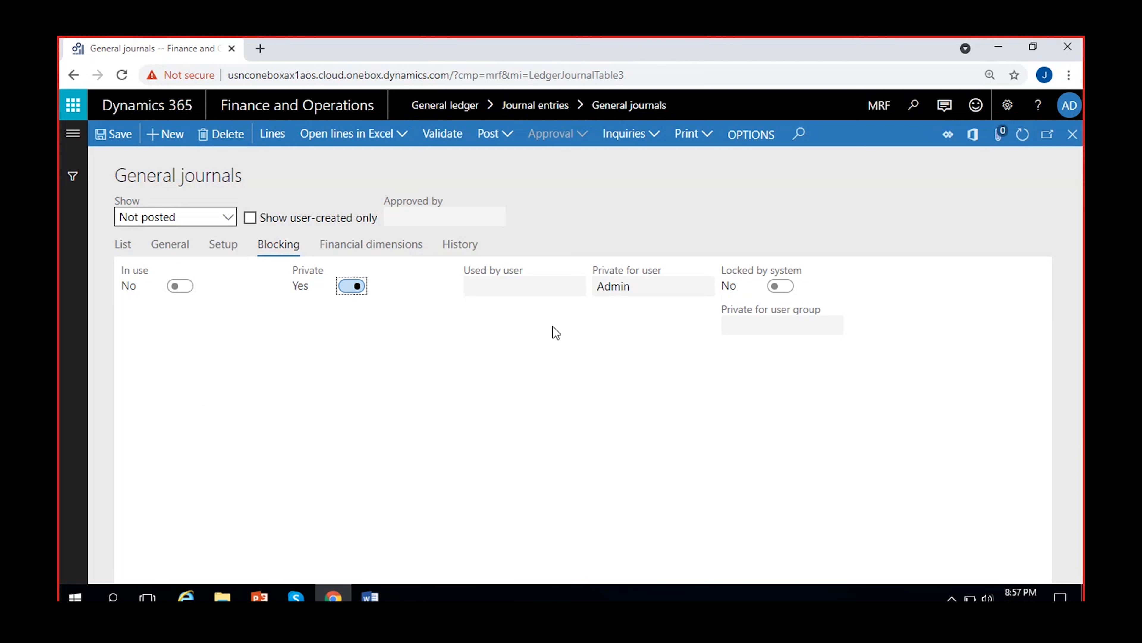
{"action": "left_click", "coordinate": [602, 286]}
{"action": "left_click", "coordinate": [564, 380]}
{"action": "left_click", "coordinate": [605, 286]}
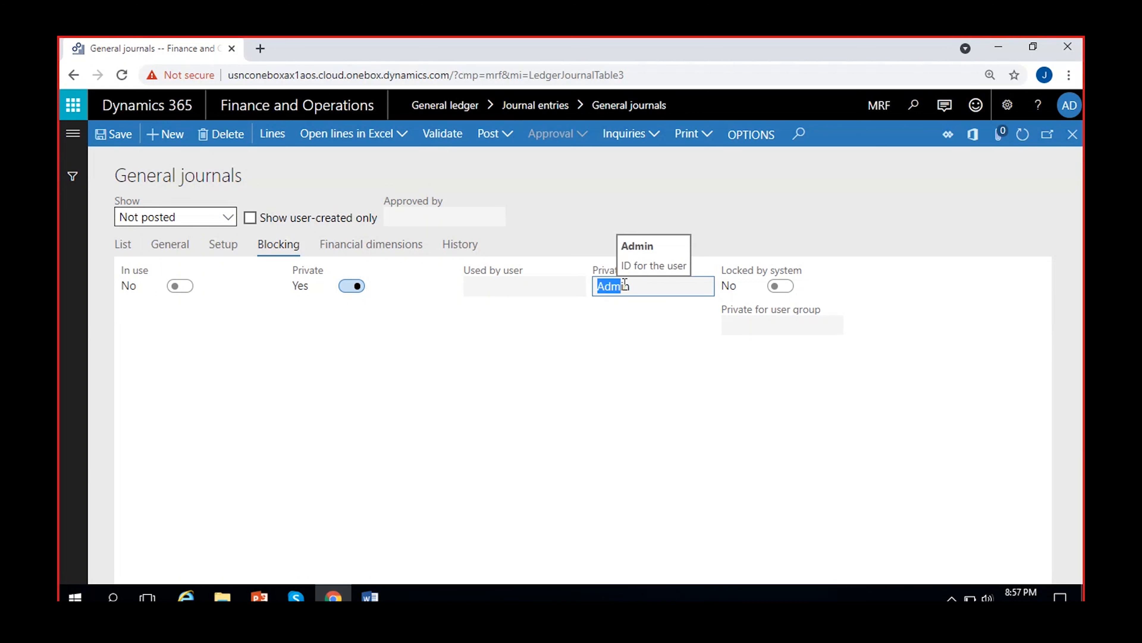
{"action": "left_click", "coordinate": [625, 332]}
{"action": "left_click_drag", "start_coordinate": [597, 286], "coordinate": [647, 285]}
{"action": "left_click", "coordinate": [621, 334]}
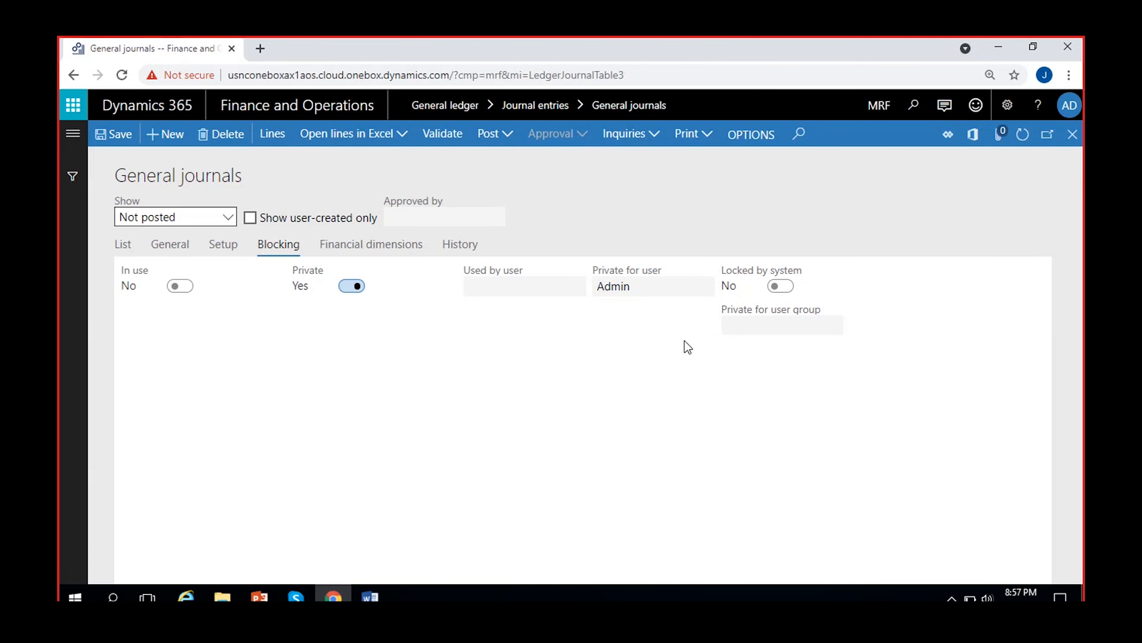
- Switch the journal's private setting off and on to compare both states, ending with it off
{"action": "left_click", "coordinate": [354, 287]}
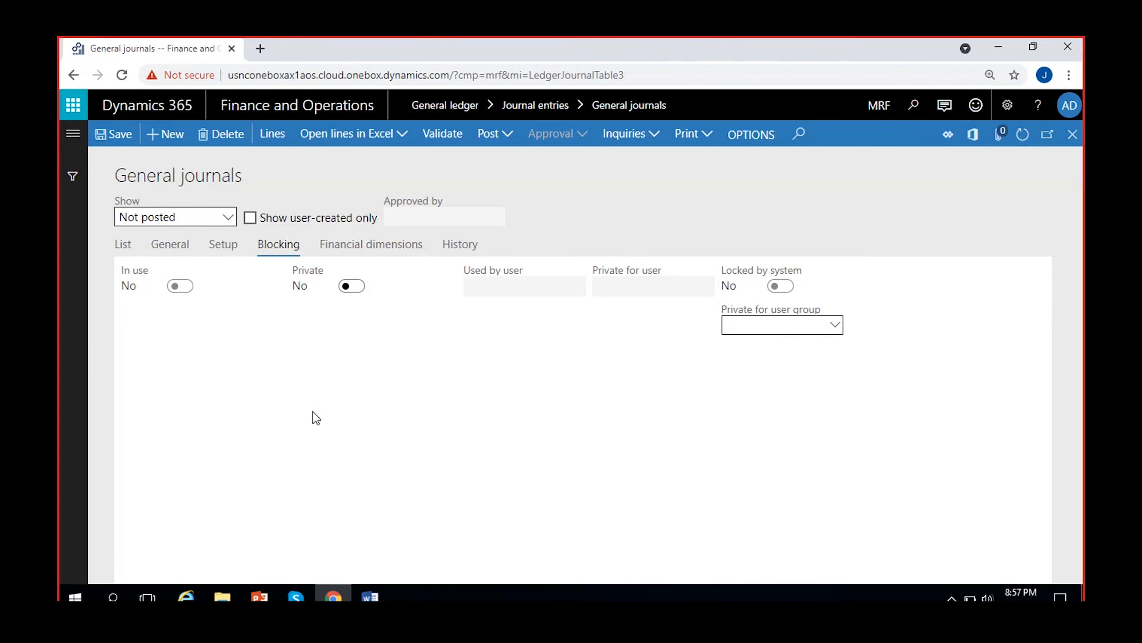
{"action": "left_click", "coordinate": [352, 288]}
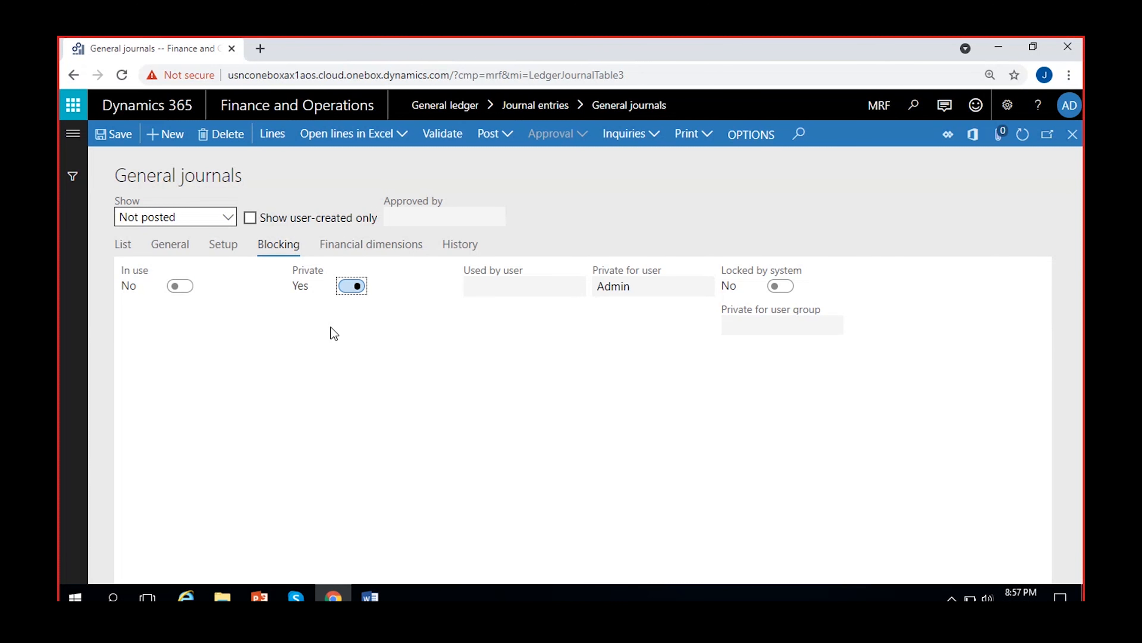
{"action": "left_click", "coordinate": [340, 288]}
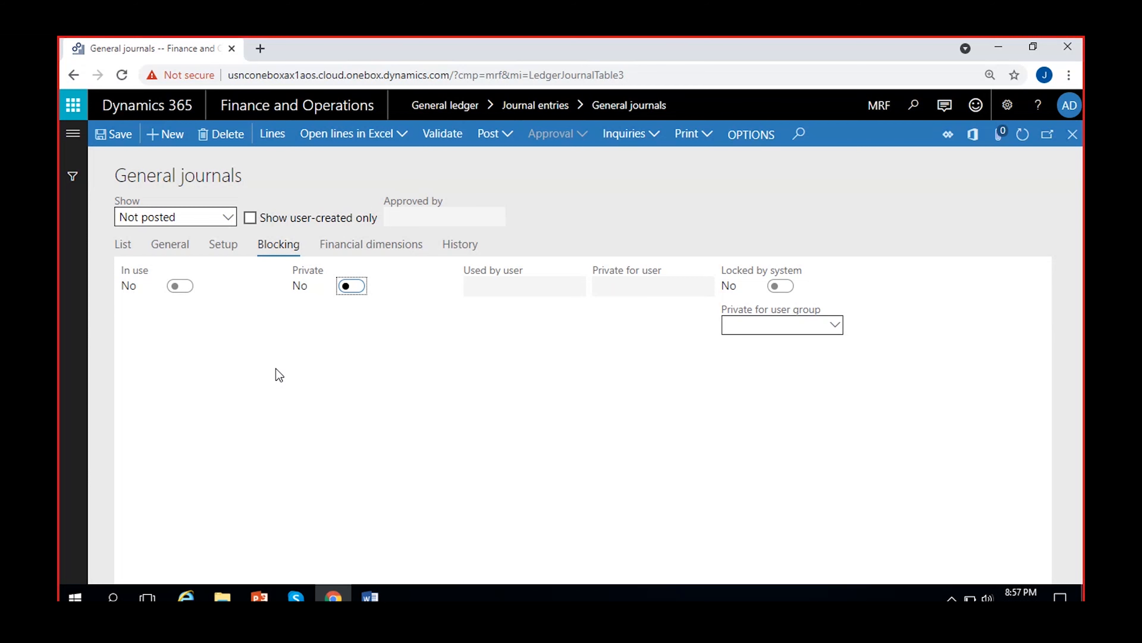
{"action": "left_click", "coordinate": [352, 287]}
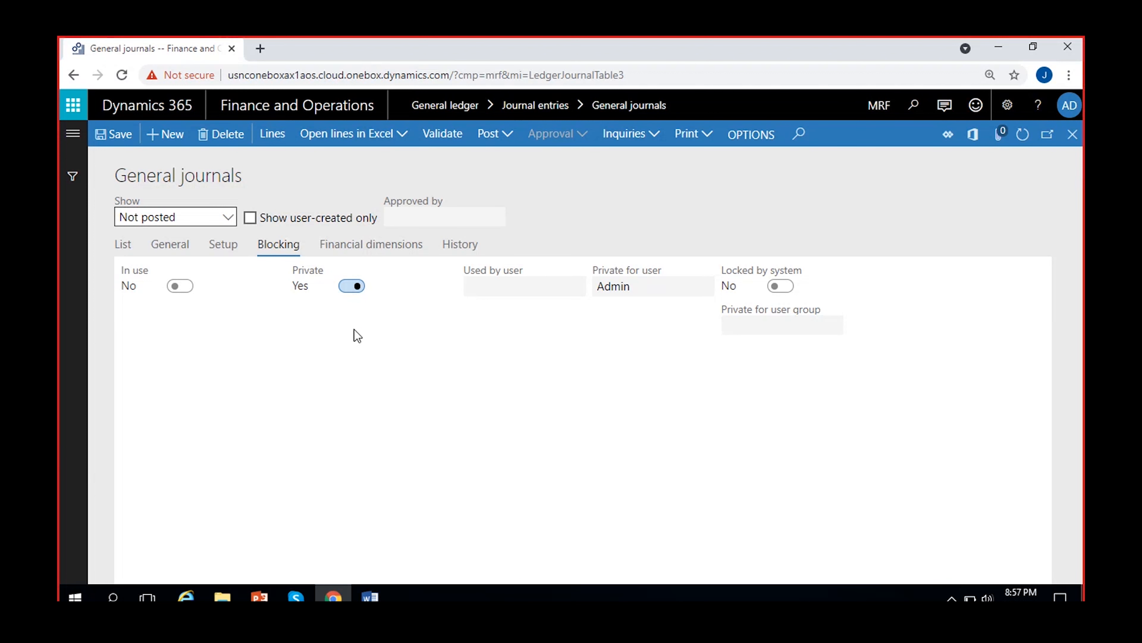
{"action": "left_click", "coordinate": [351, 287]}
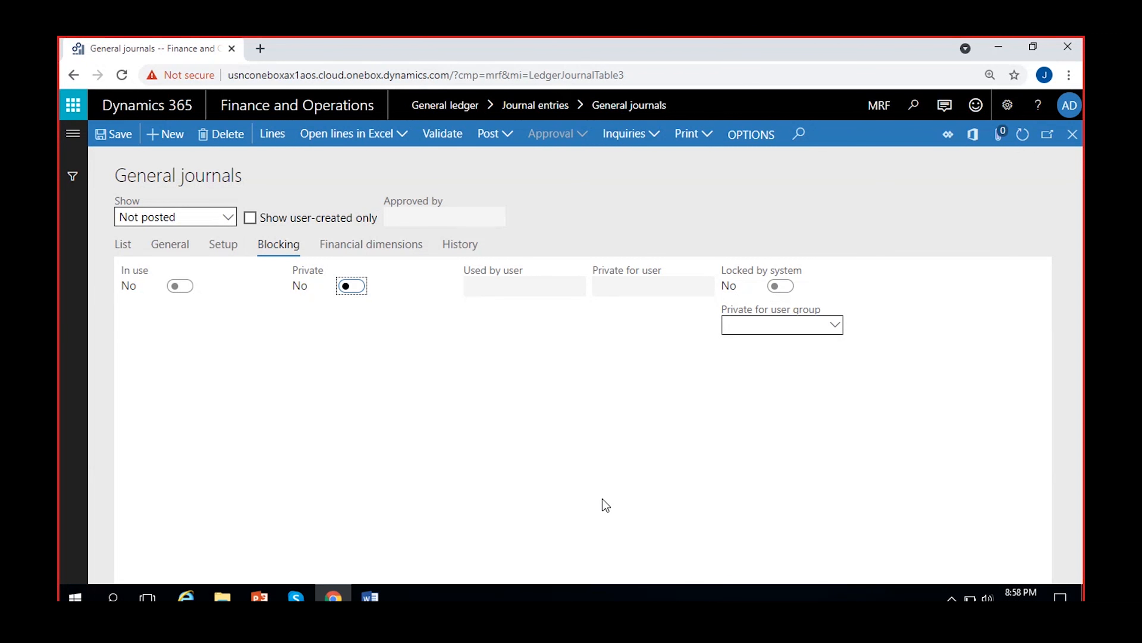
- Check the locked-by-system setting, set the journal's private user group to MRF, and clear the group again
{"action": "left_click", "coordinate": [777, 288]}
{"action": "left_click", "coordinate": [499, 410]}
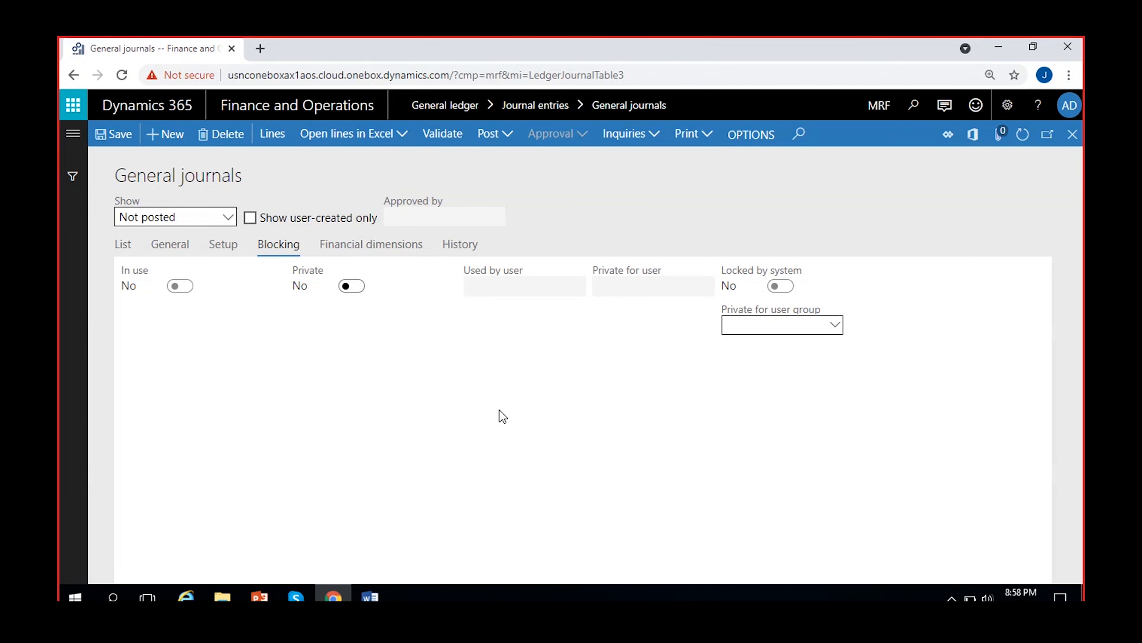
{"action": "left_click", "coordinate": [836, 324]}
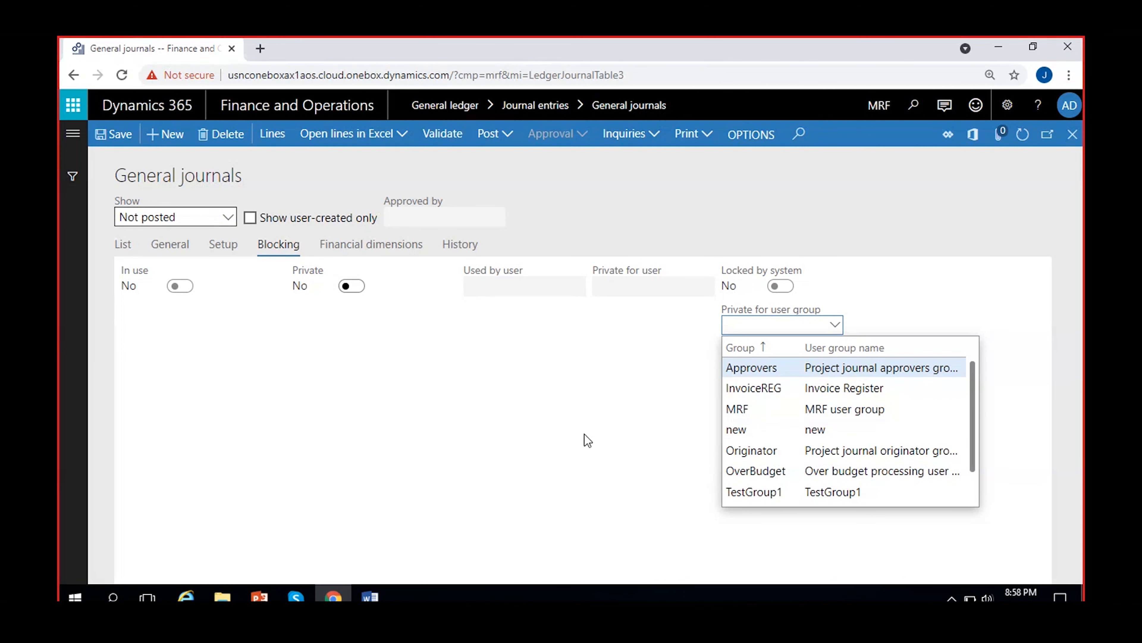
{"action": "left_click", "coordinate": [757, 409]}
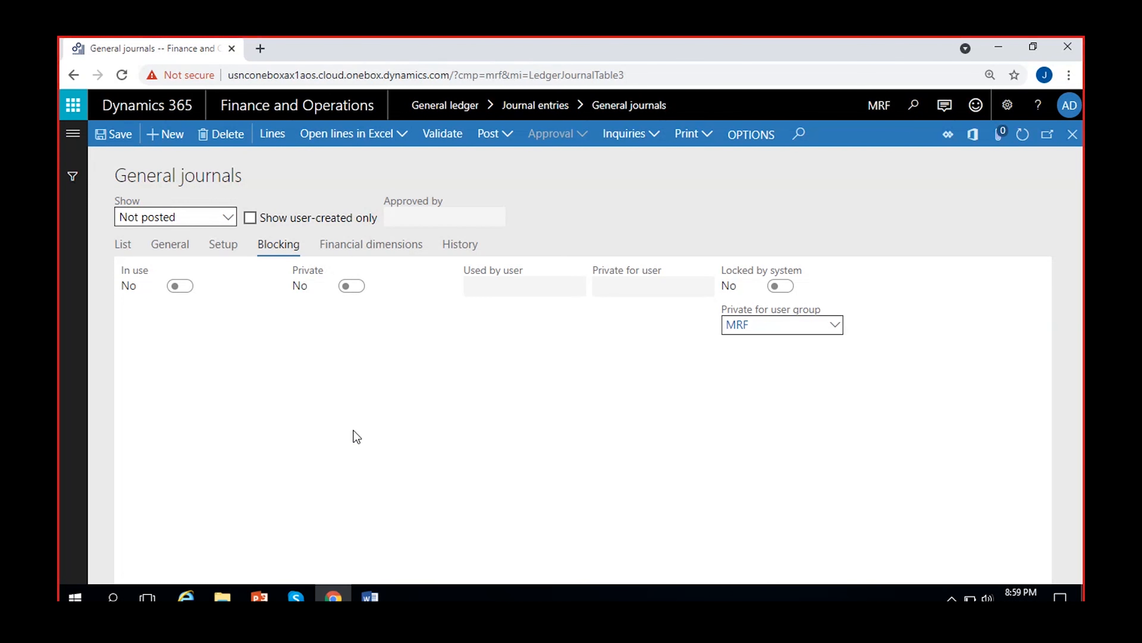
{"action": "left_click", "coordinate": [789, 330]}
- Review the entry of journal MRF-000008 in the journal list alongside its blocking details
{"action": "left_click", "coordinate": [128, 251]}
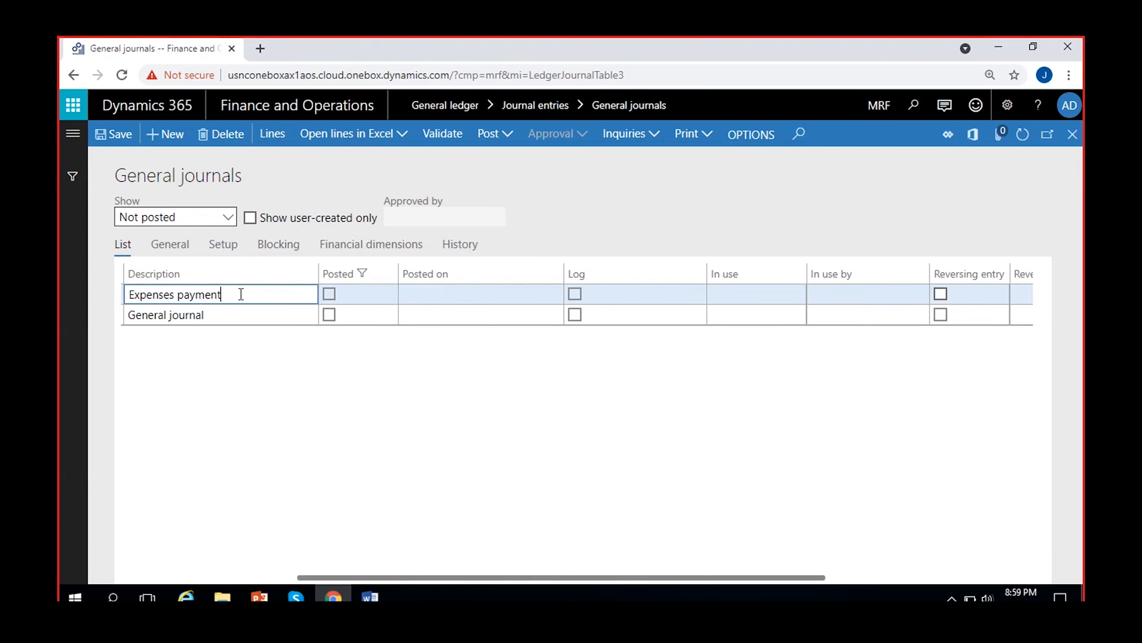
{"action": "left_click_drag", "start_coordinate": [348, 579], "coordinate": [57, 492]}
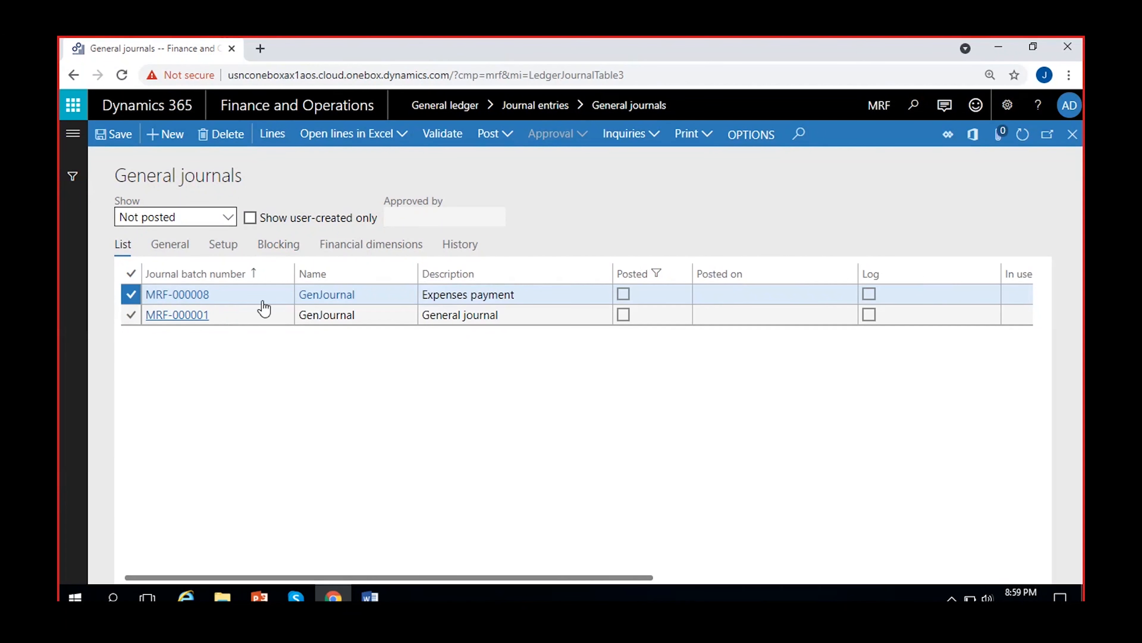
{"action": "left_click", "coordinate": [290, 244]}
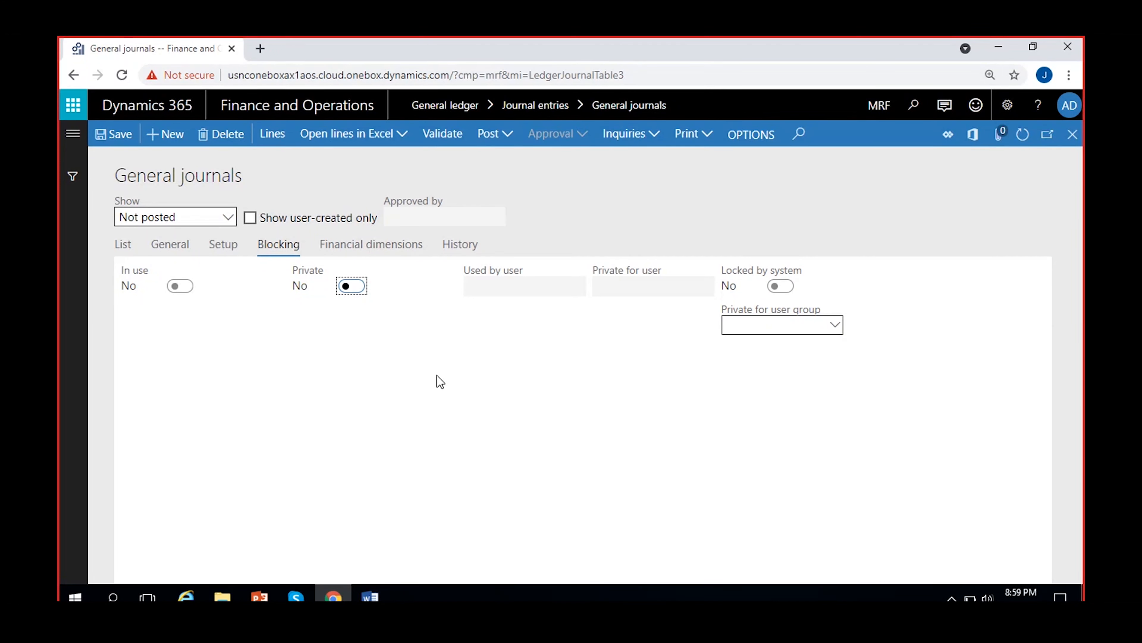
{"action": "left_click", "coordinate": [121, 244]}
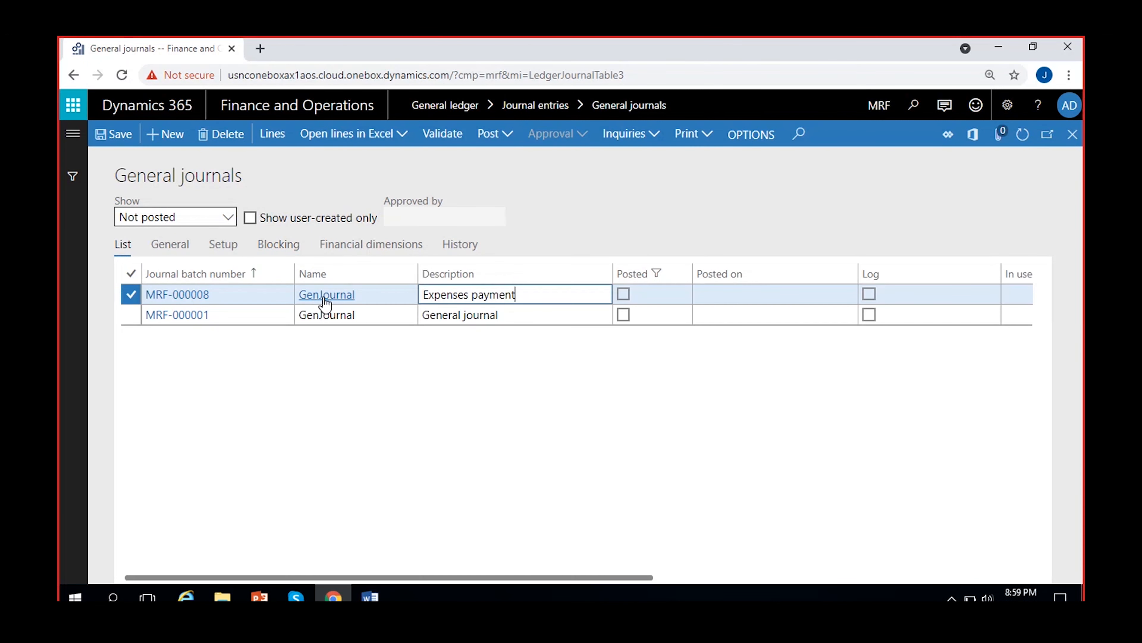
{"action": "left_click", "coordinate": [278, 244]}
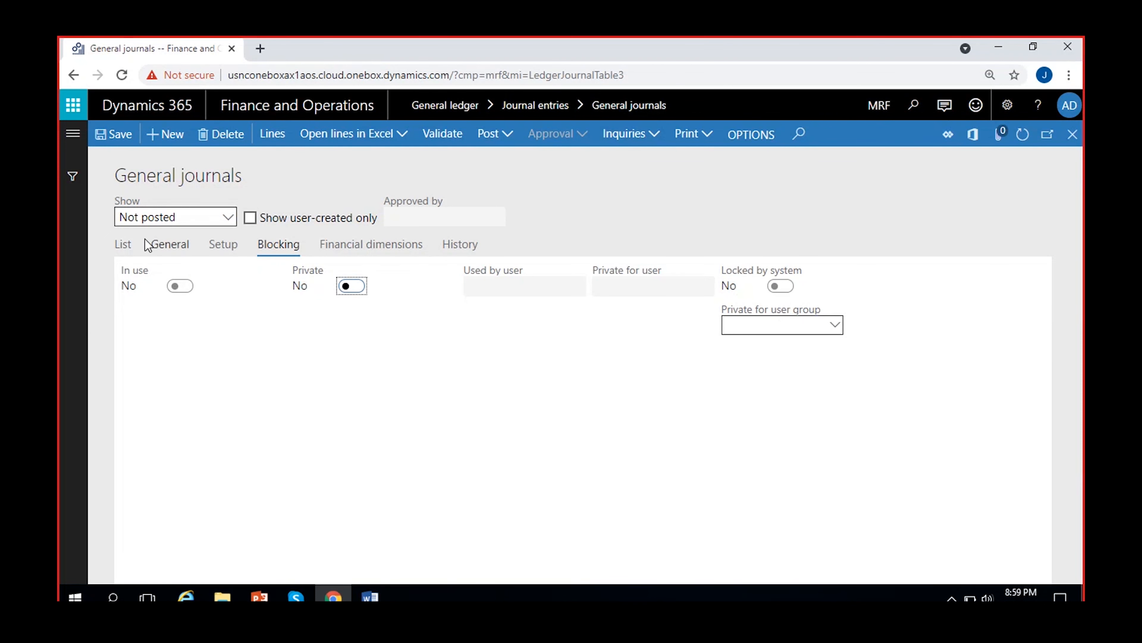
{"action": "left_click", "coordinate": [123, 245]}
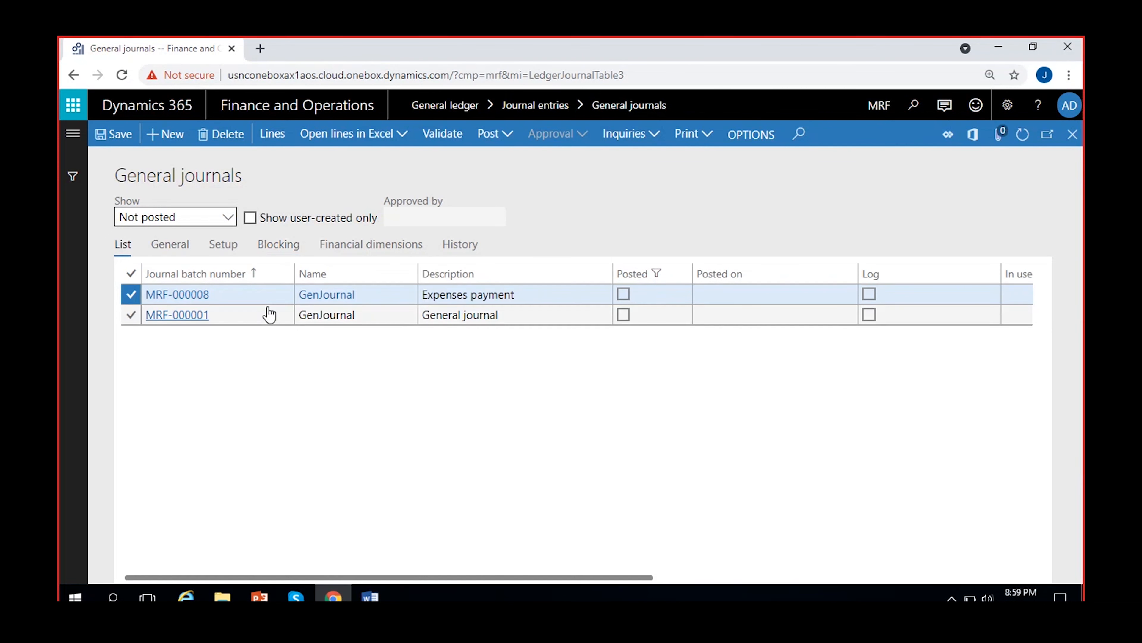
- Examine the private user group setting in the GenJournal journal name, and return to the blocking details of journal MRF-000008
{"action": "left_click", "coordinate": [333, 297]}
{"action": "scroll", "coordinate": [605, 518], "scroll_direction": "down", "scroll_amount": 5}
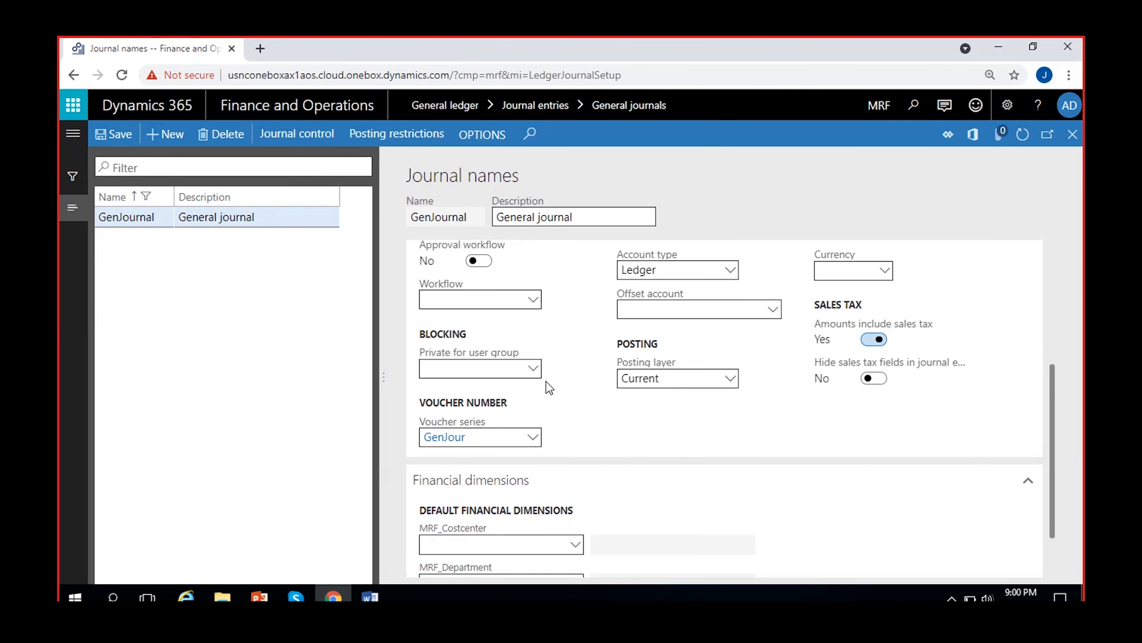
{"action": "left_click", "coordinate": [504, 366]}
{"action": "left_click_drag", "start_coordinate": [555, 387], "coordinate": [531, 377]}
{"action": "left_click", "coordinate": [579, 379]}
{"action": "left_click", "coordinate": [1073, 134]}
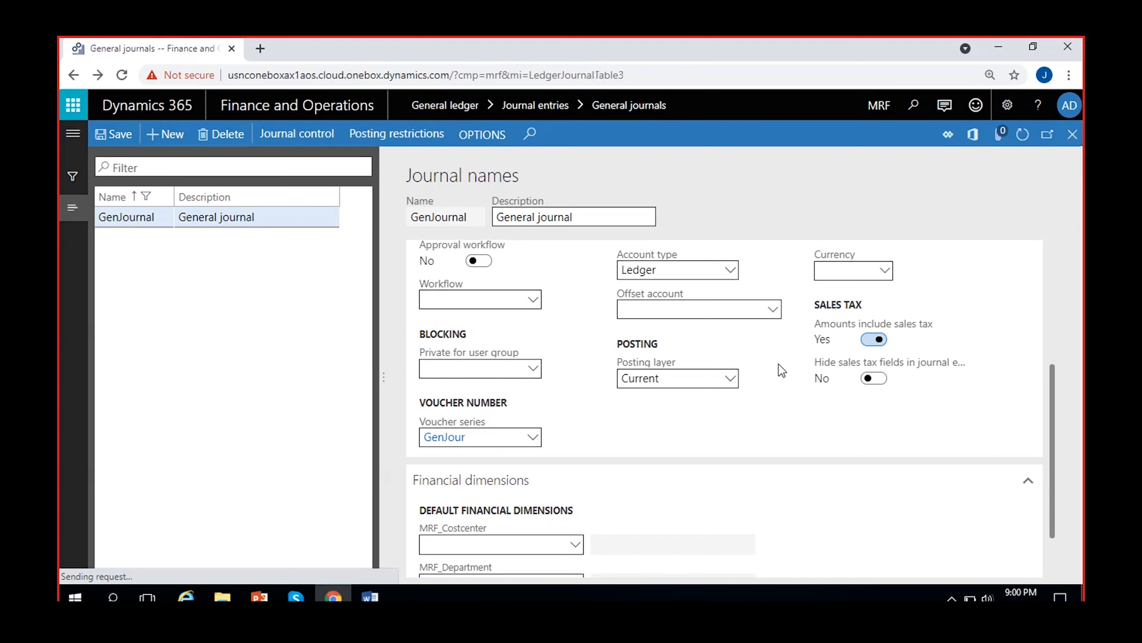
{"action": "left_click", "coordinate": [278, 243]}
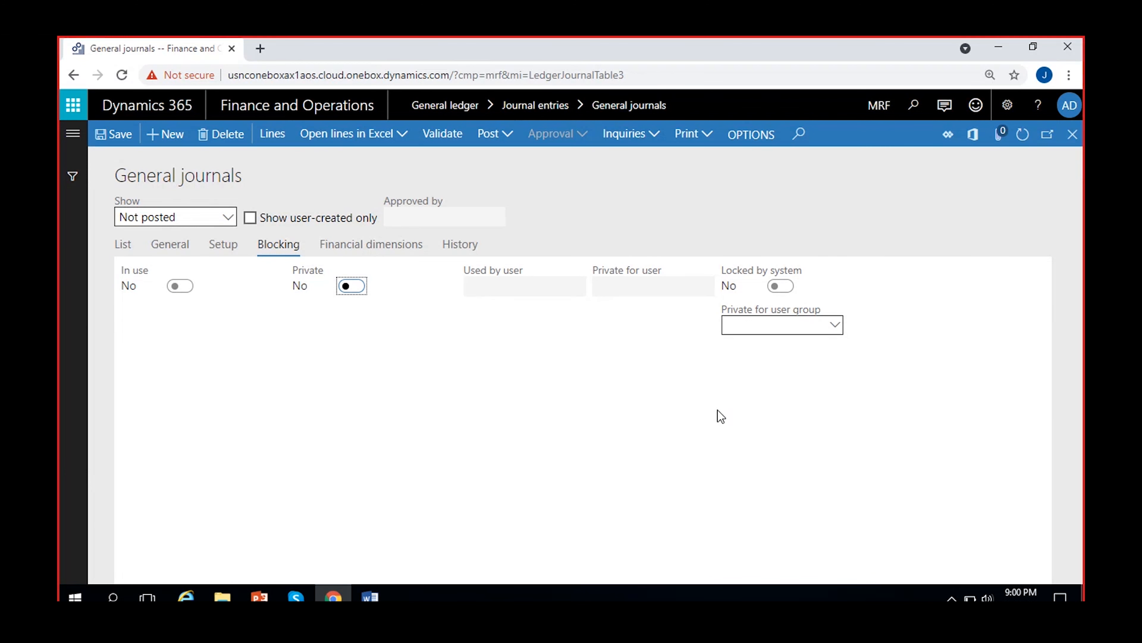
- Set the MRF_Location financial dimension of journal MRF-000008 to 100 (Hyderabad), checking the department values as well
{"action": "left_click", "coordinate": [377, 247]}
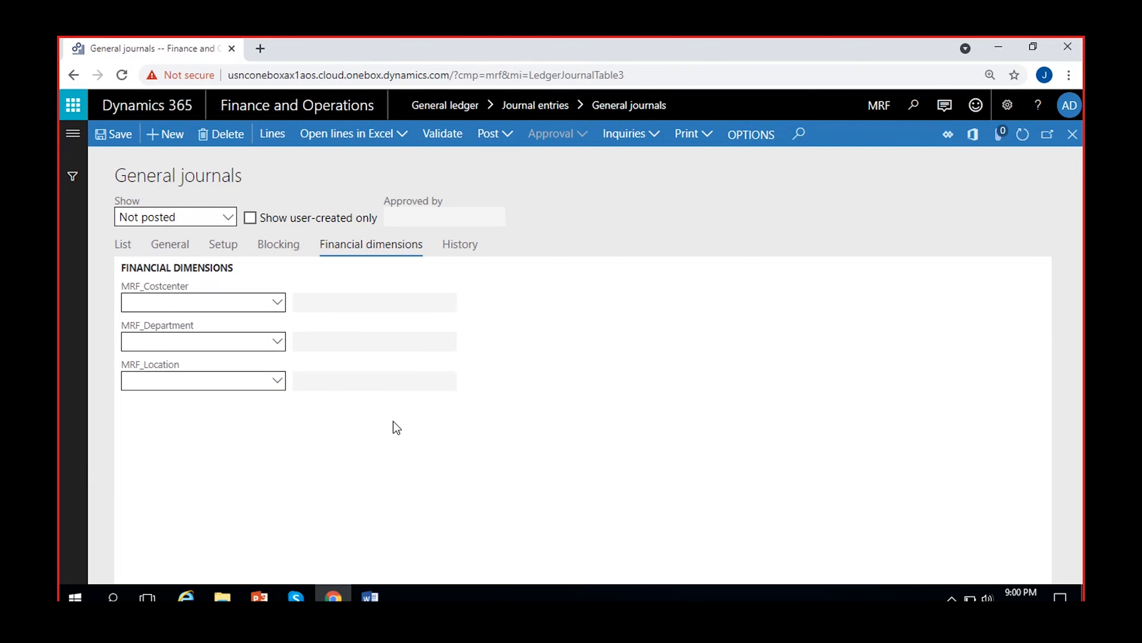
{"action": "left_click", "coordinate": [277, 342]}
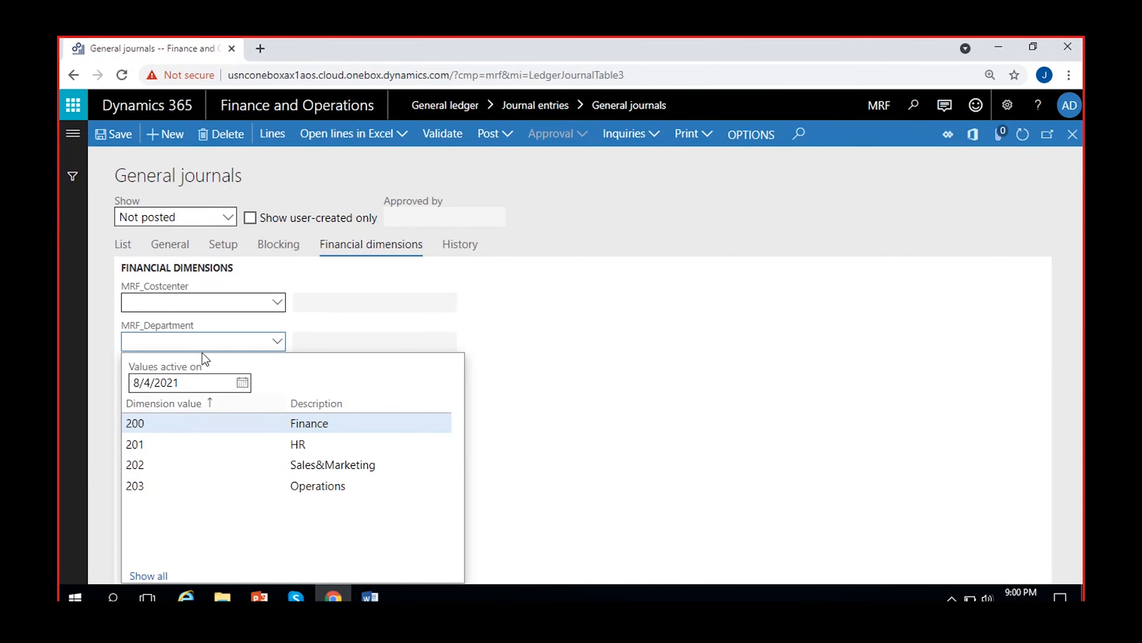
{"action": "left_click", "coordinate": [232, 302]}
{"action": "left_click", "coordinate": [242, 383]}
{"action": "left_click", "coordinate": [280, 382]}
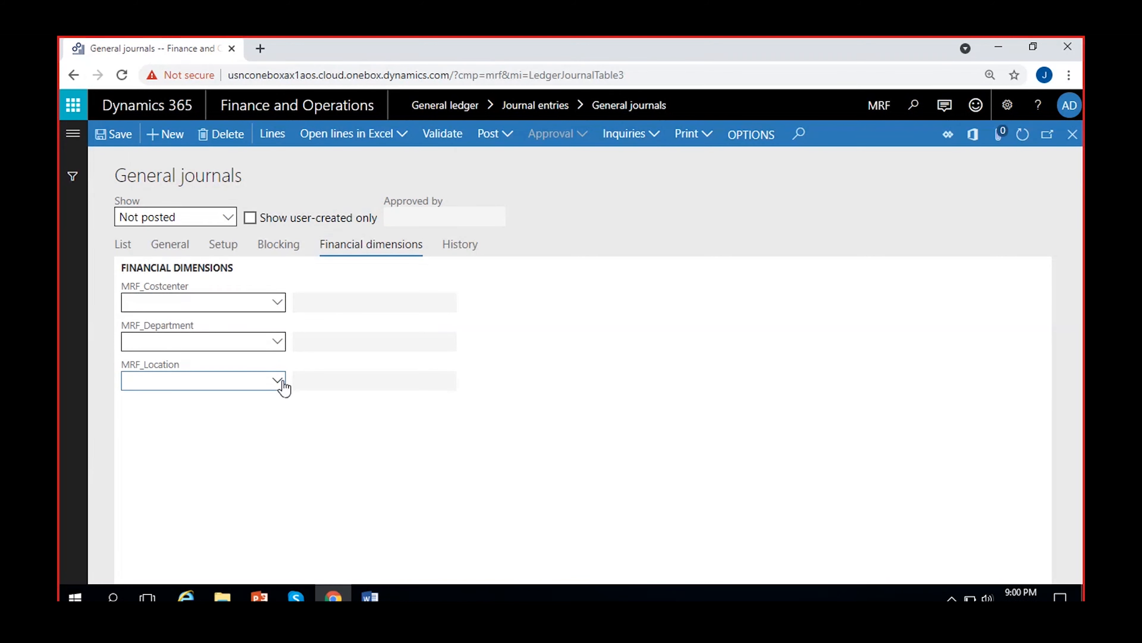
{"action": "left_click", "coordinate": [282, 211]}
{"action": "left_click", "coordinate": [365, 380]}
{"action": "left_click", "coordinate": [352, 456]}
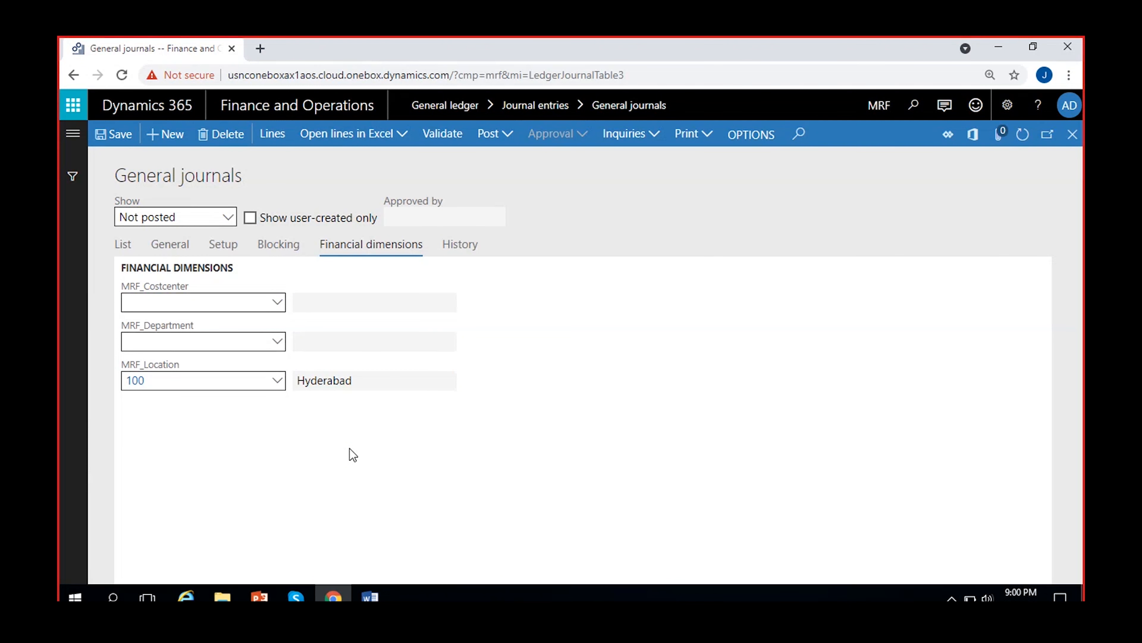
- Review the location value and its description in the journal's financial dimensions
{"action": "left_click", "coordinate": [361, 382]}
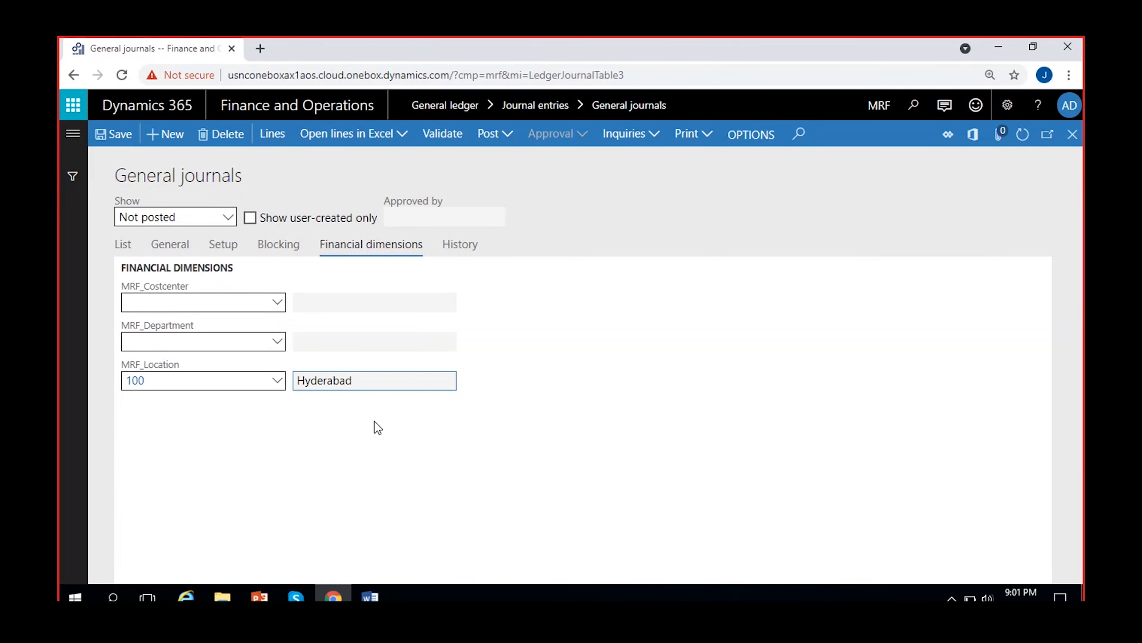
{"action": "left_click", "coordinate": [356, 412]}
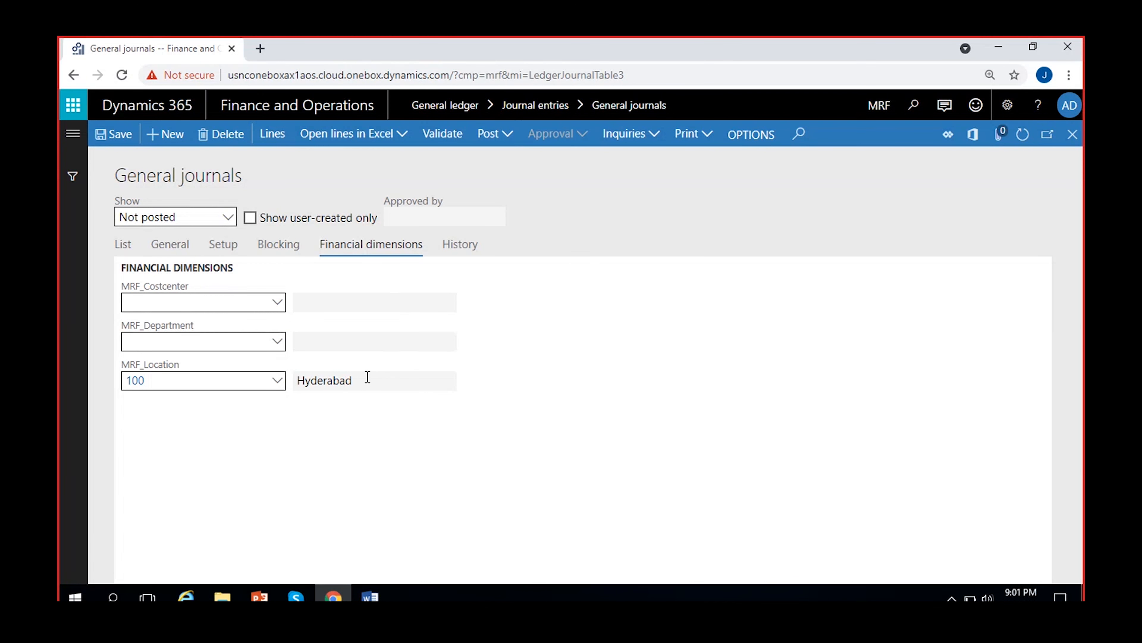
{"action": "left_click_drag", "start_coordinate": [368, 377], "coordinate": [269, 384]}
{"action": "left_click", "coordinate": [349, 466]}
{"action": "left_click", "coordinate": [365, 382]}
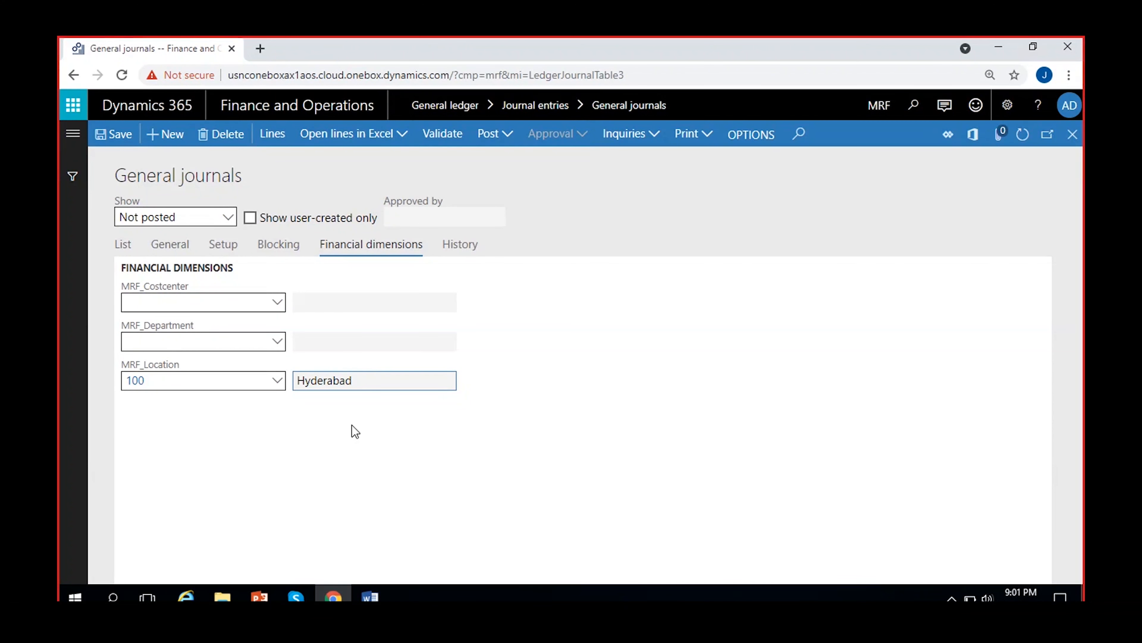
{"action": "left_click", "coordinate": [307, 415]}
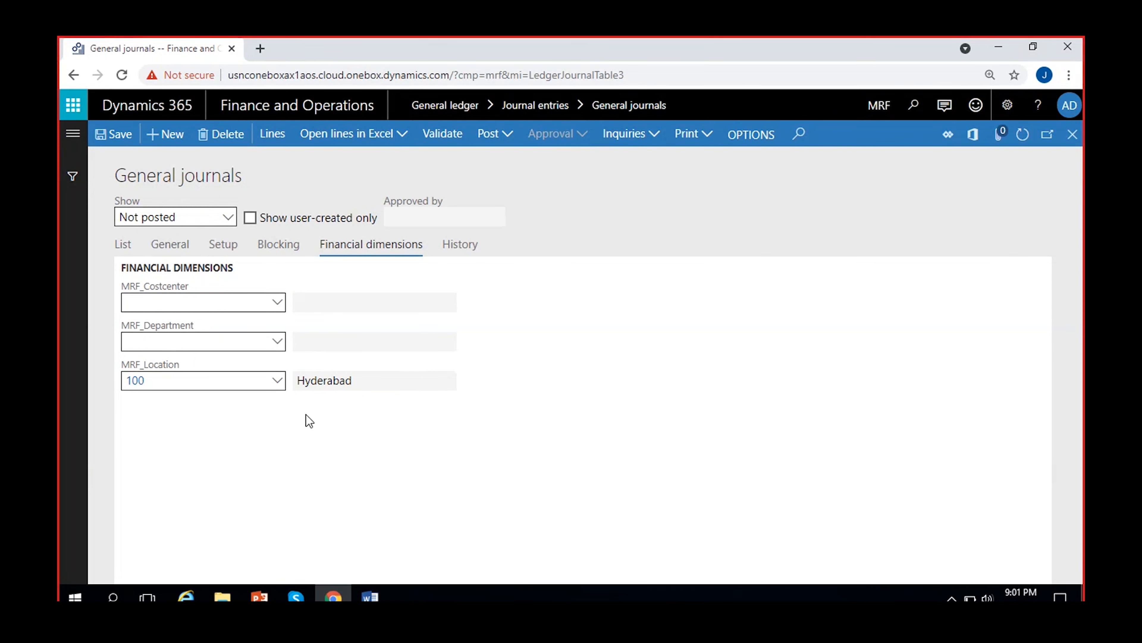
{"action": "left_click", "coordinate": [358, 385]}
{"action": "left_click", "coordinate": [308, 447]}
- Check the unposted journal's history details, and filter the journal list to posted journals with MRF-000002 selected
{"action": "left_click", "coordinate": [460, 244]}
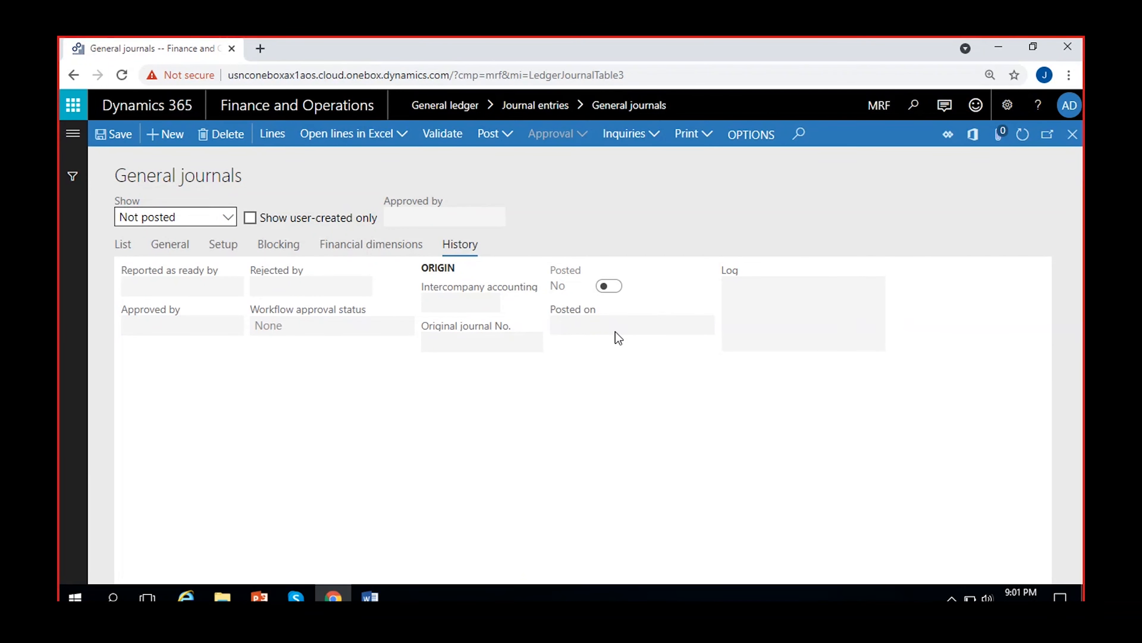
{"action": "left_click", "coordinate": [124, 245]}
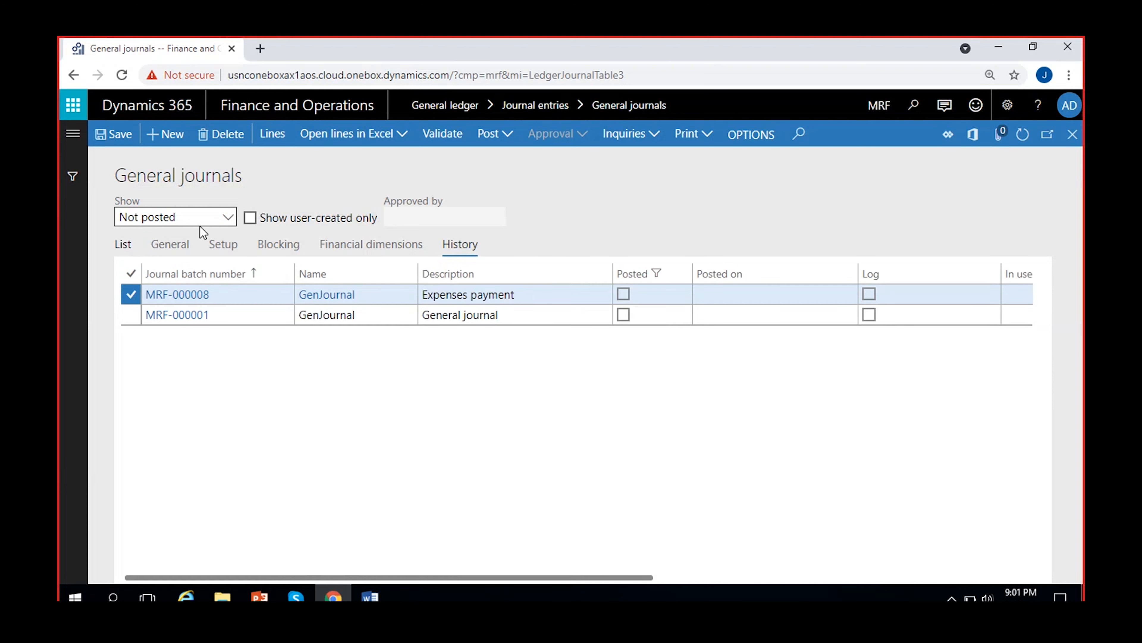
{"action": "left_click", "coordinate": [228, 217]}
{"action": "left_click", "coordinate": [157, 277]}
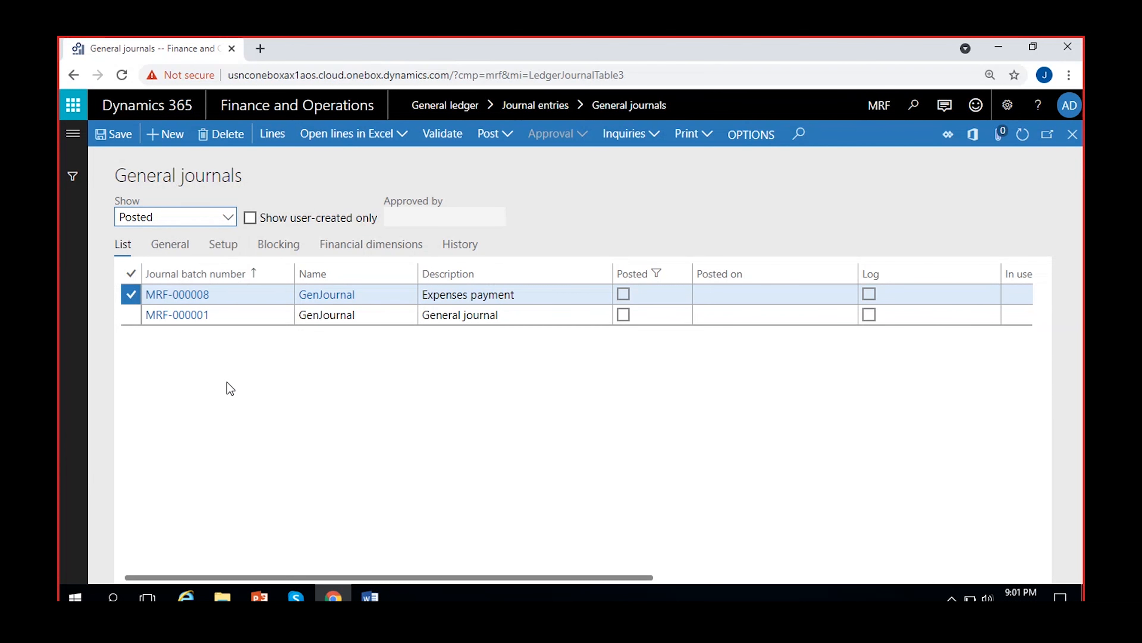
{"action": "left_click", "coordinate": [561, 303]}
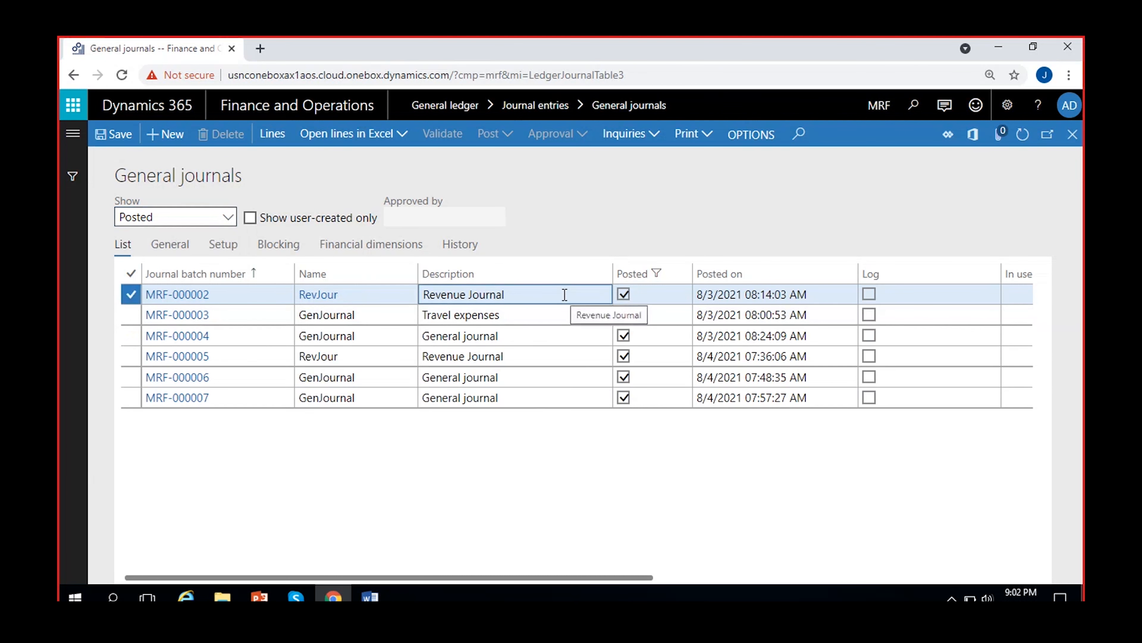
- Examine the posted status and posting date in the history of journal MRF-000002
{"action": "left_click", "coordinate": [463, 245]}
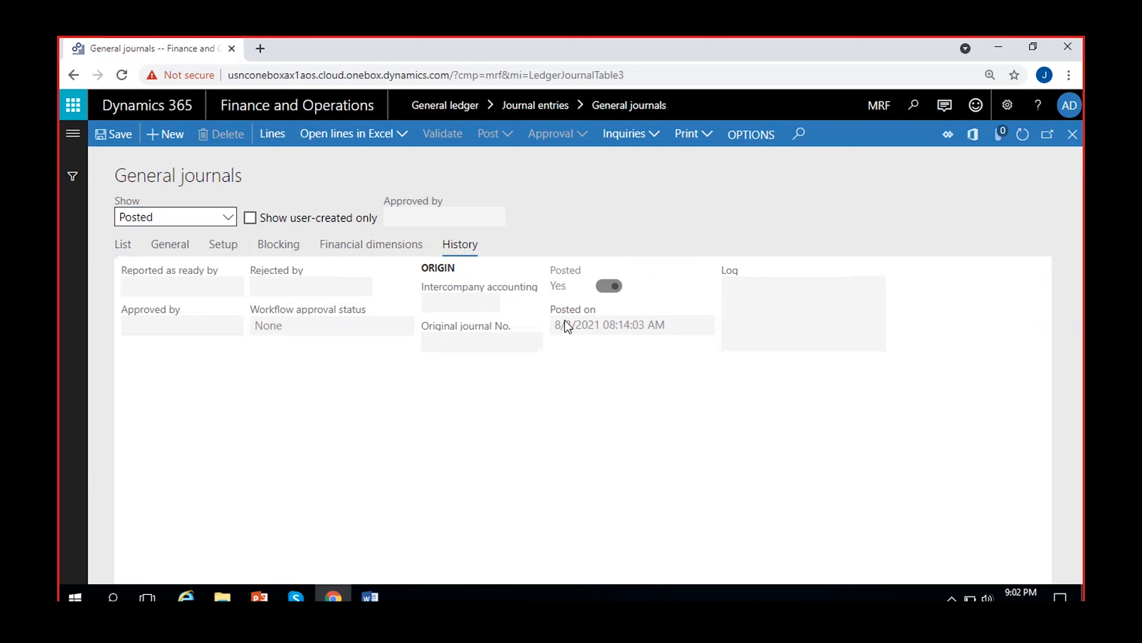
{"action": "left_click_drag", "start_coordinate": [555, 269], "coordinate": [626, 260]}
{"action": "left_click", "coordinate": [581, 326]}
{"action": "left_click_drag", "start_coordinate": [557, 318], "coordinate": [646, 330]}
{"action": "left_click", "coordinate": [660, 381]}
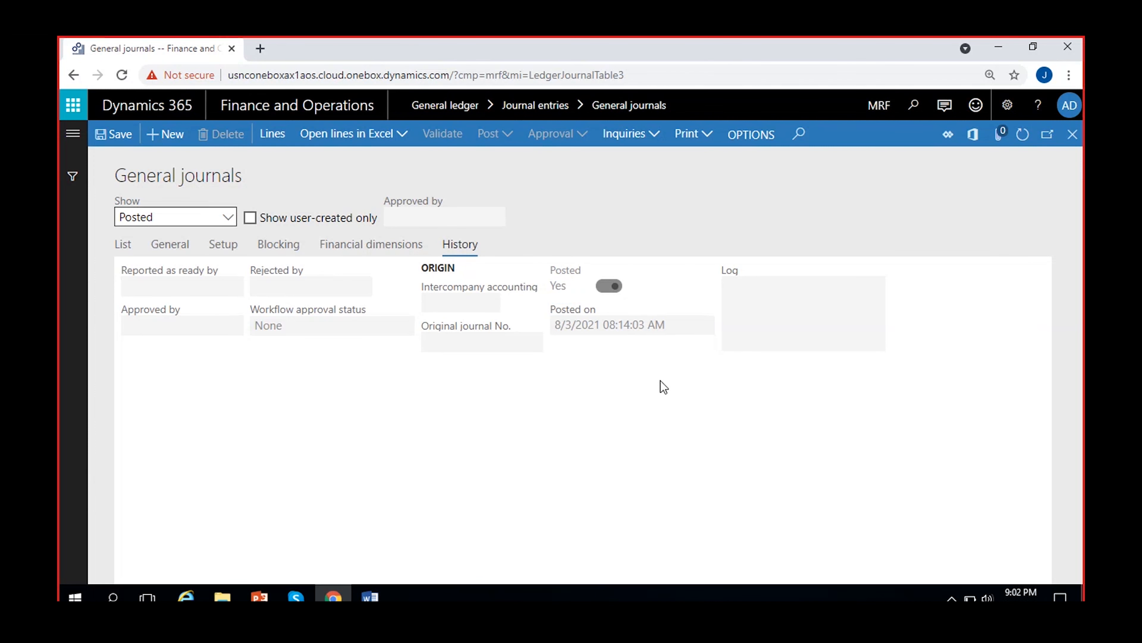
- Compare the list entry of posted journal MRF-000002 with its history details, including the log
{"action": "left_click", "coordinate": [126, 245]}
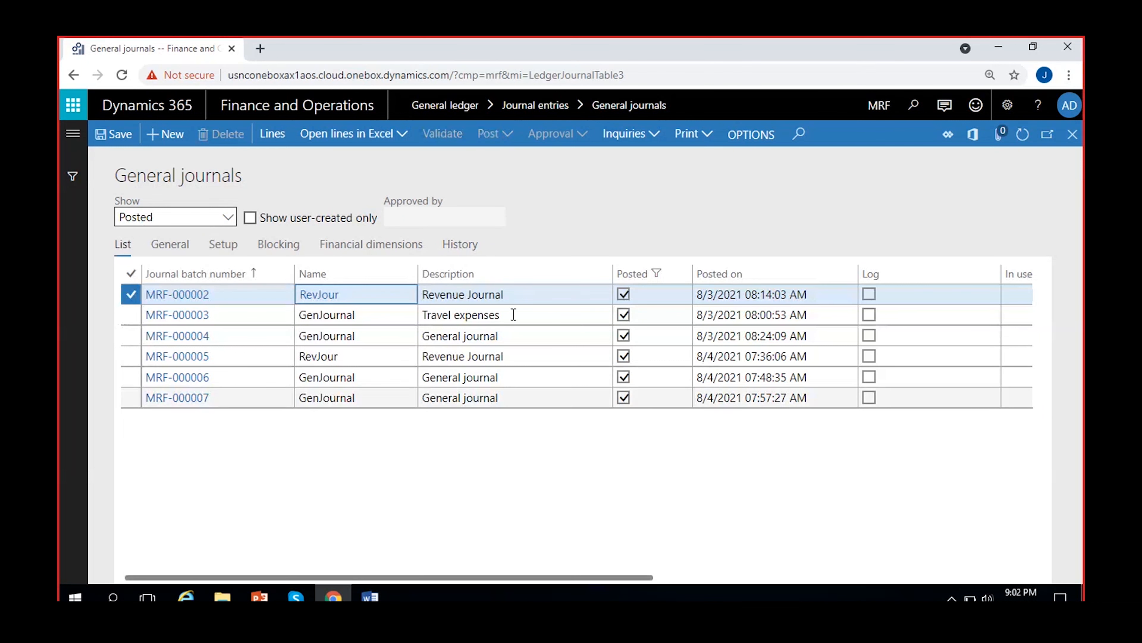
{"action": "left_click", "coordinate": [459, 245]}
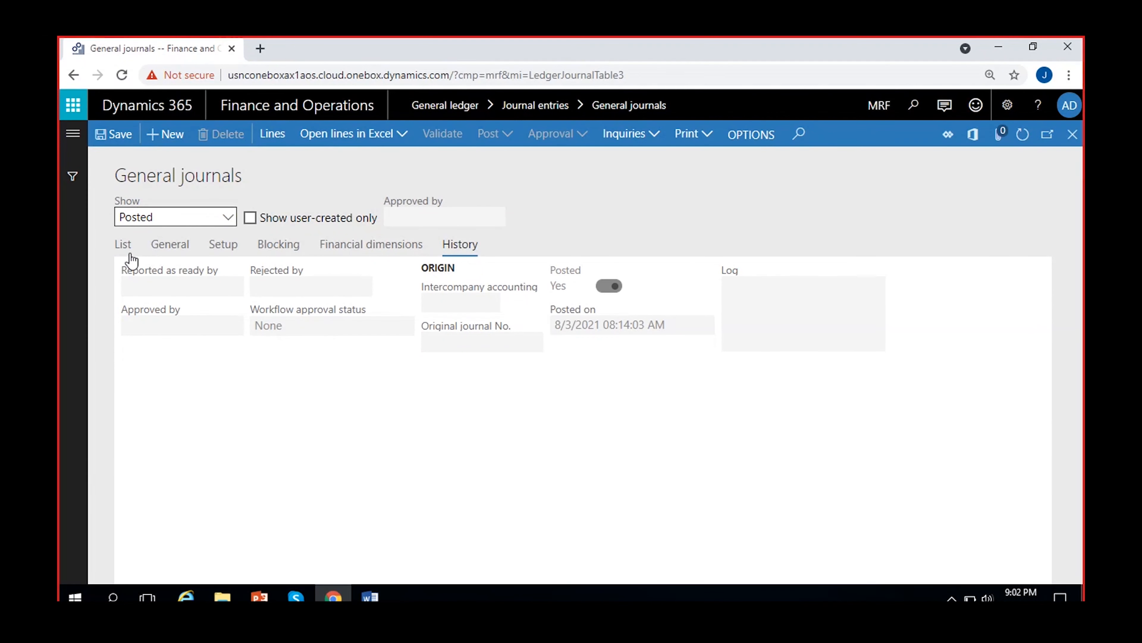
{"action": "left_click", "coordinate": [125, 245]}
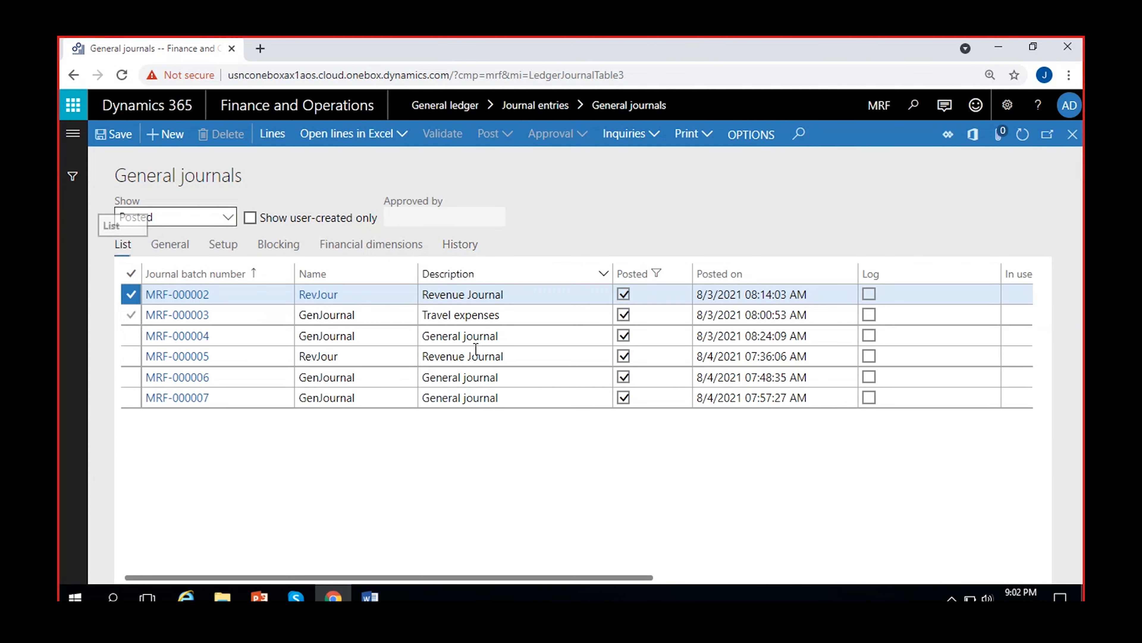
{"action": "left_click", "coordinate": [462, 244]}
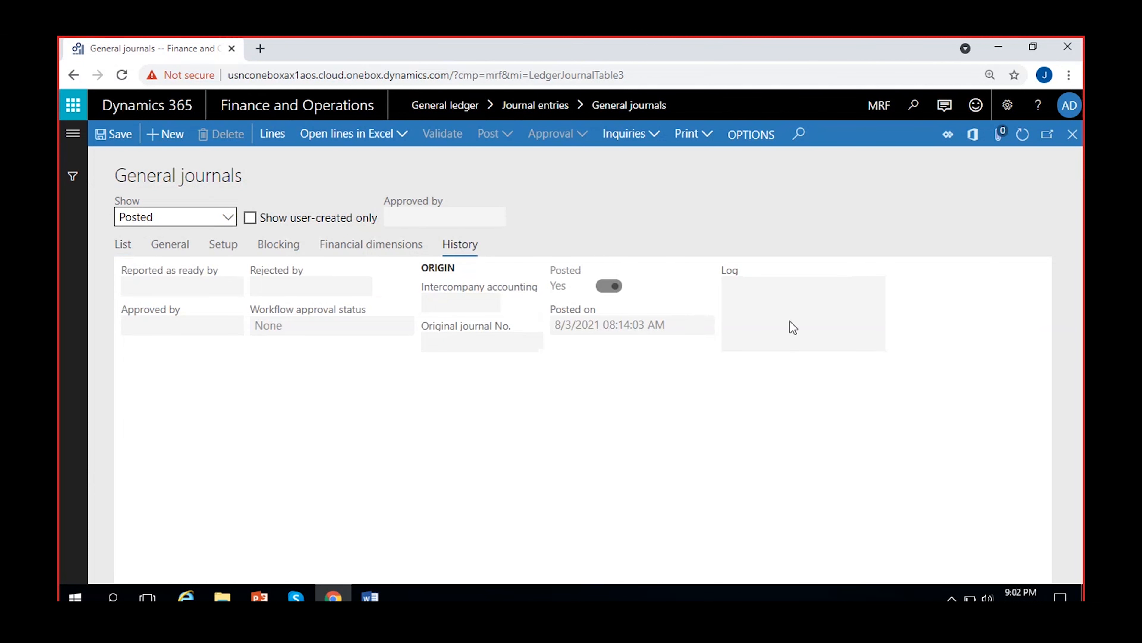
{"action": "left_click", "coordinate": [125, 245]}
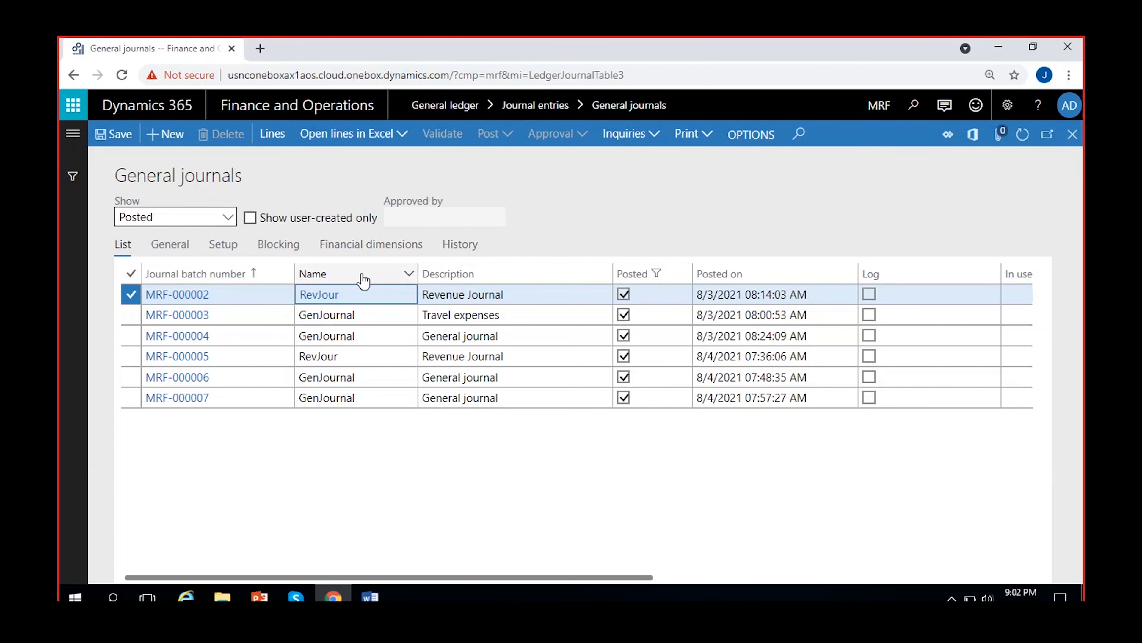
- Filter the journal list to not posted journals and select journal MRF-000008
{"action": "left_click", "coordinate": [224, 219]}
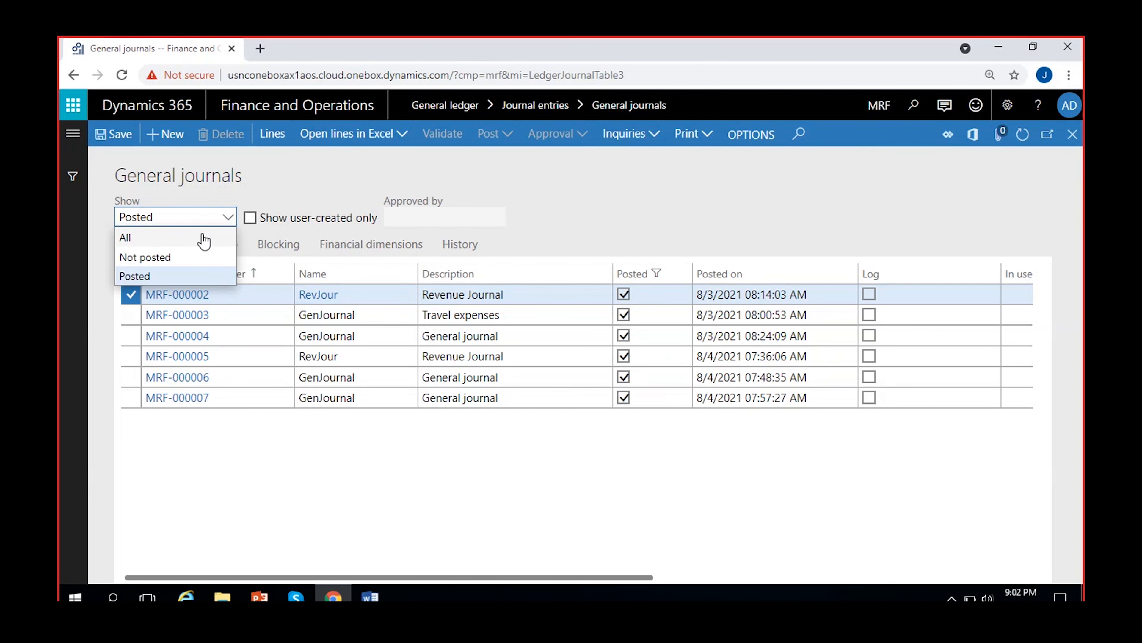
{"action": "left_click", "coordinate": [135, 255]}
{"action": "left_click", "coordinate": [185, 315]}
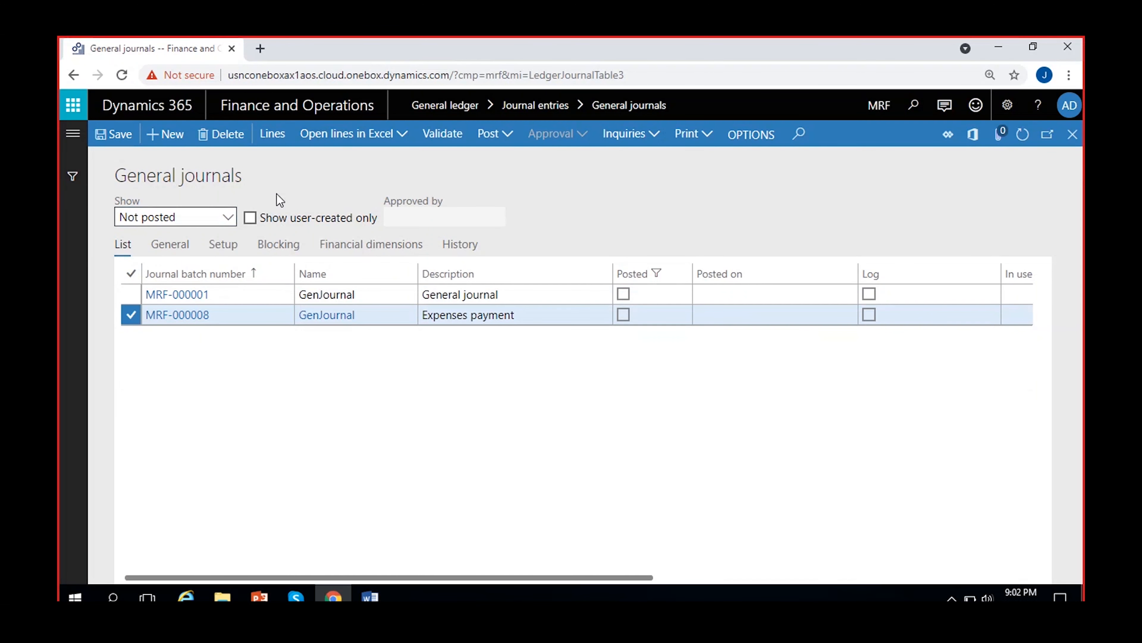
- Look at the voucher lines and general line details of journal MRF-000008, and return to the journal list
{"action": "left_click", "coordinate": [273, 135]}
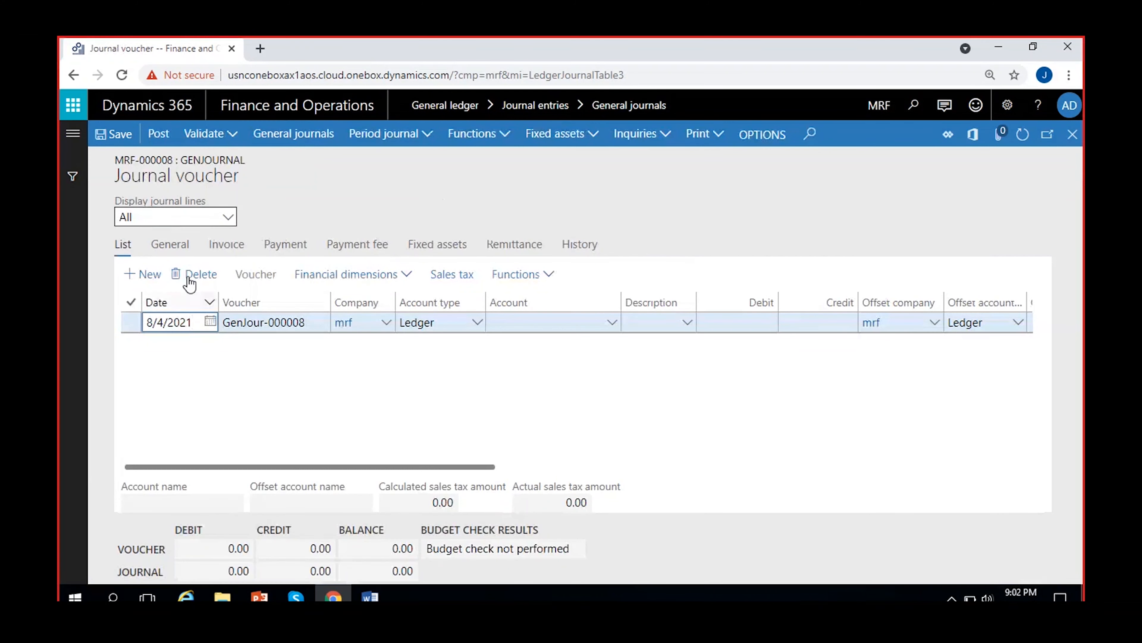
{"action": "left_click", "coordinate": [169, 251]}
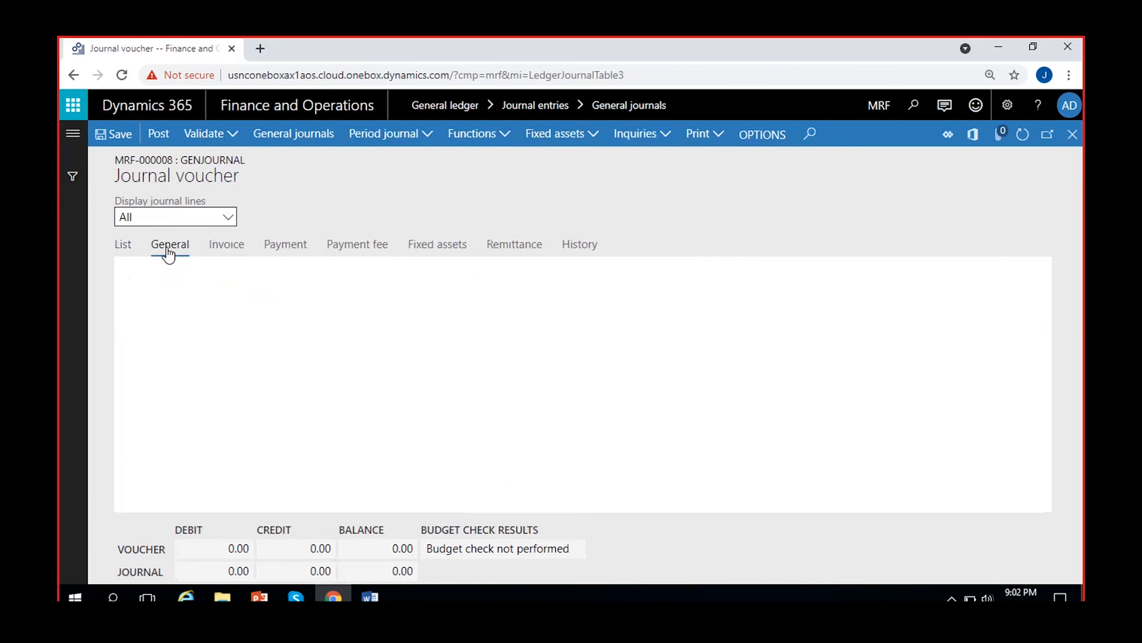
{"action": "left_click", "coordinate": [123, 245]}
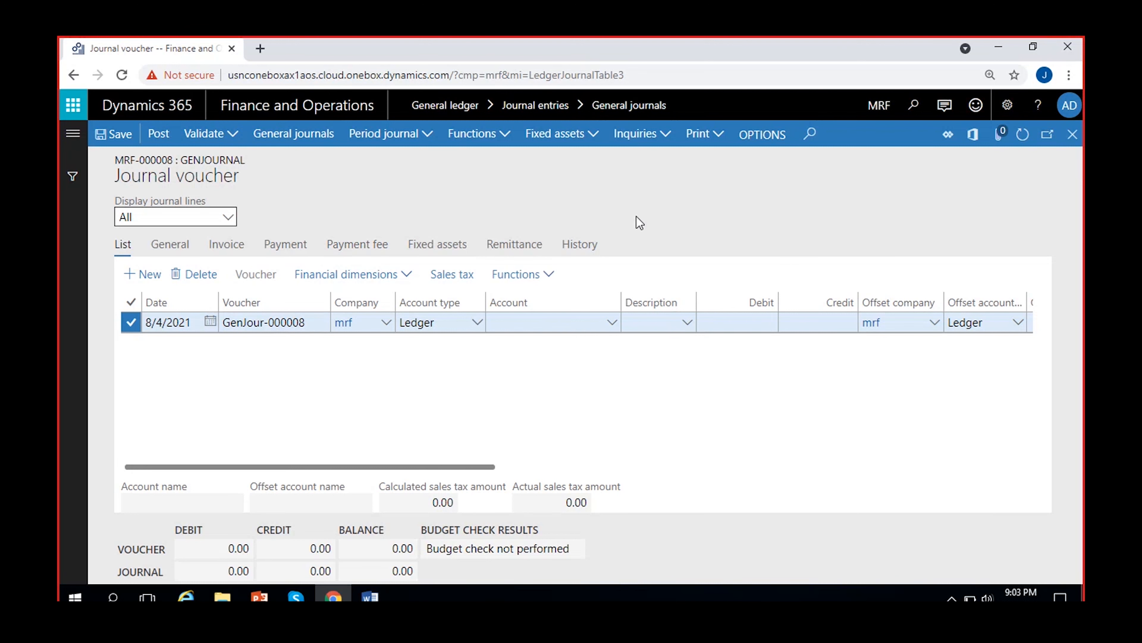
{"action": "left_click", "coordinate": [1073, 134]}
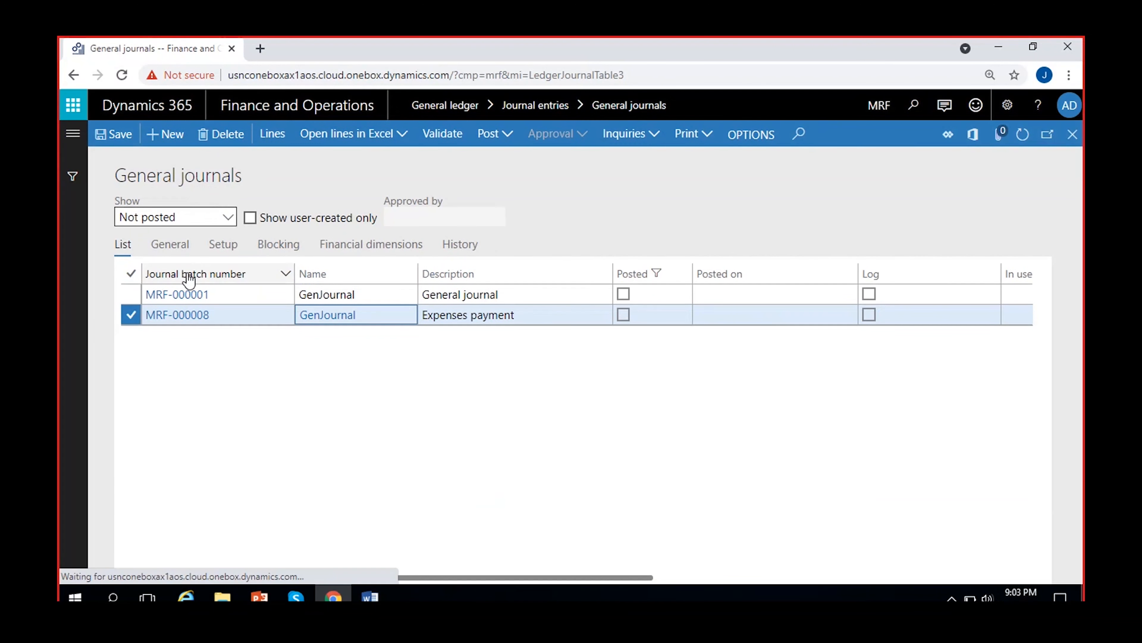